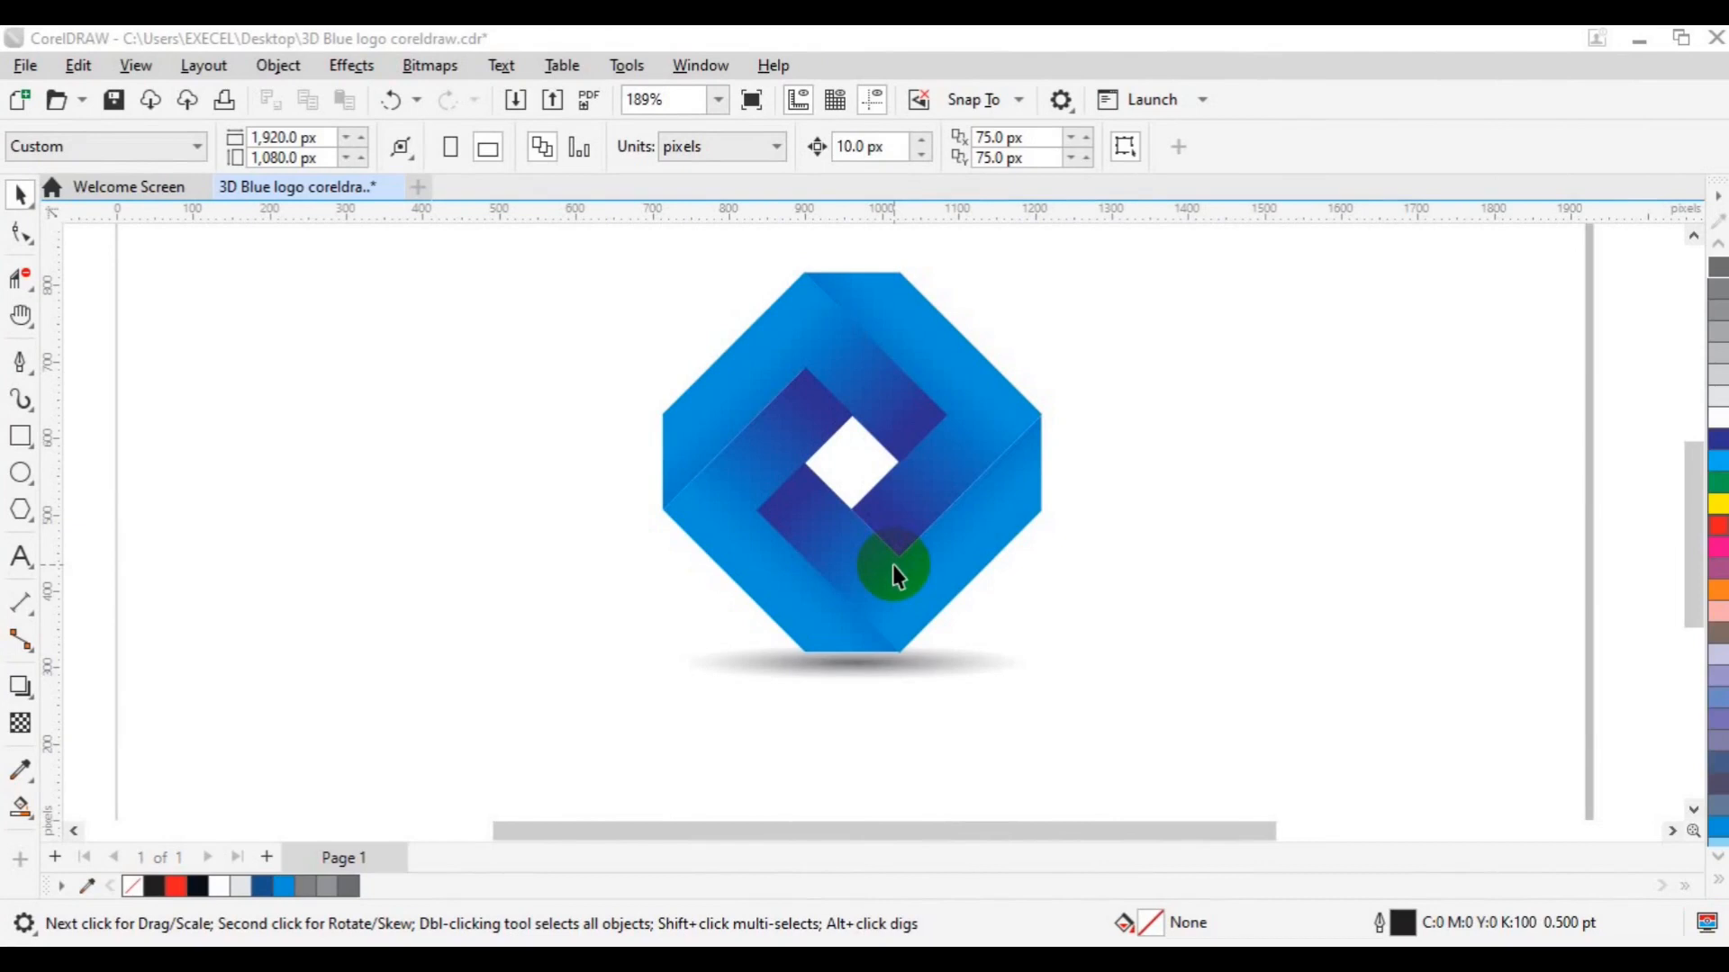
Step: Move the finished blue logo with its shadow over to the page's right edge to free the drawing area
{"action": "left_click", "coordinate": [841, 587]}
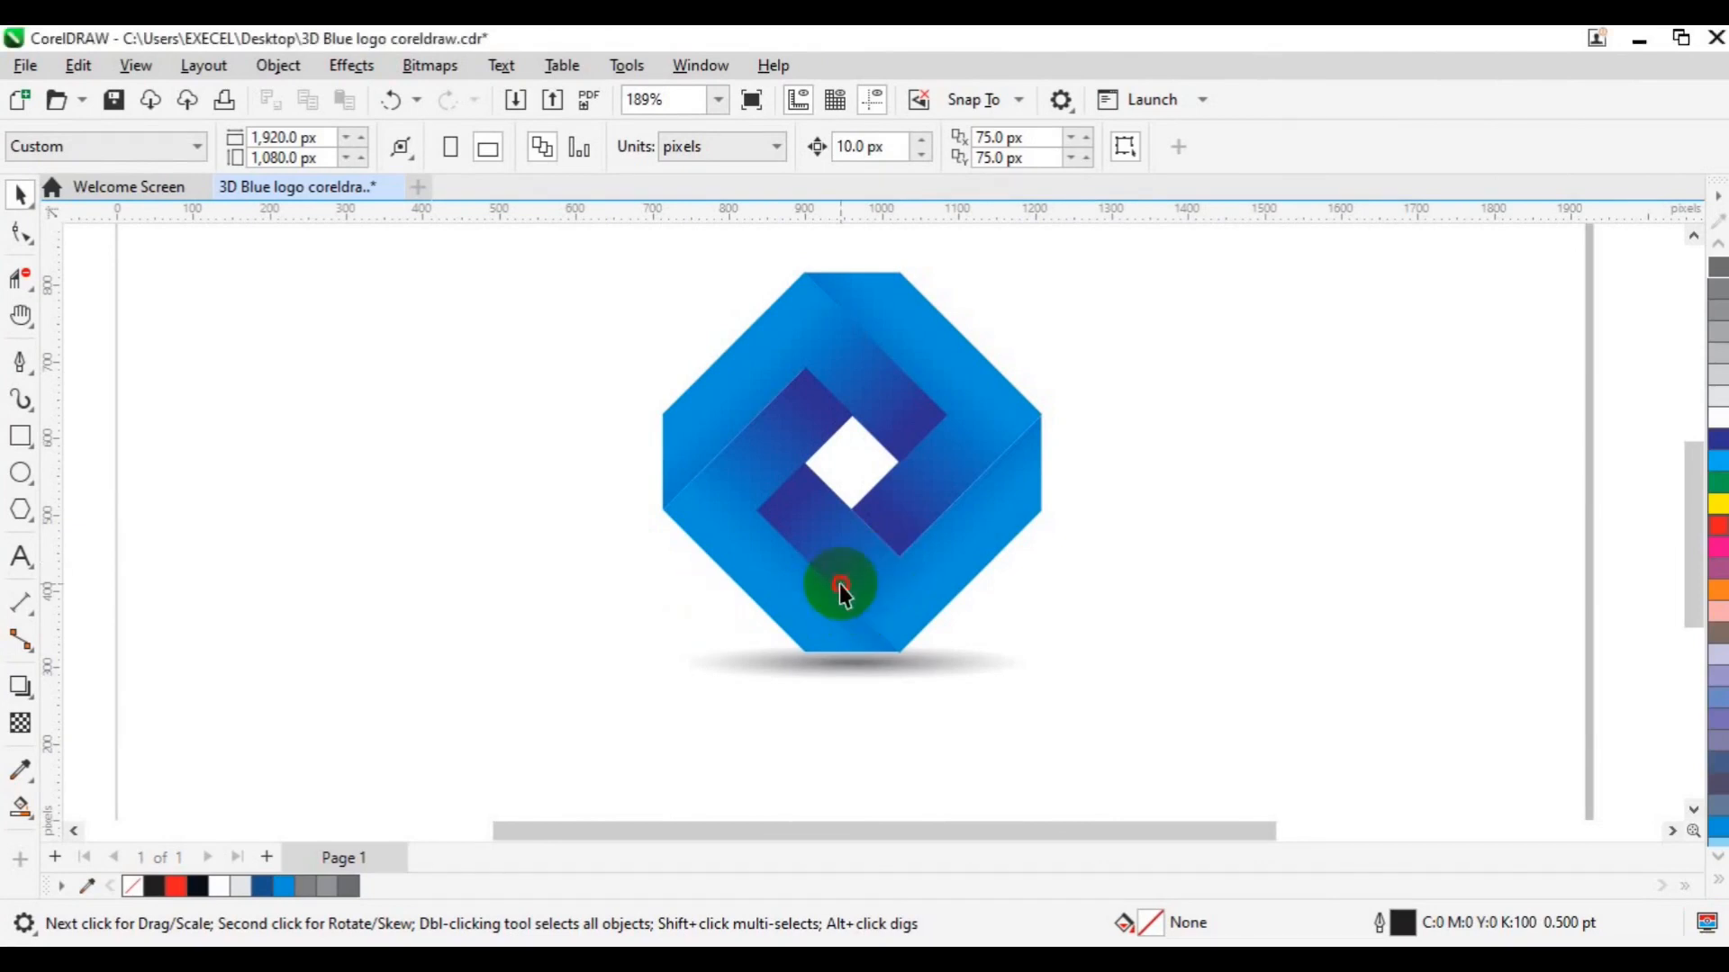
{"action": "left_click", "coordinate": [855, 592]}
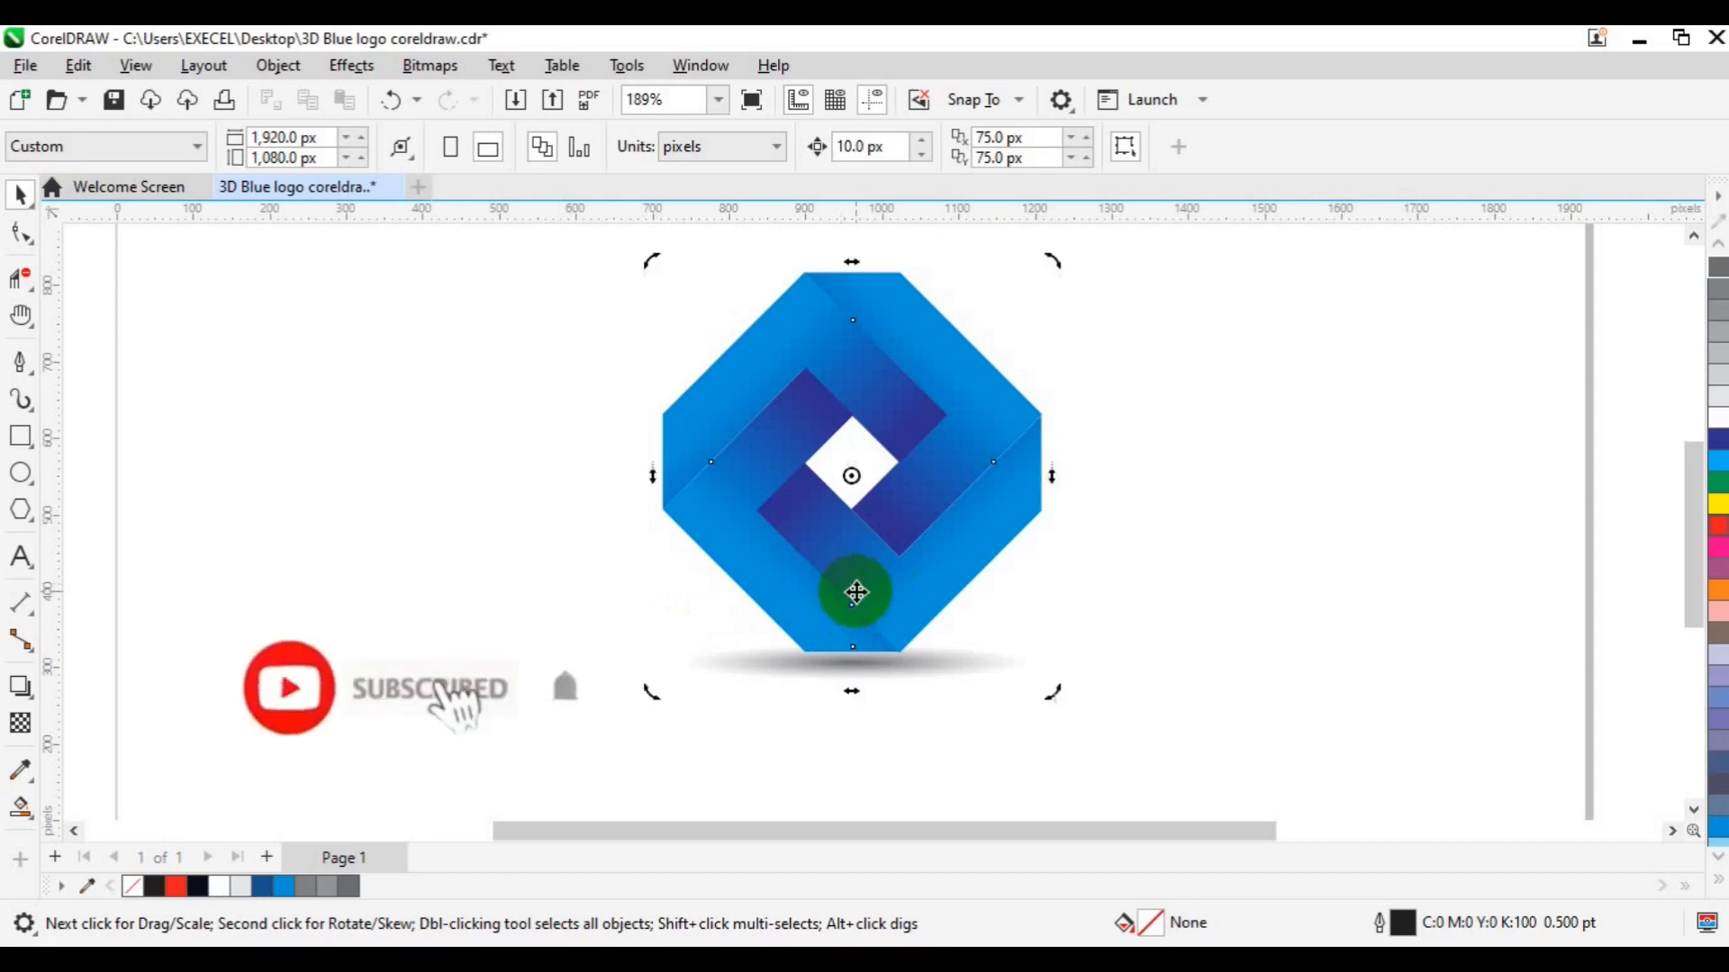
{"action": "left_click_drag", "start_coordinate": [862, 594], "coordinate": [1591, 545]}
{"action": "left_click", "coordinate": [744, 602]}
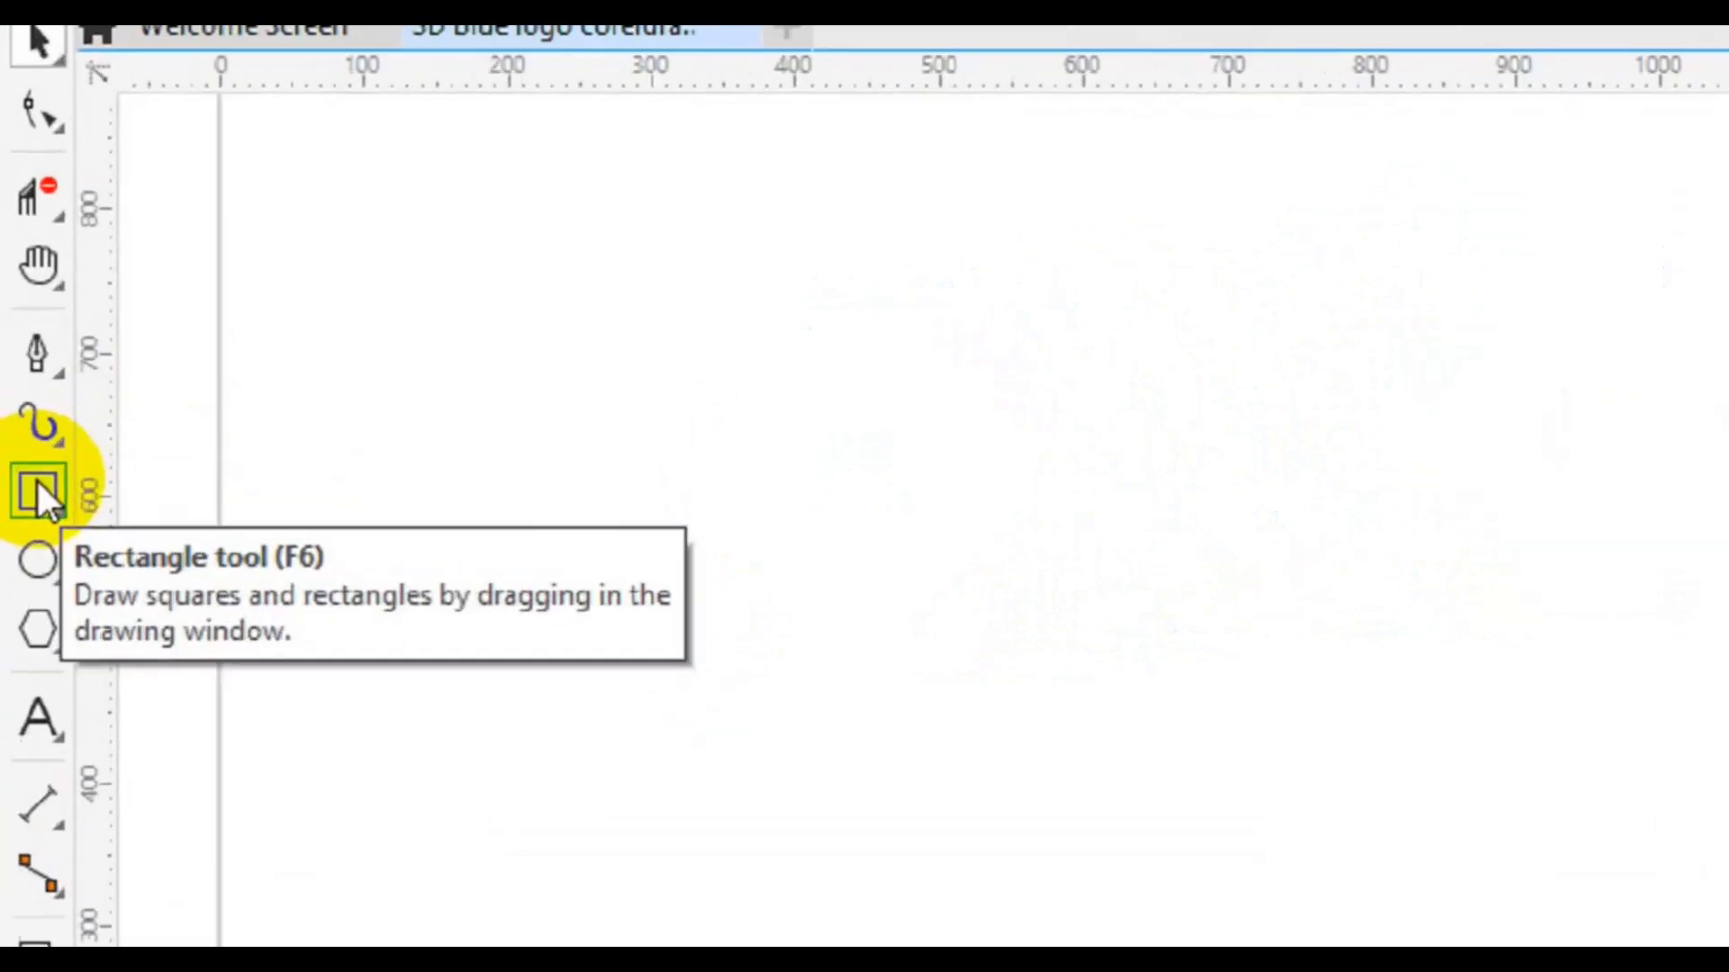
Step: Draw a square in the empty middle of the page and set its width and height to 75 px
{"action": "left_click", "coordinate": [22, 439]}
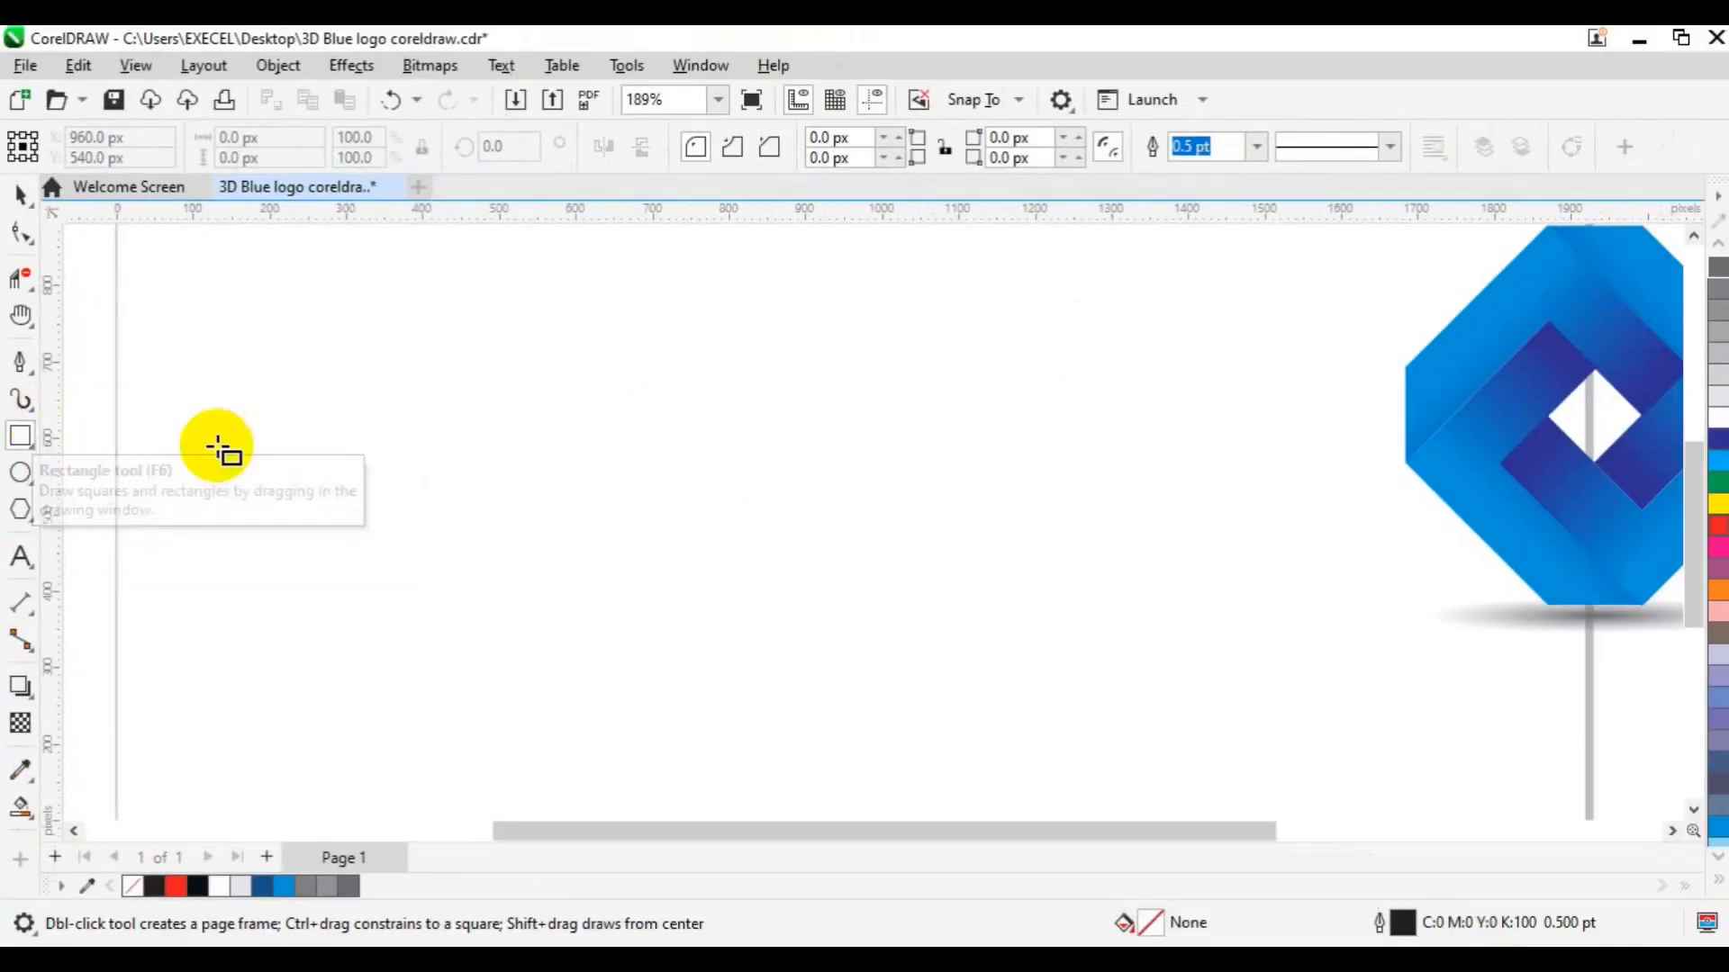
{"action": "left_click_drag", "start_coordinate": [648, 444], "coordinate": [718, 519]}
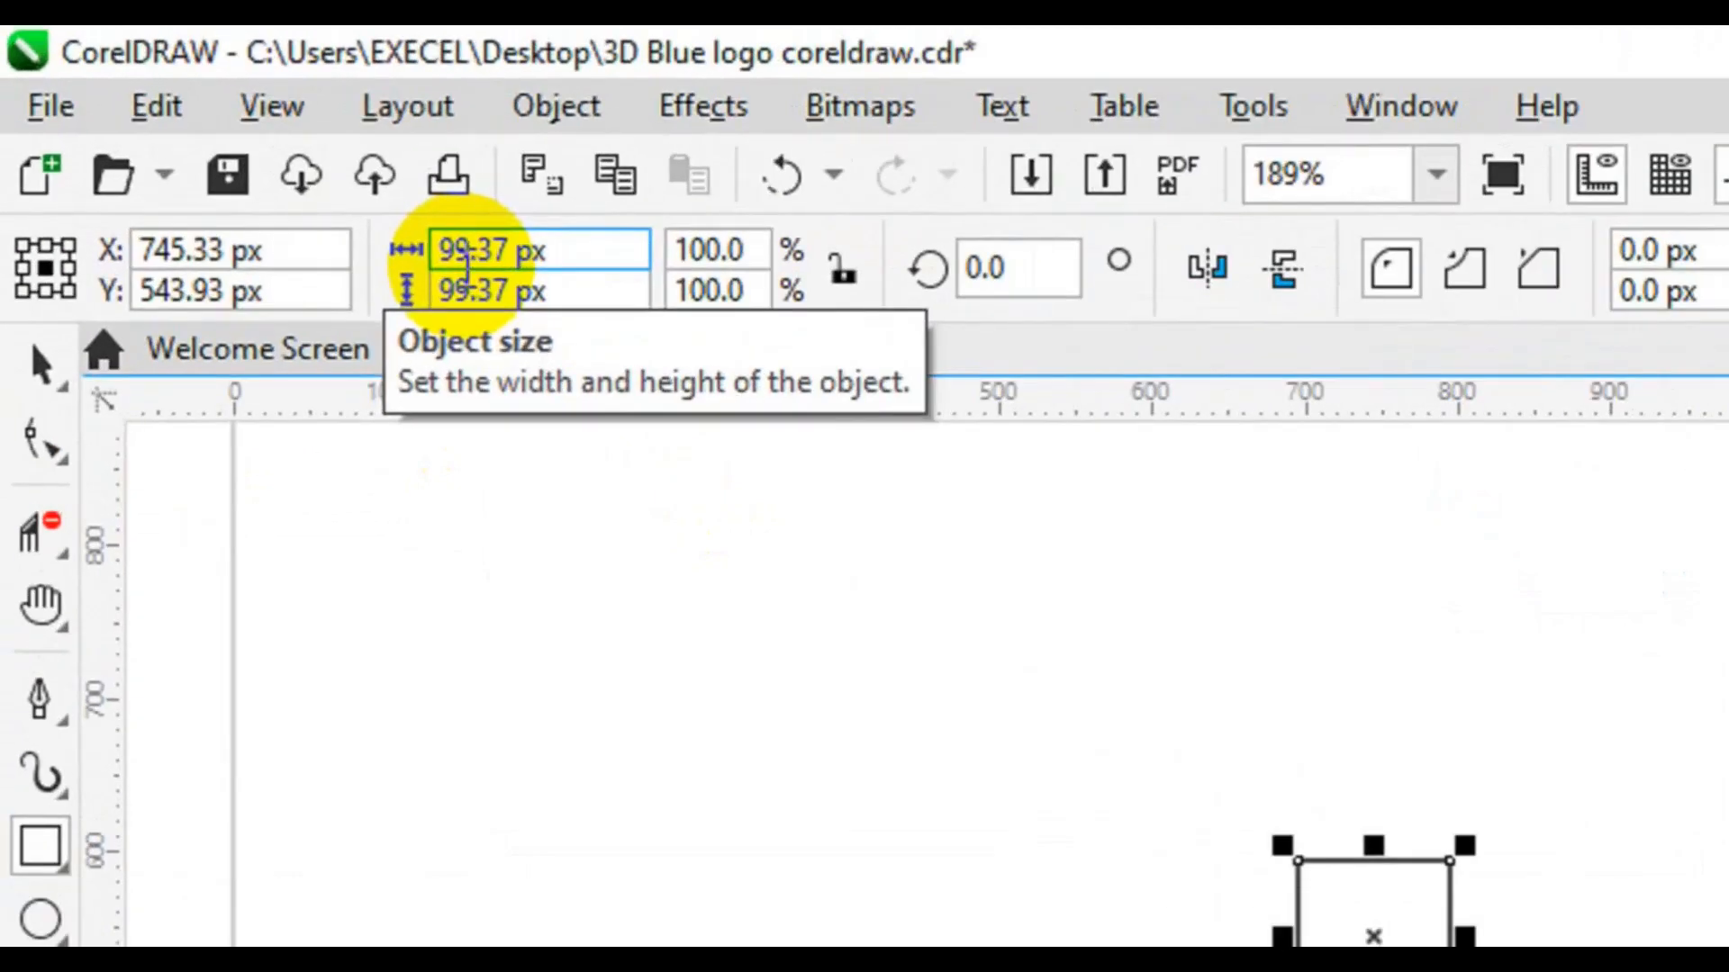
{"action": "left_click", "coordinate": [467, 267]}
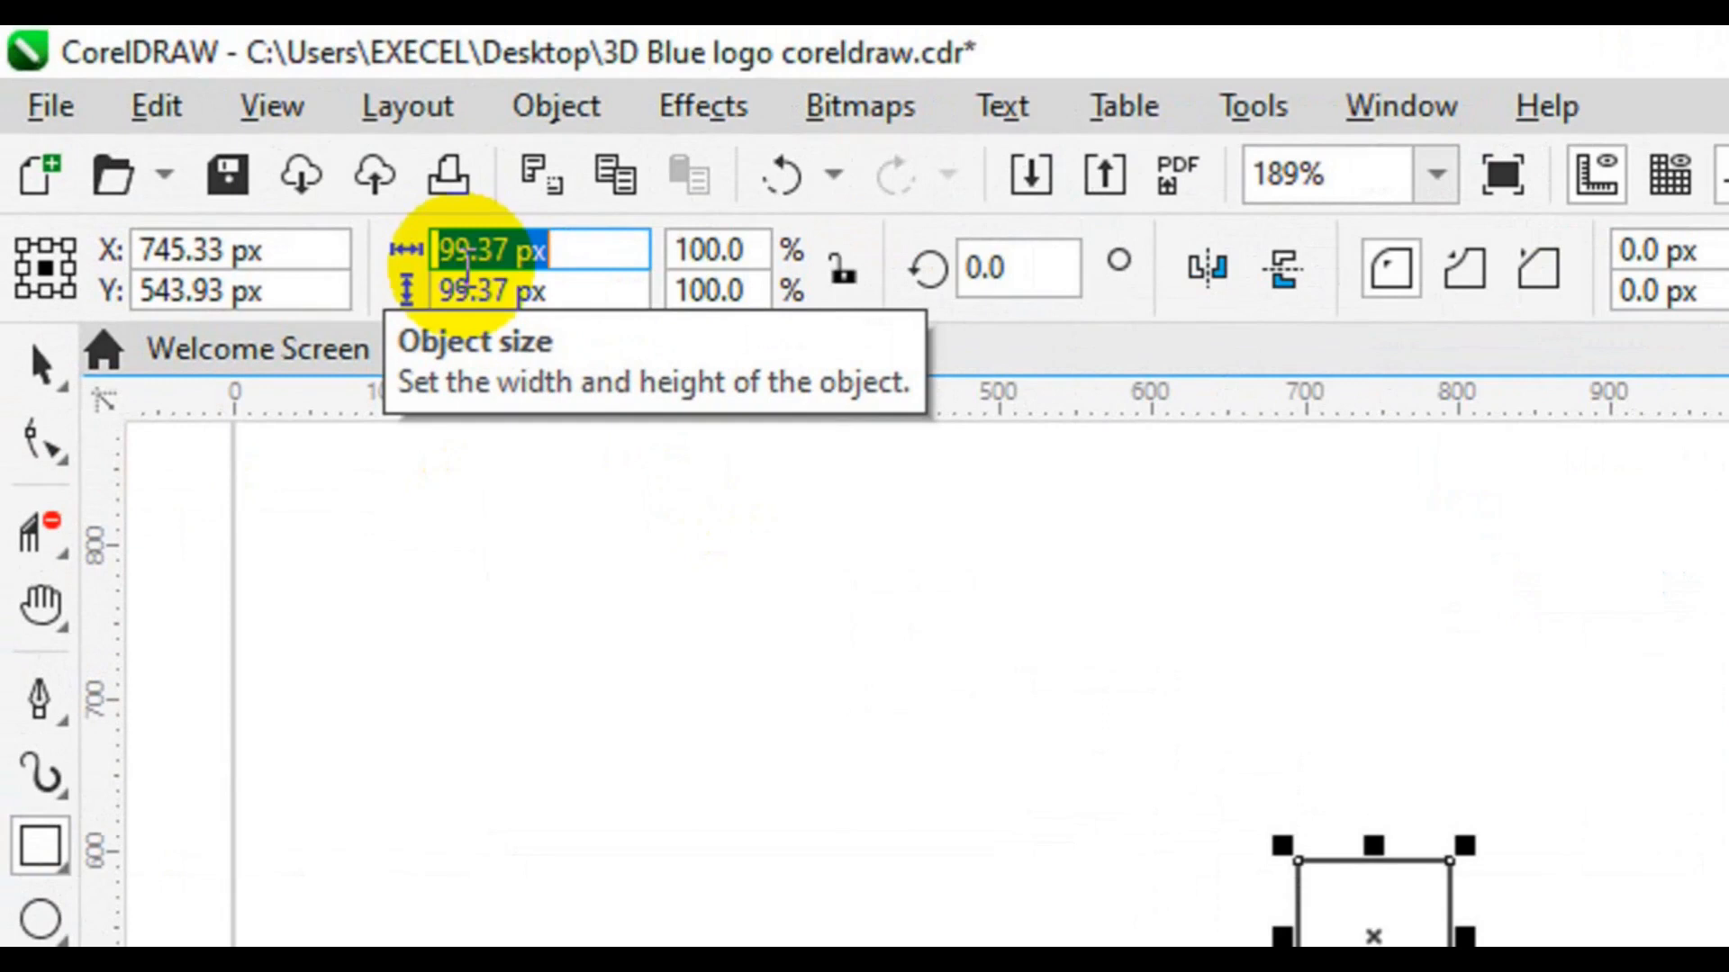
{"action": "type", "text": "75"}
{"action": "left_click", "coordinate": [462, 291]}
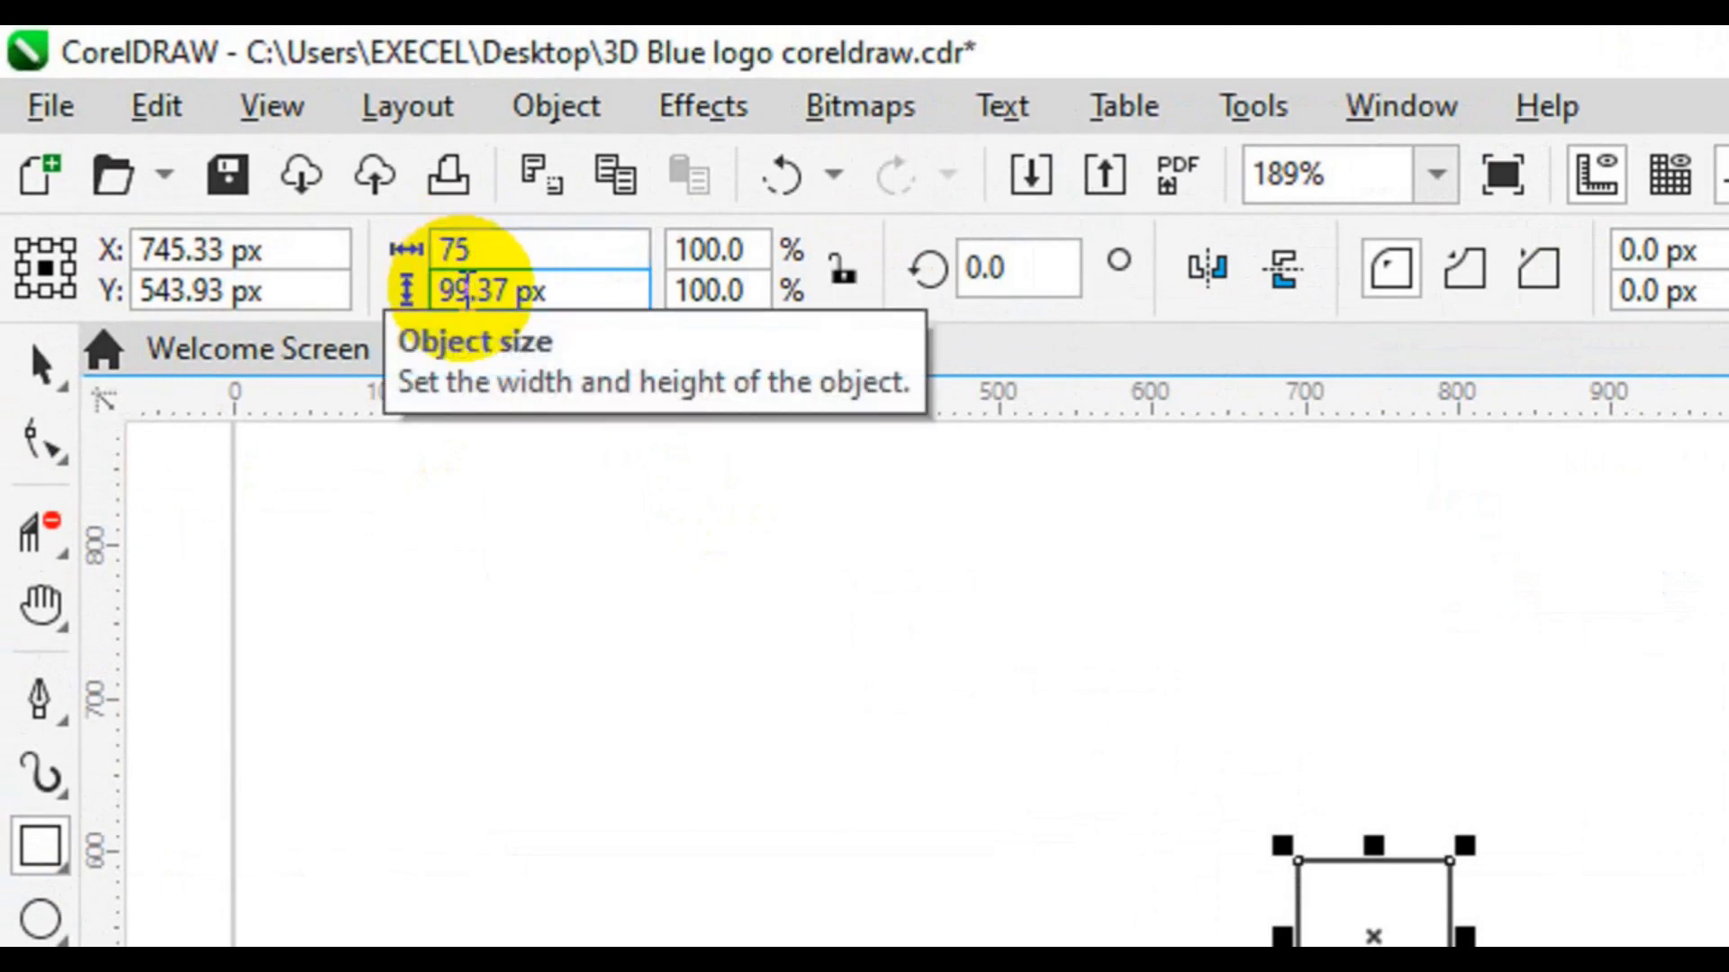
{"action": "double_click", "coordinate": [467, 291]}
{"action": "type", "text": "75"}
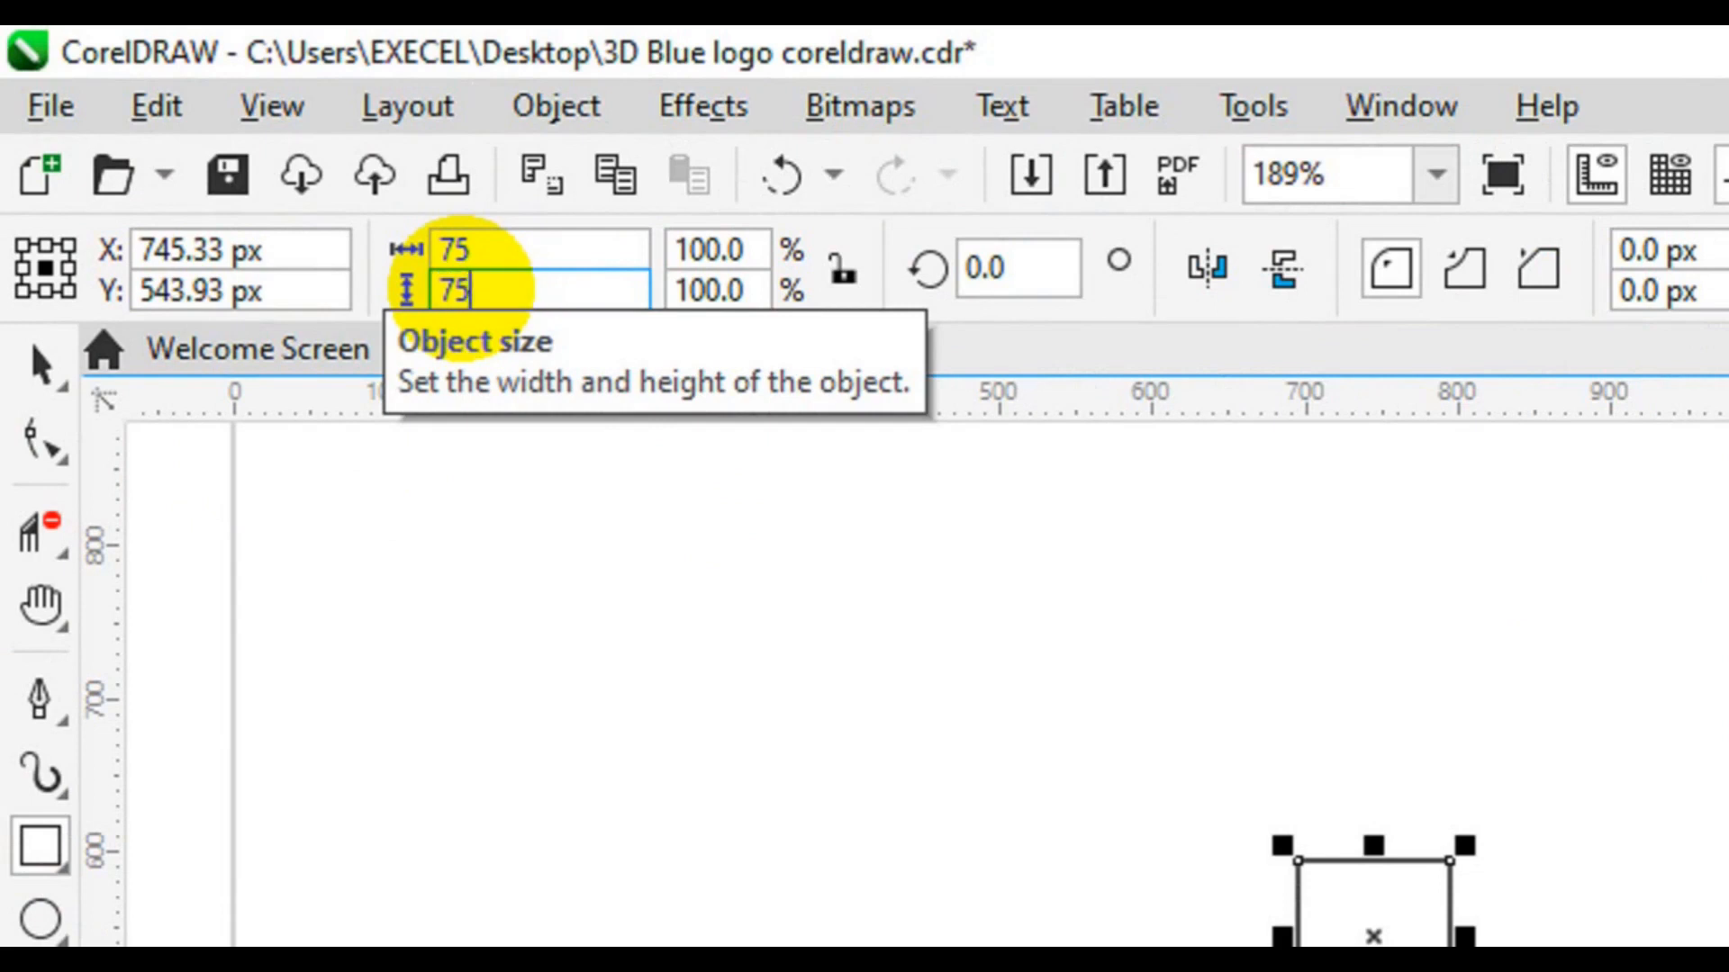
{"action": "key", "text": "Return"}
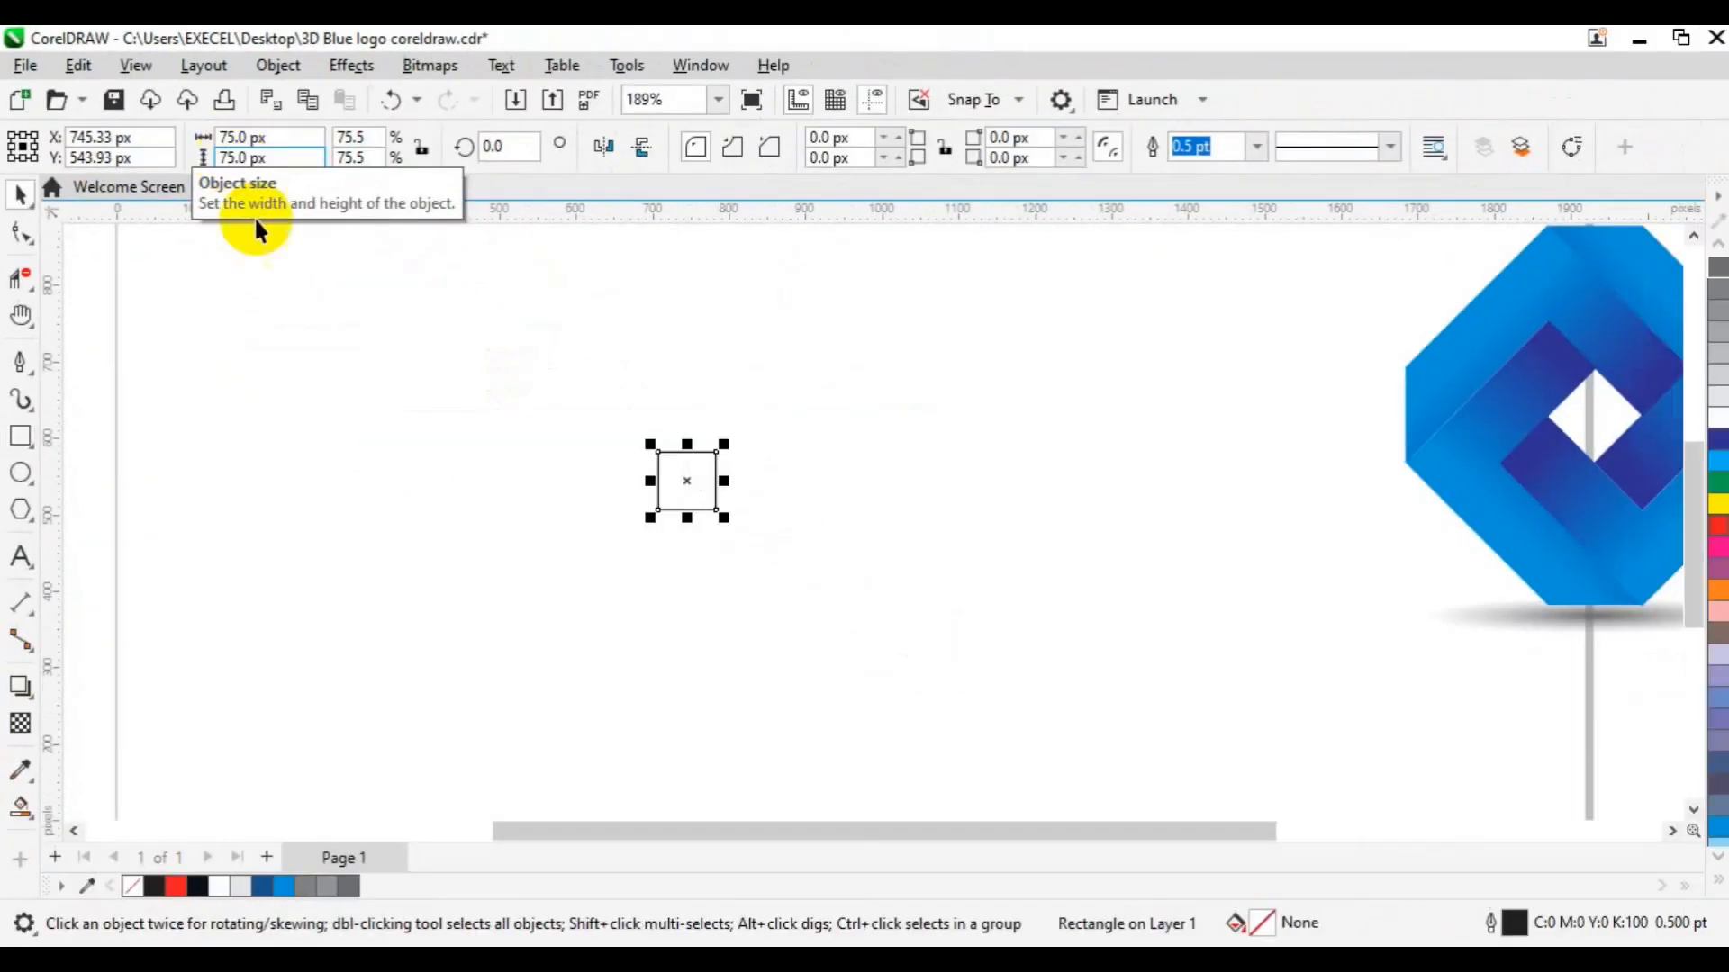
Step: Copy the square directly below itself and repeat the duplication twice to form a column of four touching squares
{"action": "scroll", "coordinate": [638, 547], "scroll_direction": "up", "scroll_amount": 2}
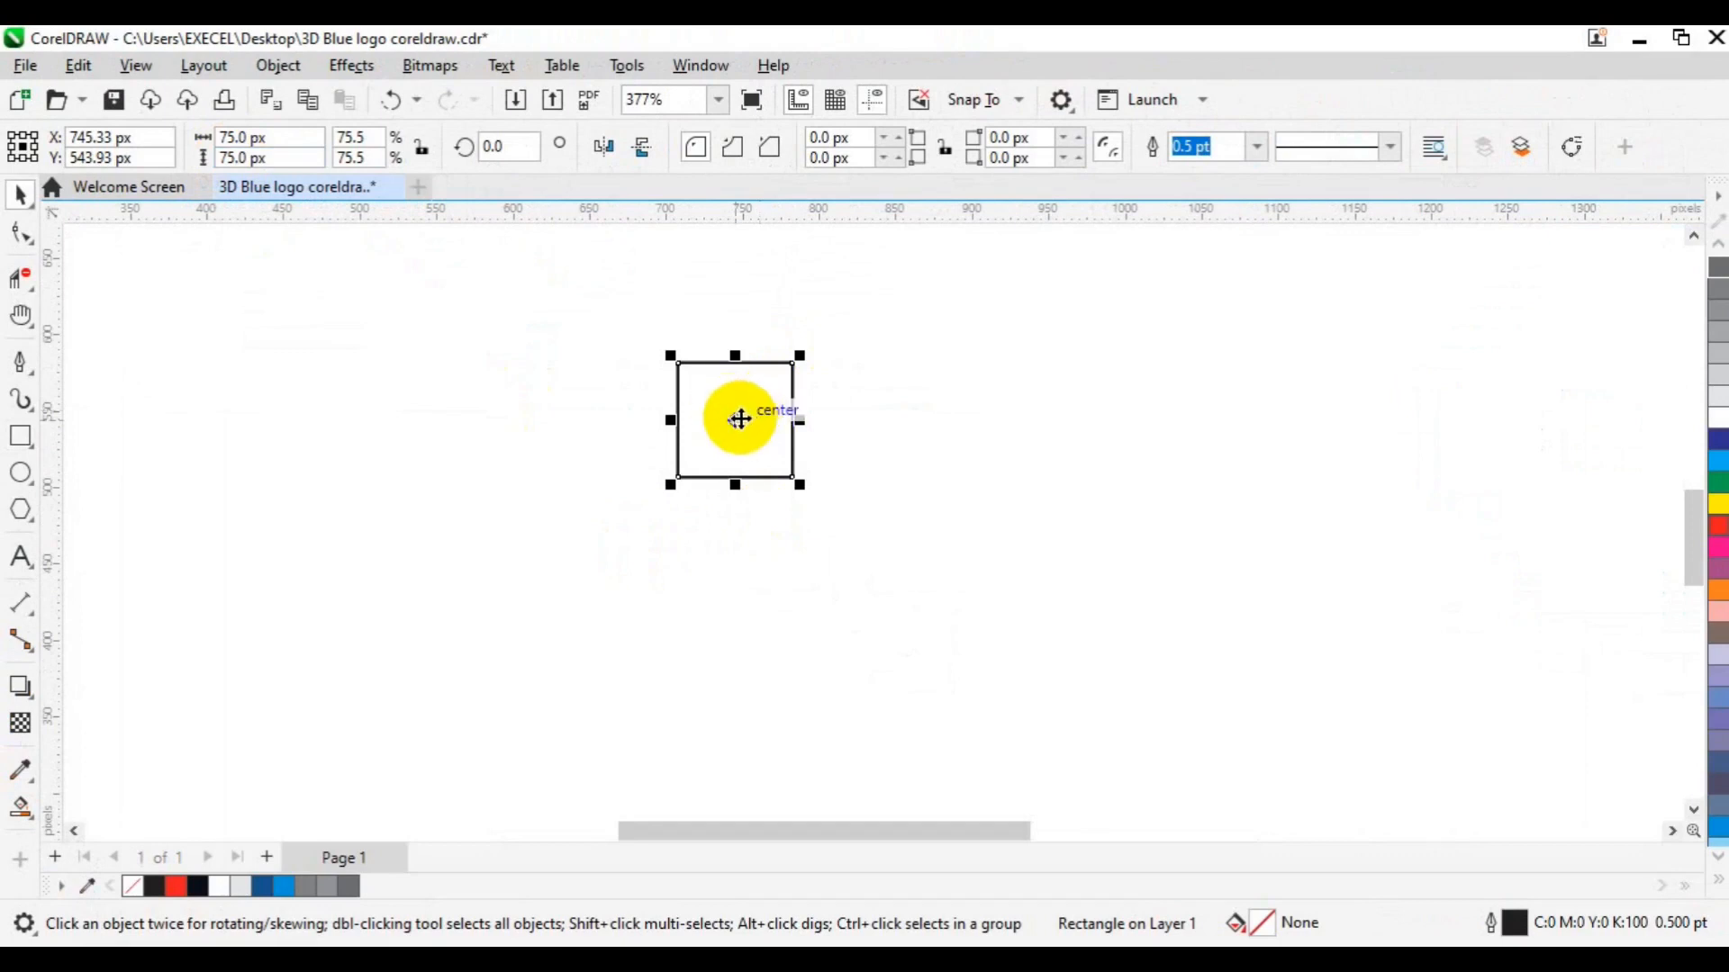
{"action": "left_click_drag", "start_coordinate": [739, 419], "coordinate": [746, 533]}
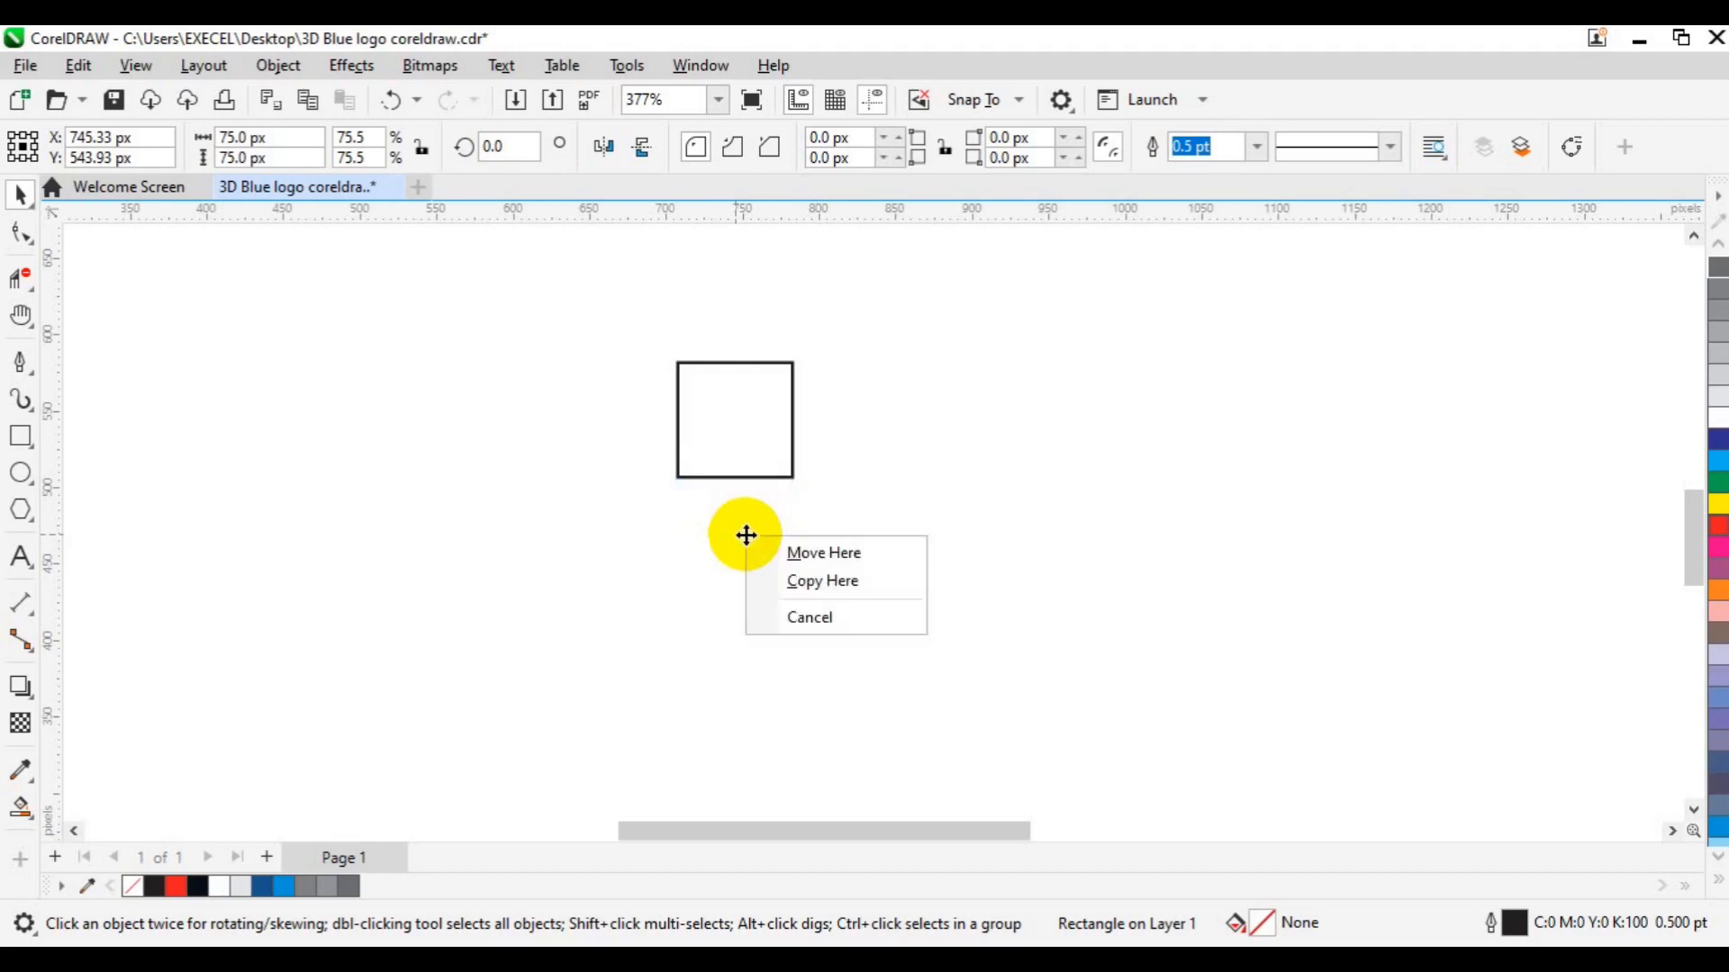
{"action": "left_click", "coordinate": [812, 587]}
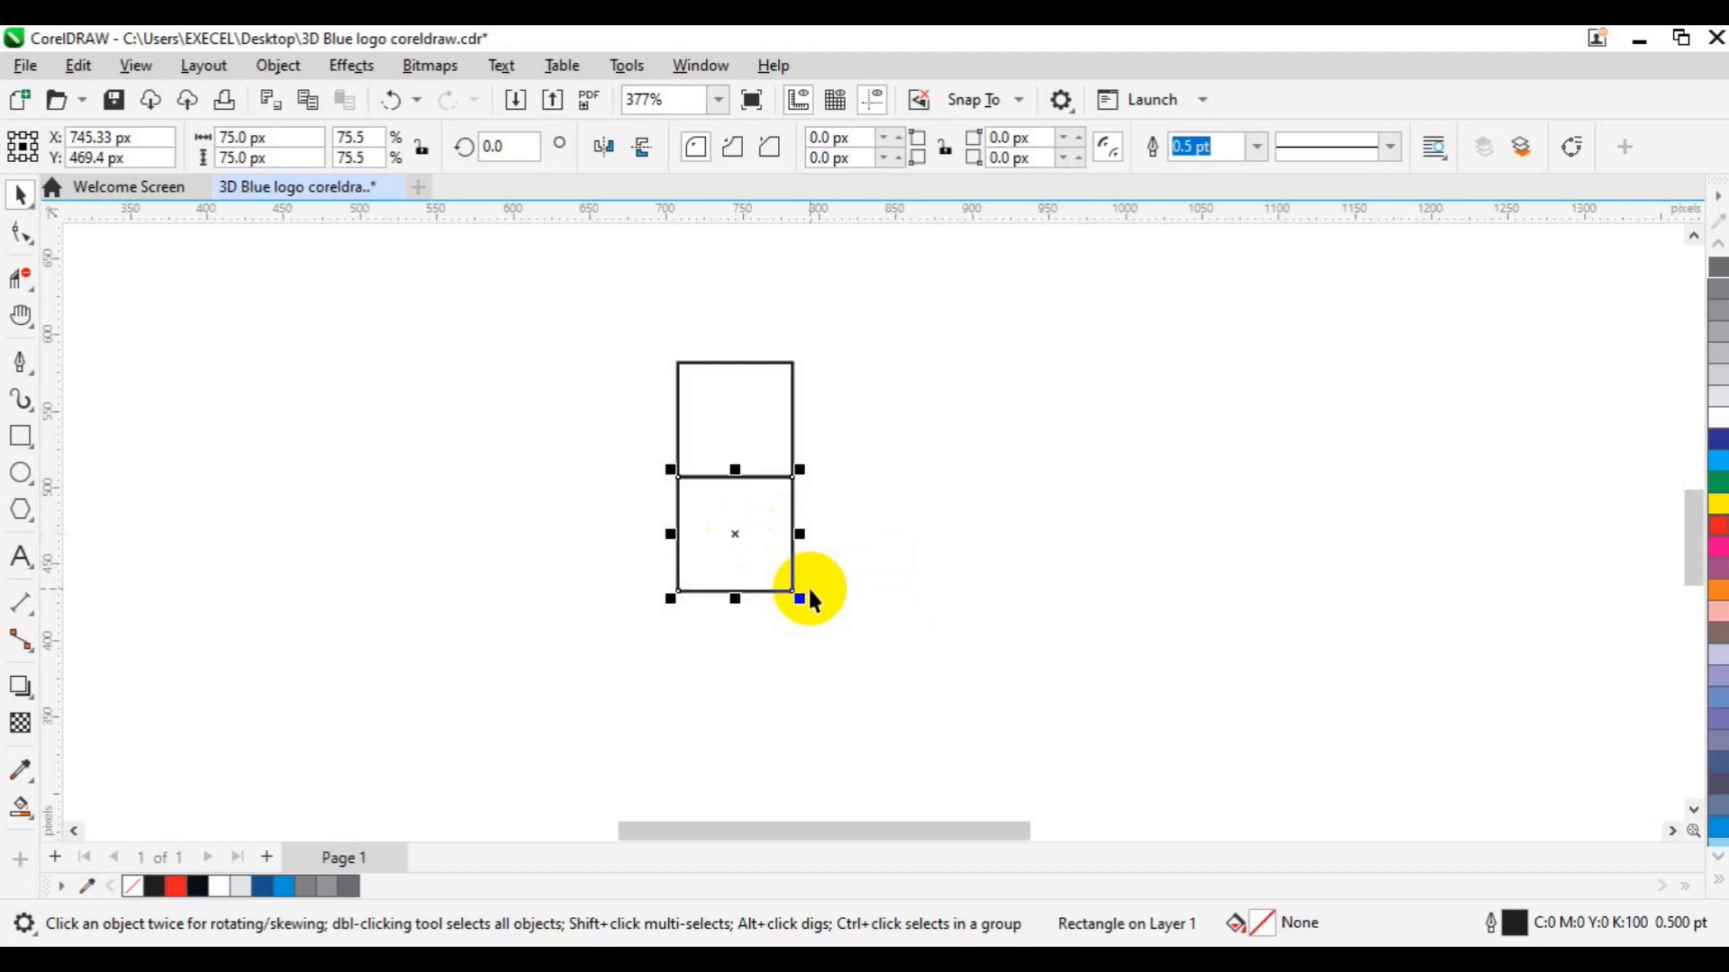
{"action": "key", "text": "ctrl+r"}
{"action": "key", "text": "ctrl+r"}
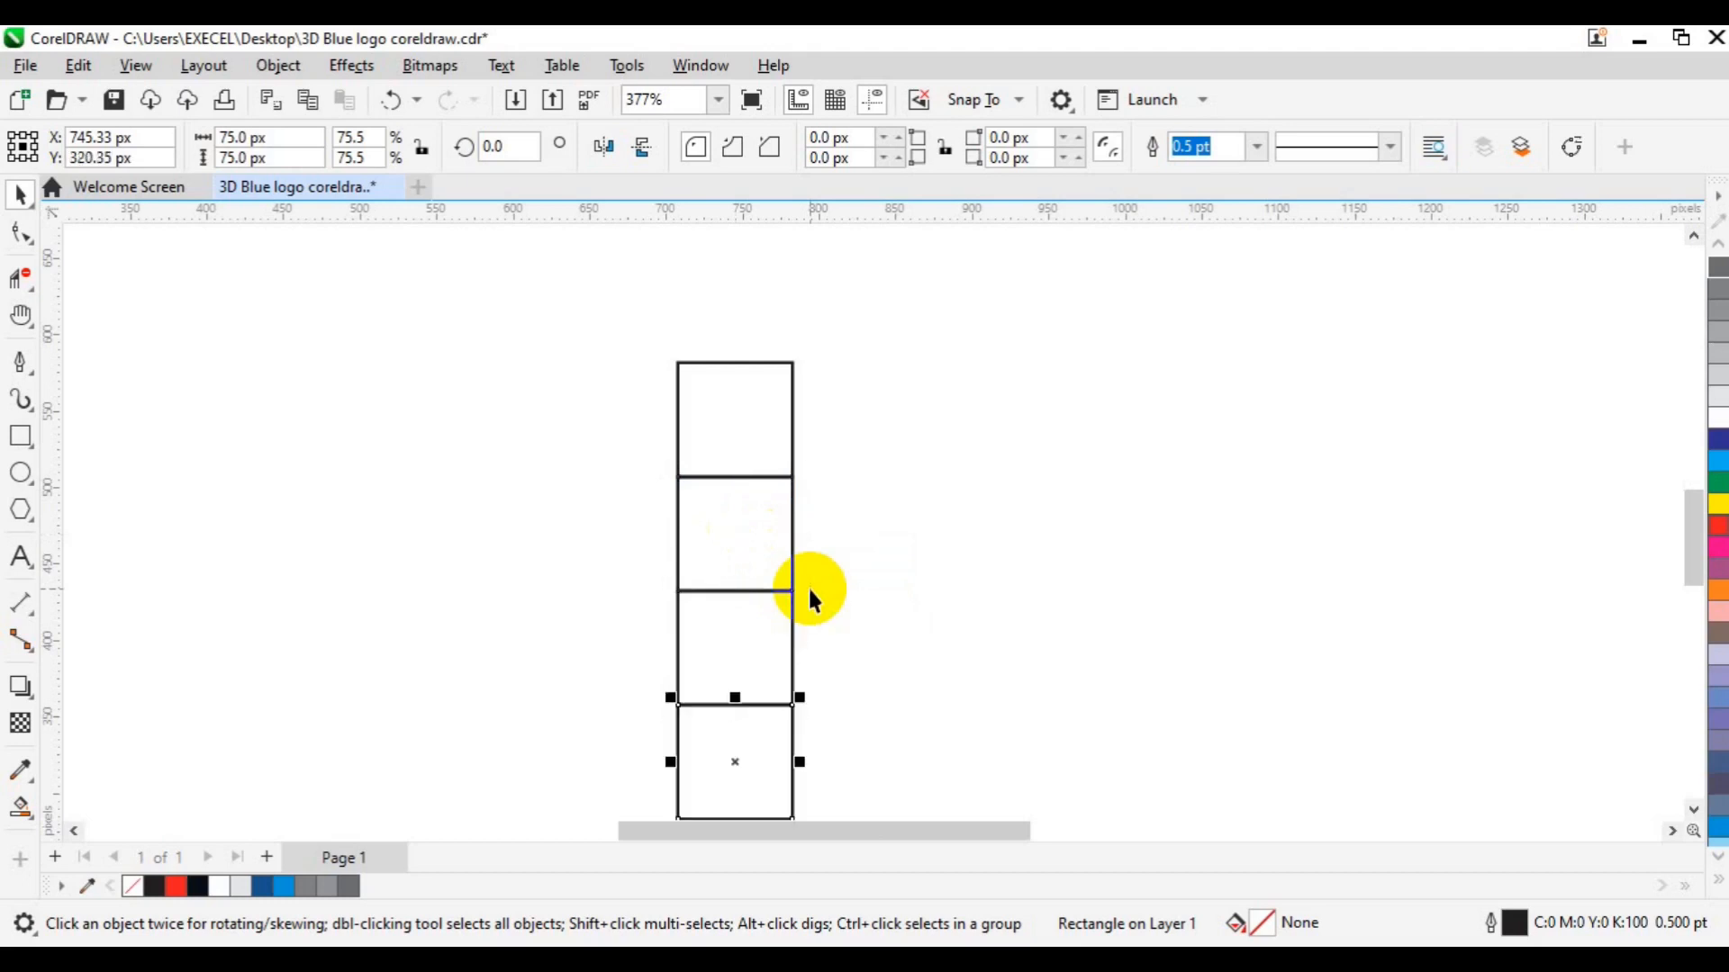
Step: Copy the column's lowest square to its left side and repeat once to extend the bottom row by two squares
{"action": "key", "text": "h"}
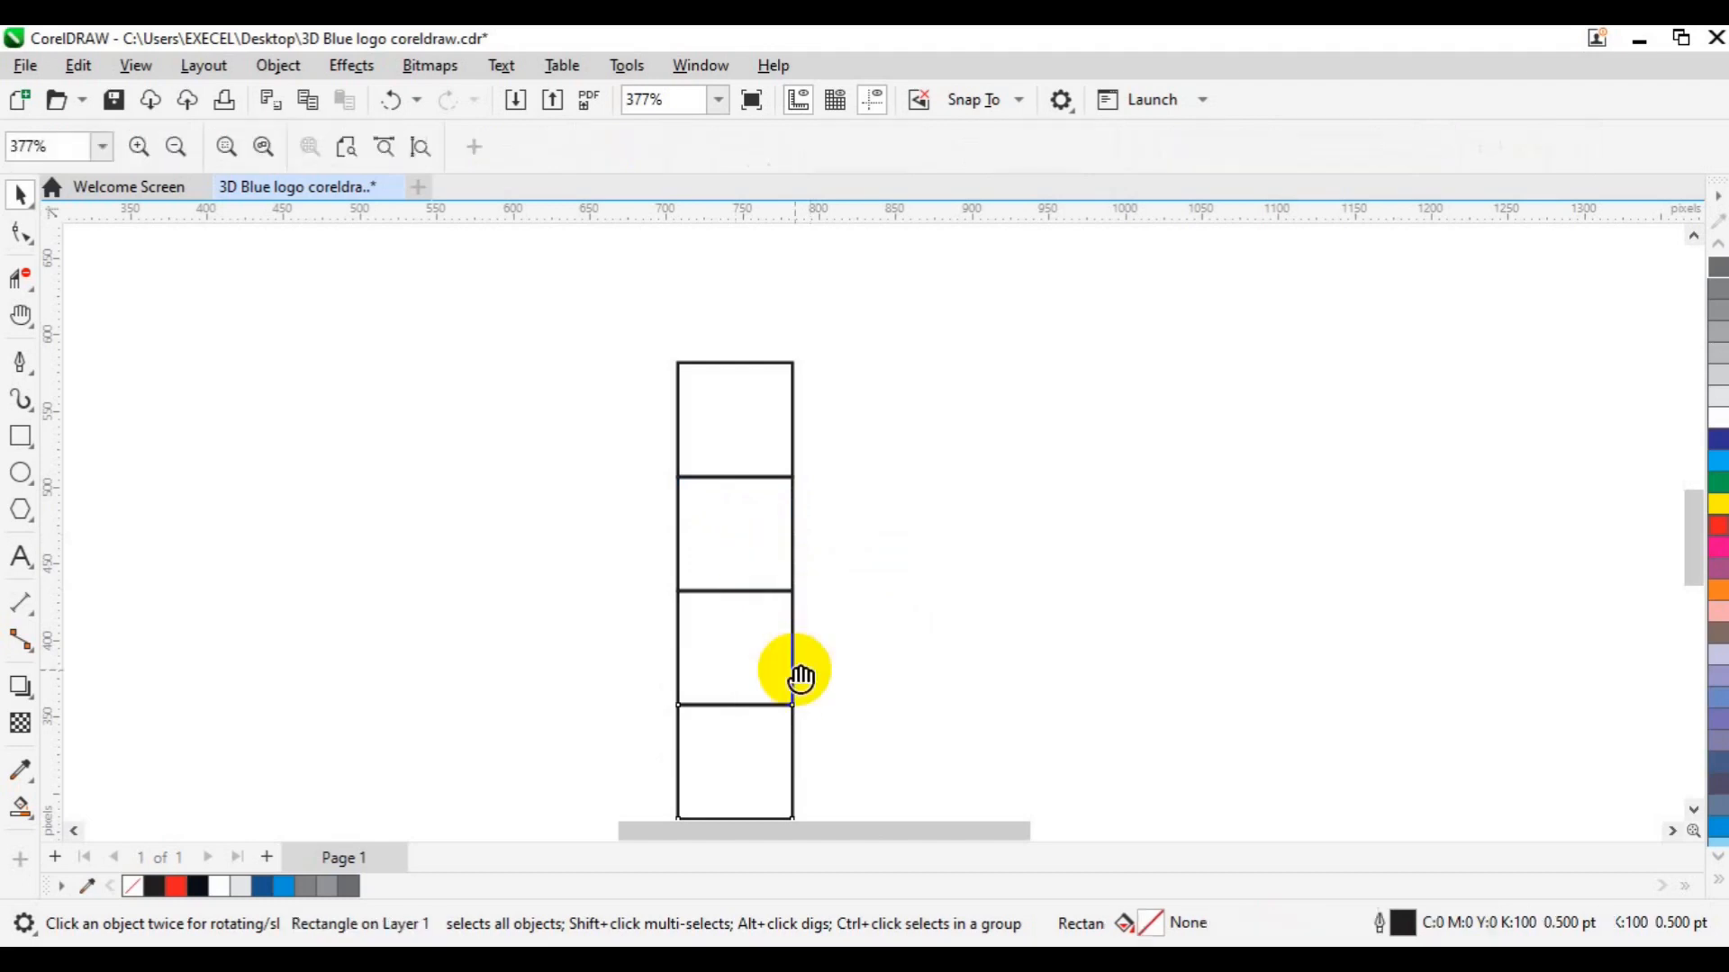
{"action": "left_click_drag", "start_coordinate": [766, 686], "coordinate": [764, 548]}
{"action": "key", "text": "space"}
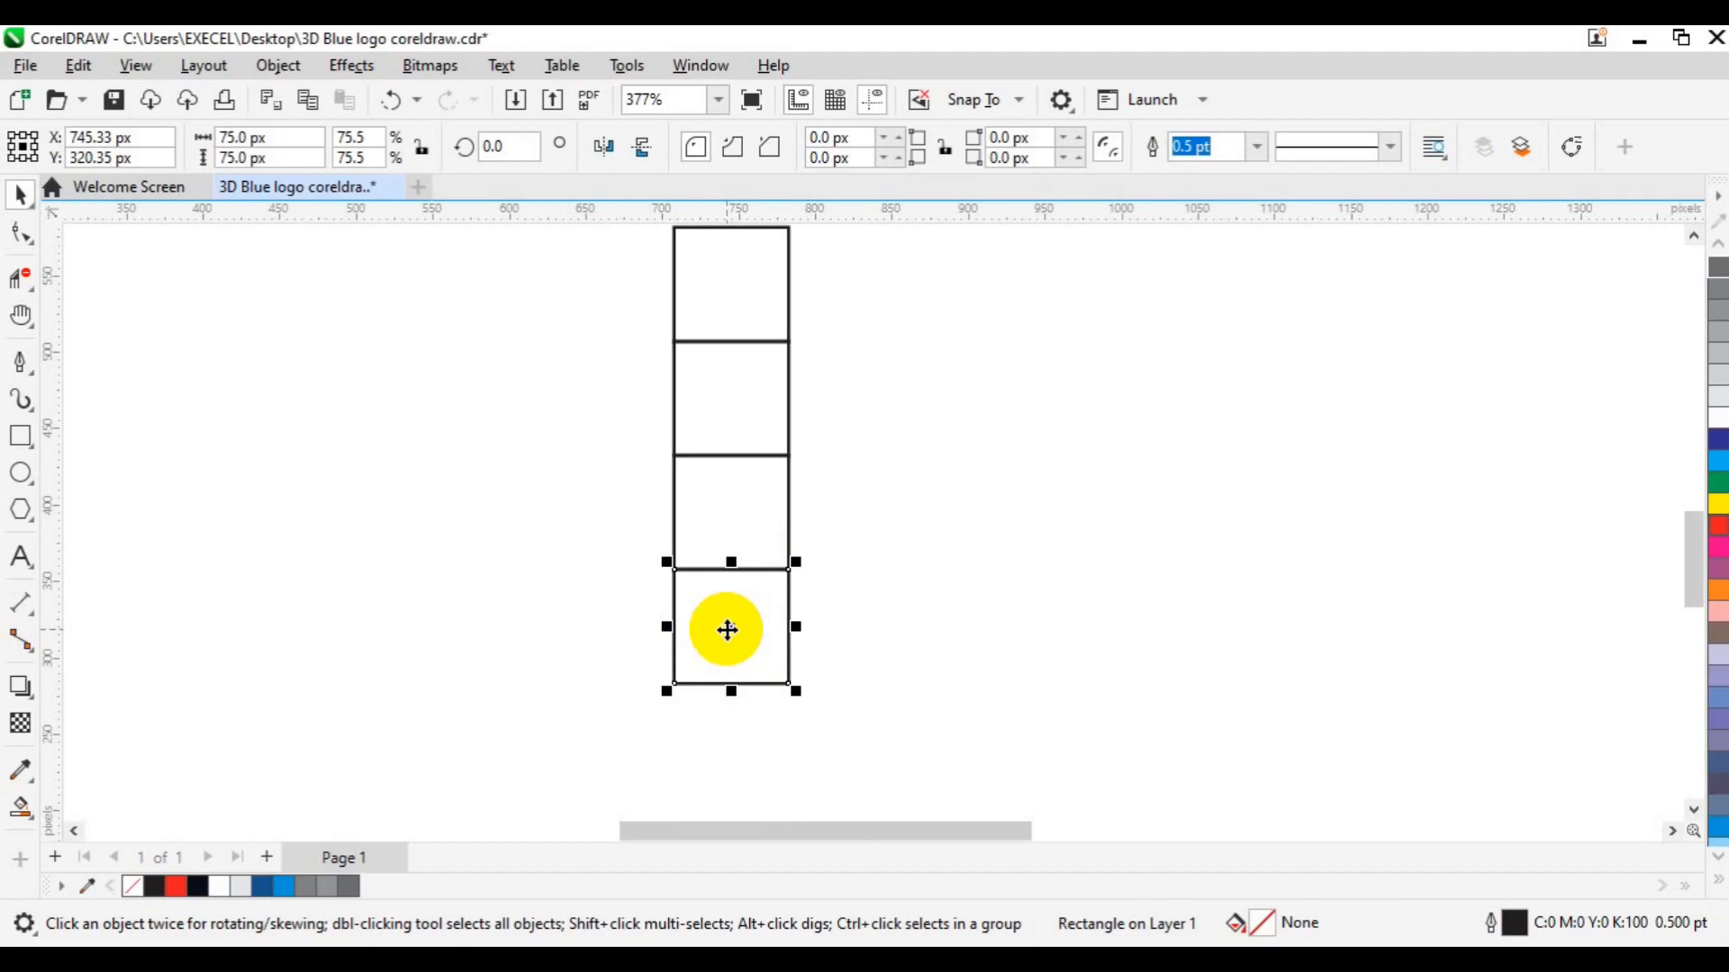
{"action": "left_click_drag", "start_coordinate": [727, 629], "coordinate": [617, 628]}
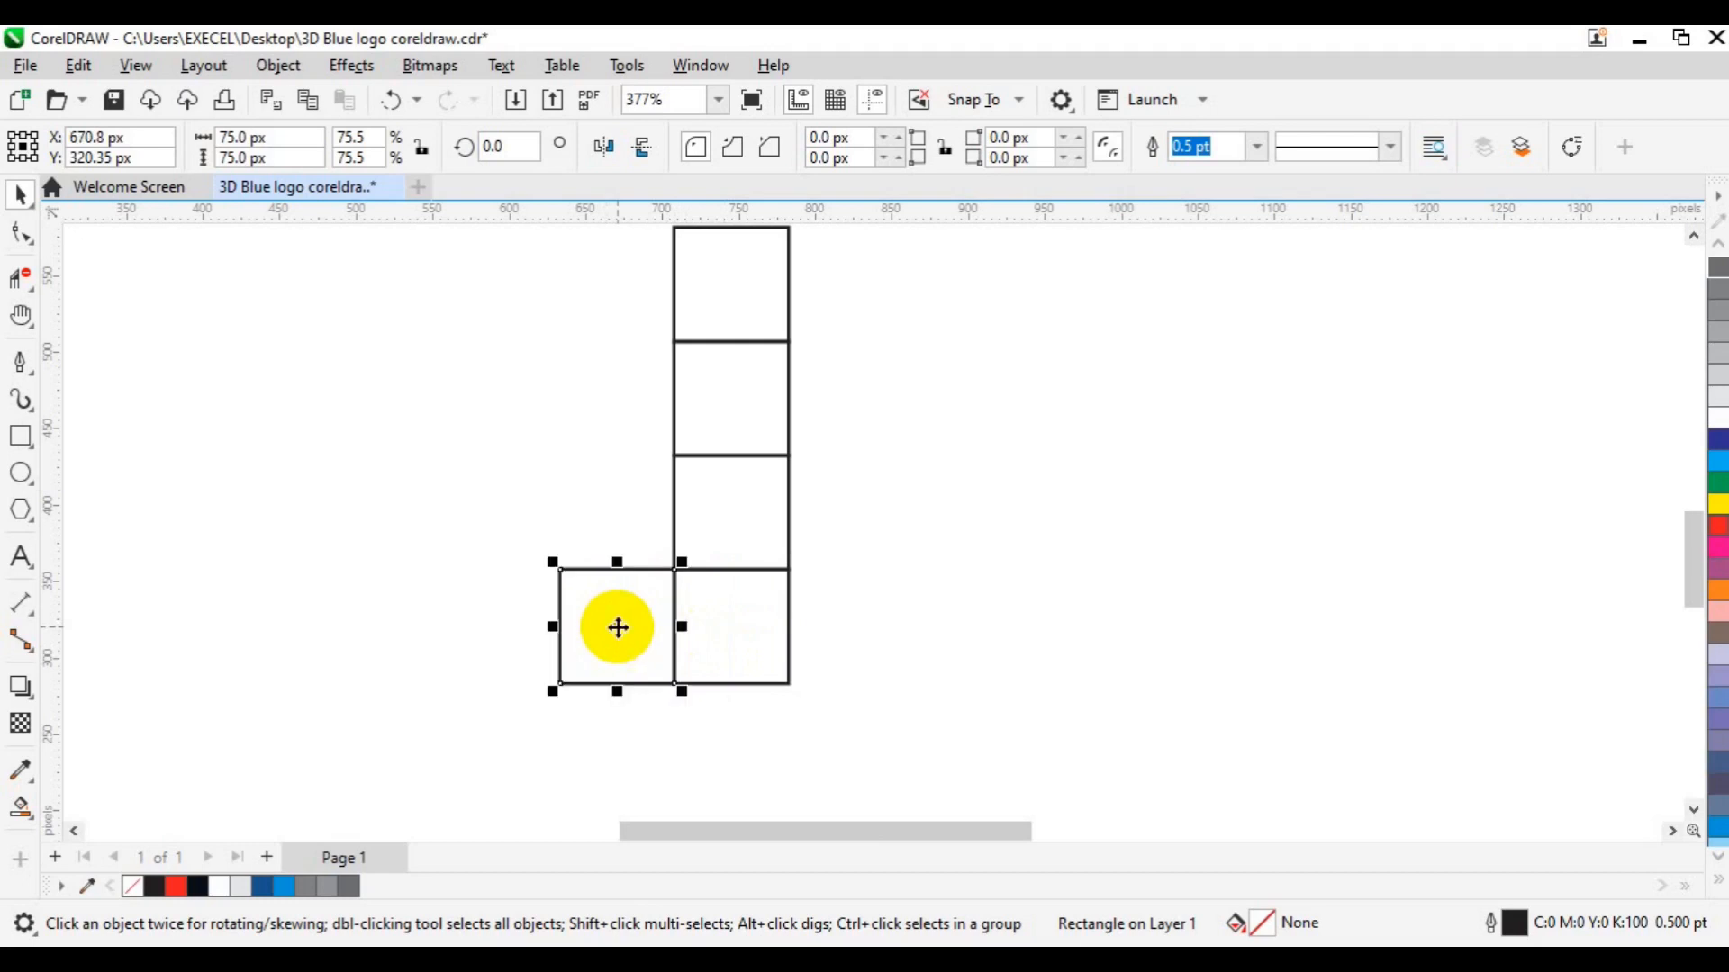
{"action": "key", "text": "ctrl+r"}
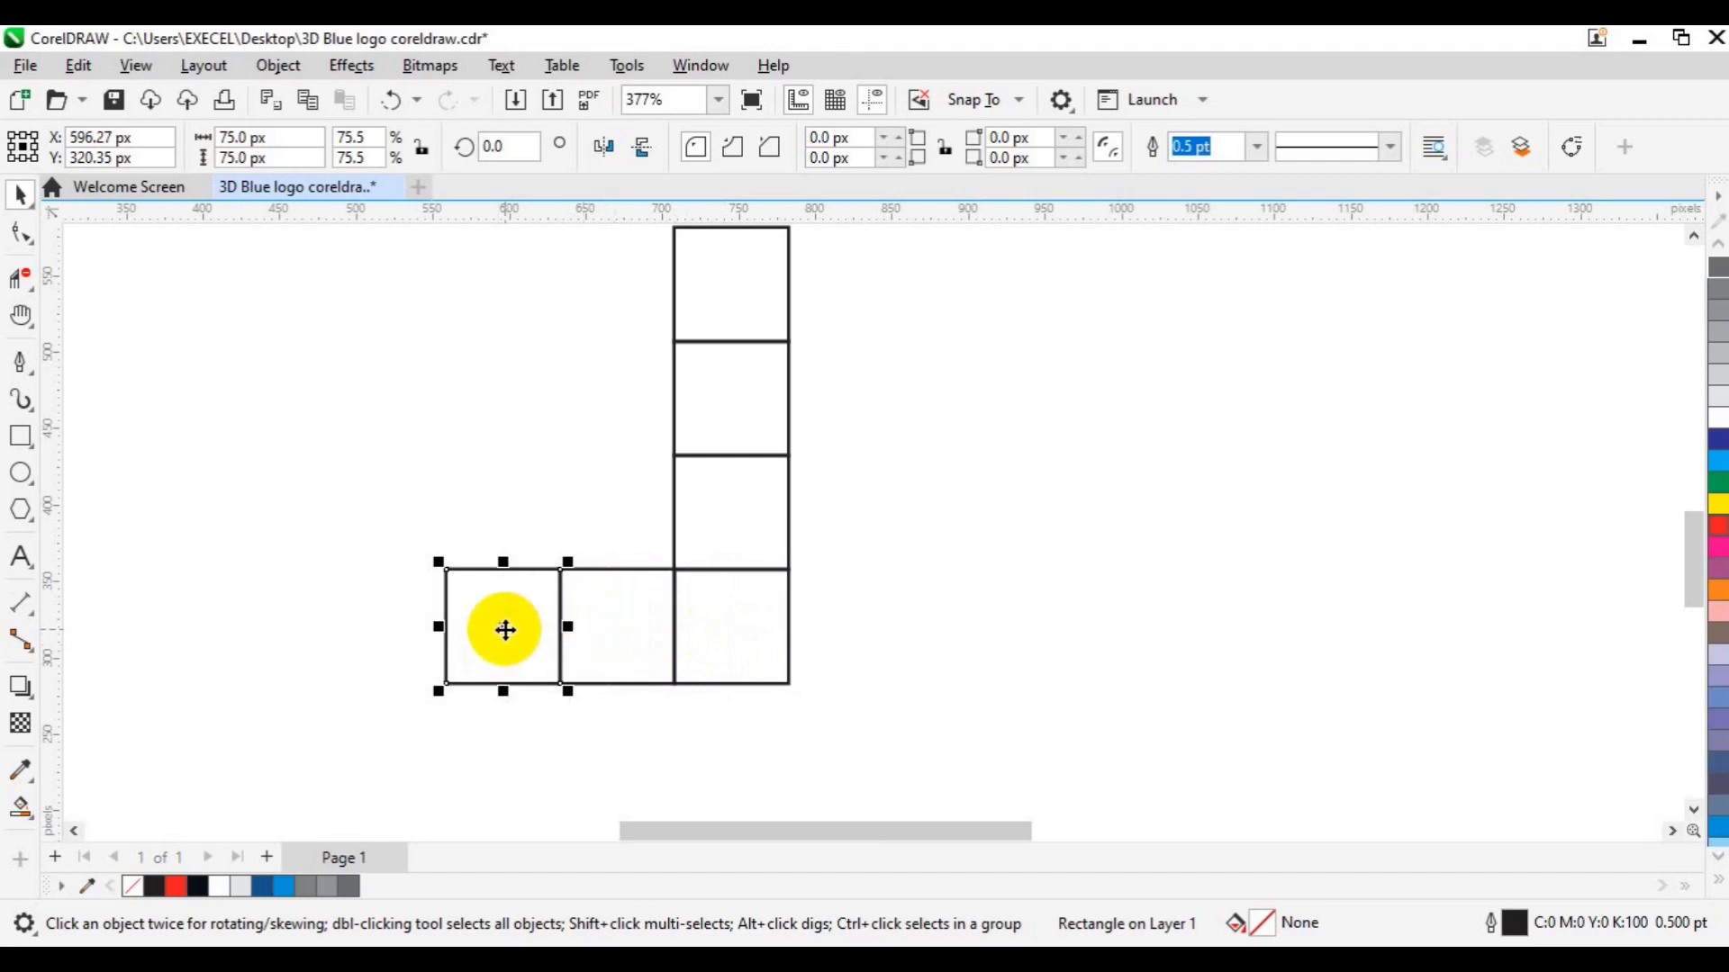
Step: Copy the bottom row's leftmost square directly above it and align the left edges of both squares
{"action": "left_click_drag", "start_coordinate": [505, 630], "coordinate": [506, 510]}
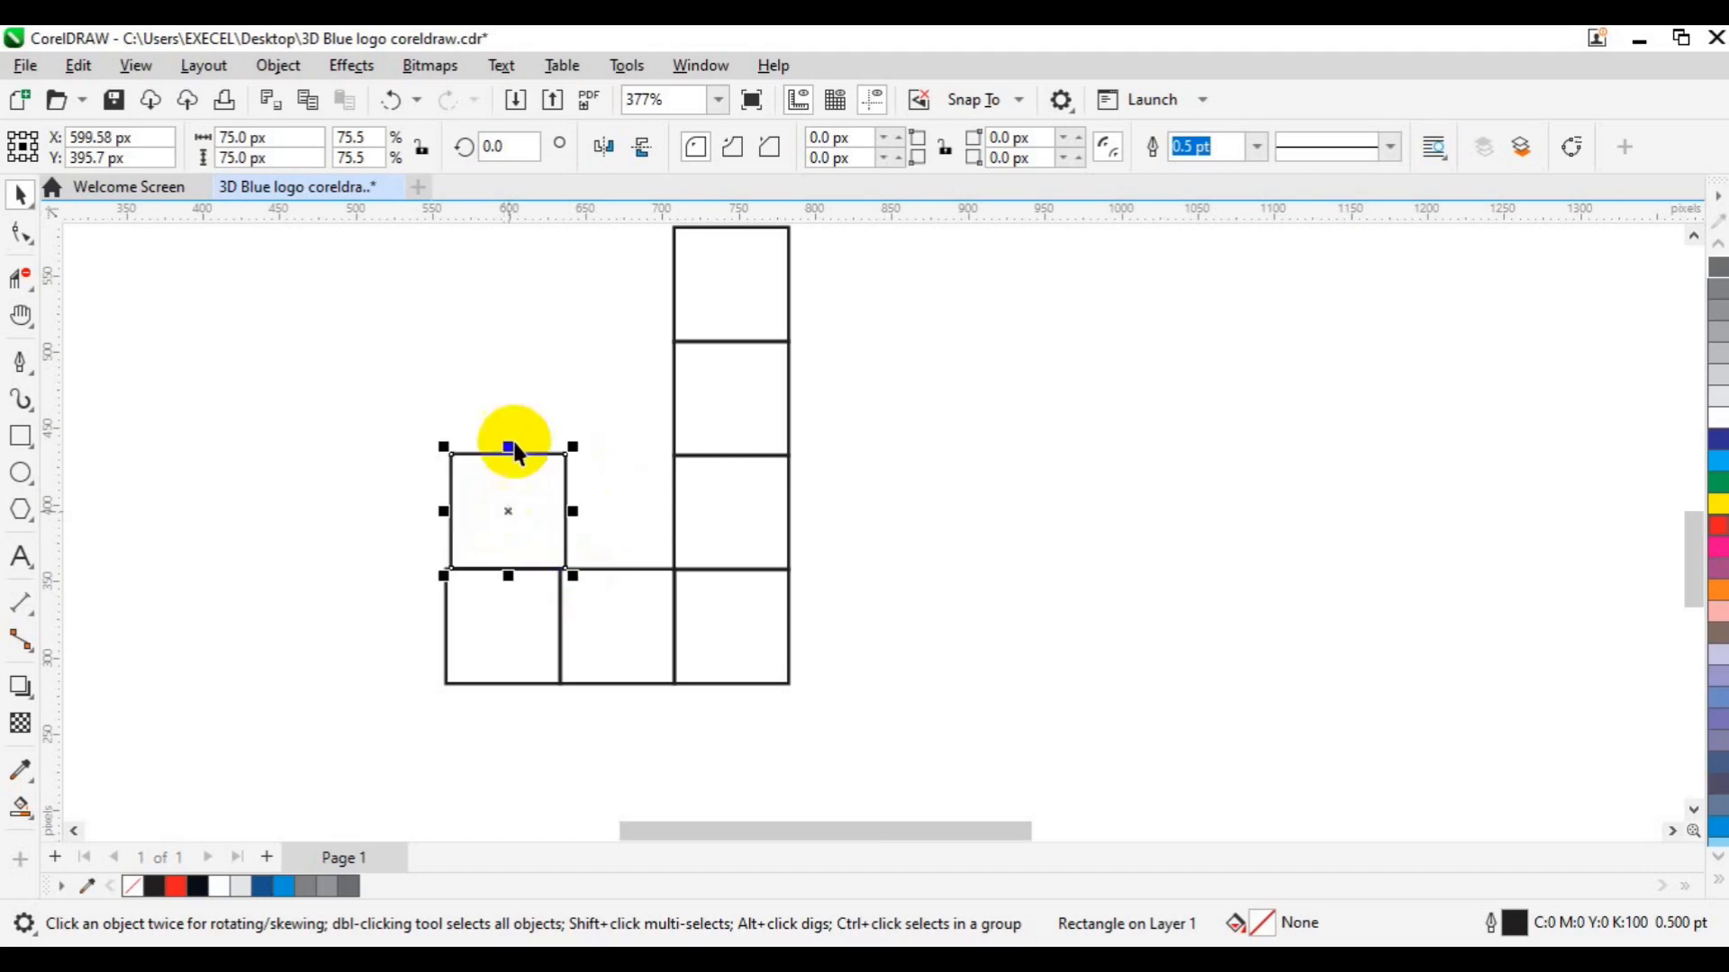
{"action": "left_click", "coordinate": [518, 646], "text": "shift"}
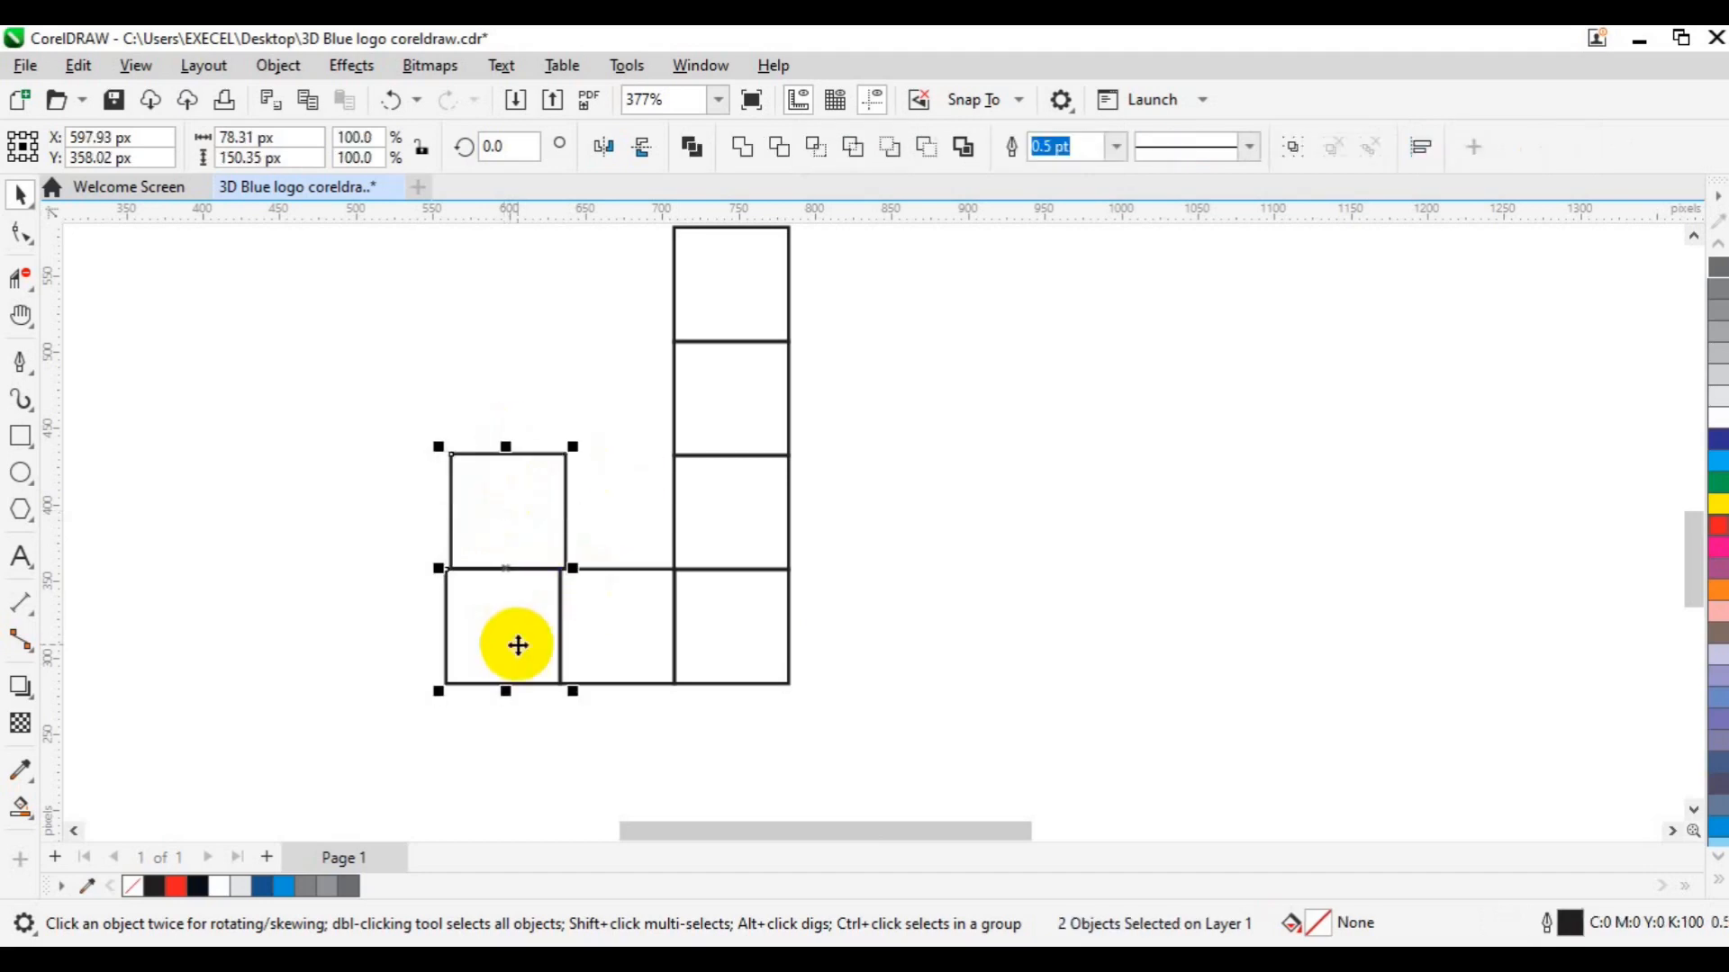
{"action": "key", "text": "l"}
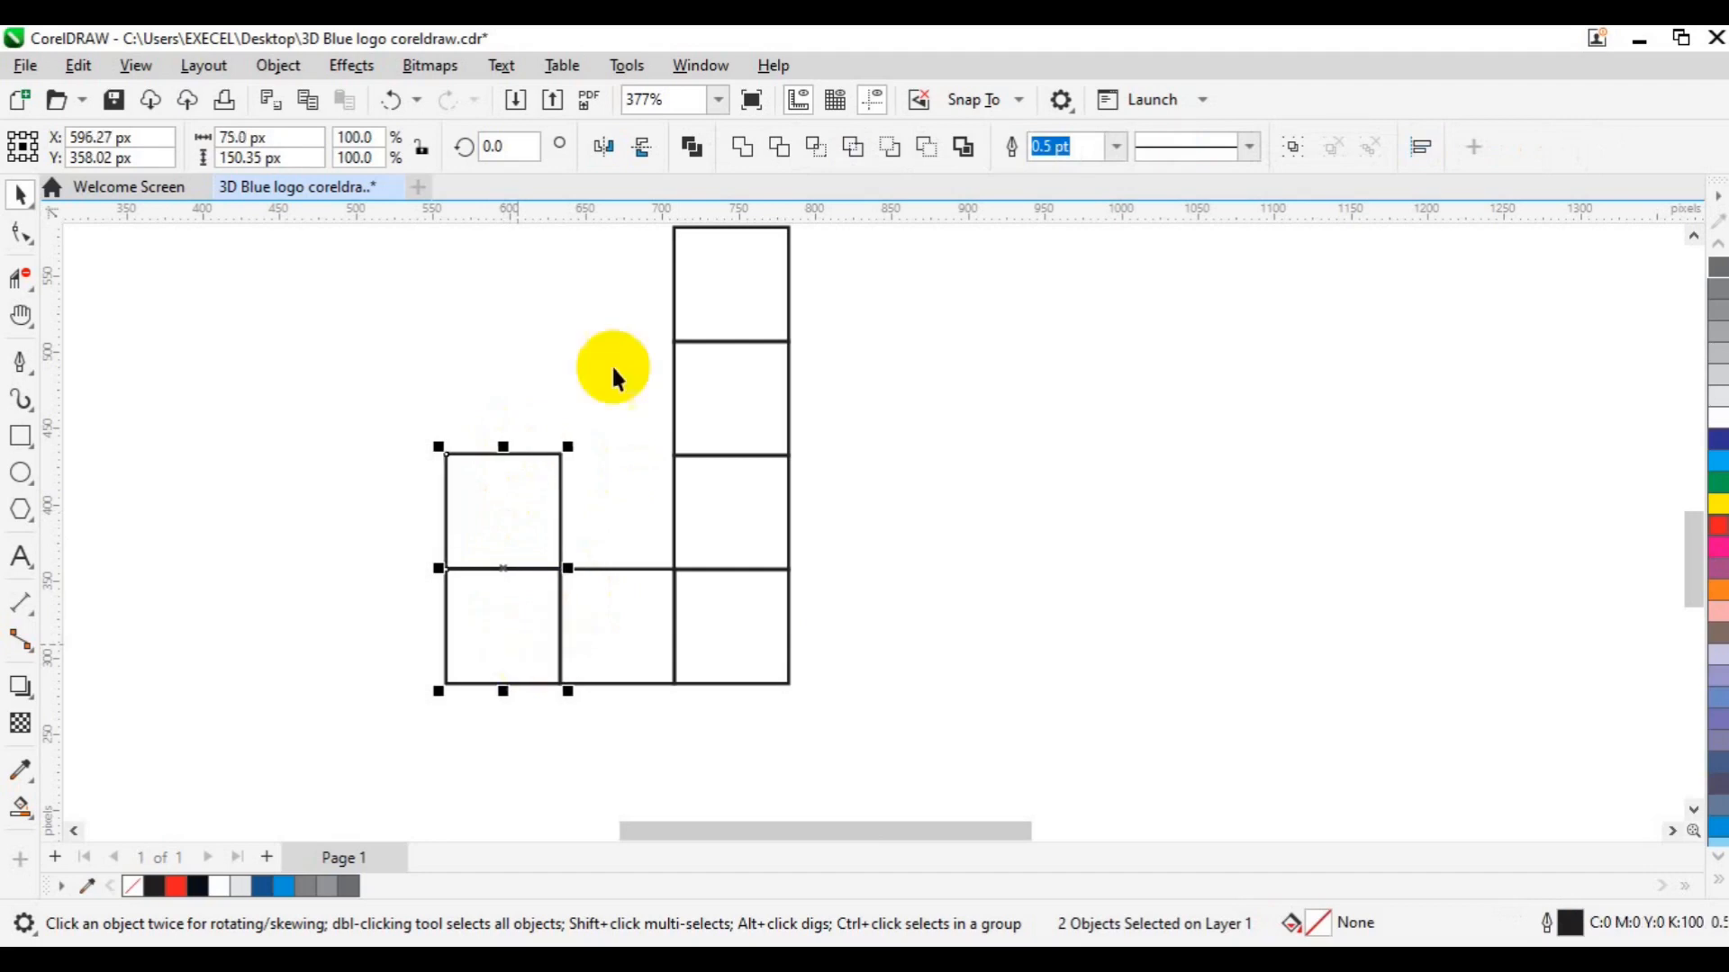
{"action": "left_click", "coordinate": [345, 546]}
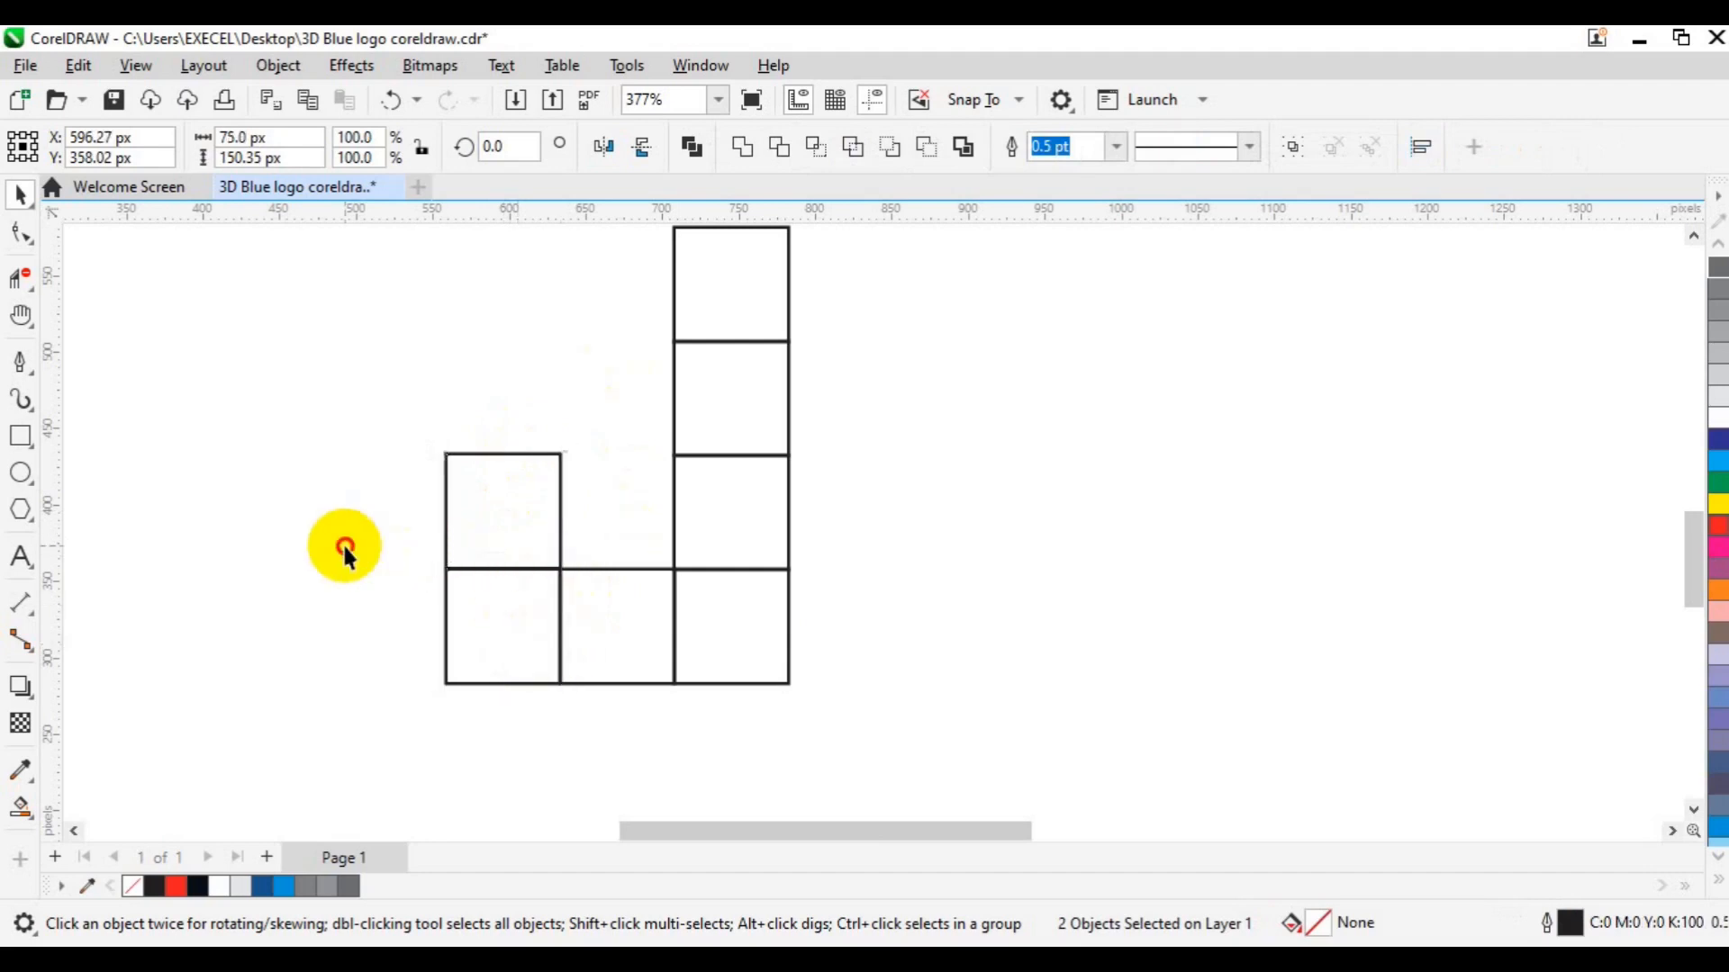
{"action": "left_click", "coordinate": [540, 602]}
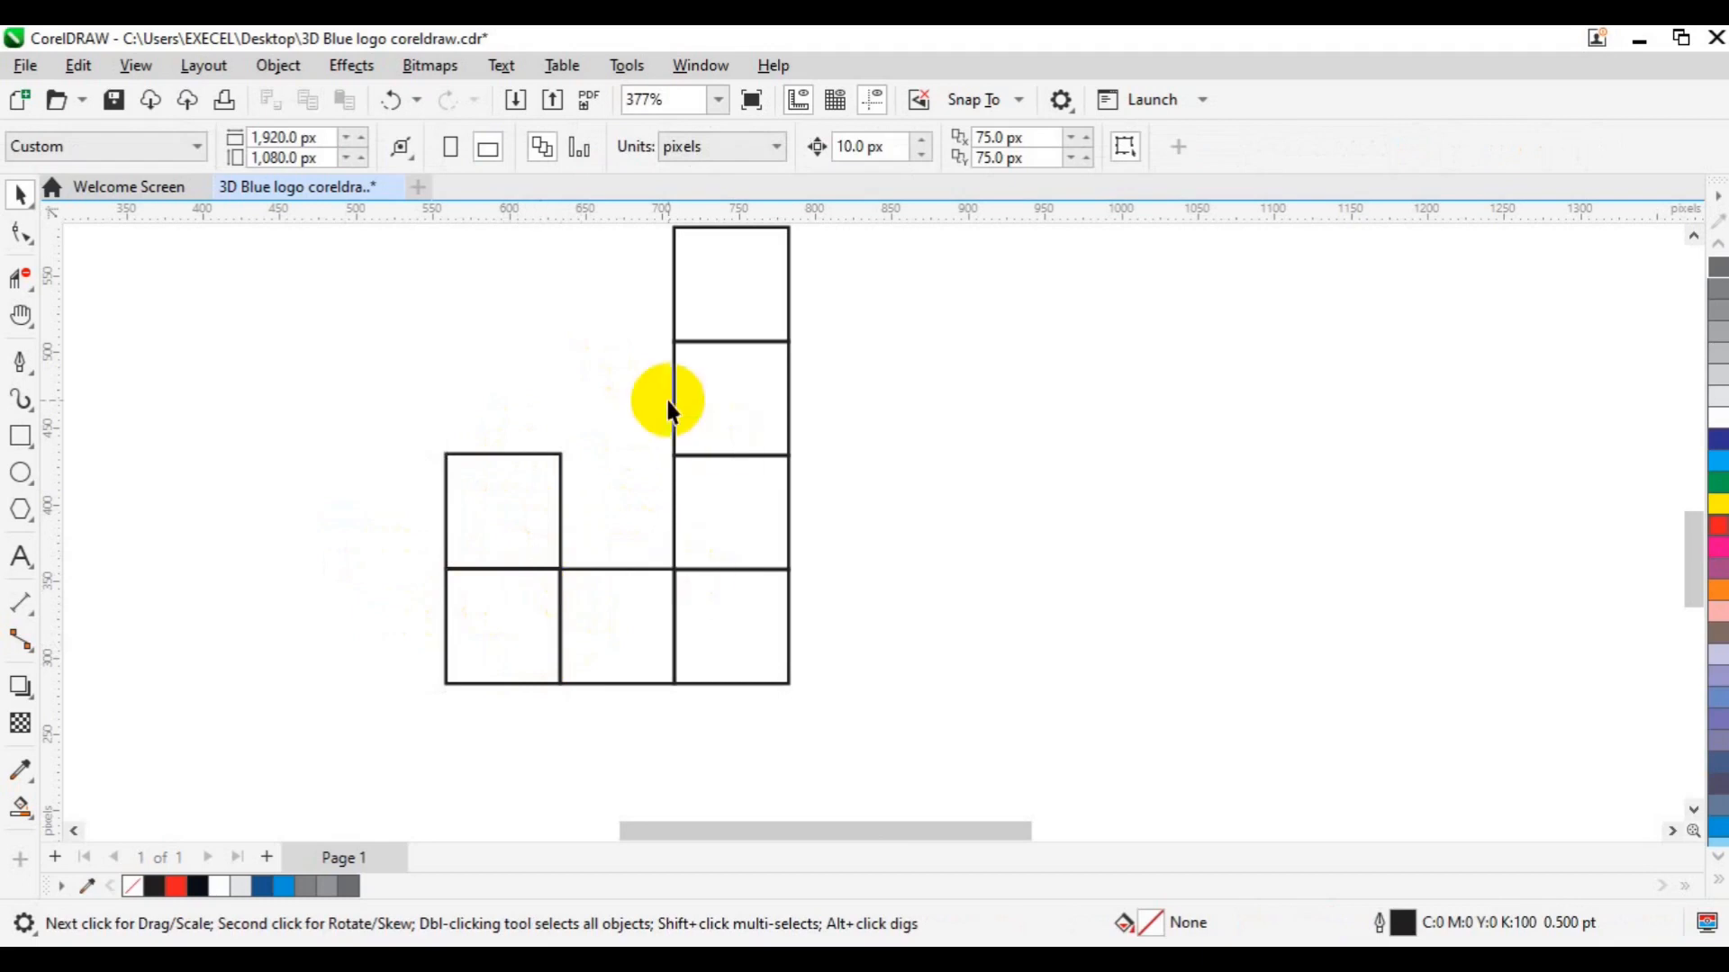
Step: Convert the top square of the four-square column to curves
{"action": "key", "text": "h"}
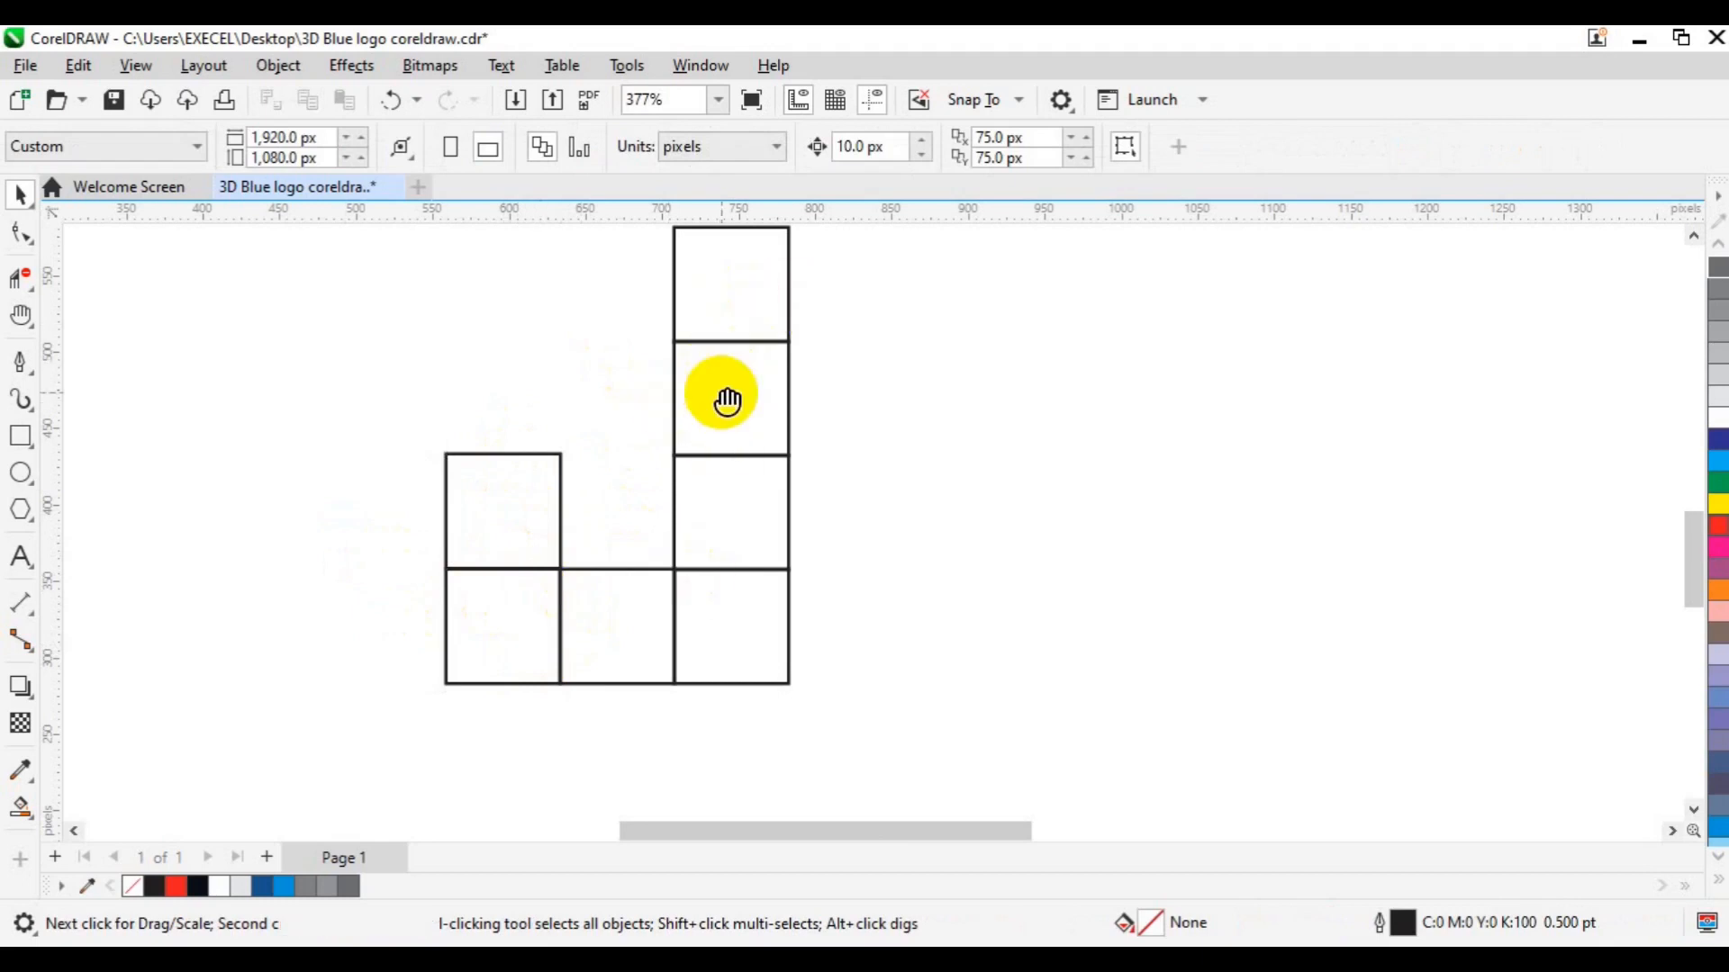
{"action": "left_click_drag", "start_coordinate": [721, 393], "coordinate": [723, 427]}
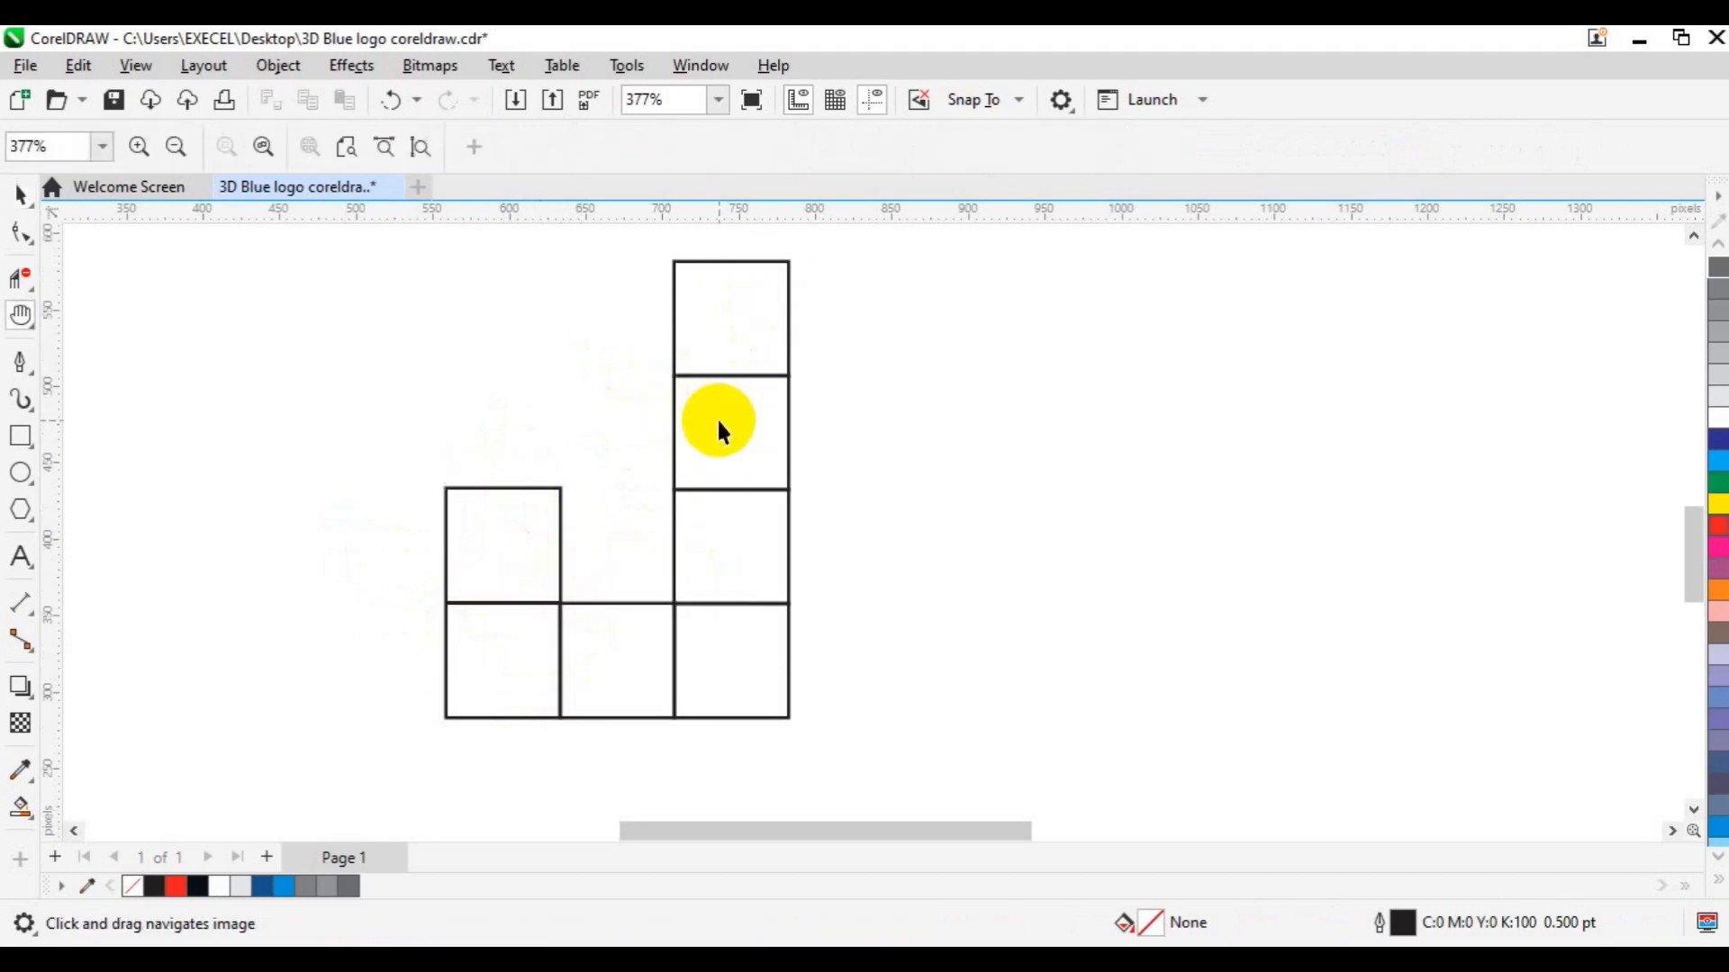
{"action": "key", "text": "space"}
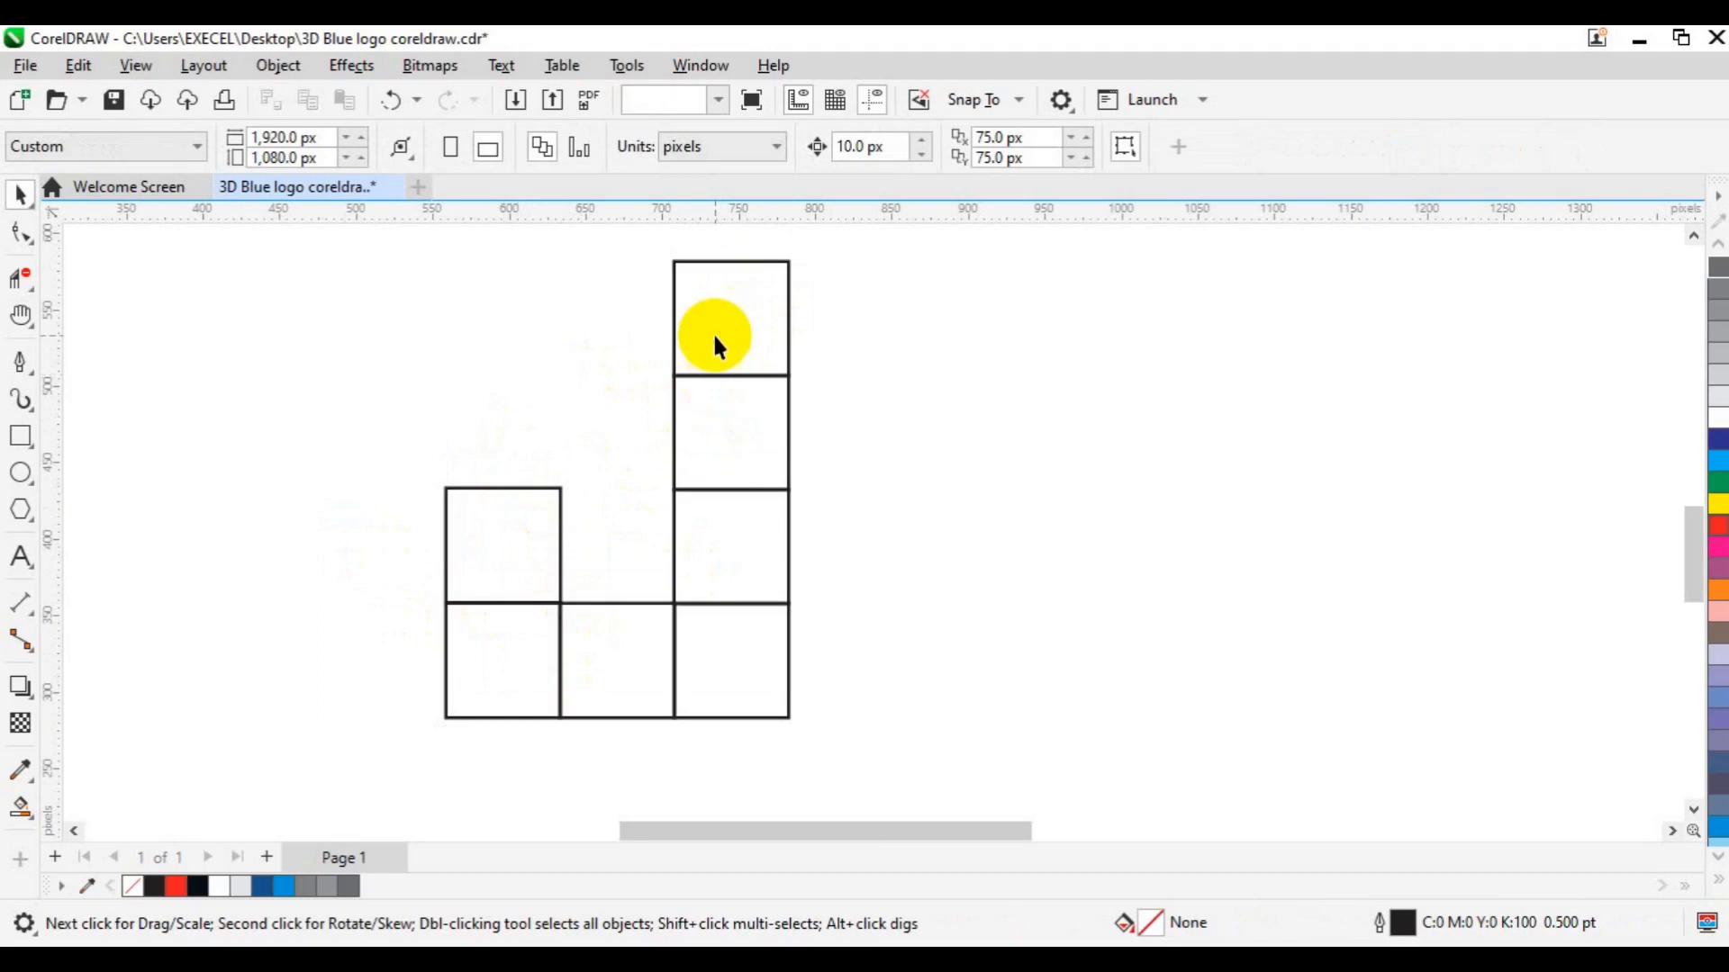
{"action": "left_click", "coordinate": [716, 339]}
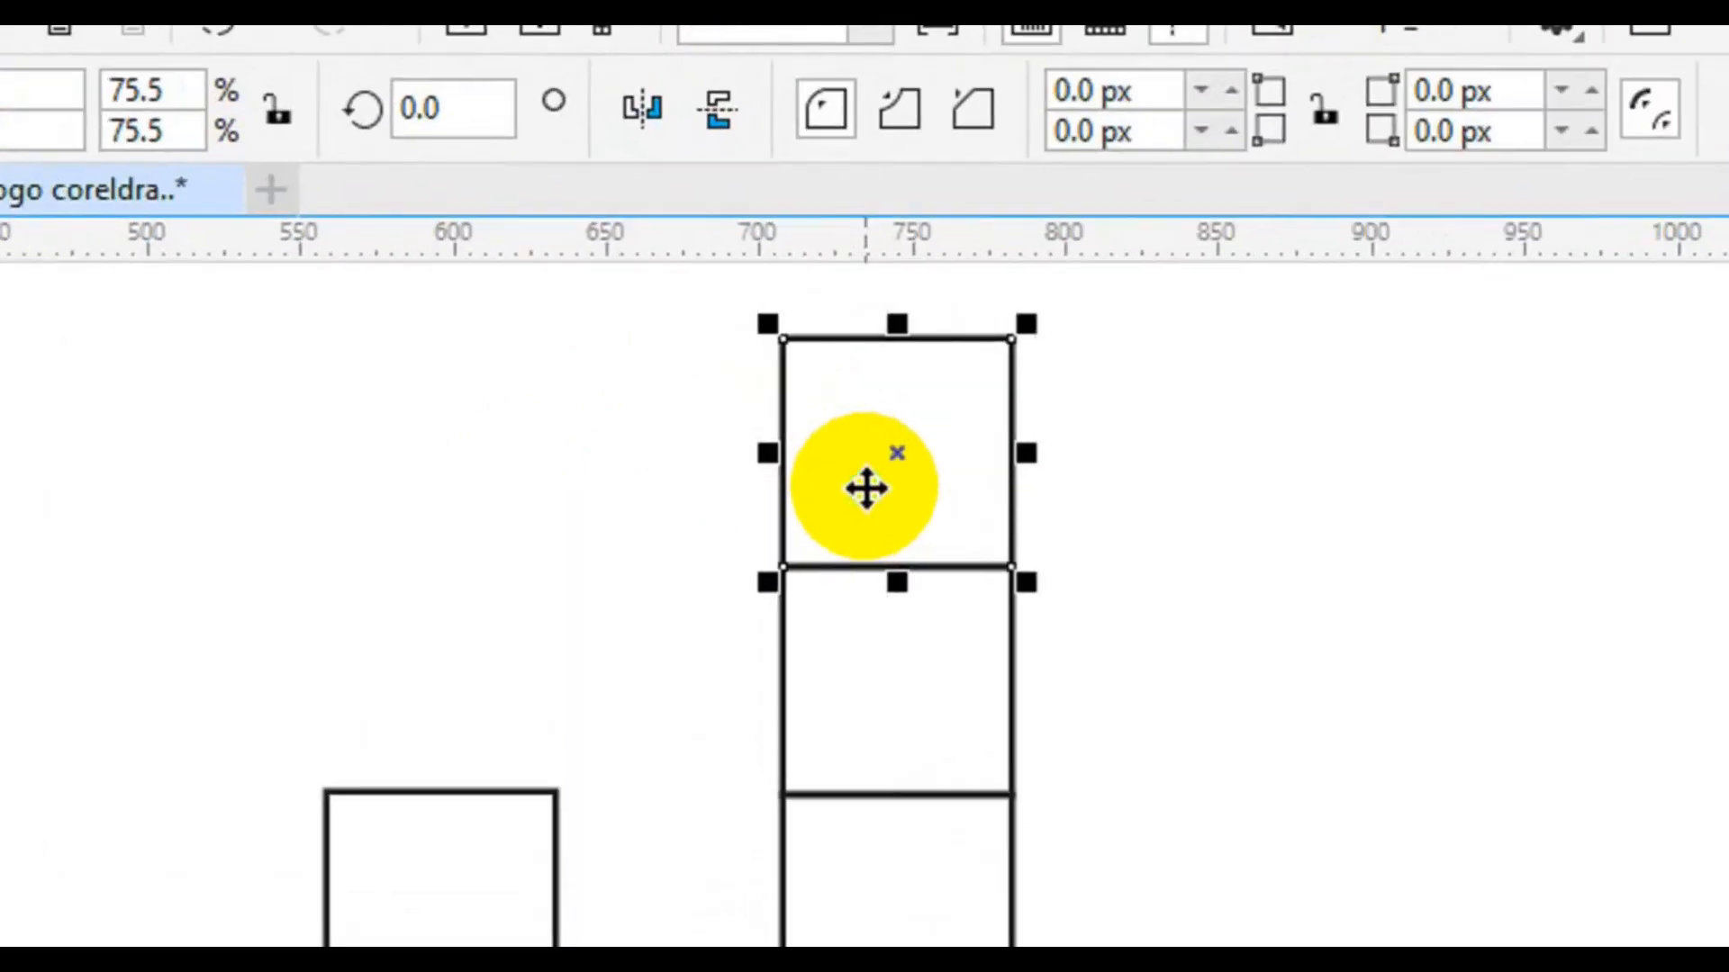
{"action": "right_click", "coordinate": [715, 337]}
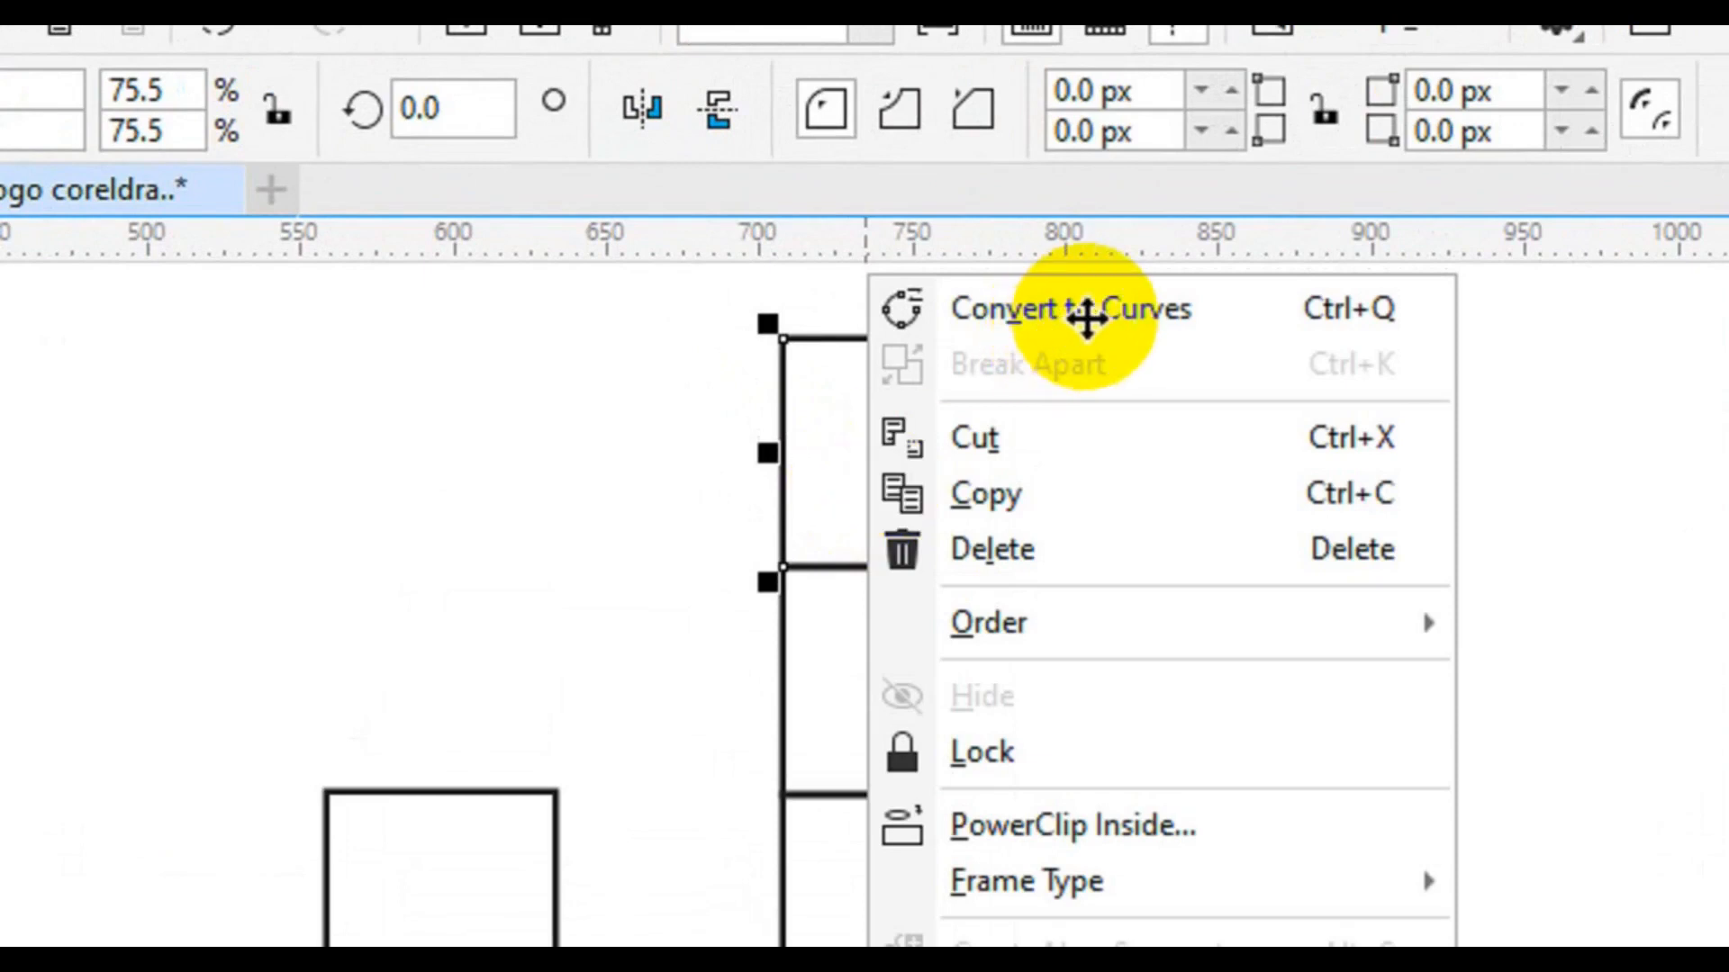
{"action": "left_click", "coordinate": [1085, 316]}
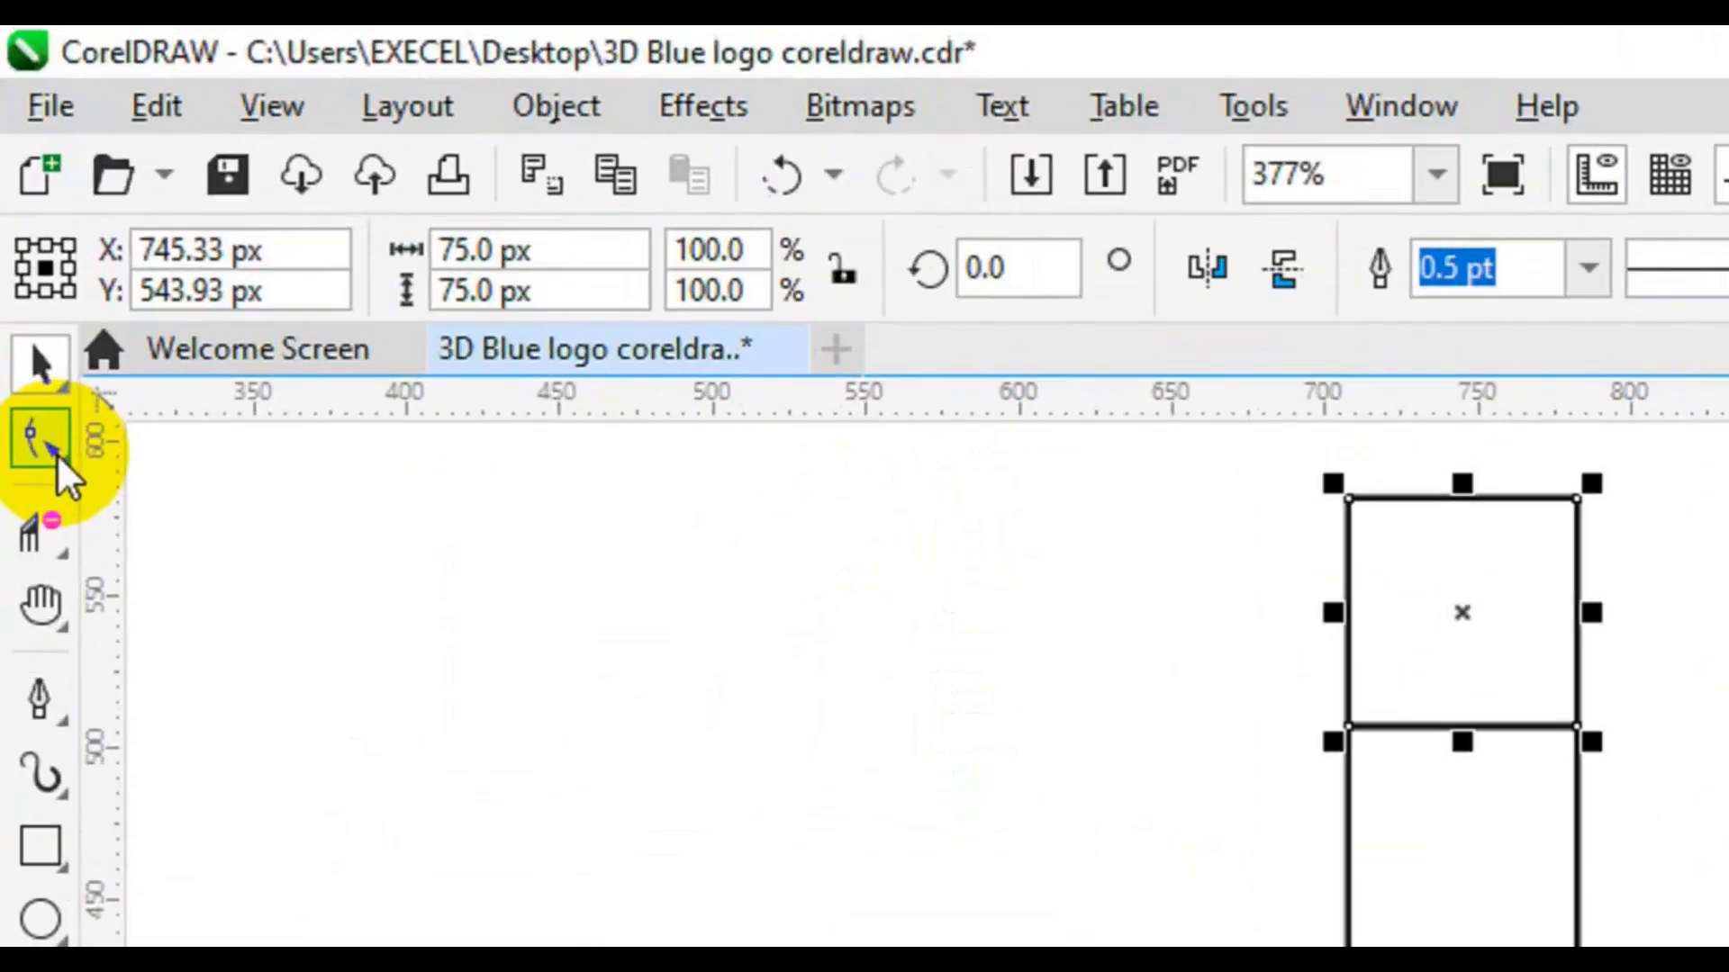
Step: Delete the upper-right corner node of the column's top square to turn it into a right triangle
{"action": "left_click", "coordinate": [24, 235]}
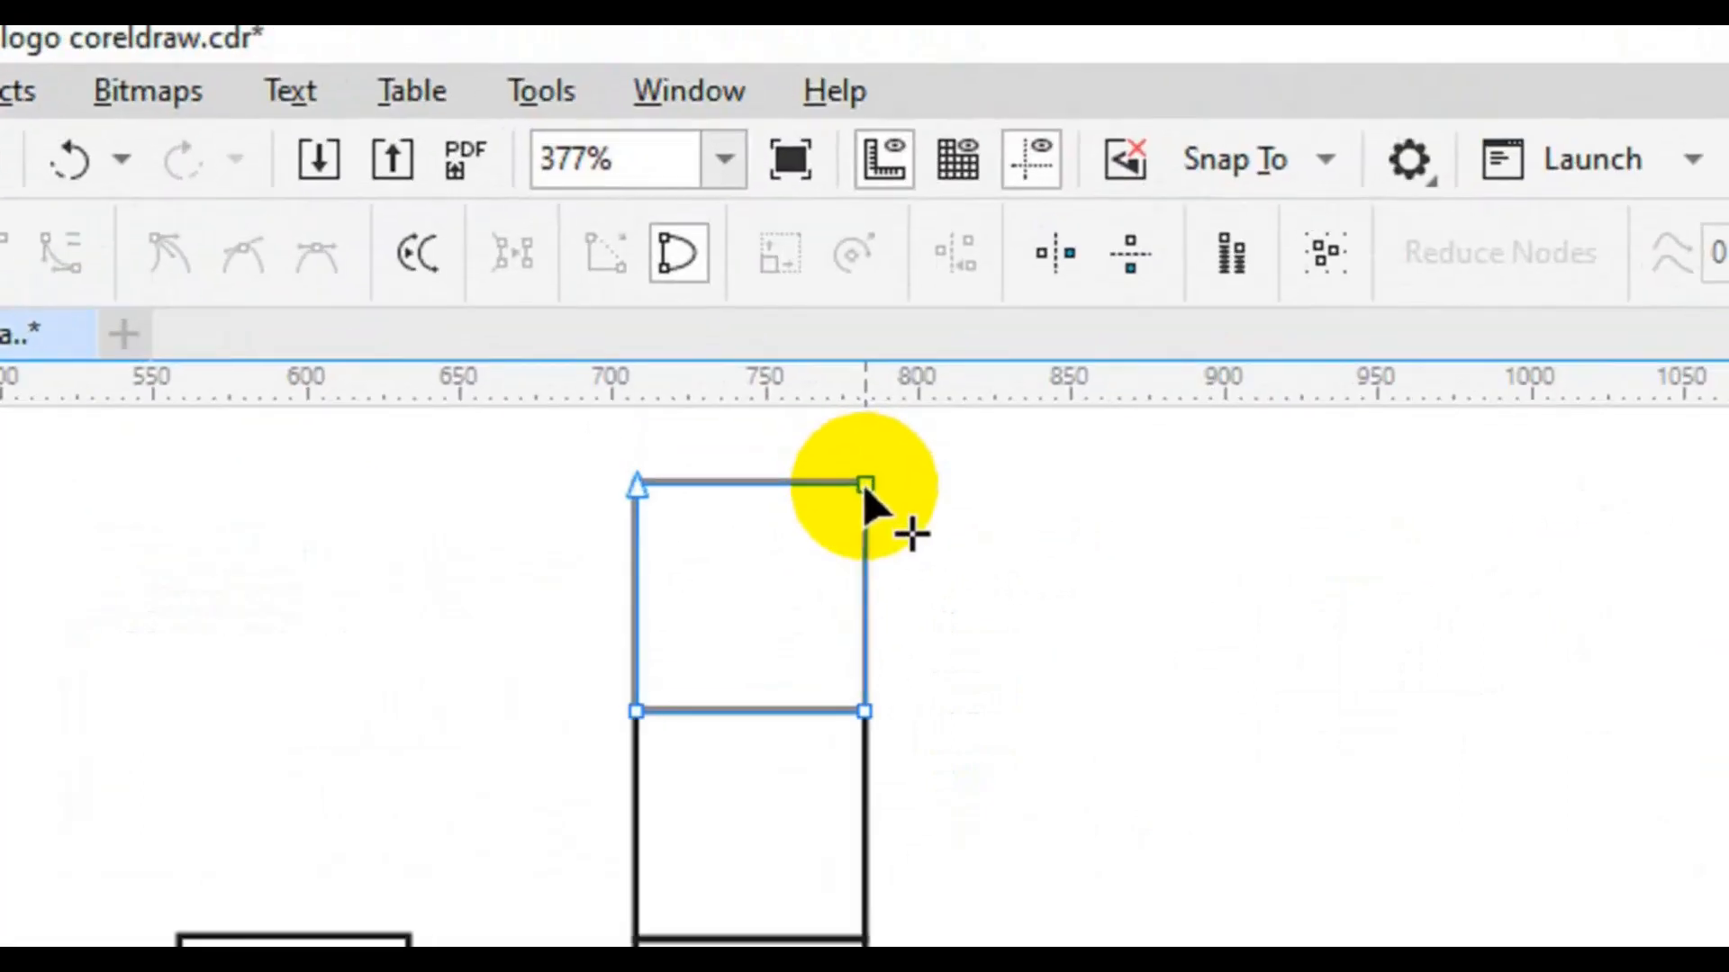
{"action": "left_click", "coordinate": [864, 487]}
{"action": "key", "text": "Delete"}
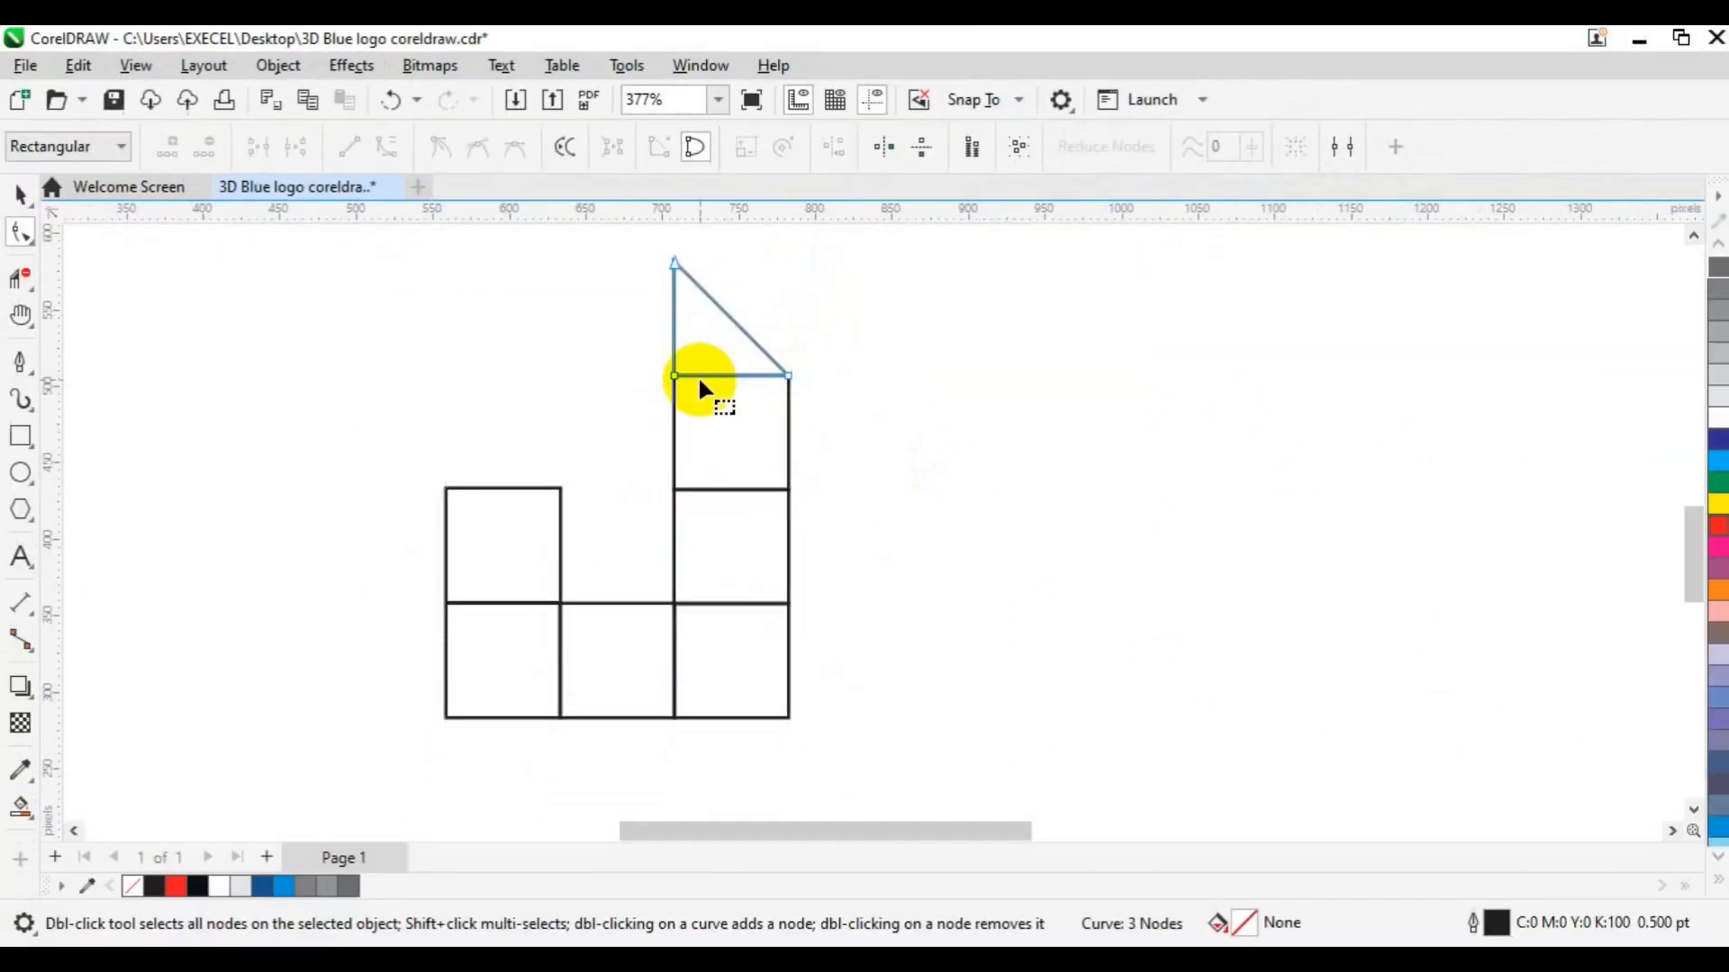
{"action": "key", "text": "space"}
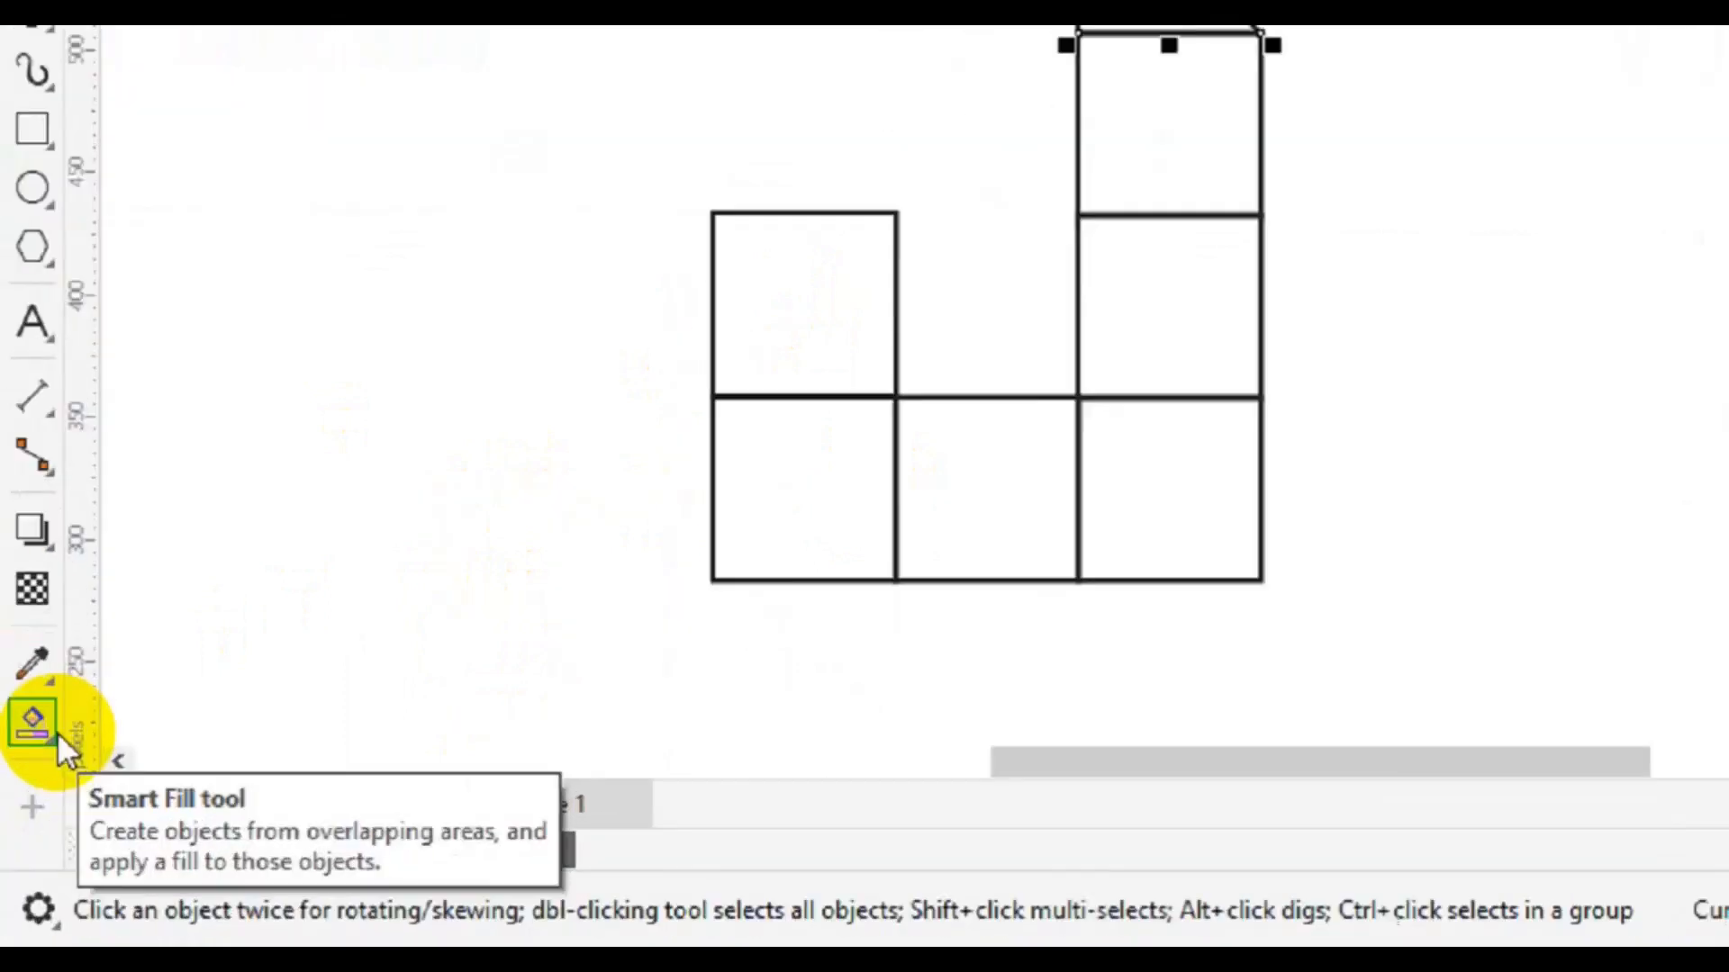
Step: Fill the triangle and all six squares of the hook shape with dark blue using Smart Fill
{"action": "left_click", "coordinate": [57, 732]}
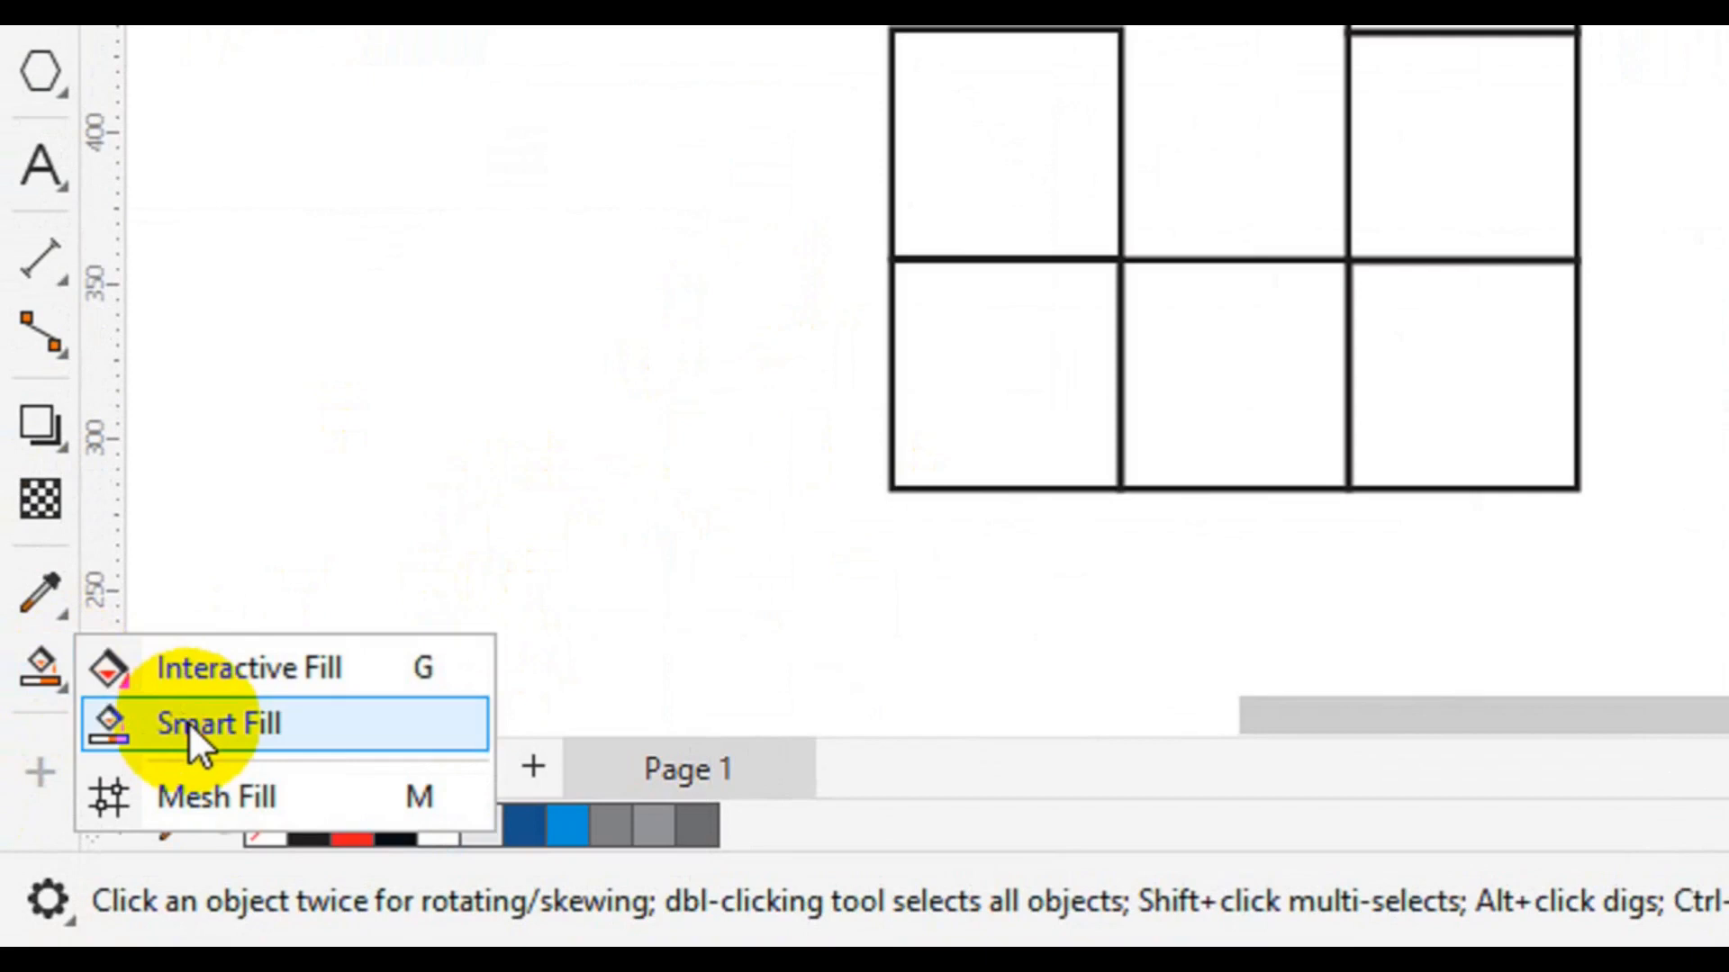
{"action": "left_click", "coordinate": [188, 721]}
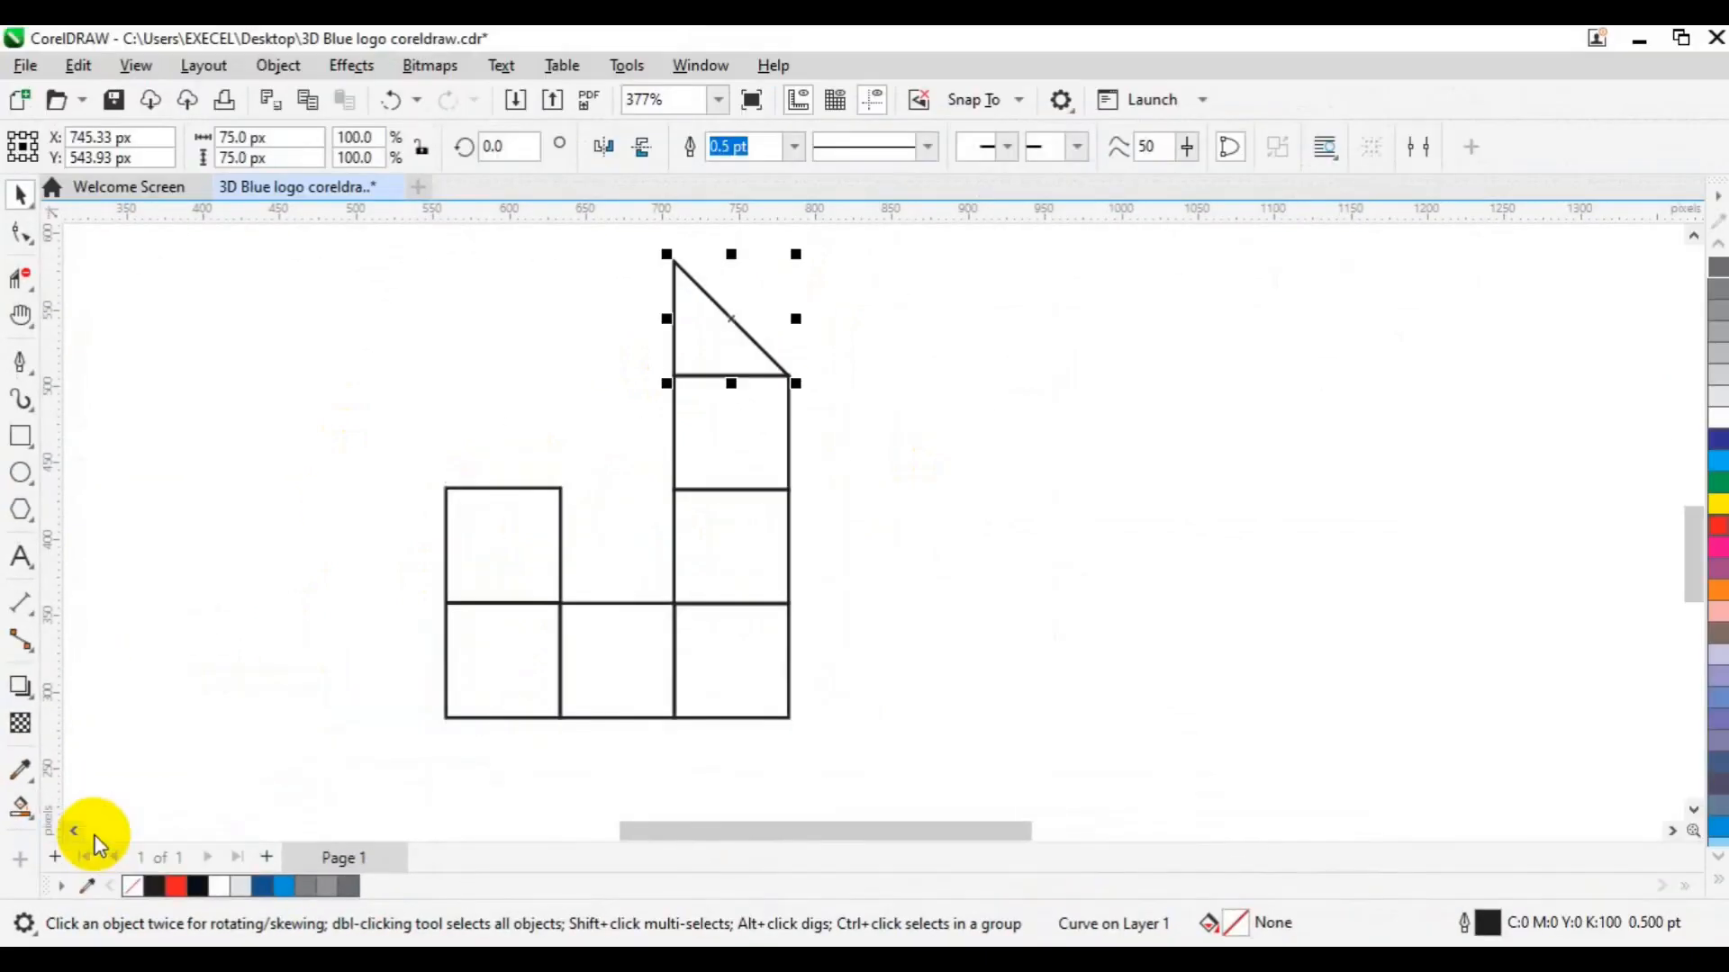
{"action": "left_click", "coordinate": [714, 347]}
{"action": "left_click", "coordinate": [715, 427]}
{"action": "left_click", "coordinate": [717, 540]}
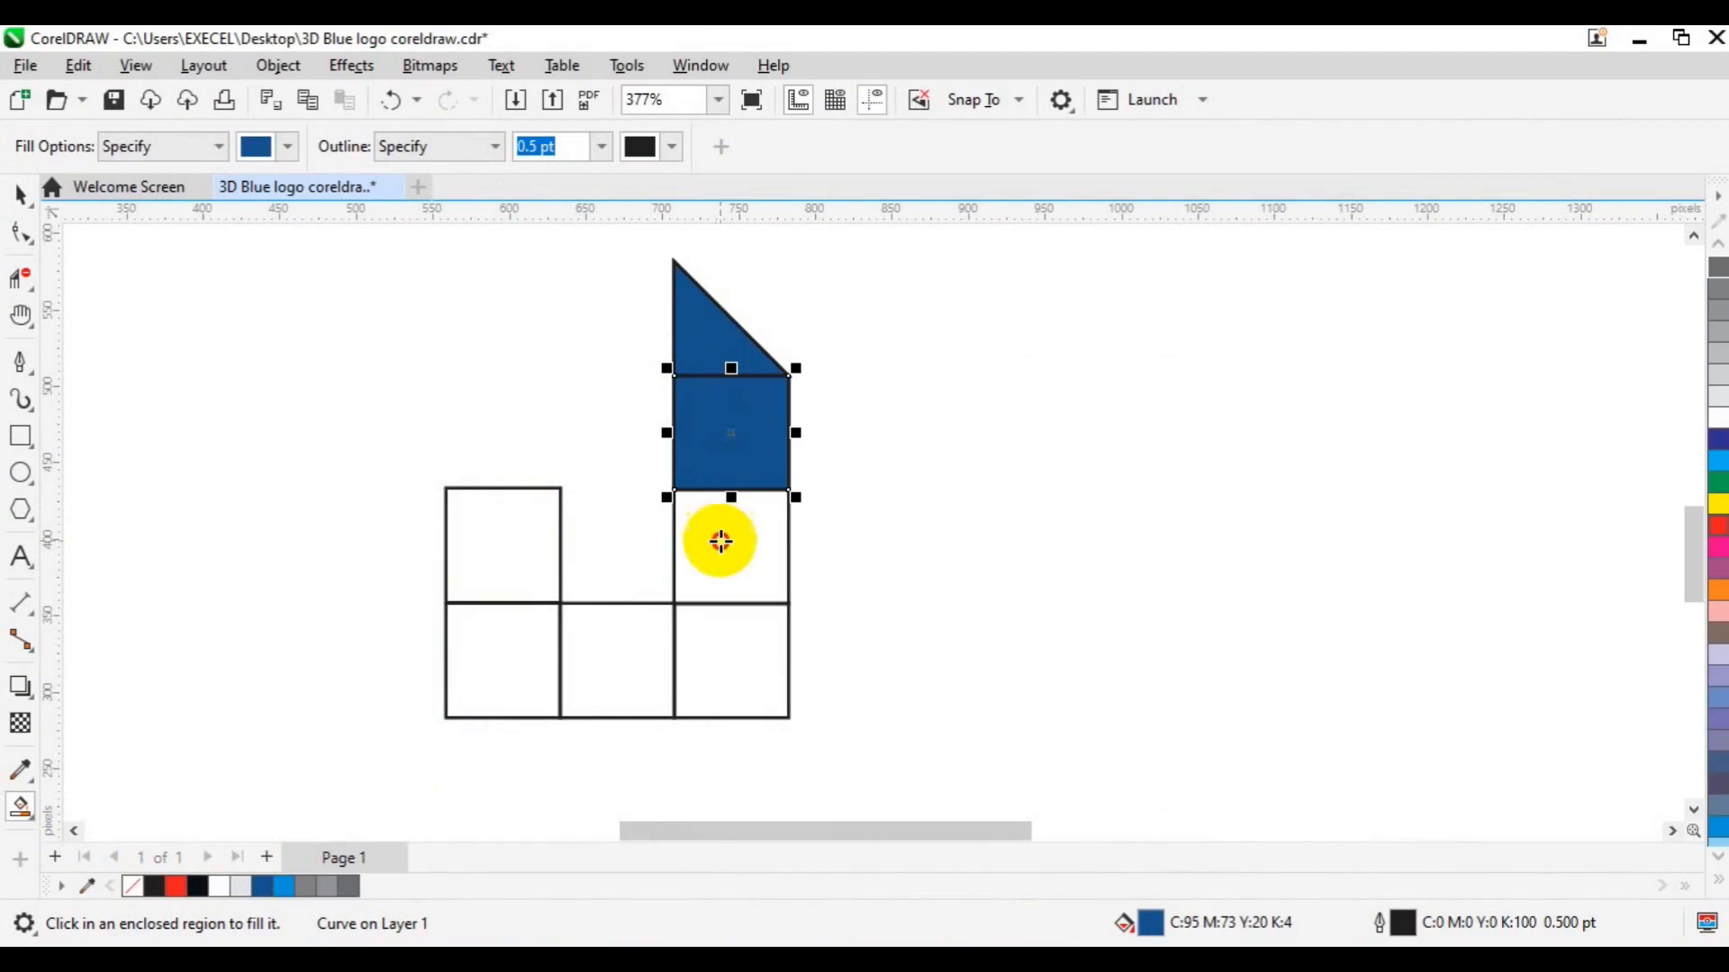
{"action": "left_click", "coordinate": [713, 659]}
{"action": "left_click", "coordinate": [623, 661]}
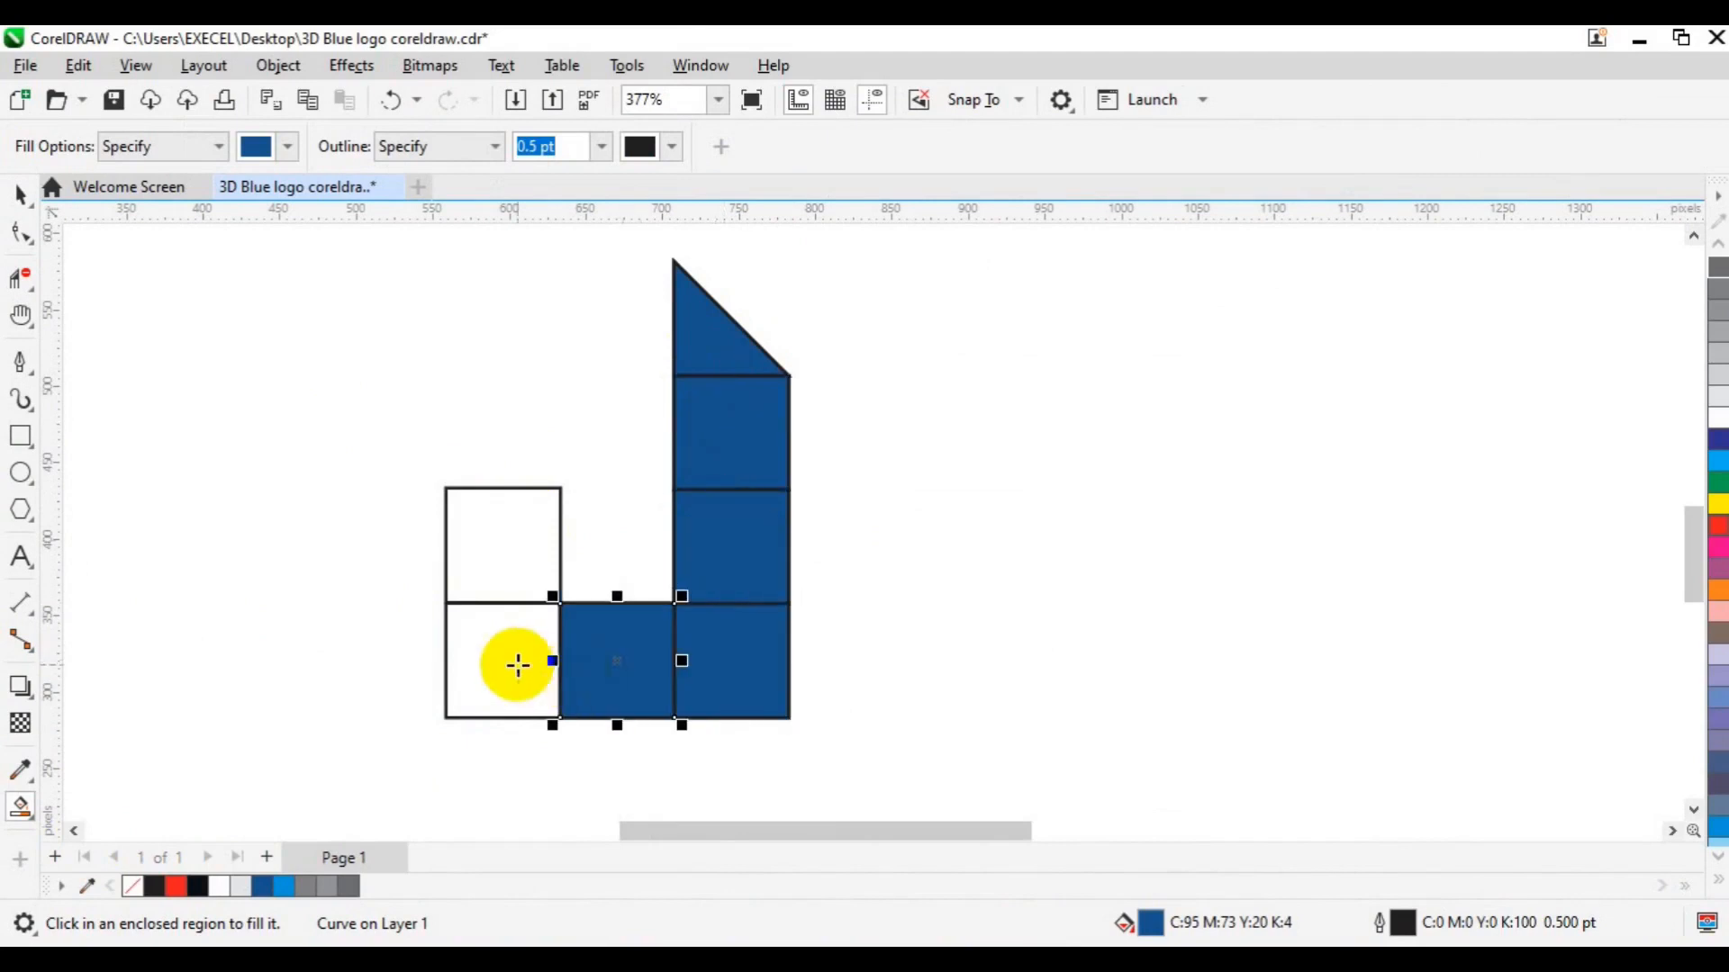
{"action": "left_click", "coordinate": [513, 662]}
{"action": "left_click", "coordinate": [513, 580]}
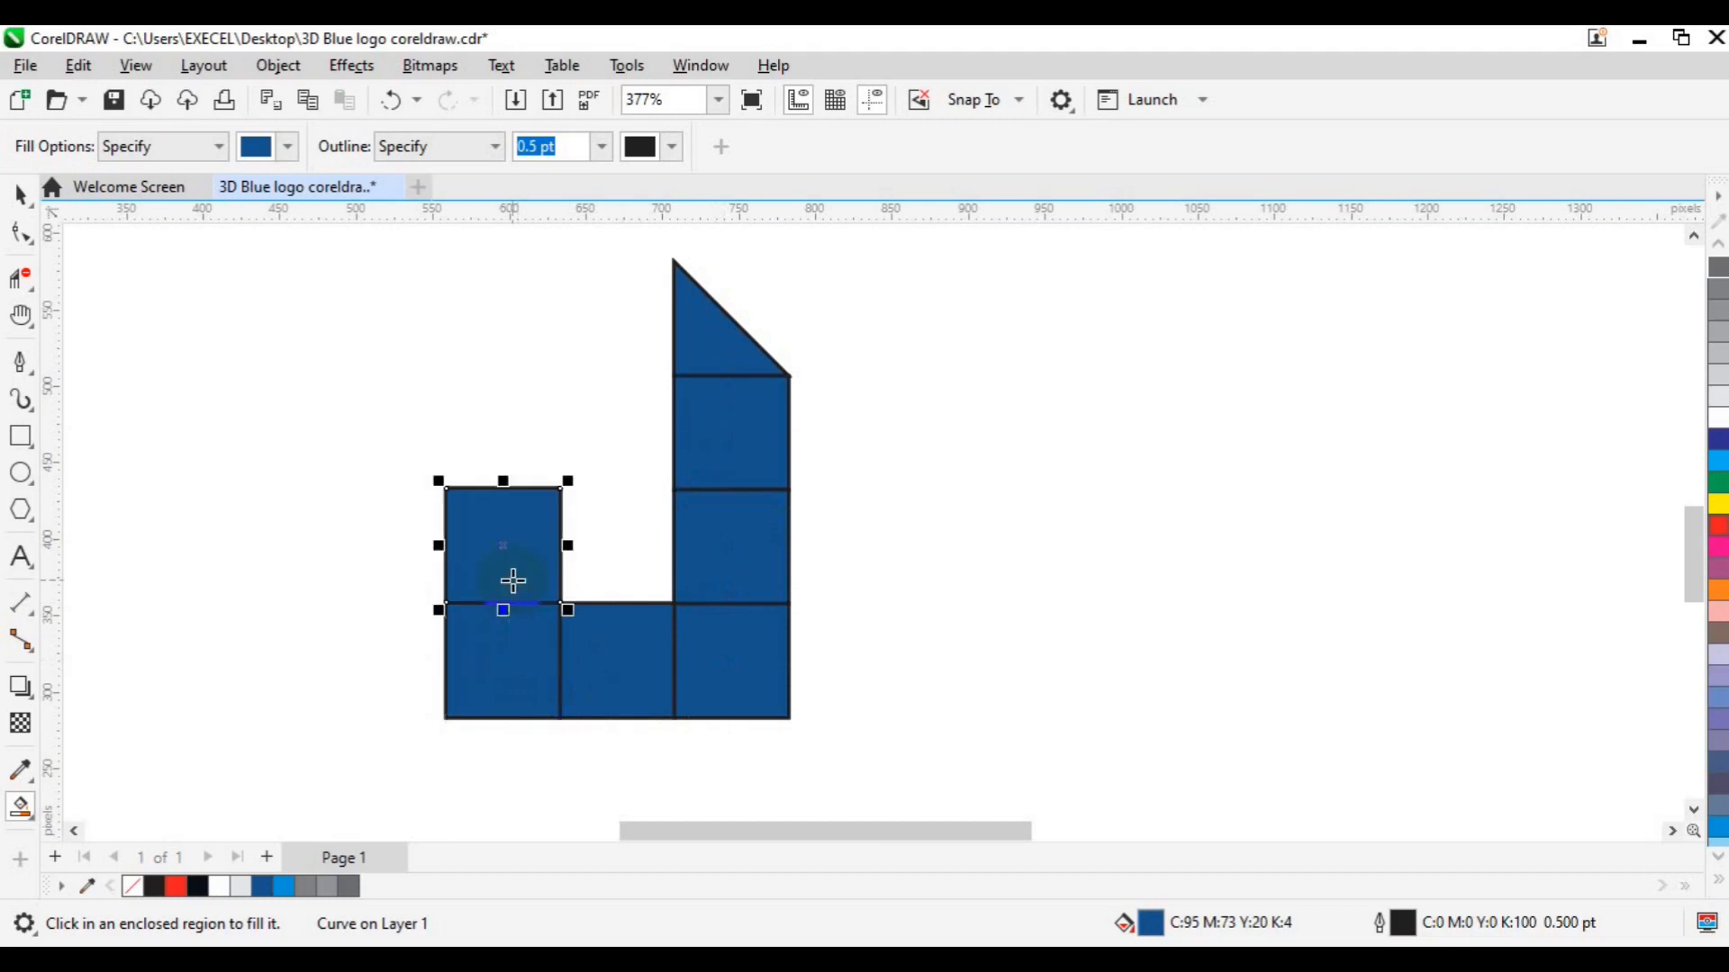
Step: Select all seven blue-filled pieces and move them together to the right, clear of the original outline drawing
{"action": "key", "text": "space"}
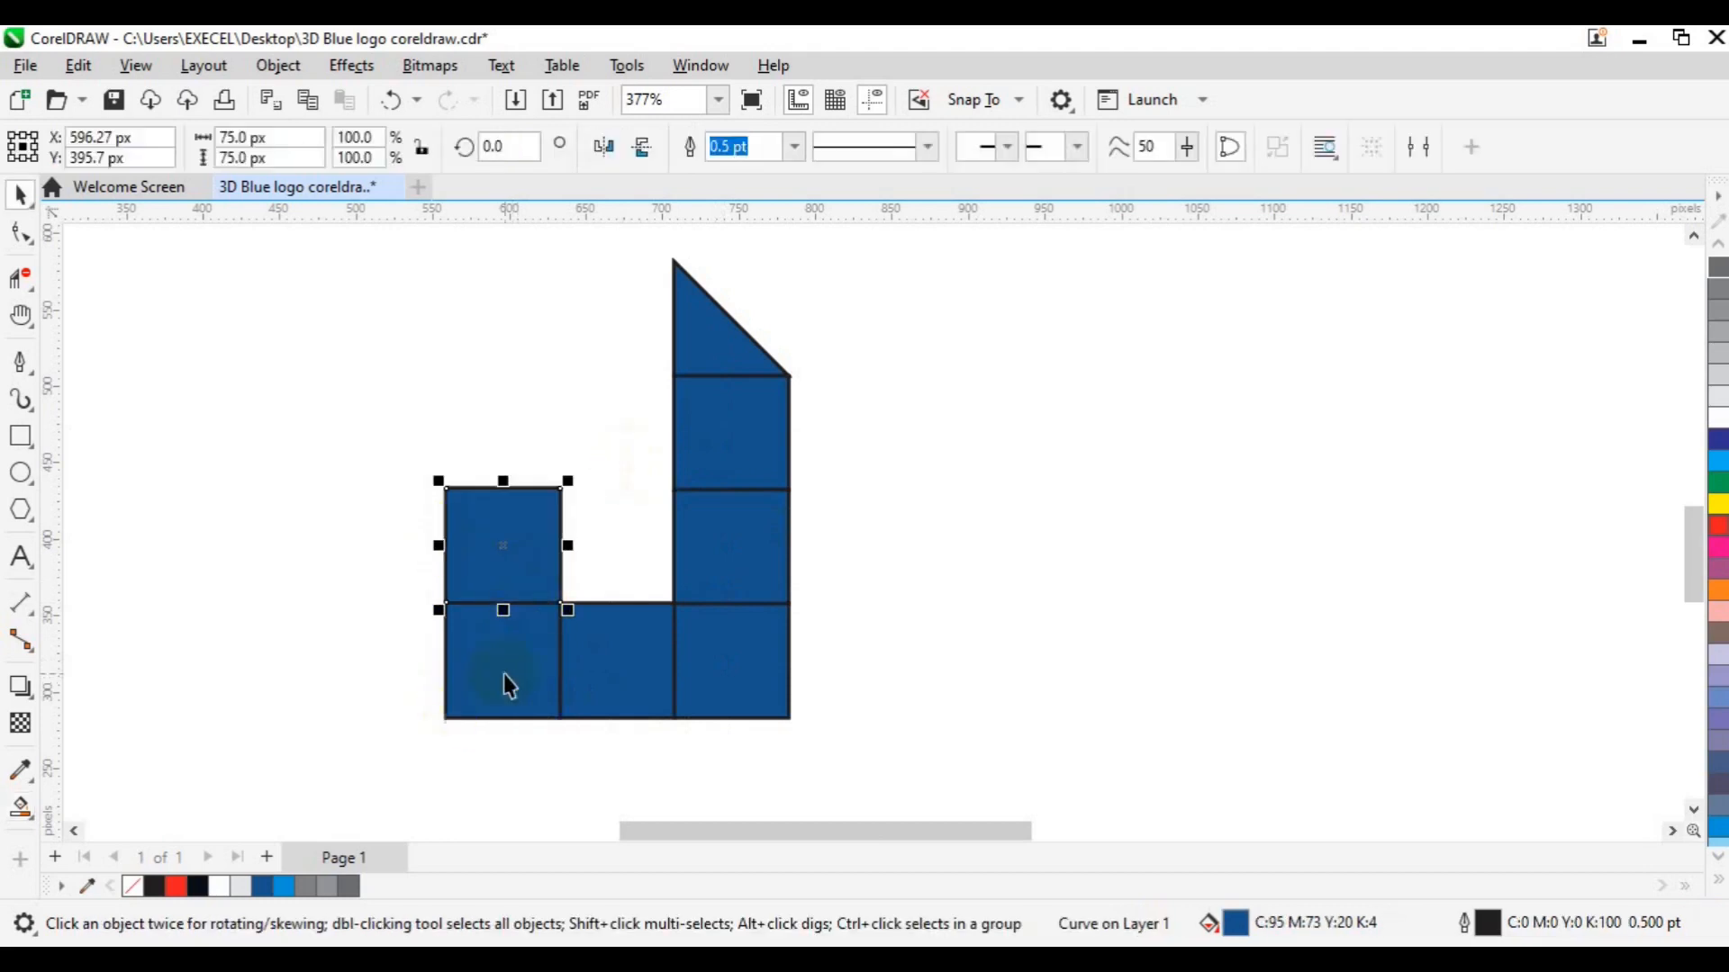
{"action": "left_click", "coordinate": [505, 697], "text": "shift"}
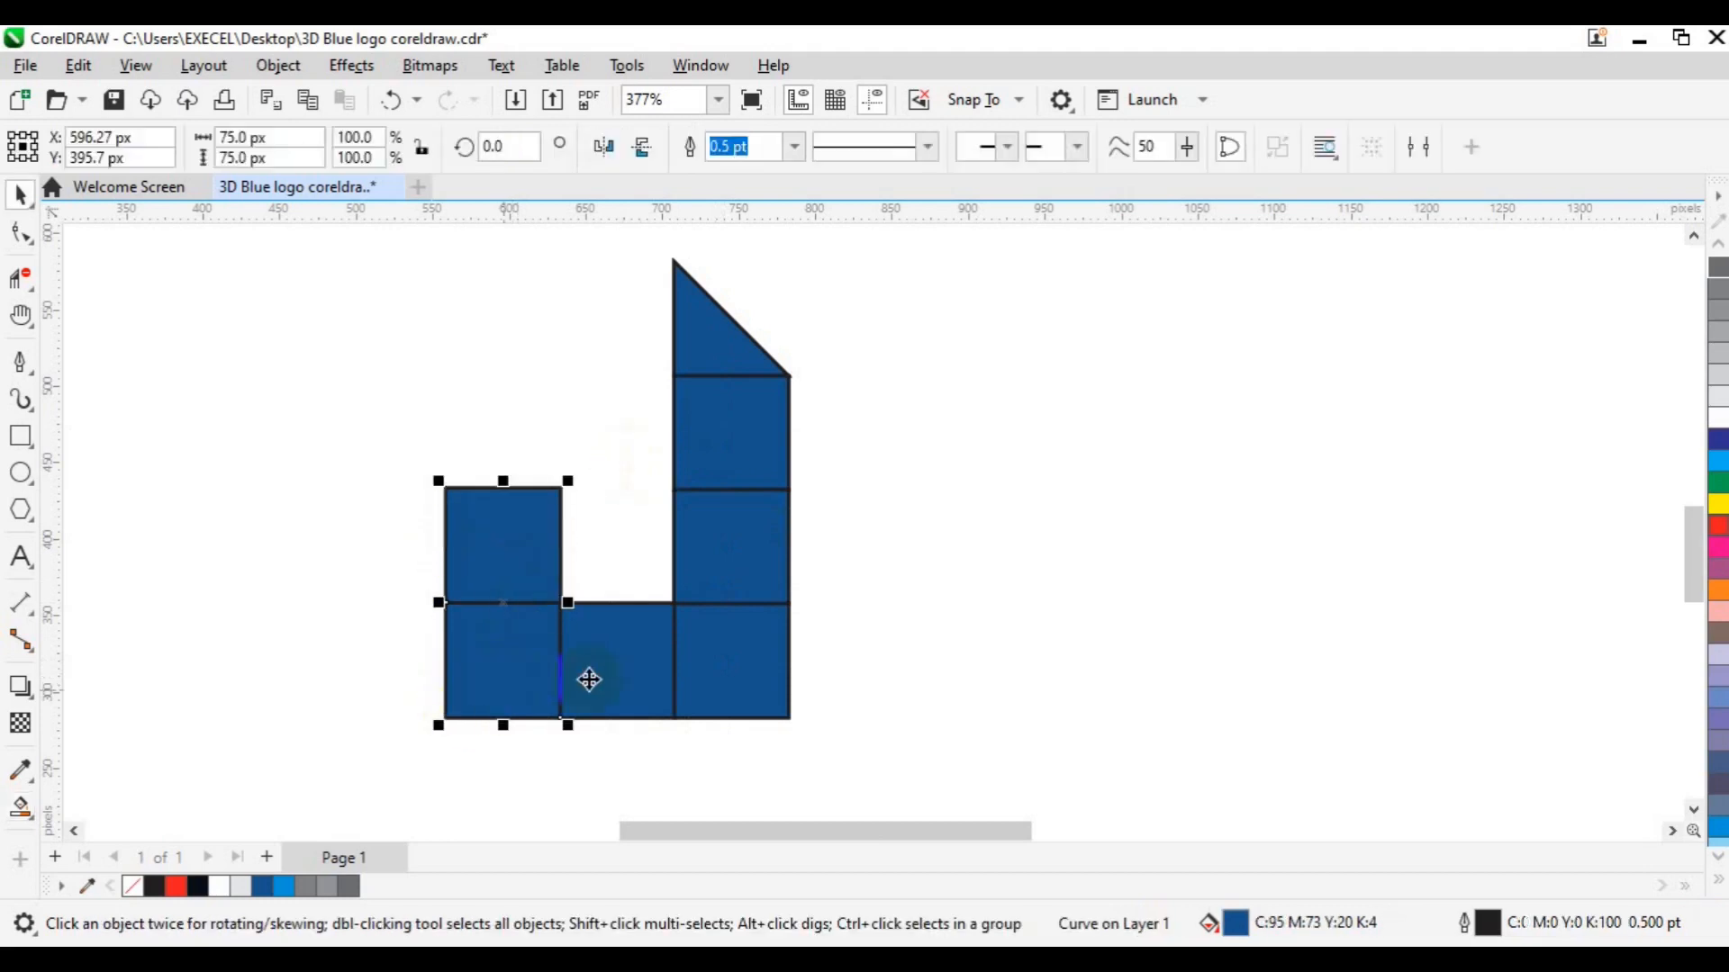
{"action": "left_click", "coordinate": [618, 672], "text": "shift"}
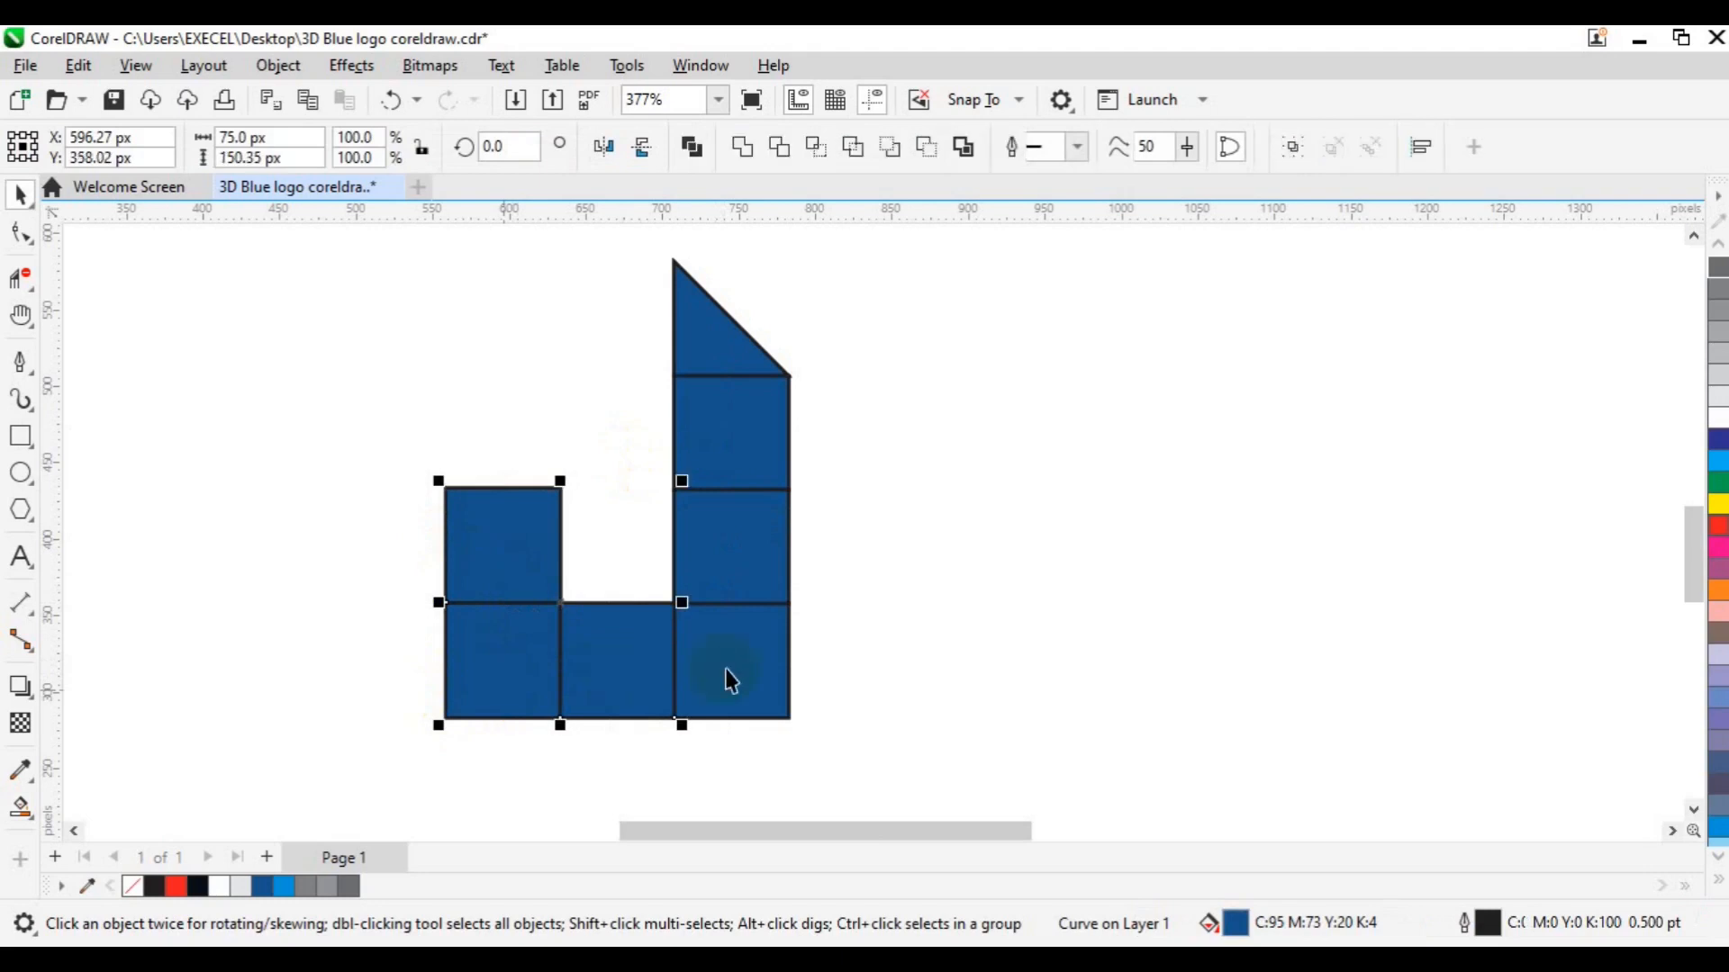
{"action": "left_click", "coordinate": [725, 669], "text": "shift"}
{"action": "left_click", "coordinate": [735, 551], "text": "shift"}
{"action": "left_click", "coordinate": [750, 438], "text": "shift"}
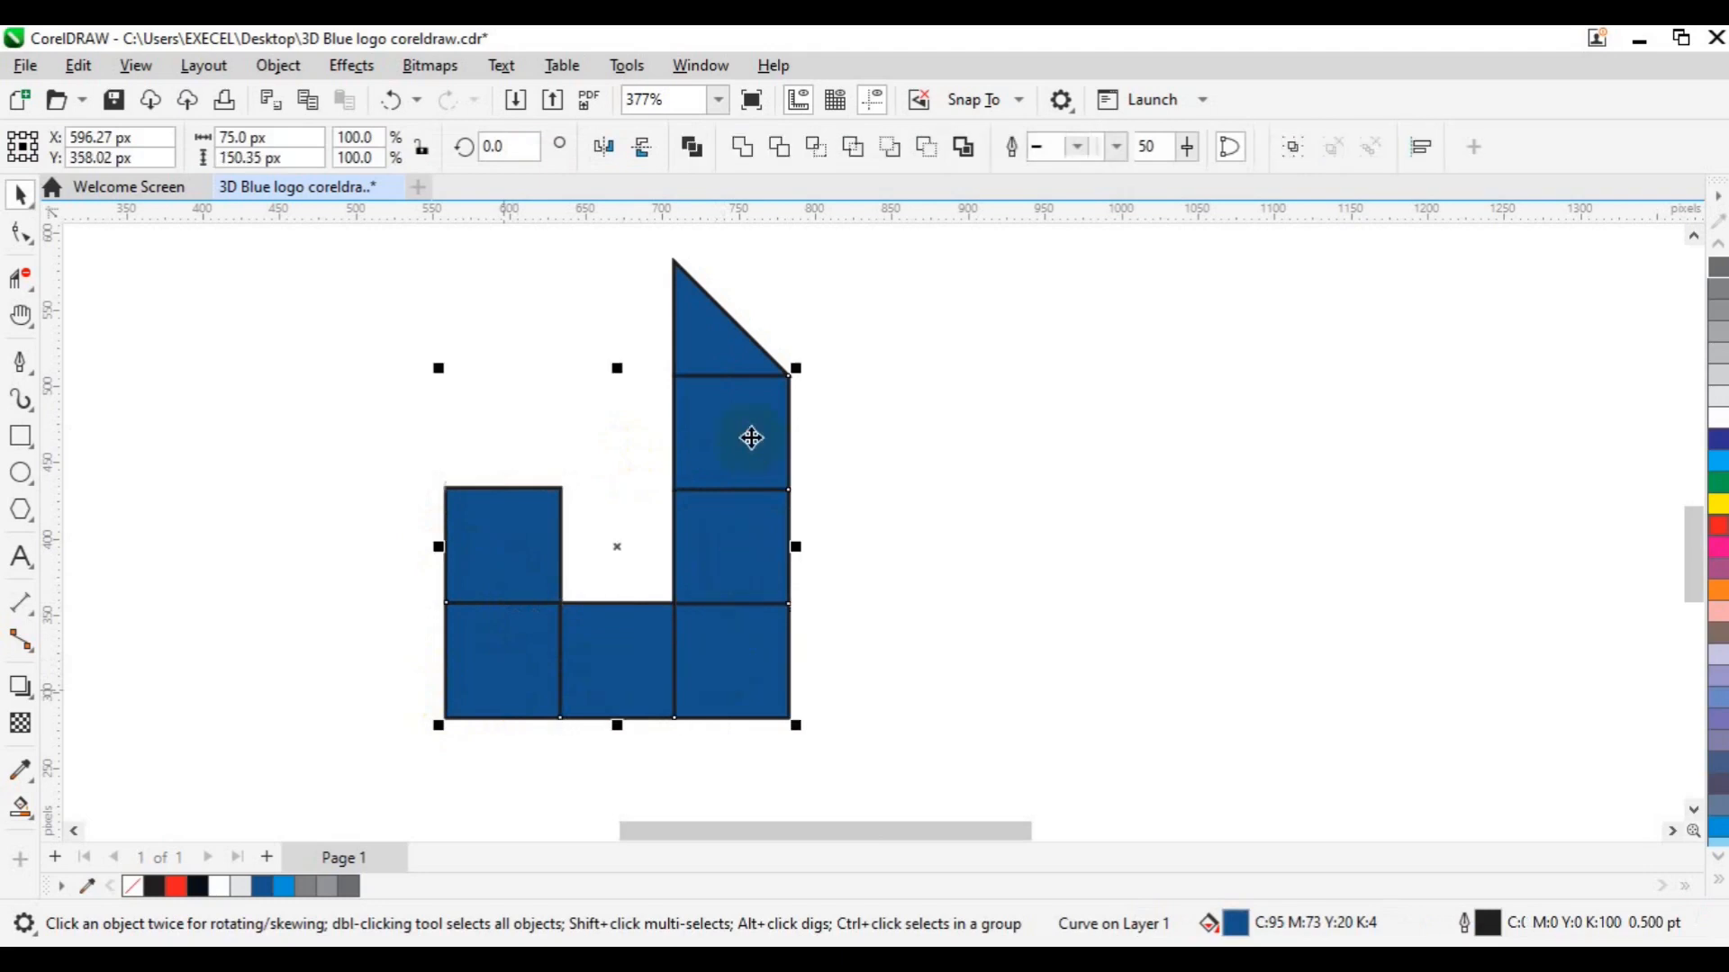
{"action": "left_click", "coordinate": [717, 351], "text": "shift"}
{"action": "left_click_drag", "start_coordinate": [718, 349], "coordinate": [1165, 386]}
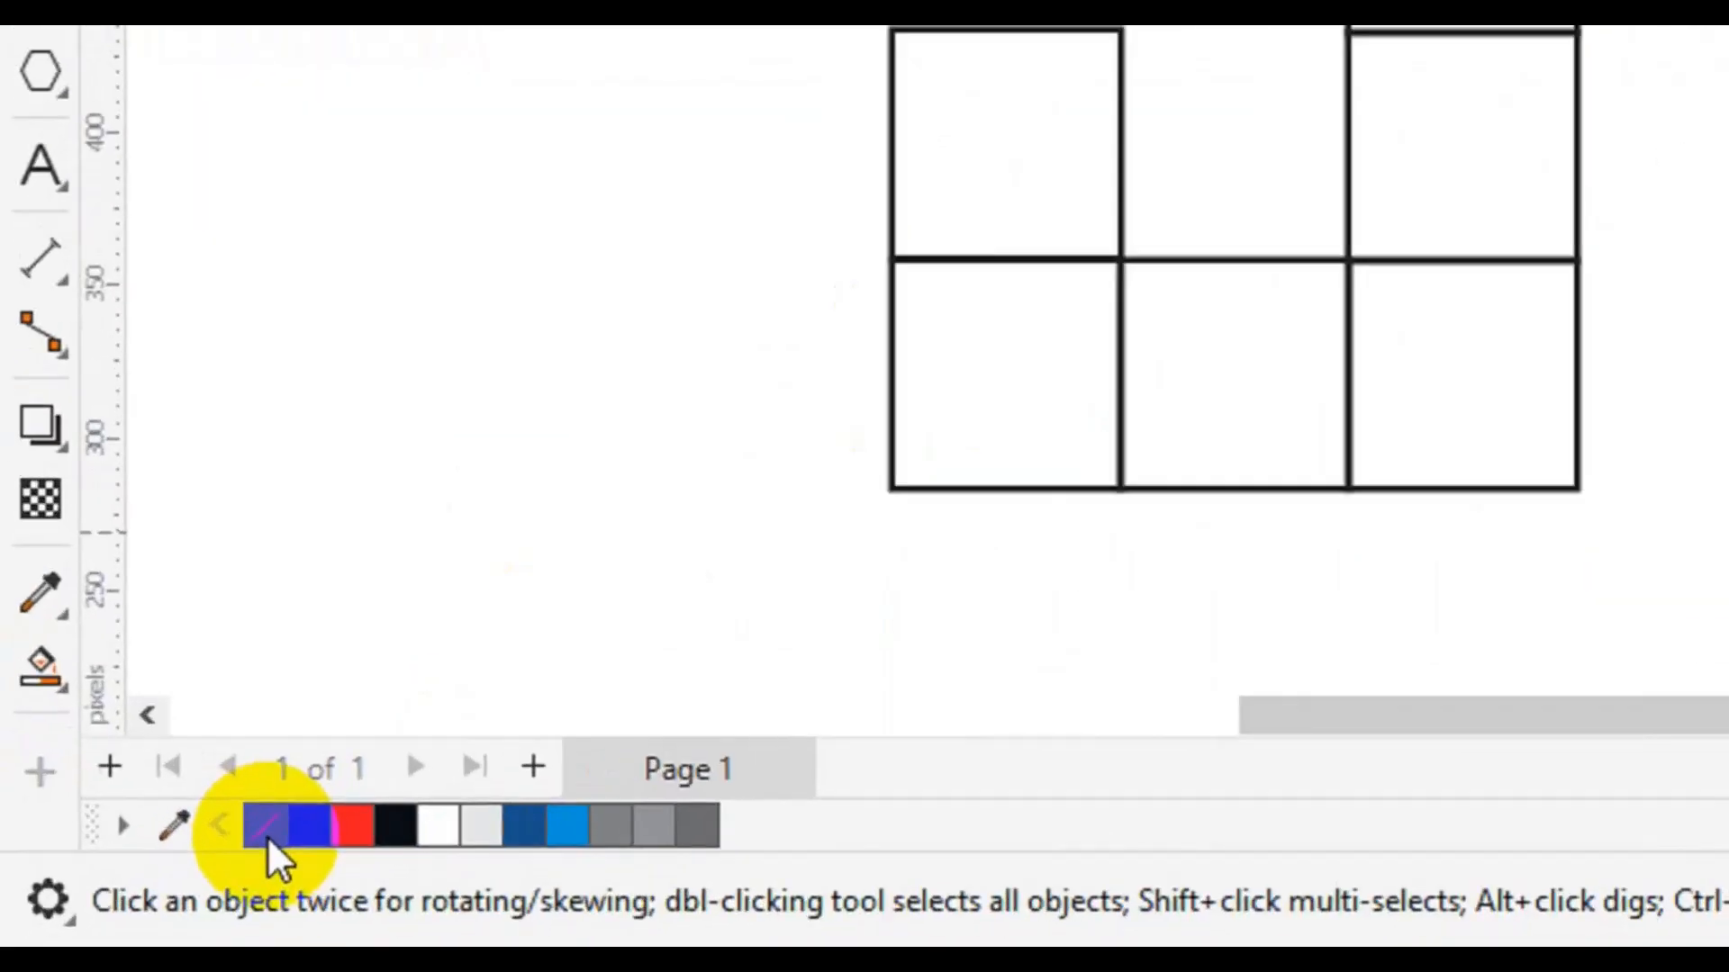
Step: Remove the outline from the blue pieces and delete the original unfilled triangle and squares
{"action": "right_click", "coordinate": [267, 836]}
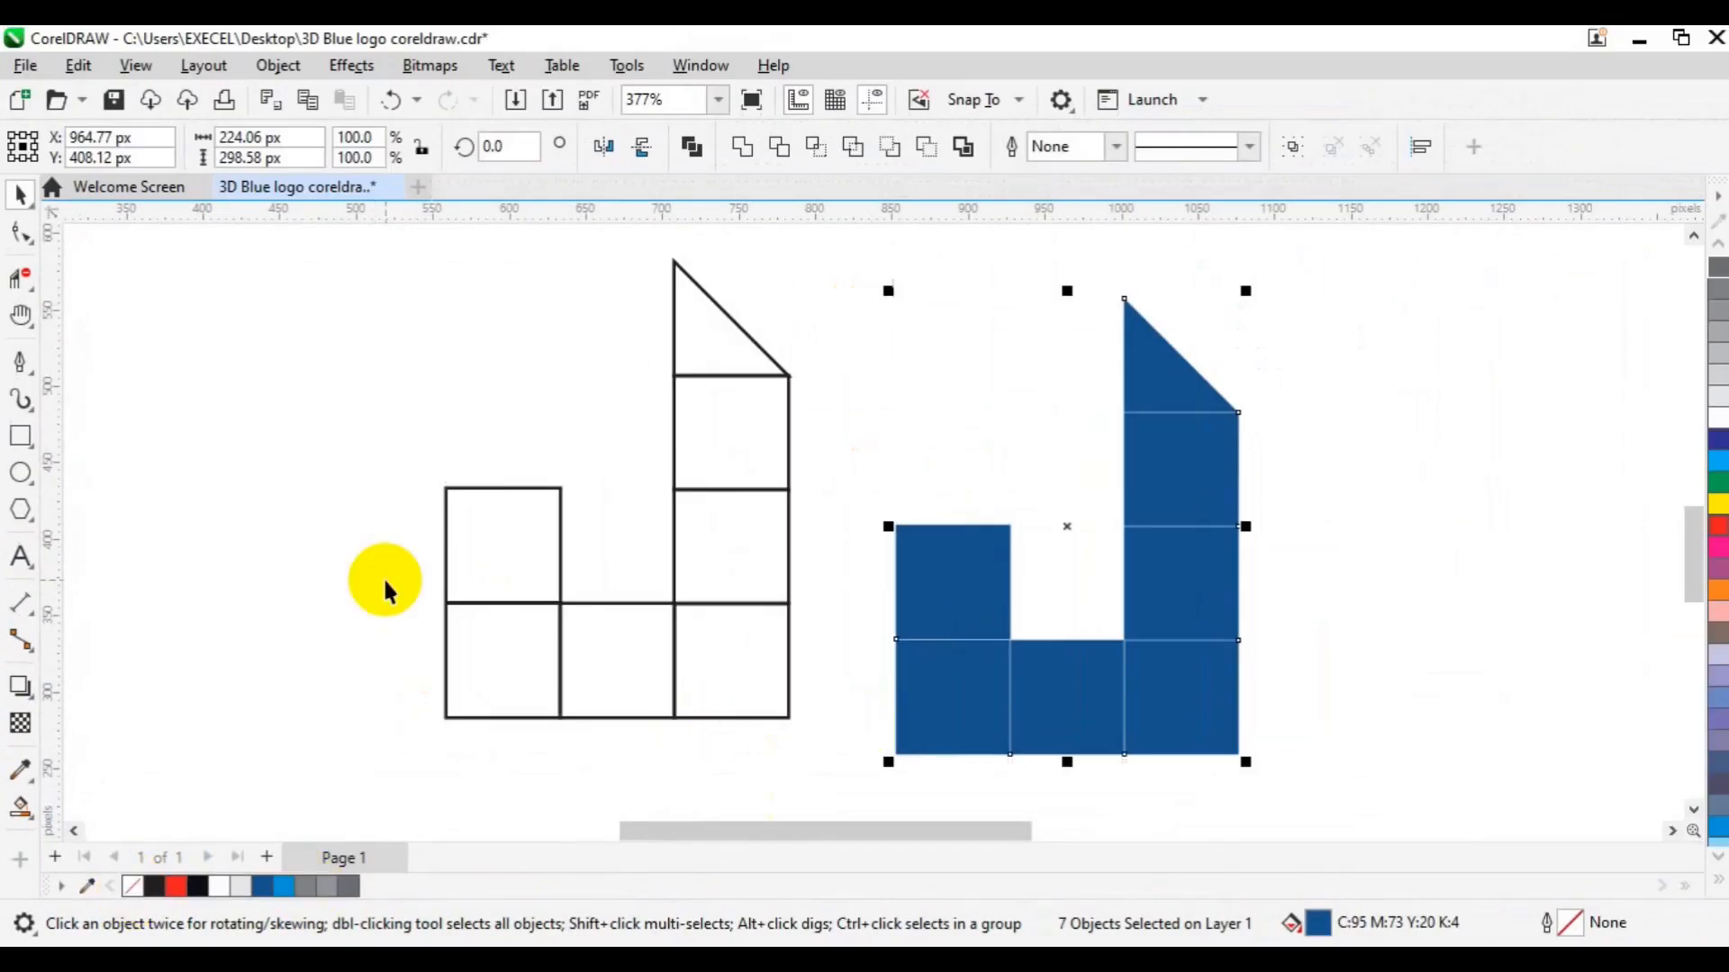
{"action": "left_click_drag", "start_coordinate": [238, 261], "coordinate": [898, 781]}
{"action": "key", "text": "Delete"}
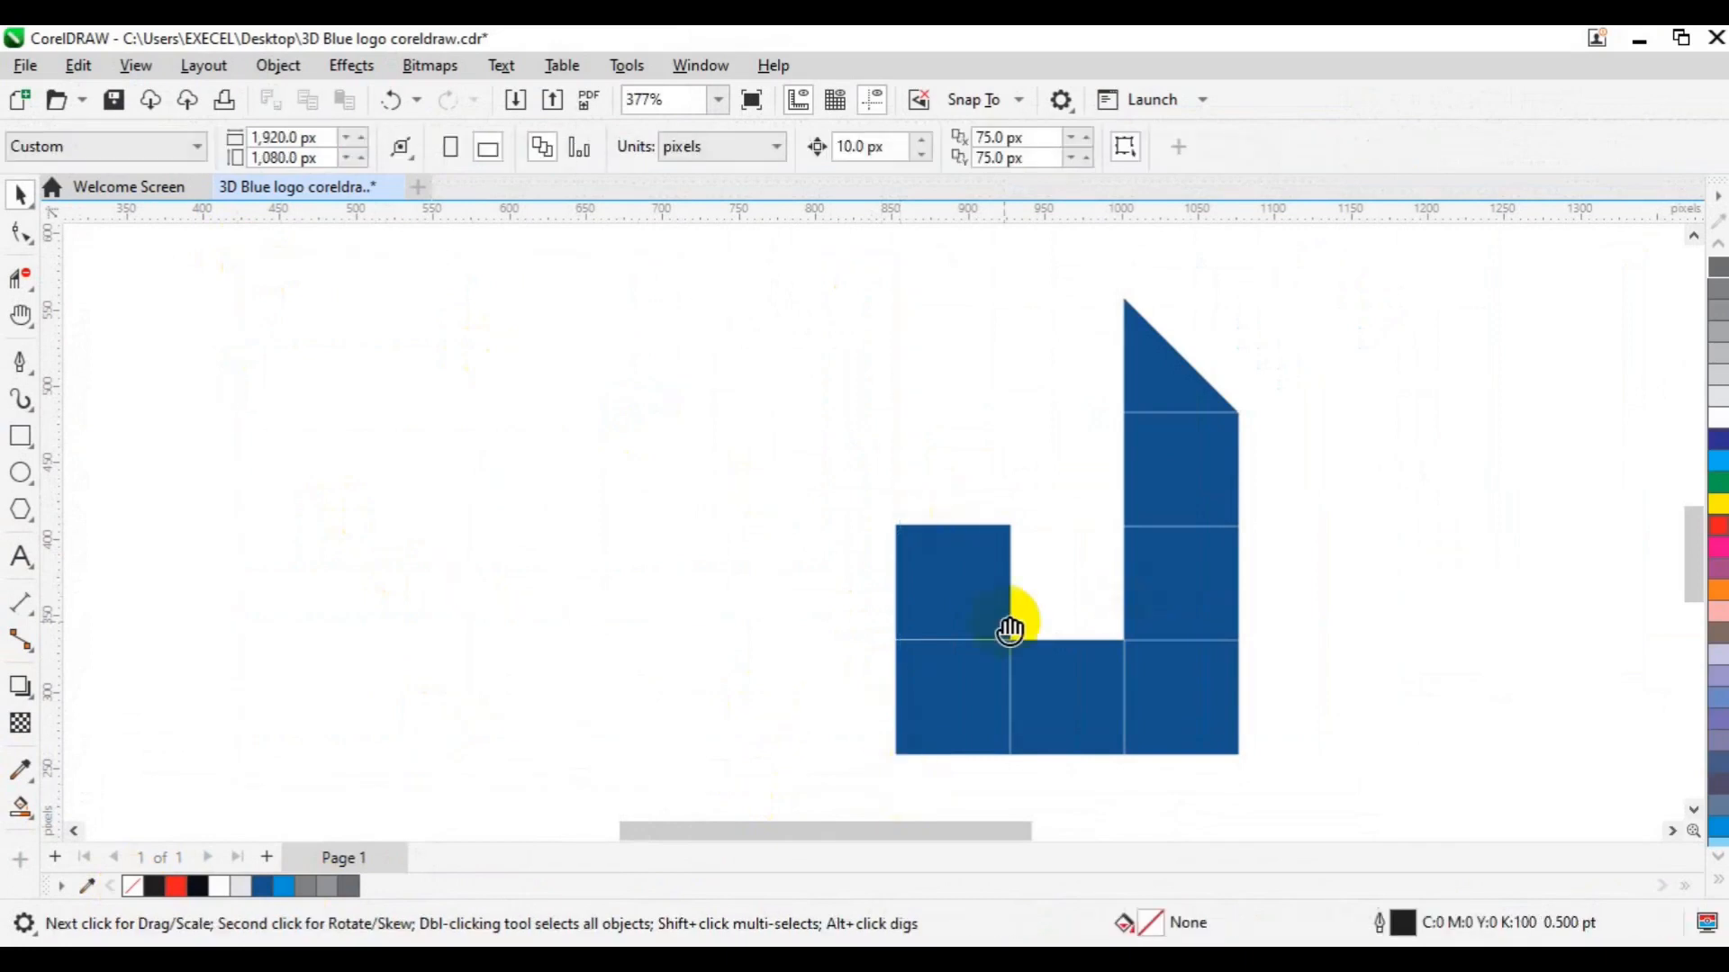
Step: Move the blue triangle slightly down to close the gap with the square below, and weld the two pieces
{"action": "key", "text": "h"}
{"action": "left_click_drag", "start_coordinate": [1159, 616], "coordinate": [826, 594]}
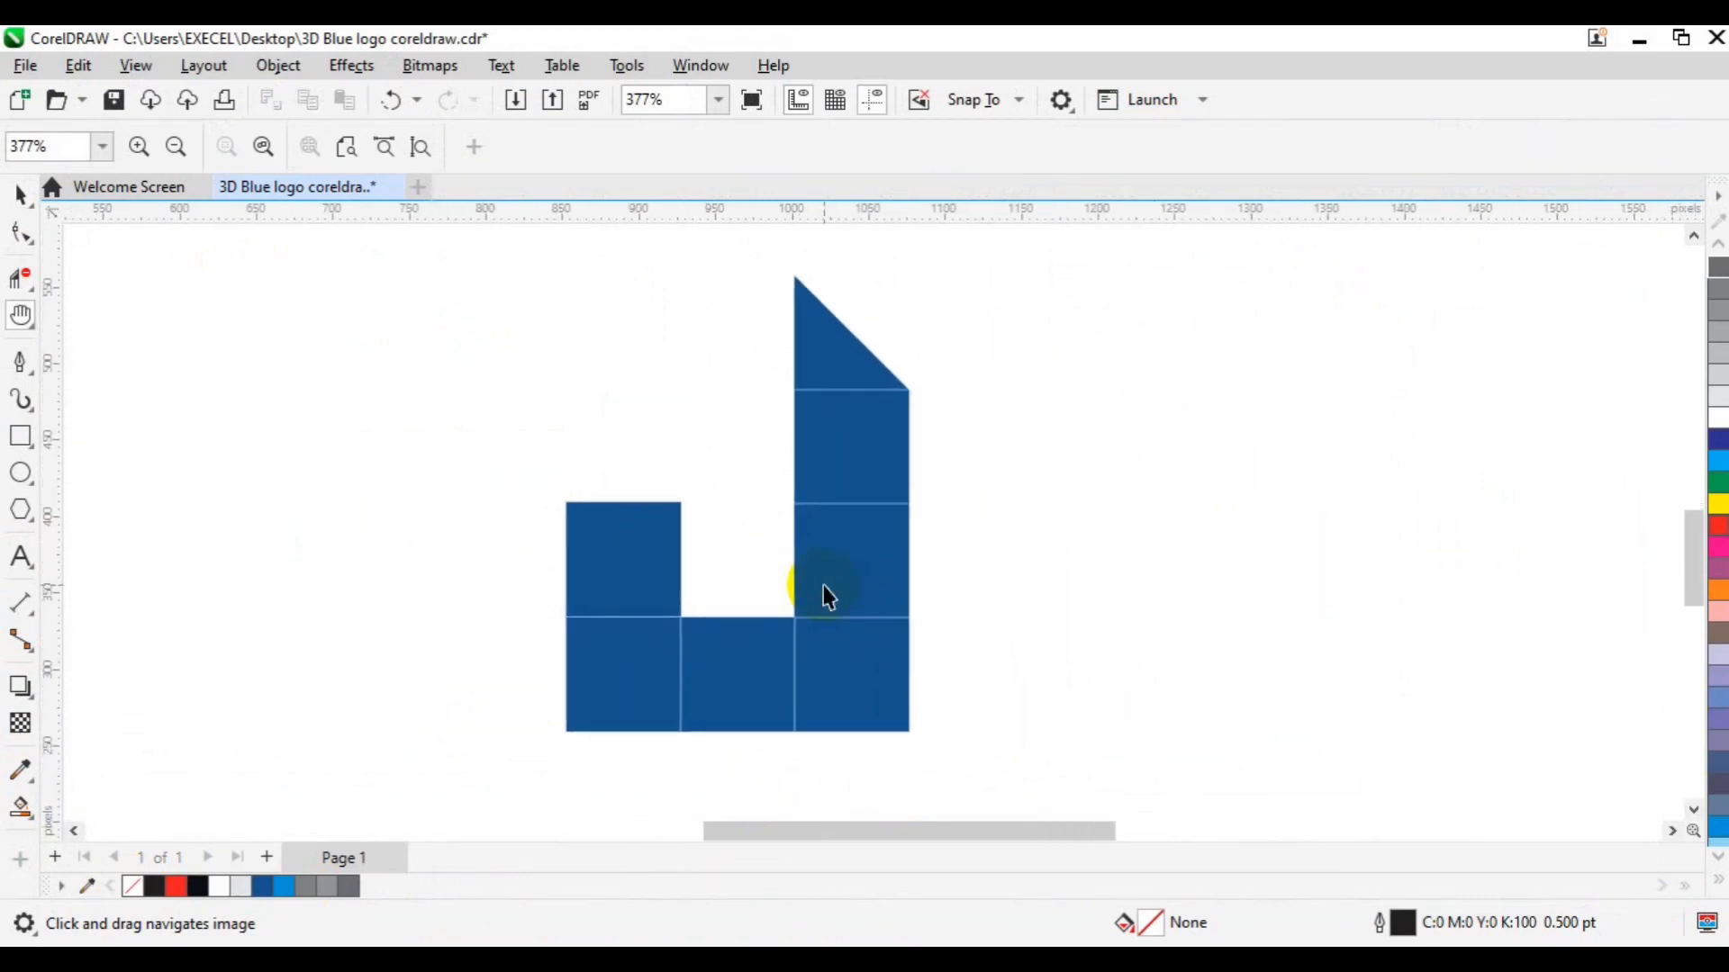
{"action": "key", "text": "space"}
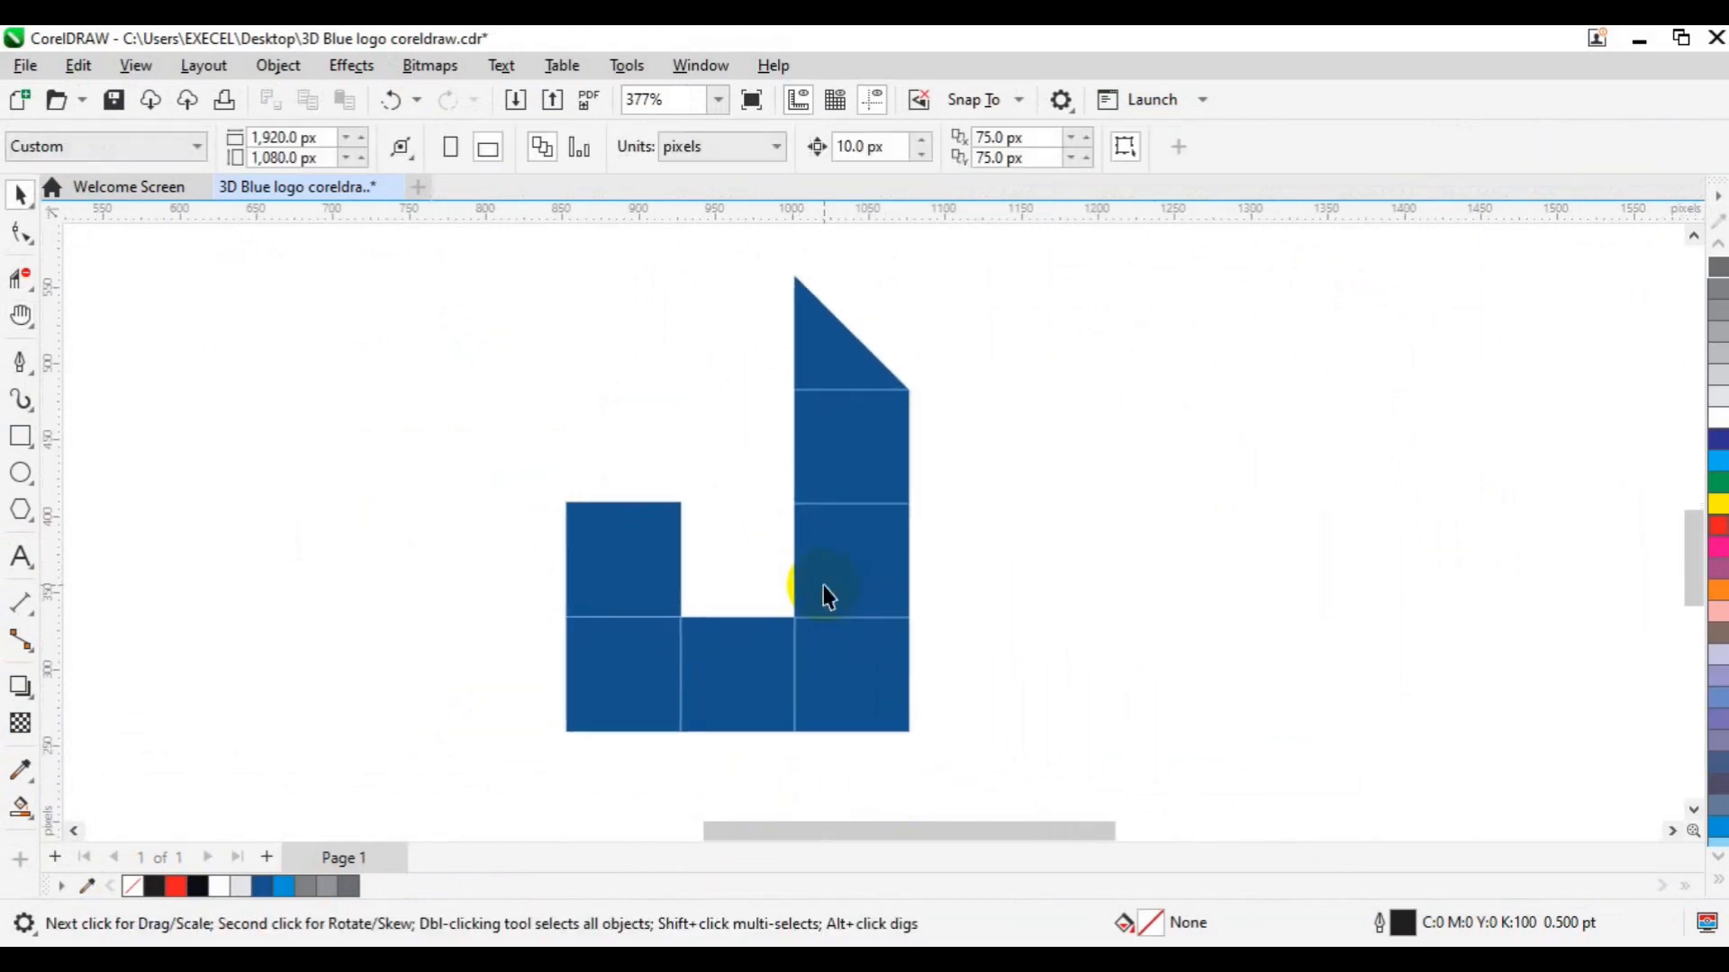
{"action": "scroll", "coordinate": [823, 586], "scroll_direction": "up", "scroll_amount": 2}
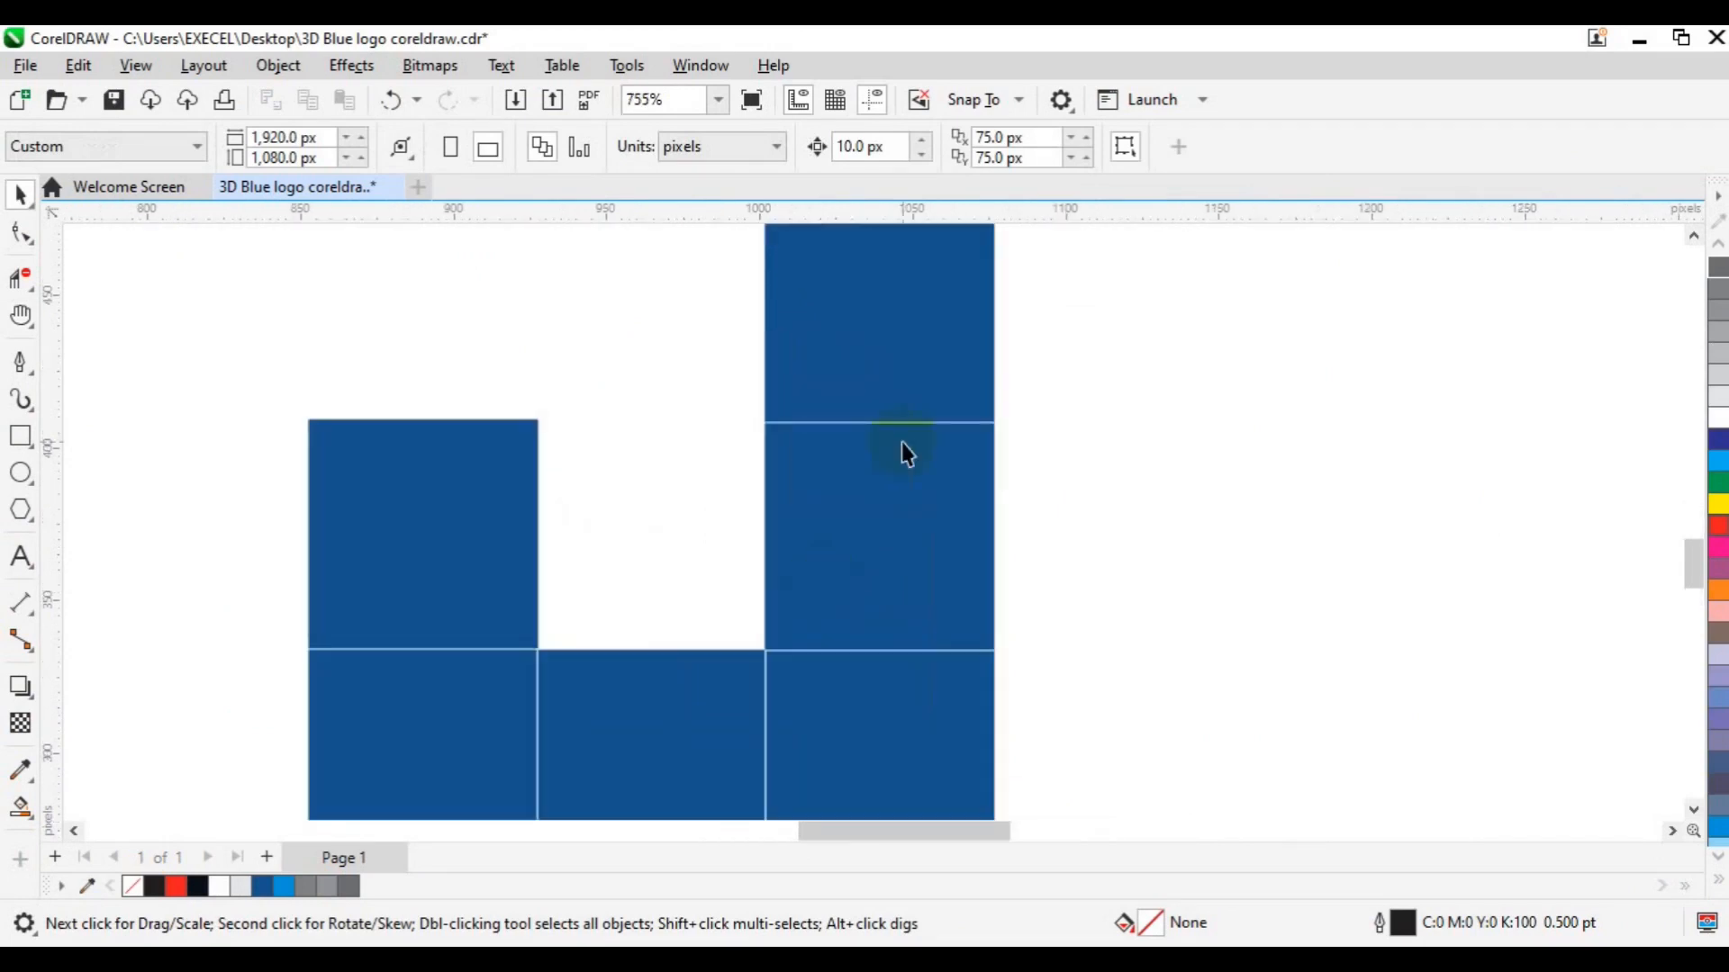
{"action": "key", "text": "space"}
{"action": "left_click_drag", "start_coordinate": [899, 358], "coordinate": [874, 562]}
{"action": "scroll", "coordinate": [874, 561], "scroll_direction": "up", "scroll_amount": 1}
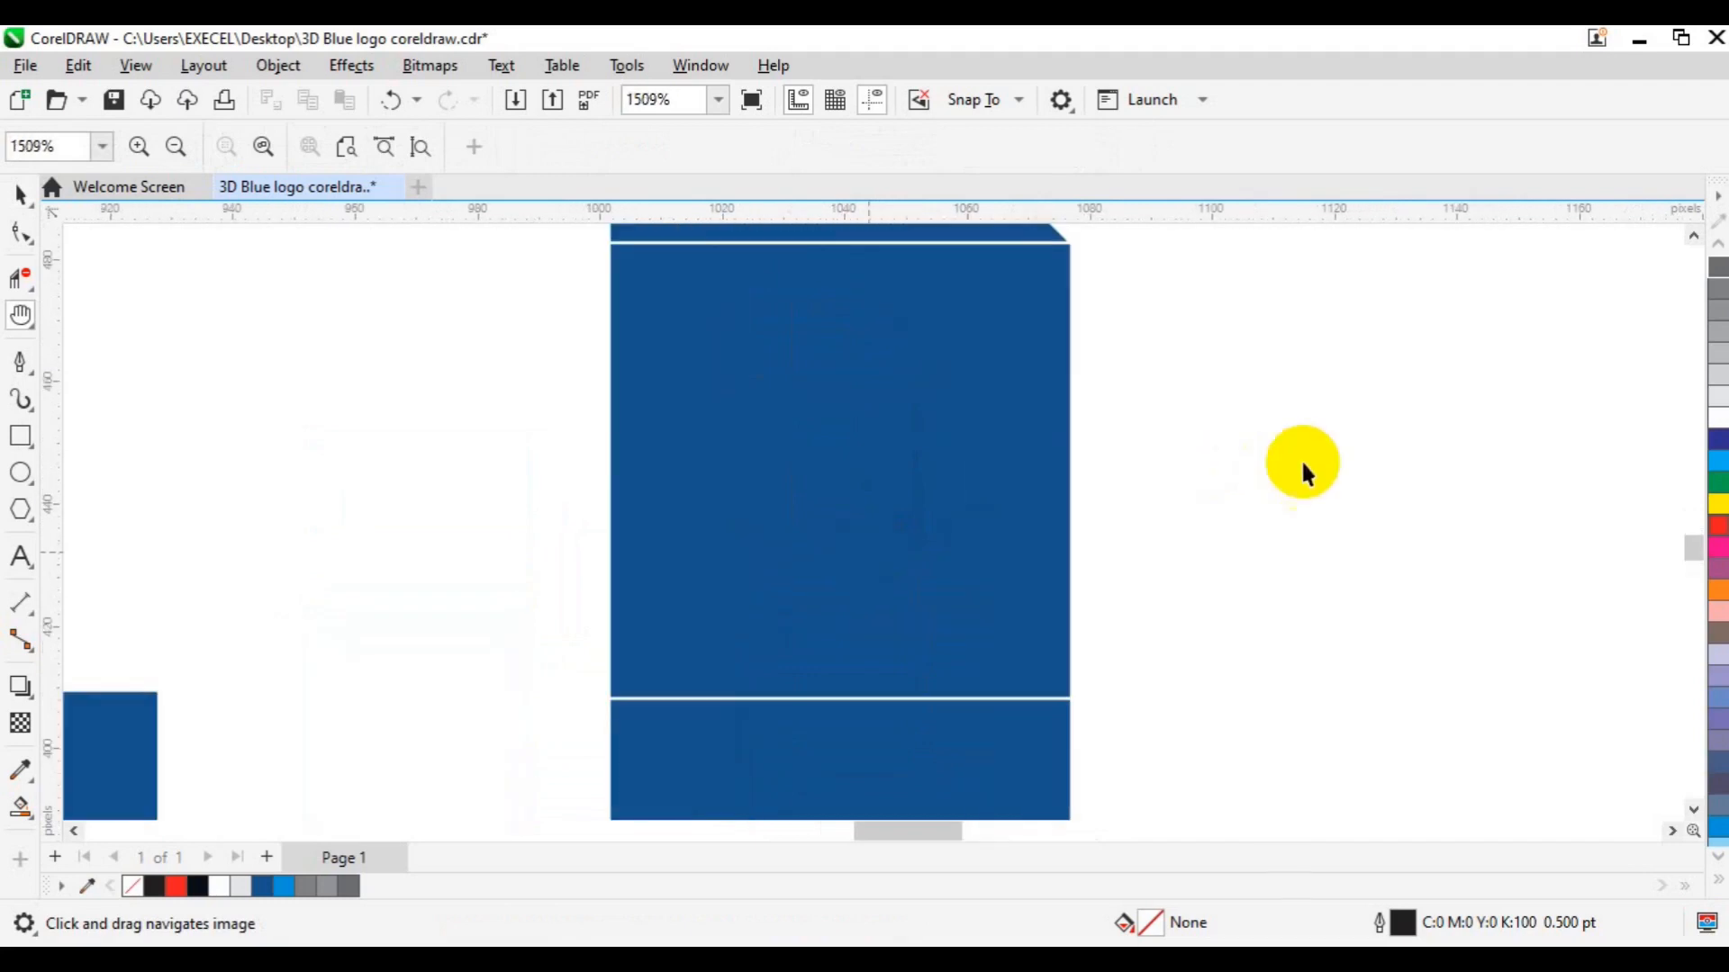
{"action": "key", "text": "space"}
{"action": "key", "text": "space"}
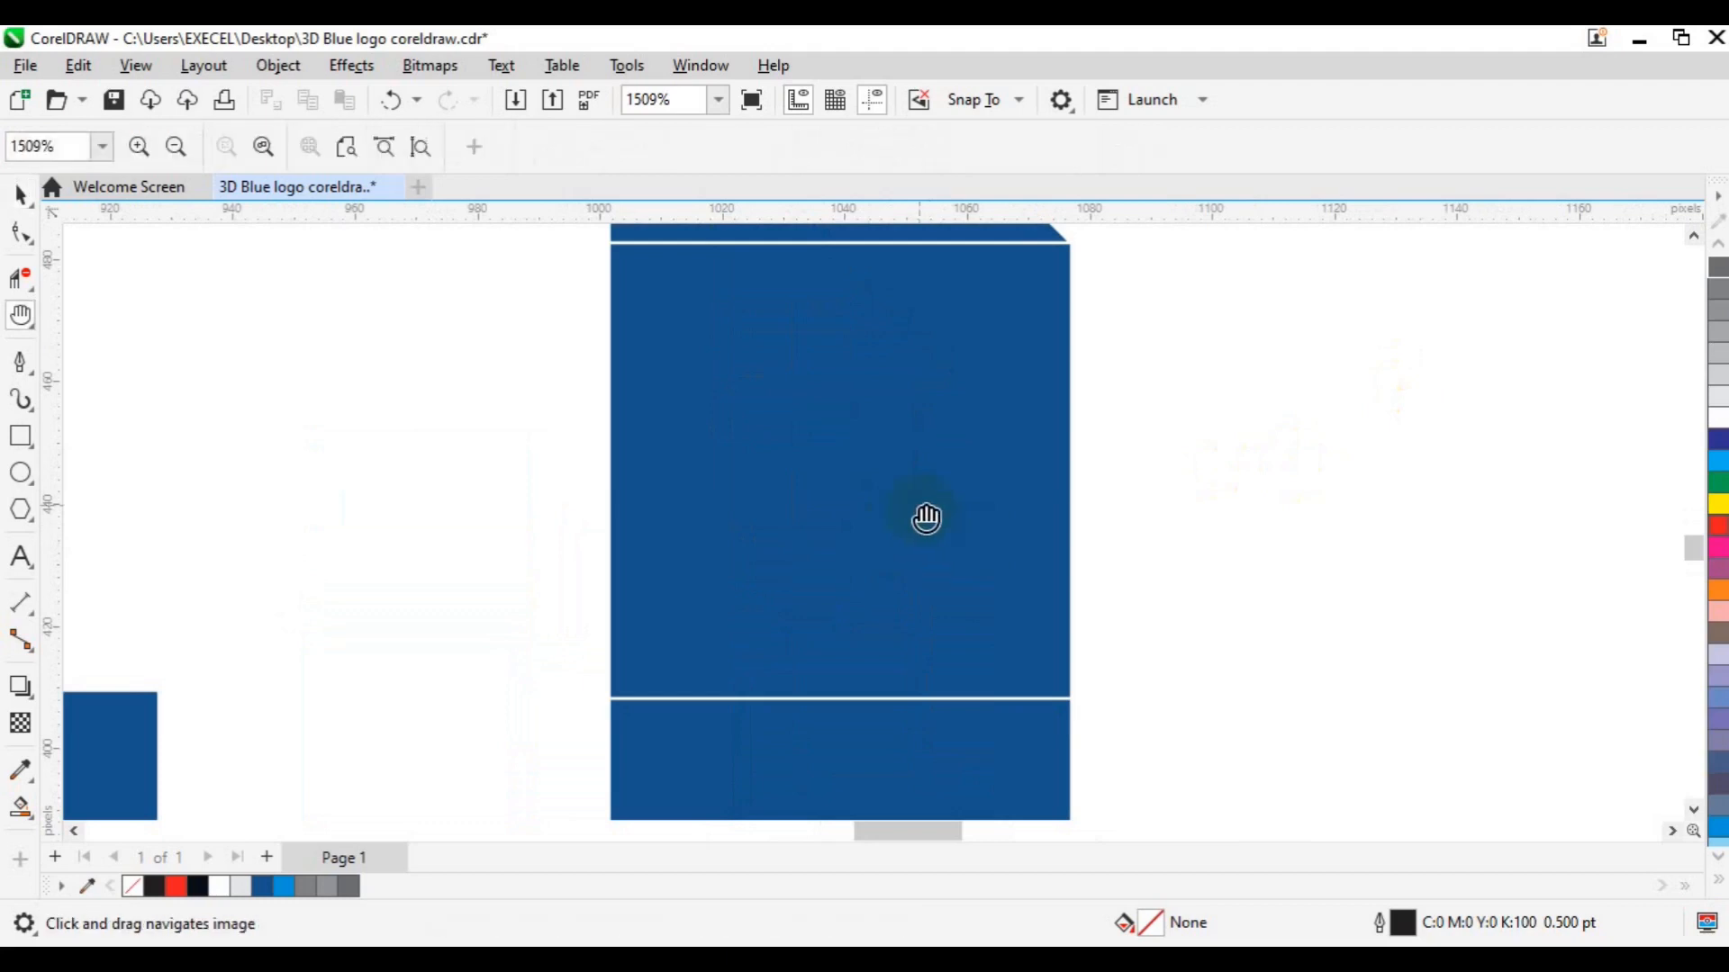
{"action": "left_click_drag", "start_coordinate": [910, 462], "coordinate": [918, 602]}
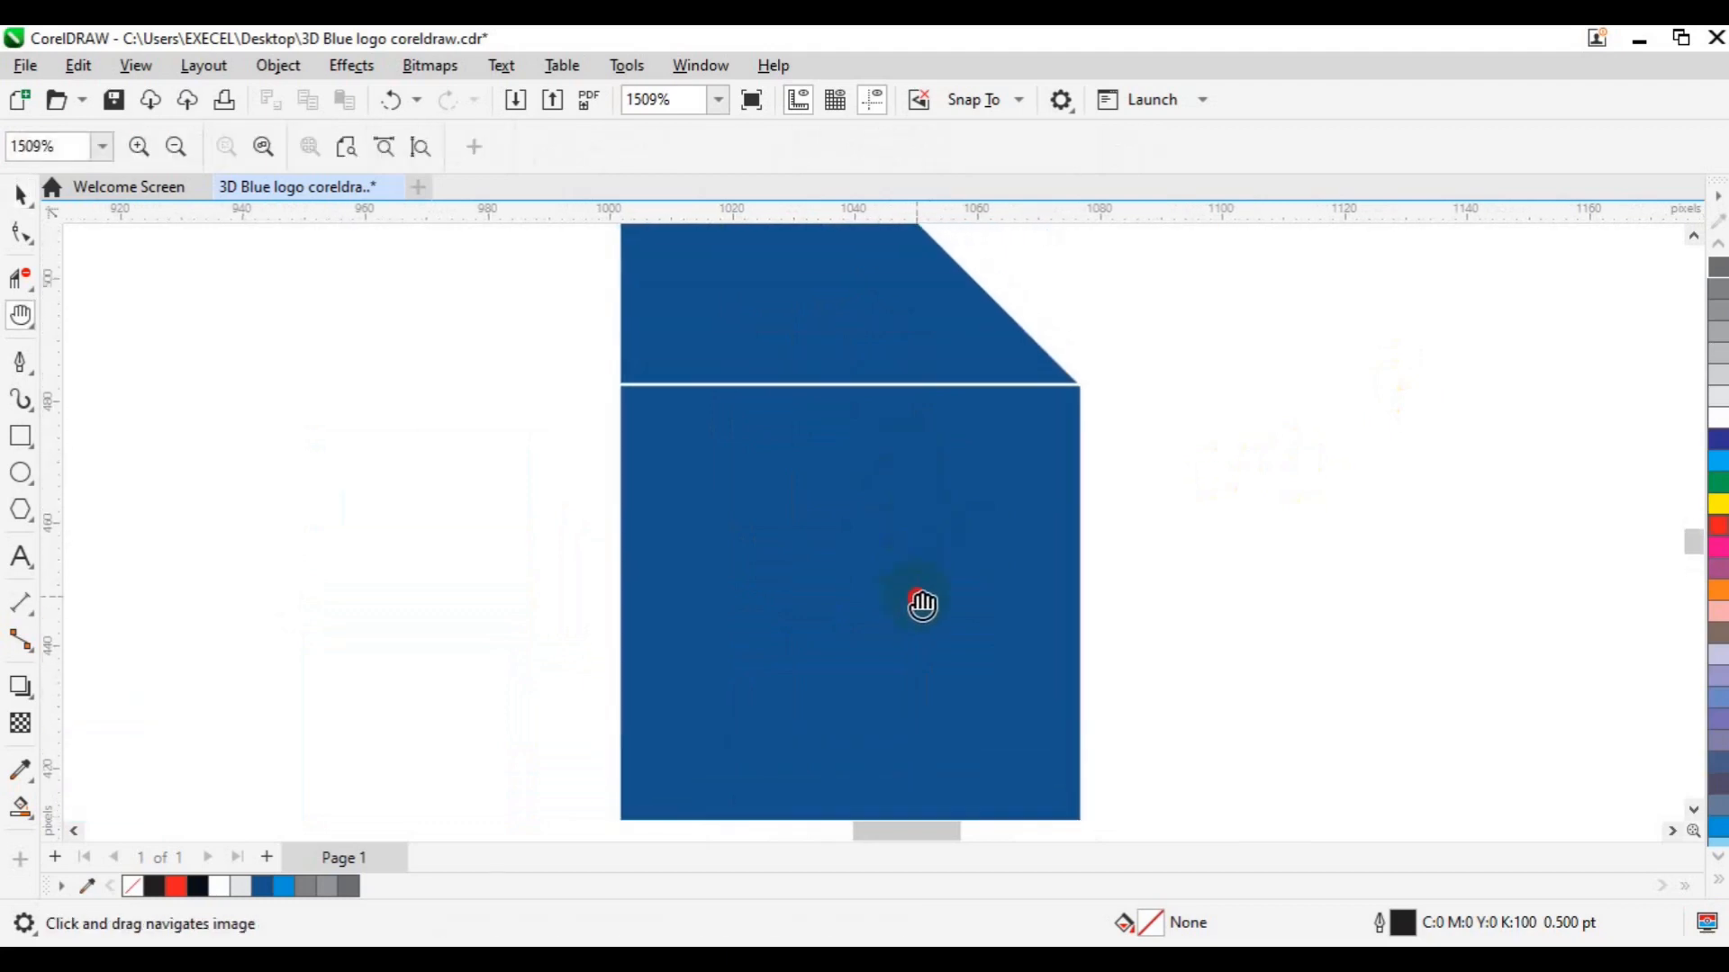
{"action": "key", "text": "space"}
{"action": "left_click", "coordinate": [820, 325]}
{"action": "left_click_drag", "start_coordinate": [819, 323], "coordinate": [819, 335]}
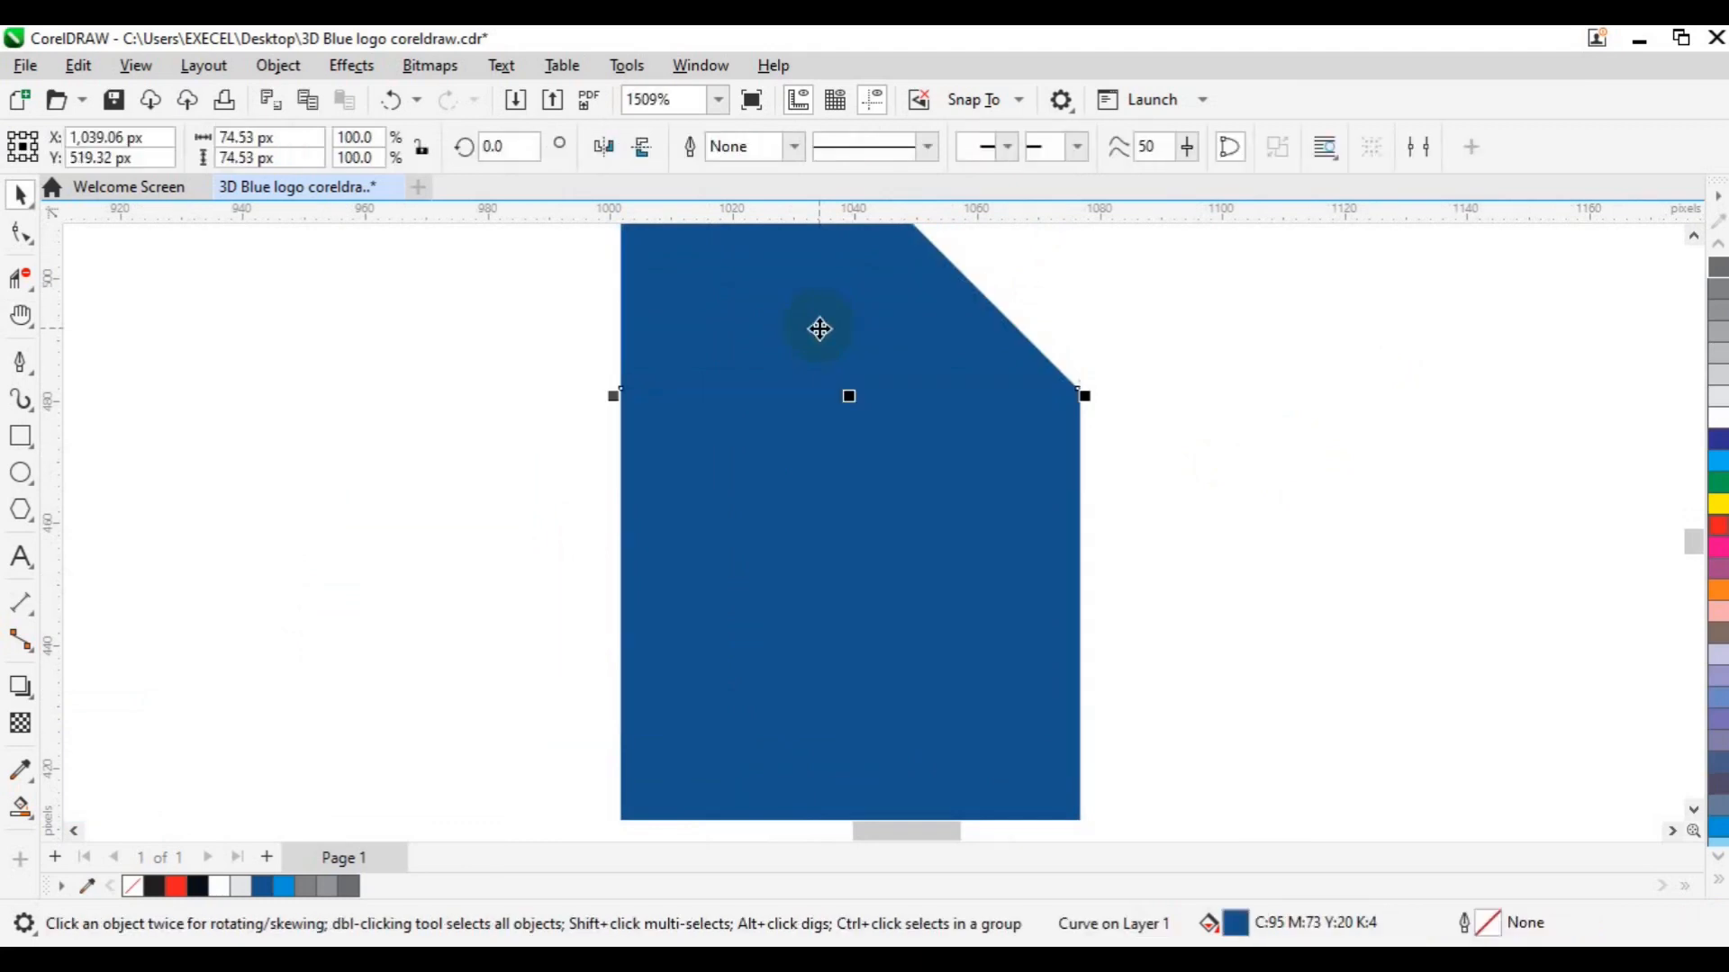
{"action": "left_click", "coordinate": [810, 563], "text": "shift"}
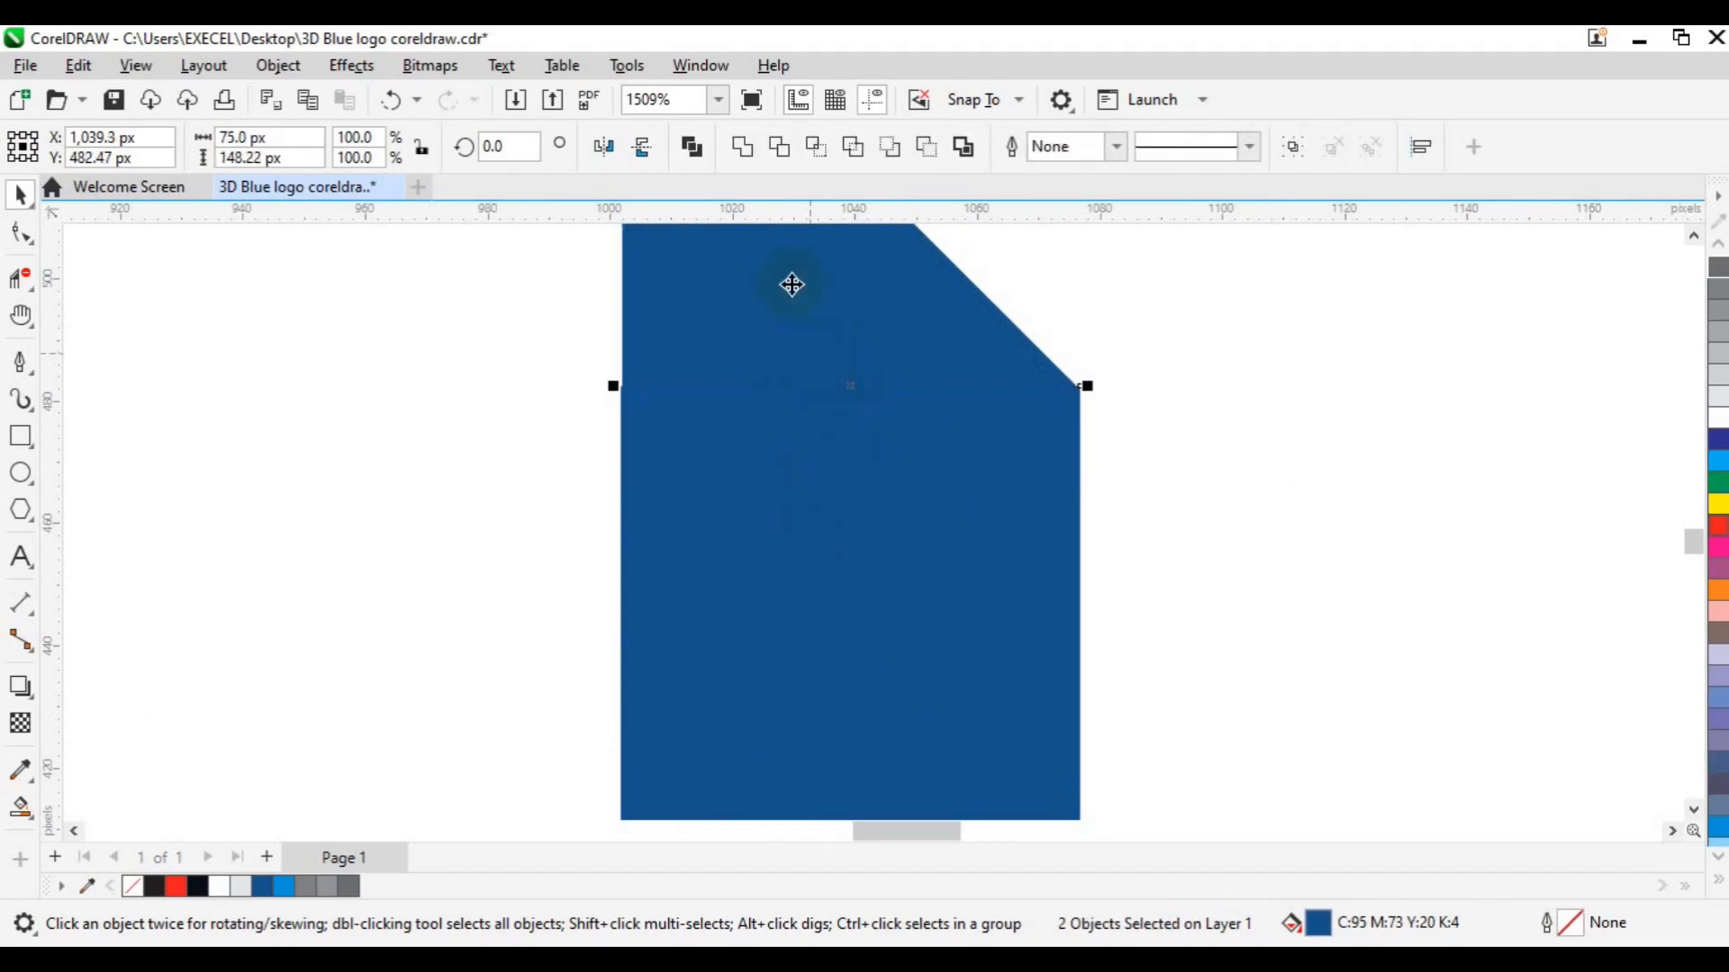
{"action": "left_click", "coordinate": [744, 146]}
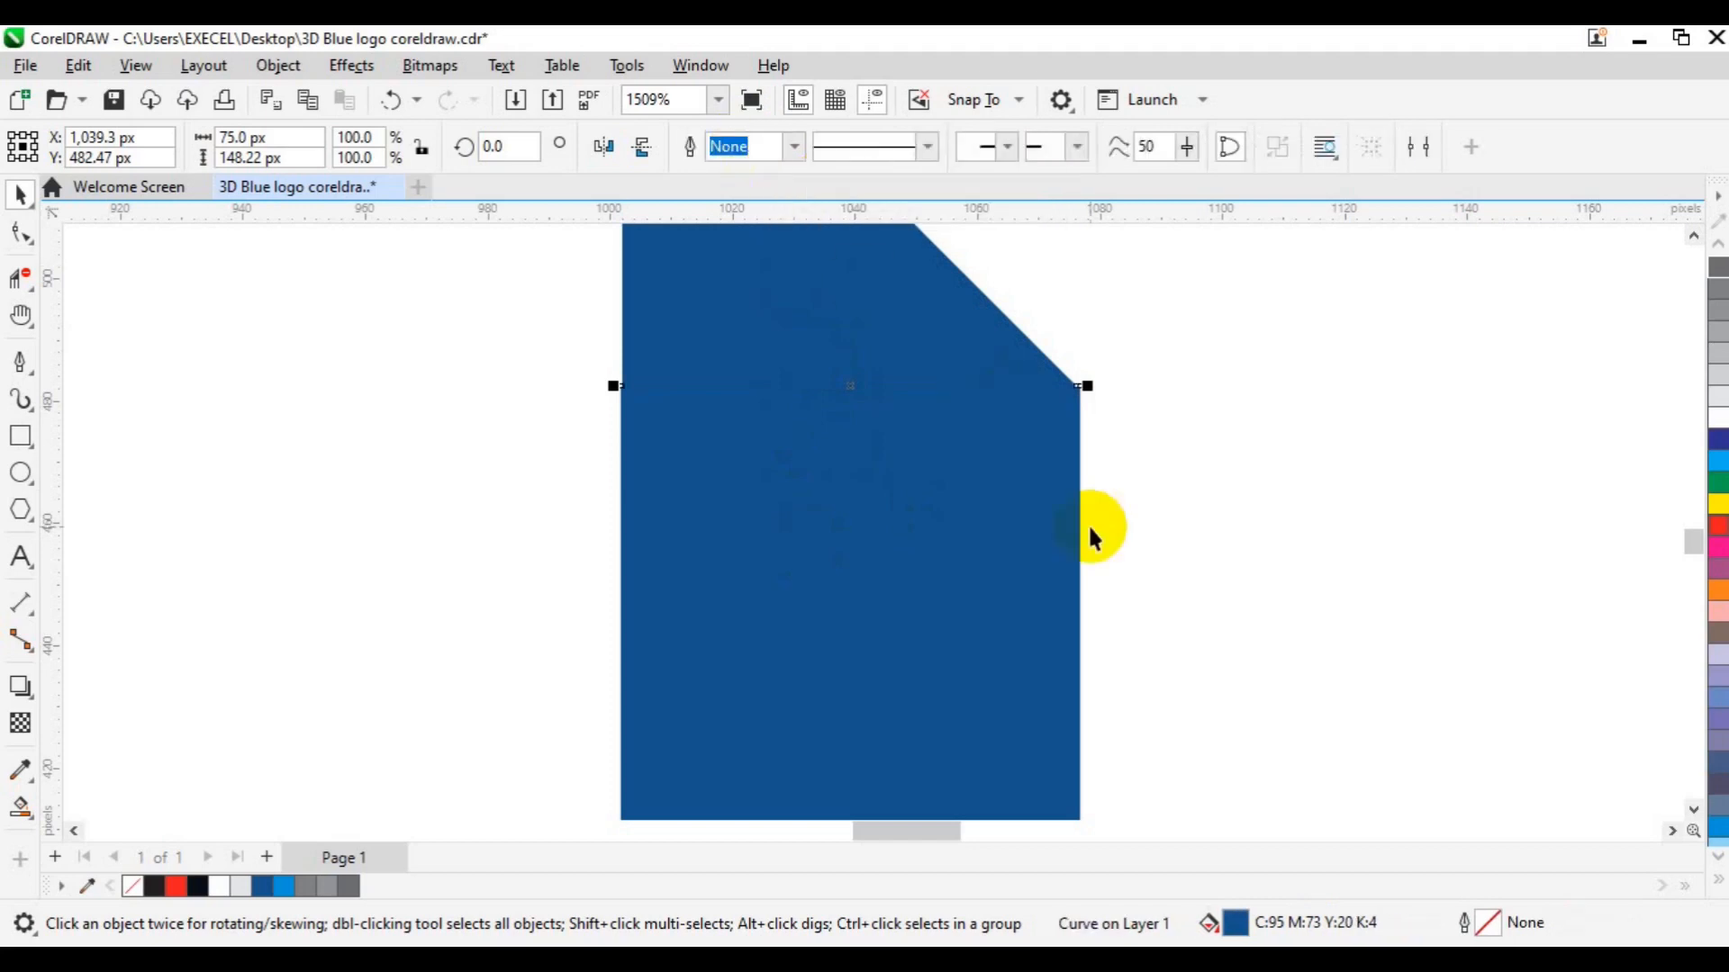
Step: Shift the welded top piece slightly down onto the column's next square and weld them together
{"action": "key", "text": "h"}
{"action": "left_click_drag", "start_coordinate": [816, 734], "coordinate": [811, 461]}
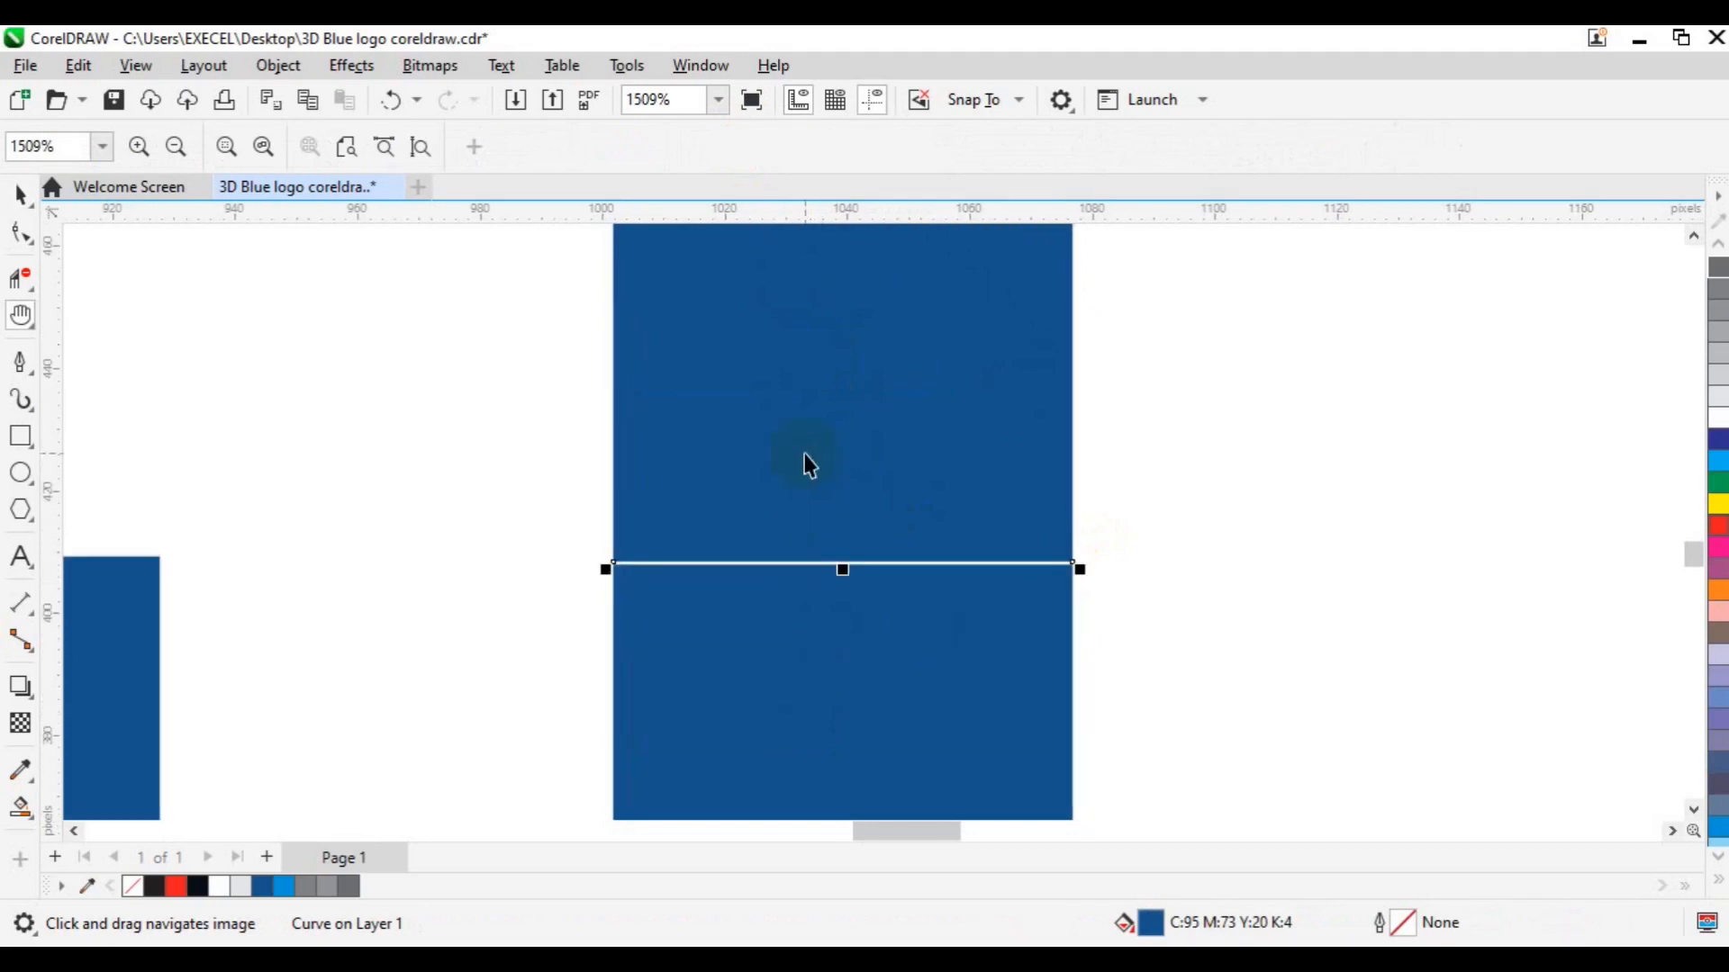
{"action": "key", "text": "space"}
{"action": "left_click_drag", "start_coordinate": [837, 423], "coordinate": [837, 428]}
{"action": "left_click", "coordinate": [826, 661], "text": "shift"}
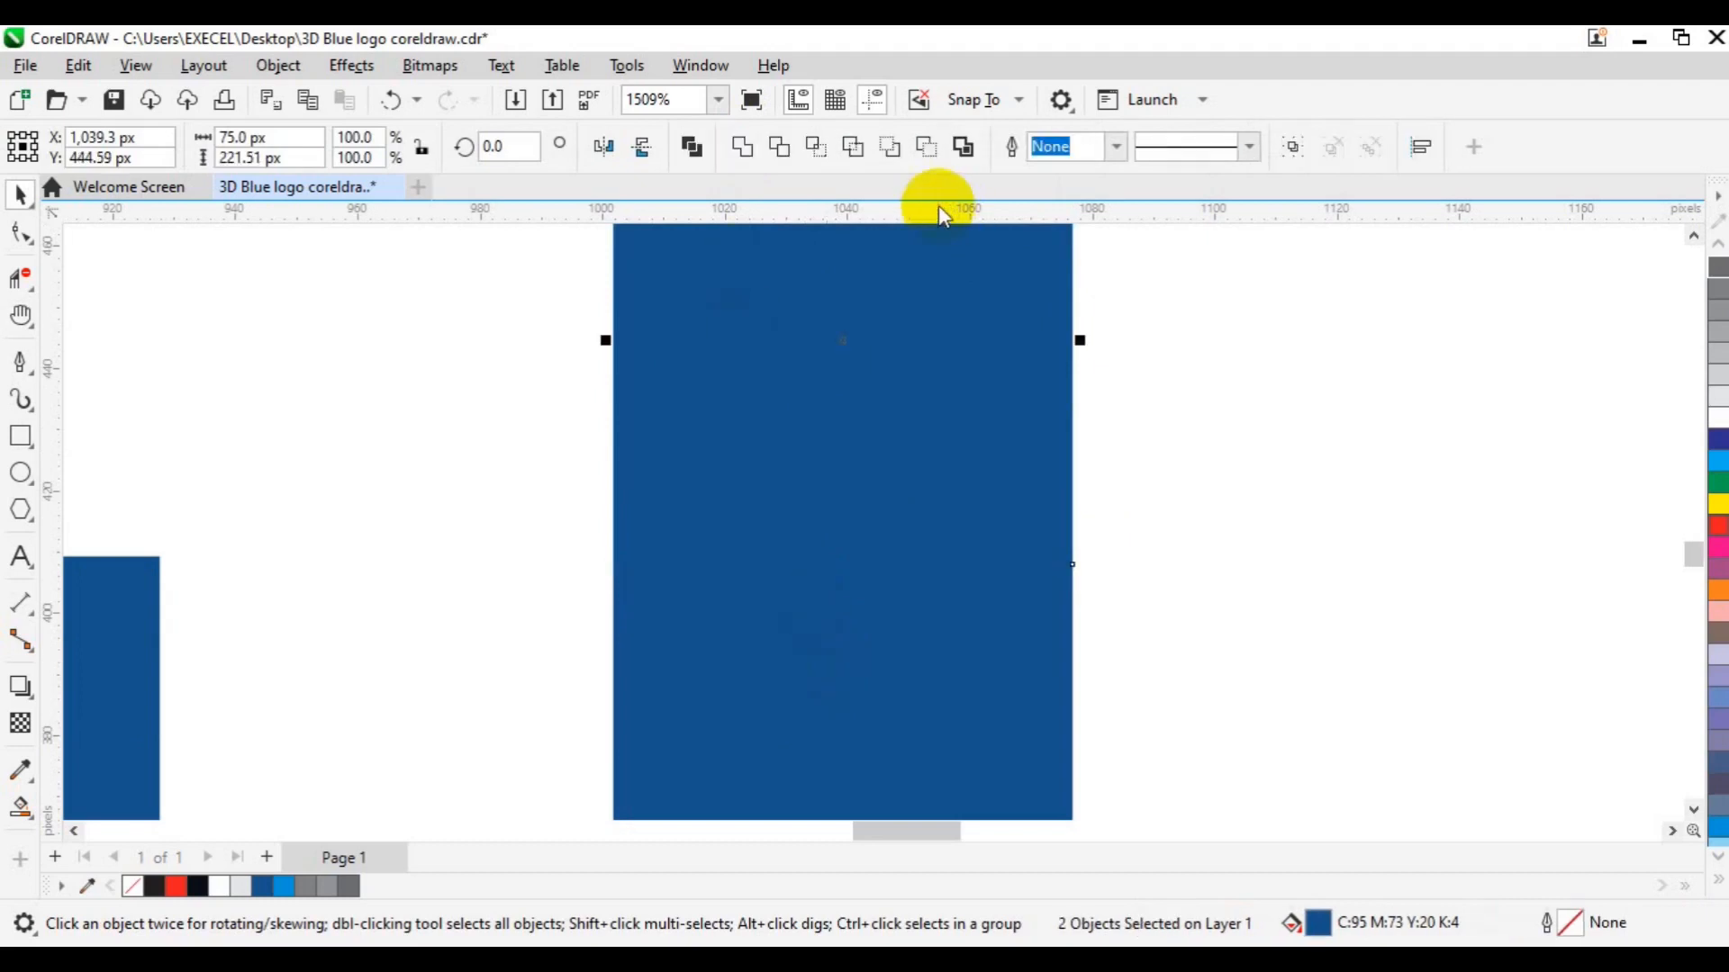
{"action": "left_click", "coordinate": [749, 148]}
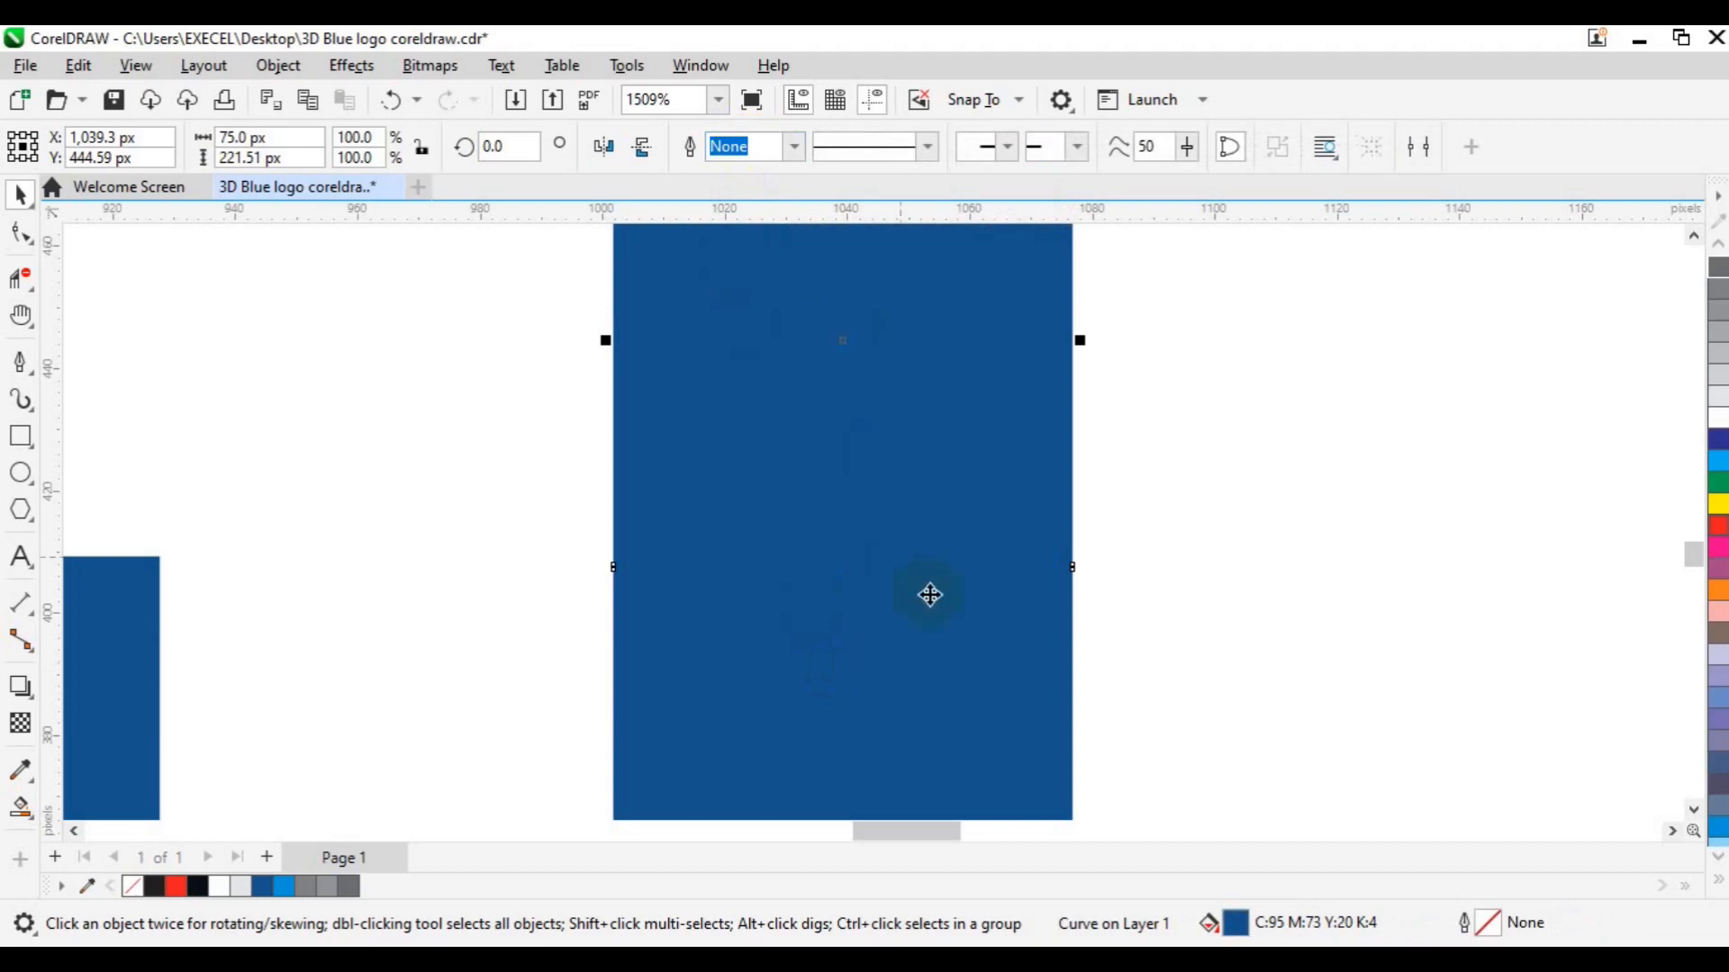
Step: Lower the welded column slightly to overlap the bottom-right corner square and weld the two into one shape
{"action": "key", "text": "h"}
{"action": "mouse_move", "coordinate": [940, 725]}
{"action": "left_mouse_down"}
{"action": "mouse_move", "coordinate": [934, 591]}
{"action": "mouse_move", "coordinate": [977, 351]}
{"action": "left_mouse_up"}
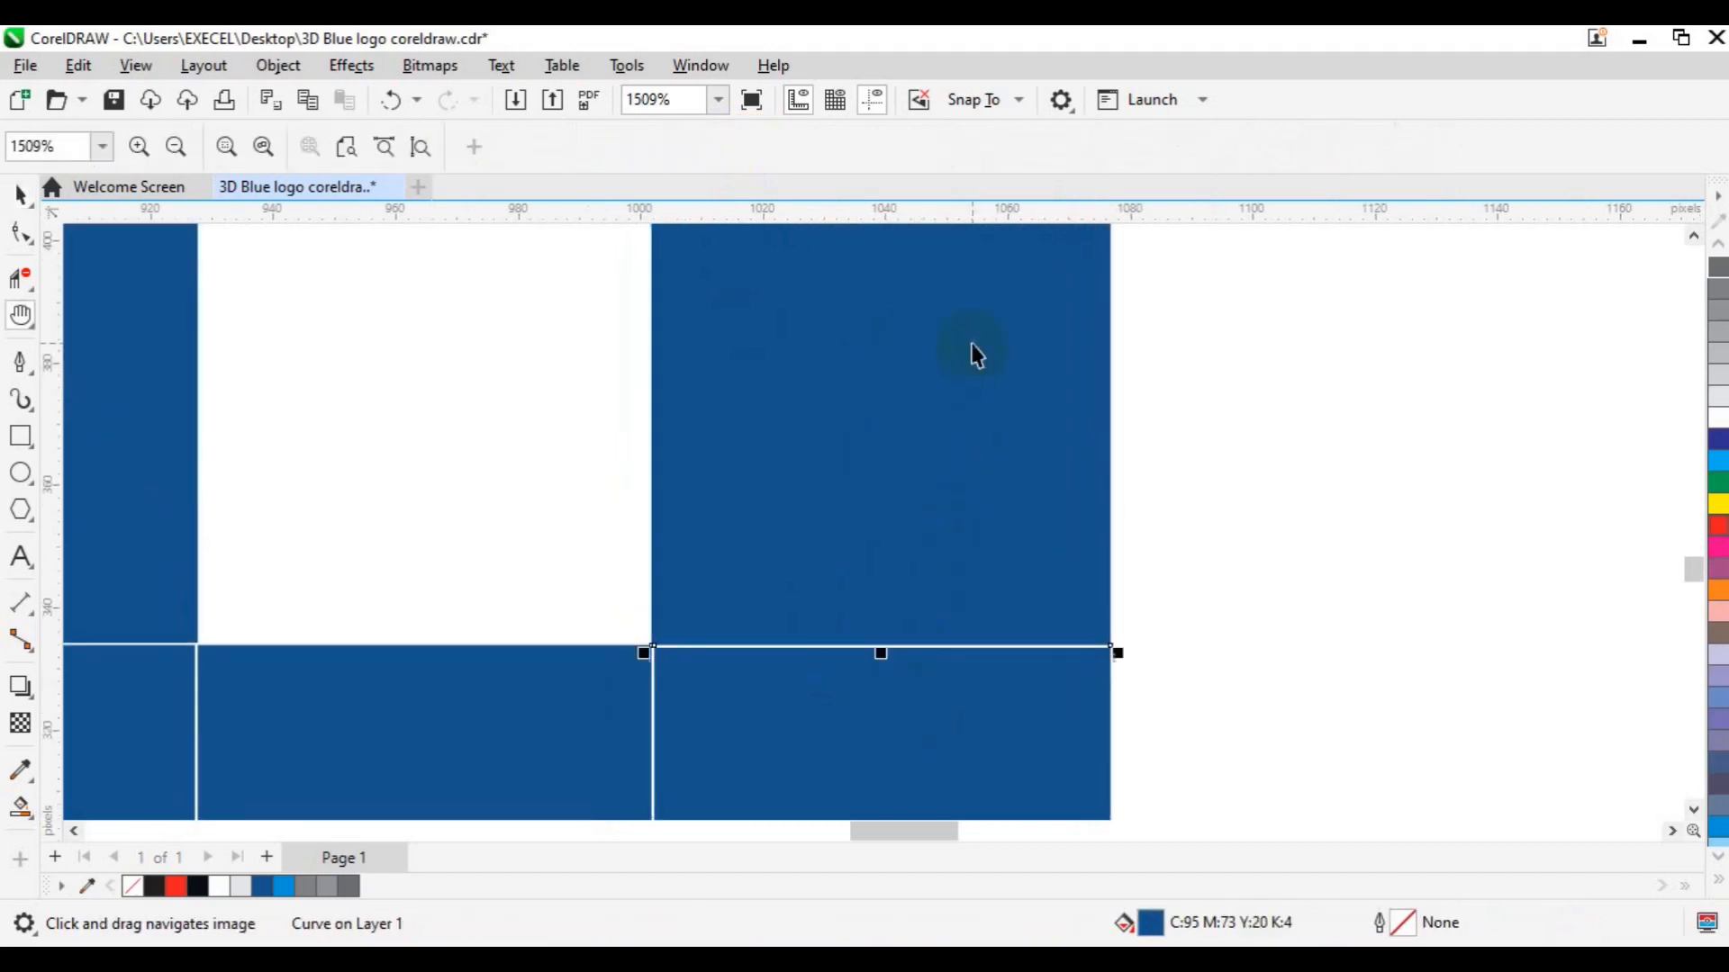
{"action": "key", "text": "space"}
{"action": "left_click_drag", "start_coordinate": [972, 344], "coordinate": [973, 354]}
{"action": "left_click", "coordinate": [899, 717], "text": "shift"}
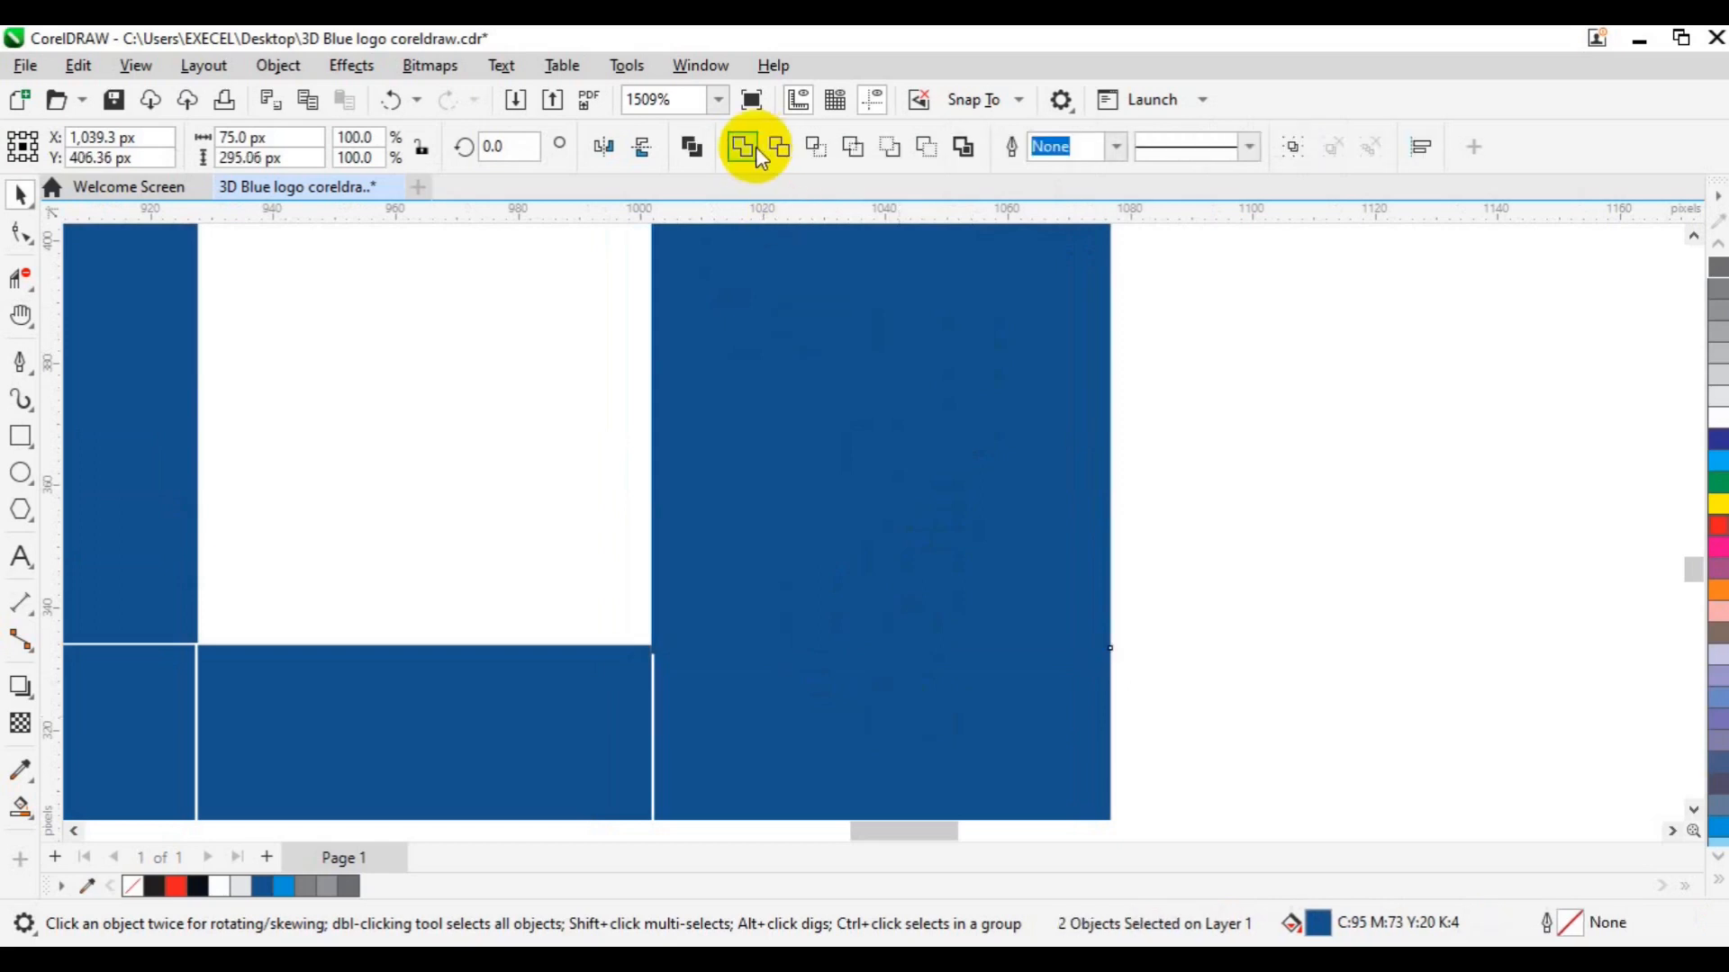
{"action": "left_click", "coordinate": [754, 148]}
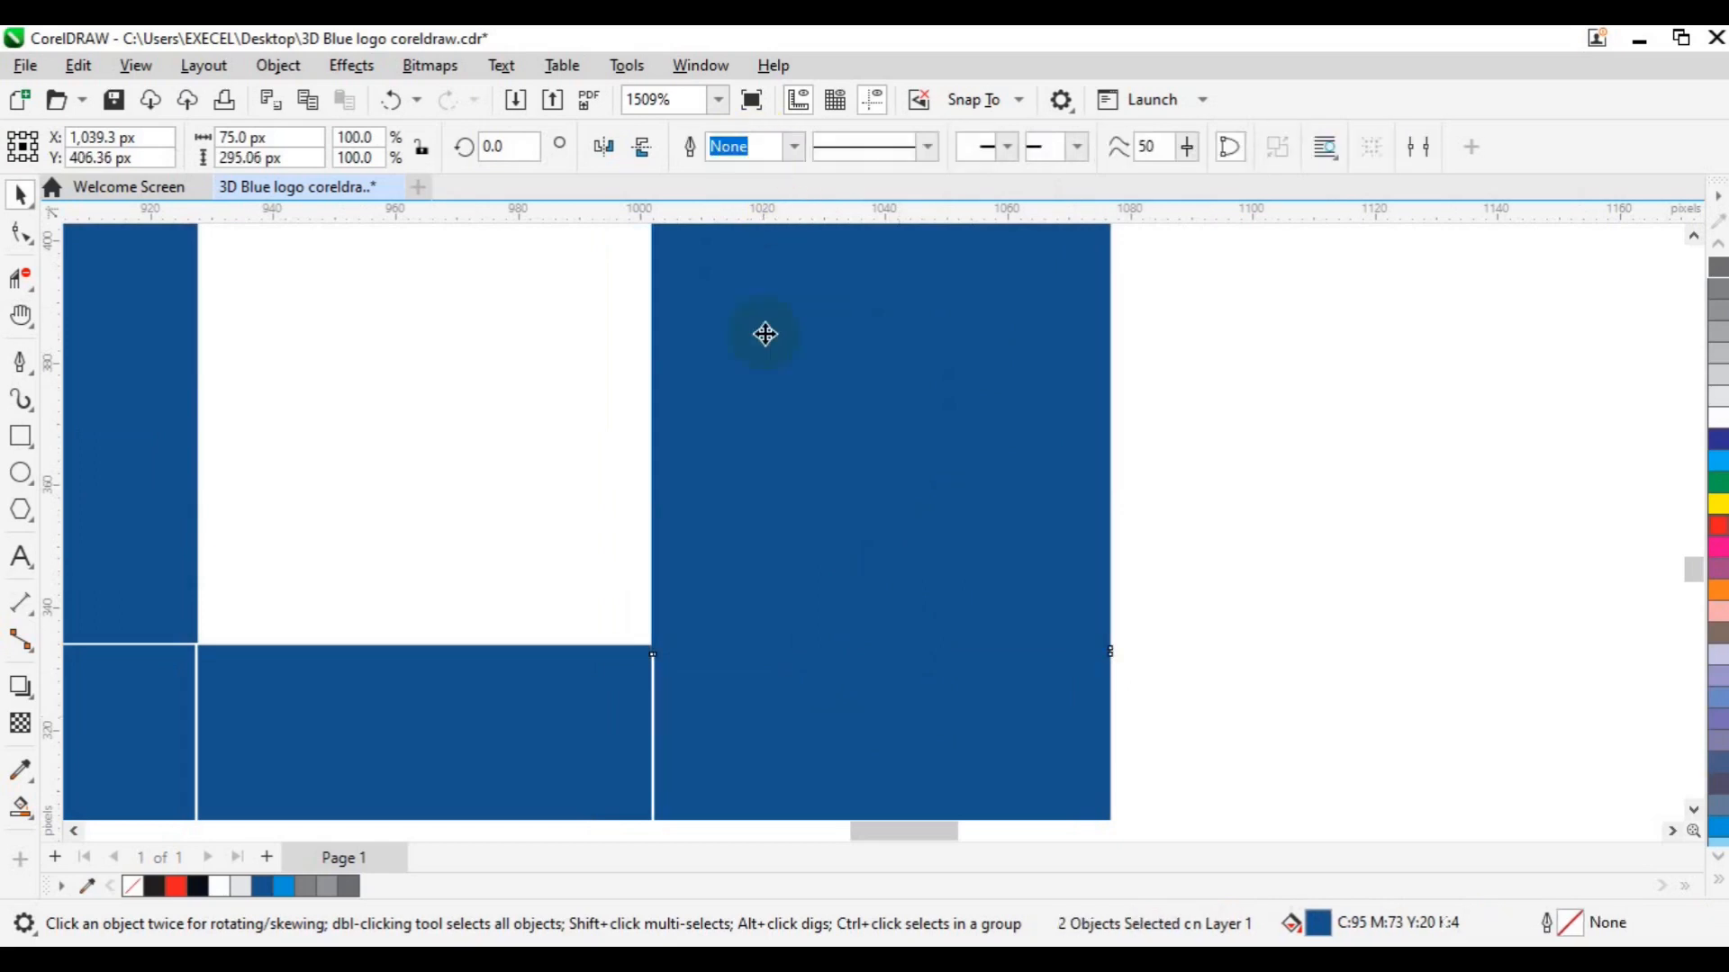
Step: Move the bottom row's middle square slightly right to overlap the column and weld it to the column
{"action": "left_click", "coordinate": [512, 747]}
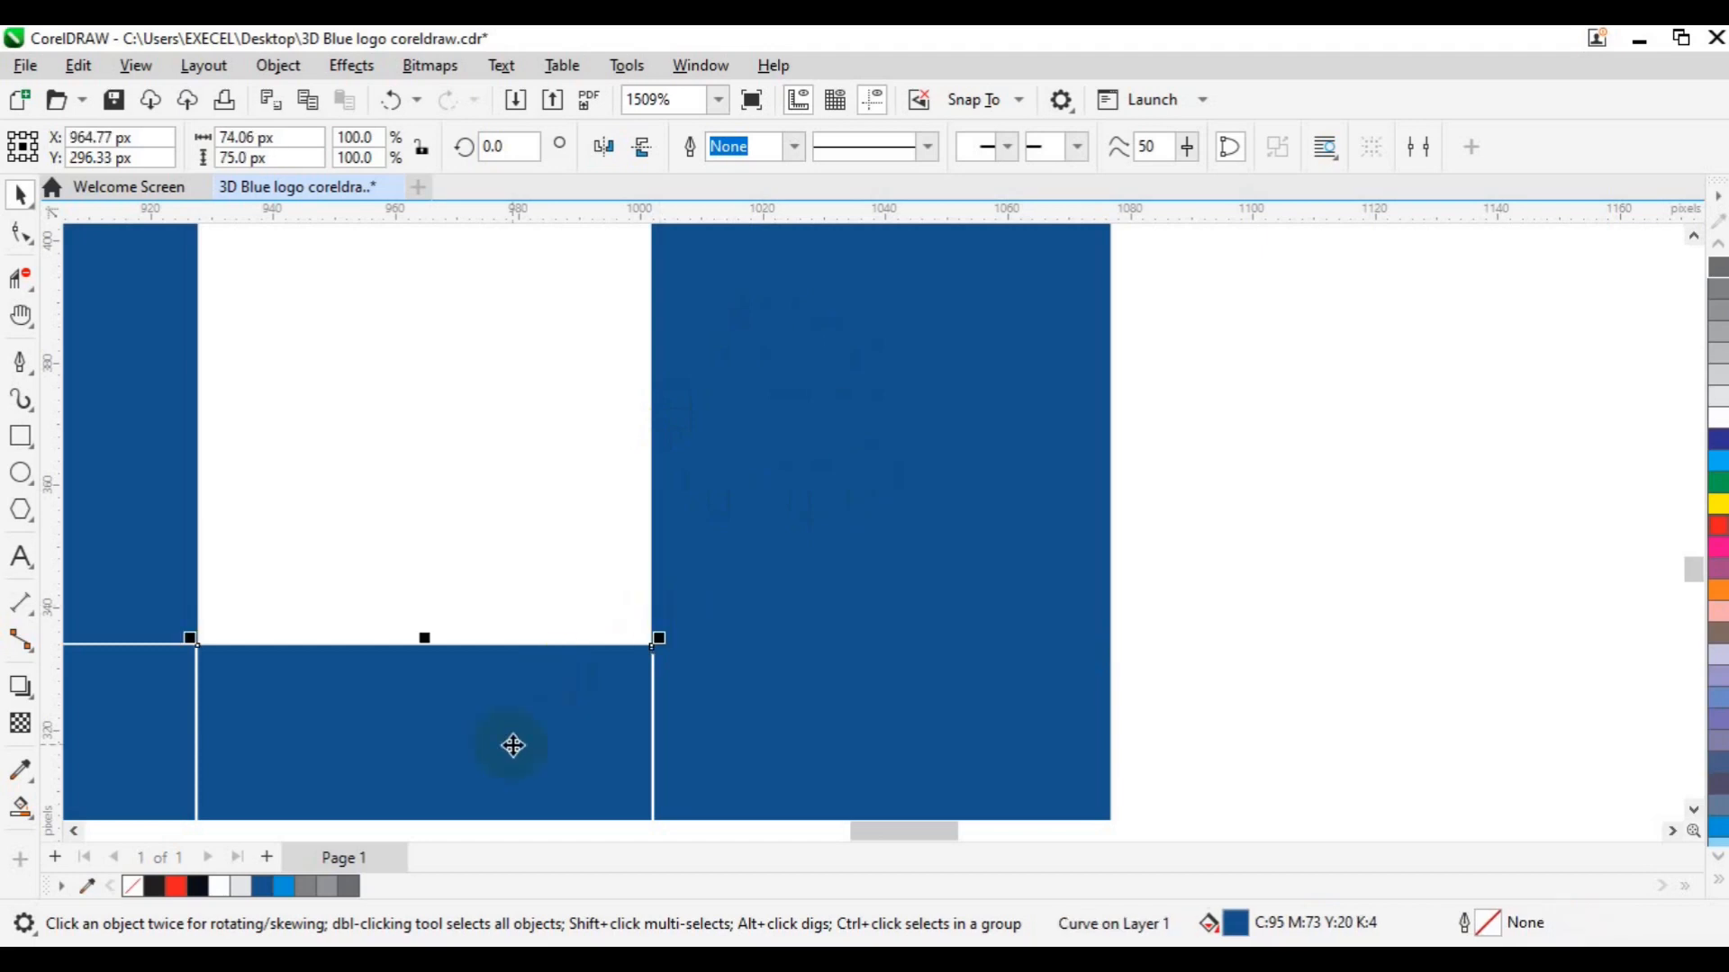
{"action": "left_click", "coordinate": [514, 745]}
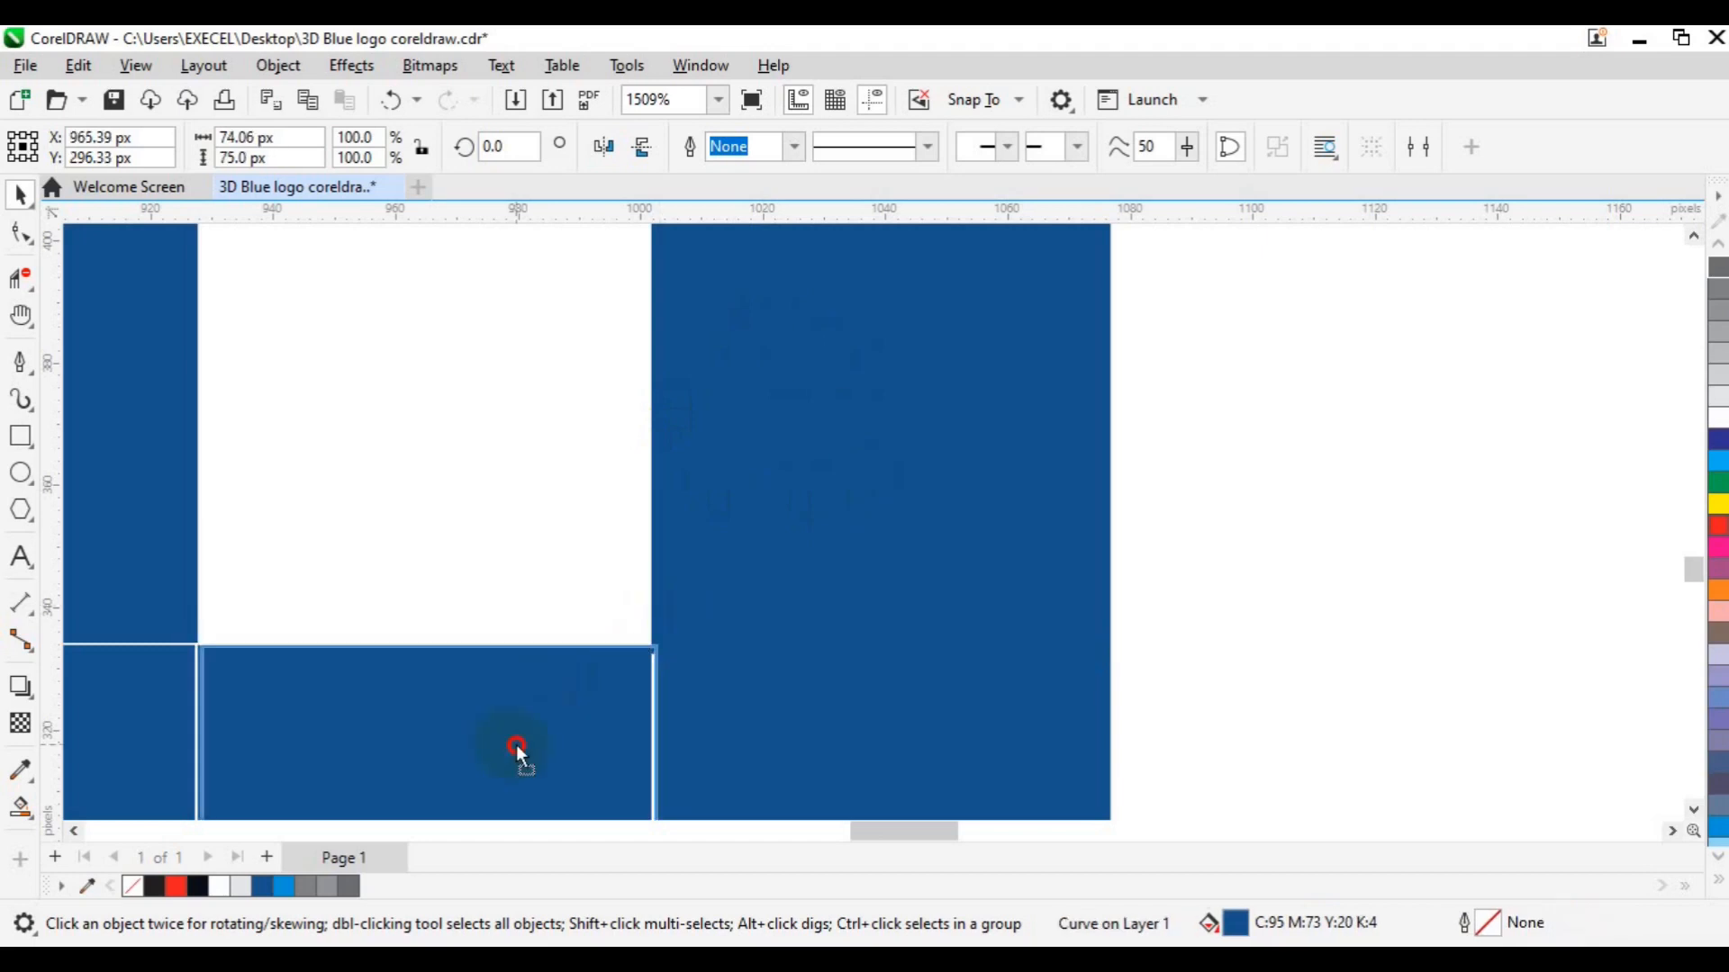
{"action": "left_click_drag", "start_coordinate": [516, 748], "coordinate": [516, 746]}
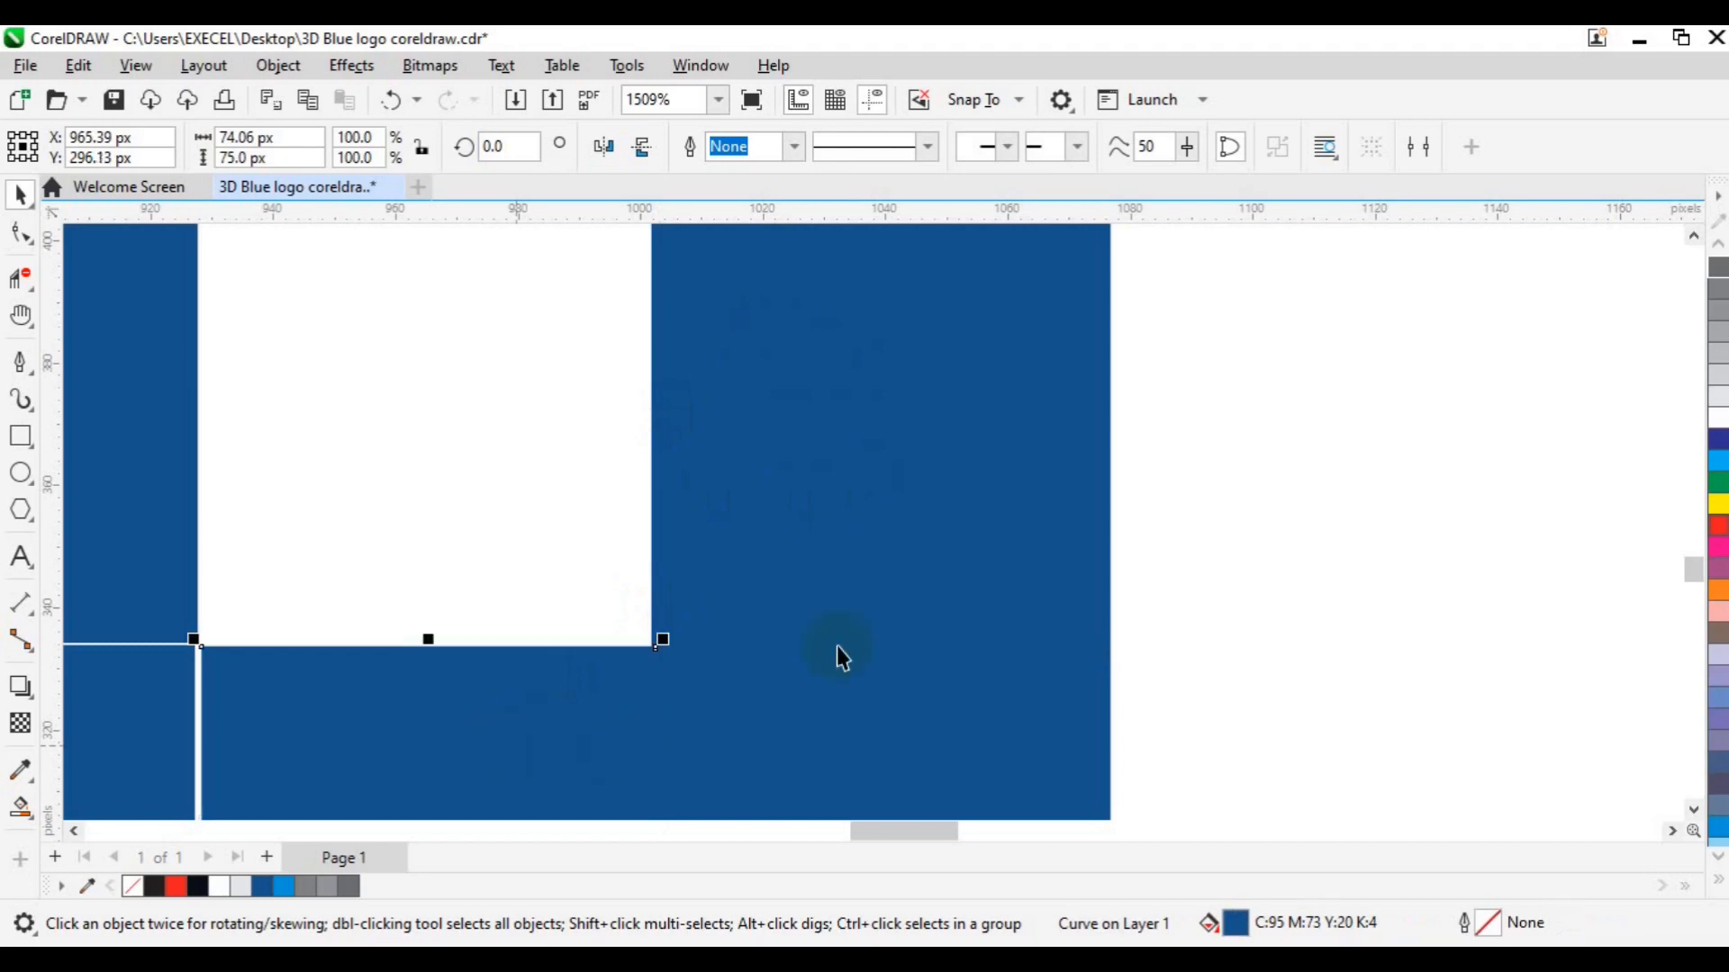
{"action": "left_click", "coordinate": [823, 551]}
{"action": "left_click", "coordinate": [788, 365], "text": "shift"}
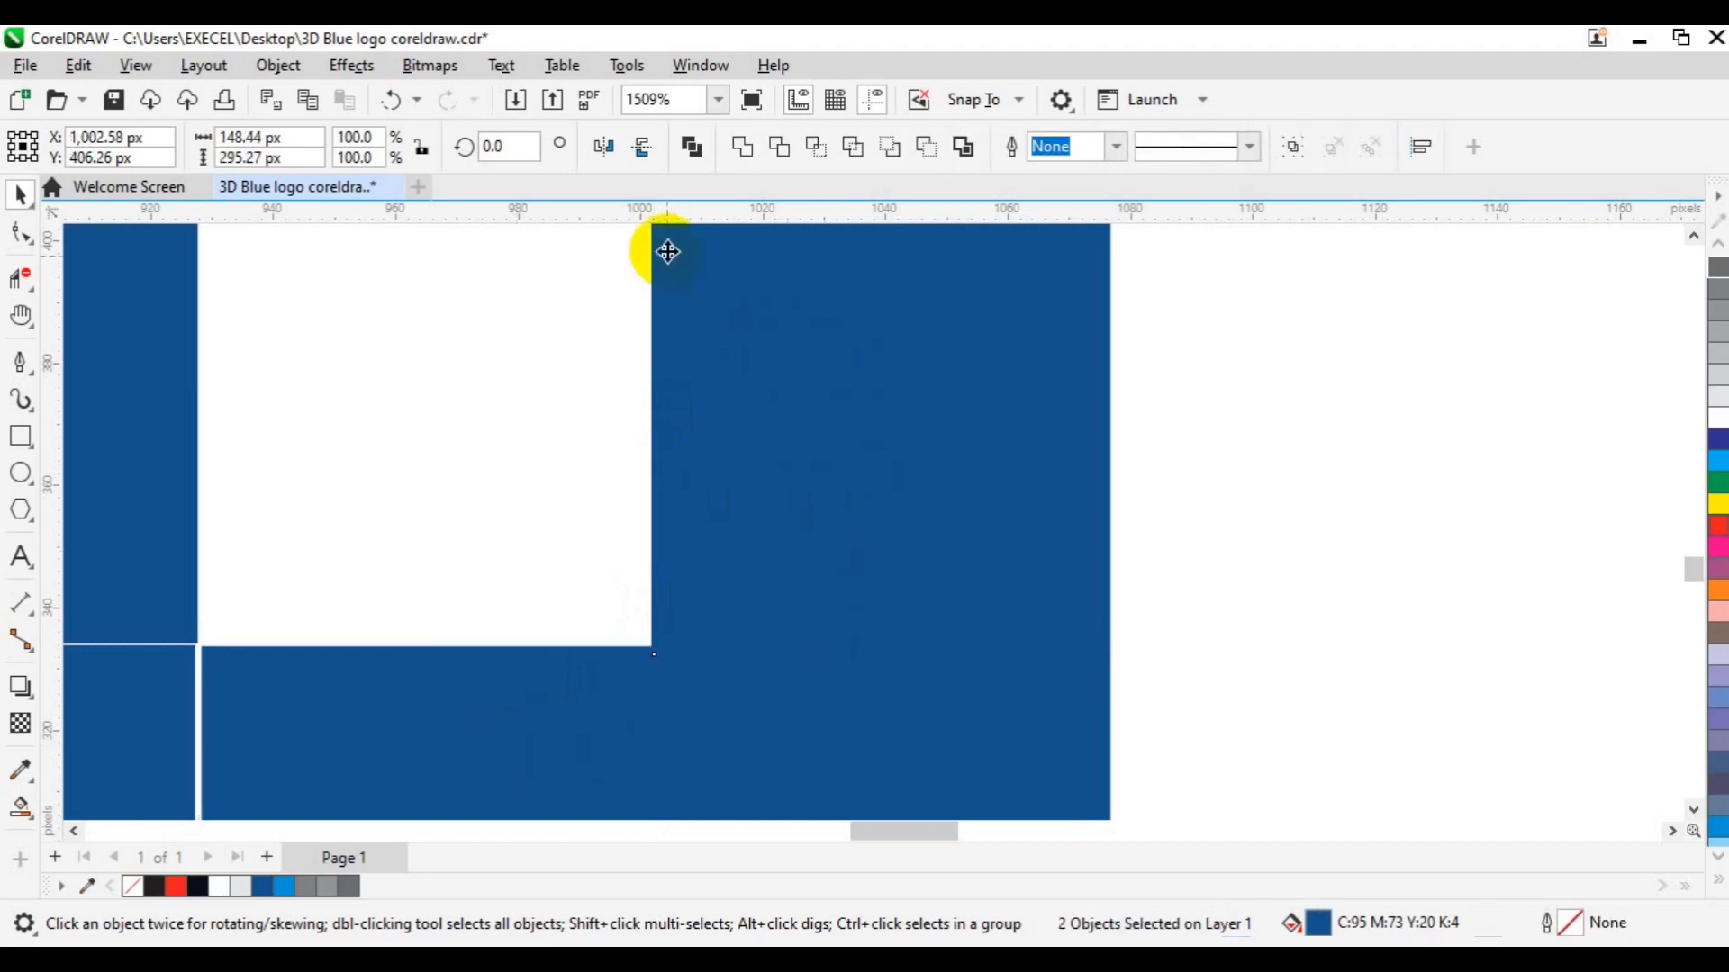
{"action": "left_click", "coordinate": [741, 148]}
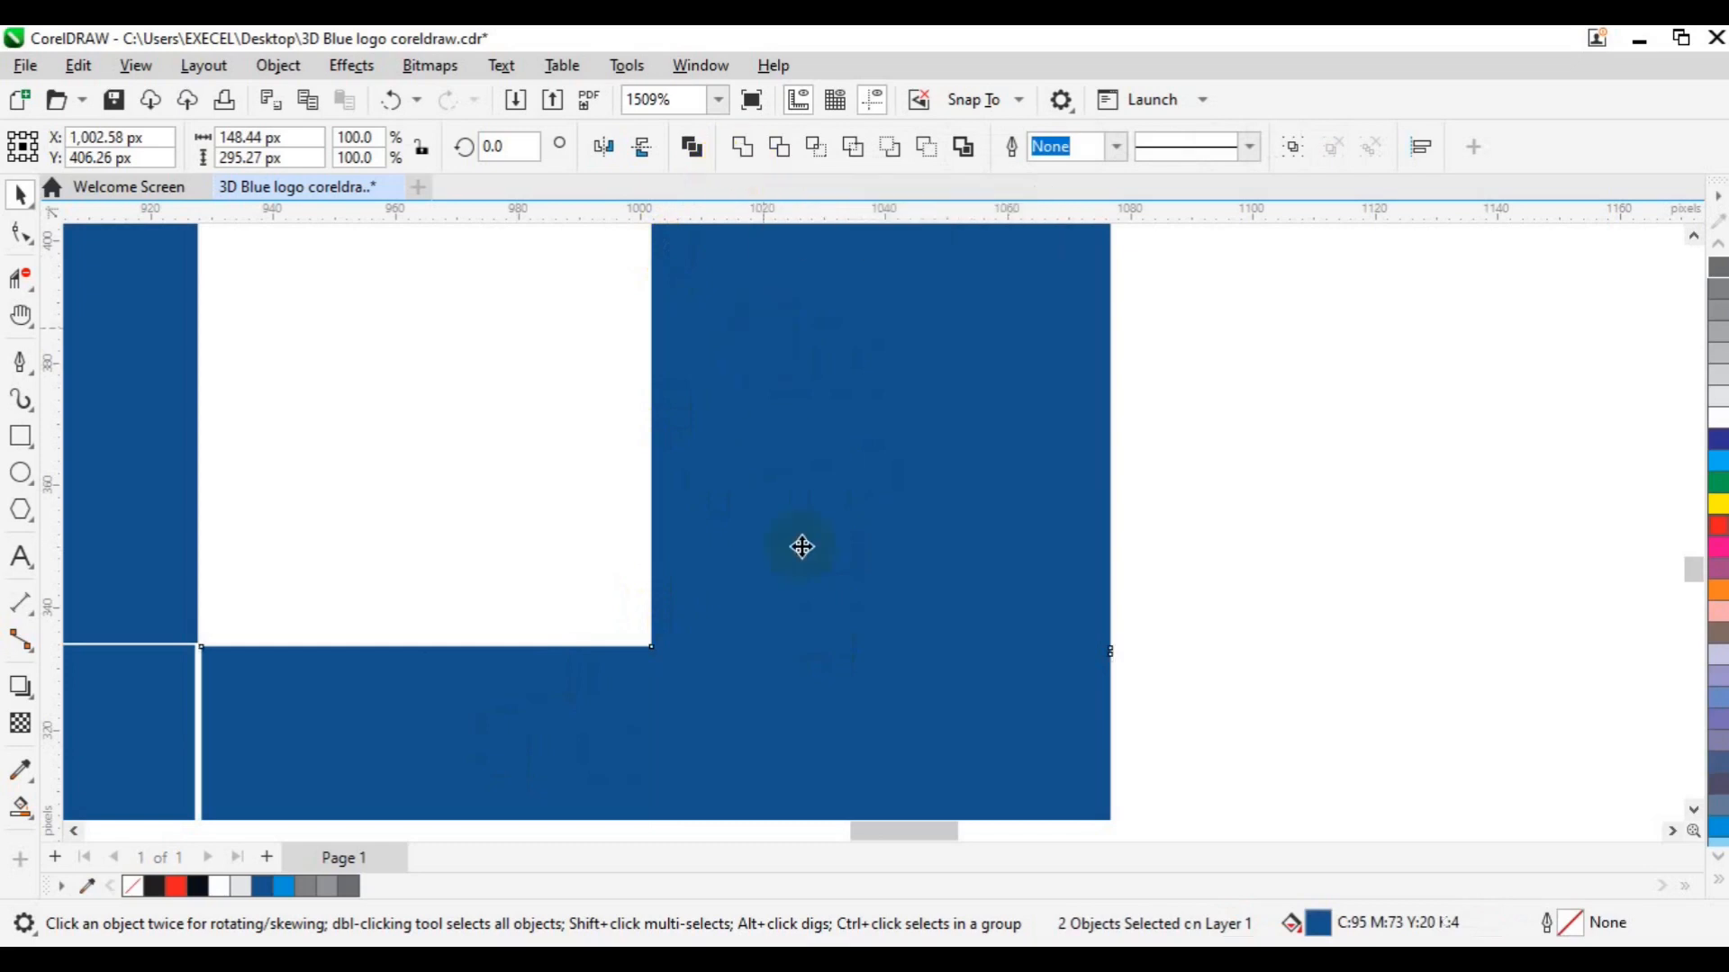
Step: Move the bottom row's leftmost square slightly right to close the gap and weld it to the L-shaped piece
{"action": "key", "text": "h"}
{"action": "left_click_drag", "start_coordinate": [817, 611], "coordinate": [889, 283]}
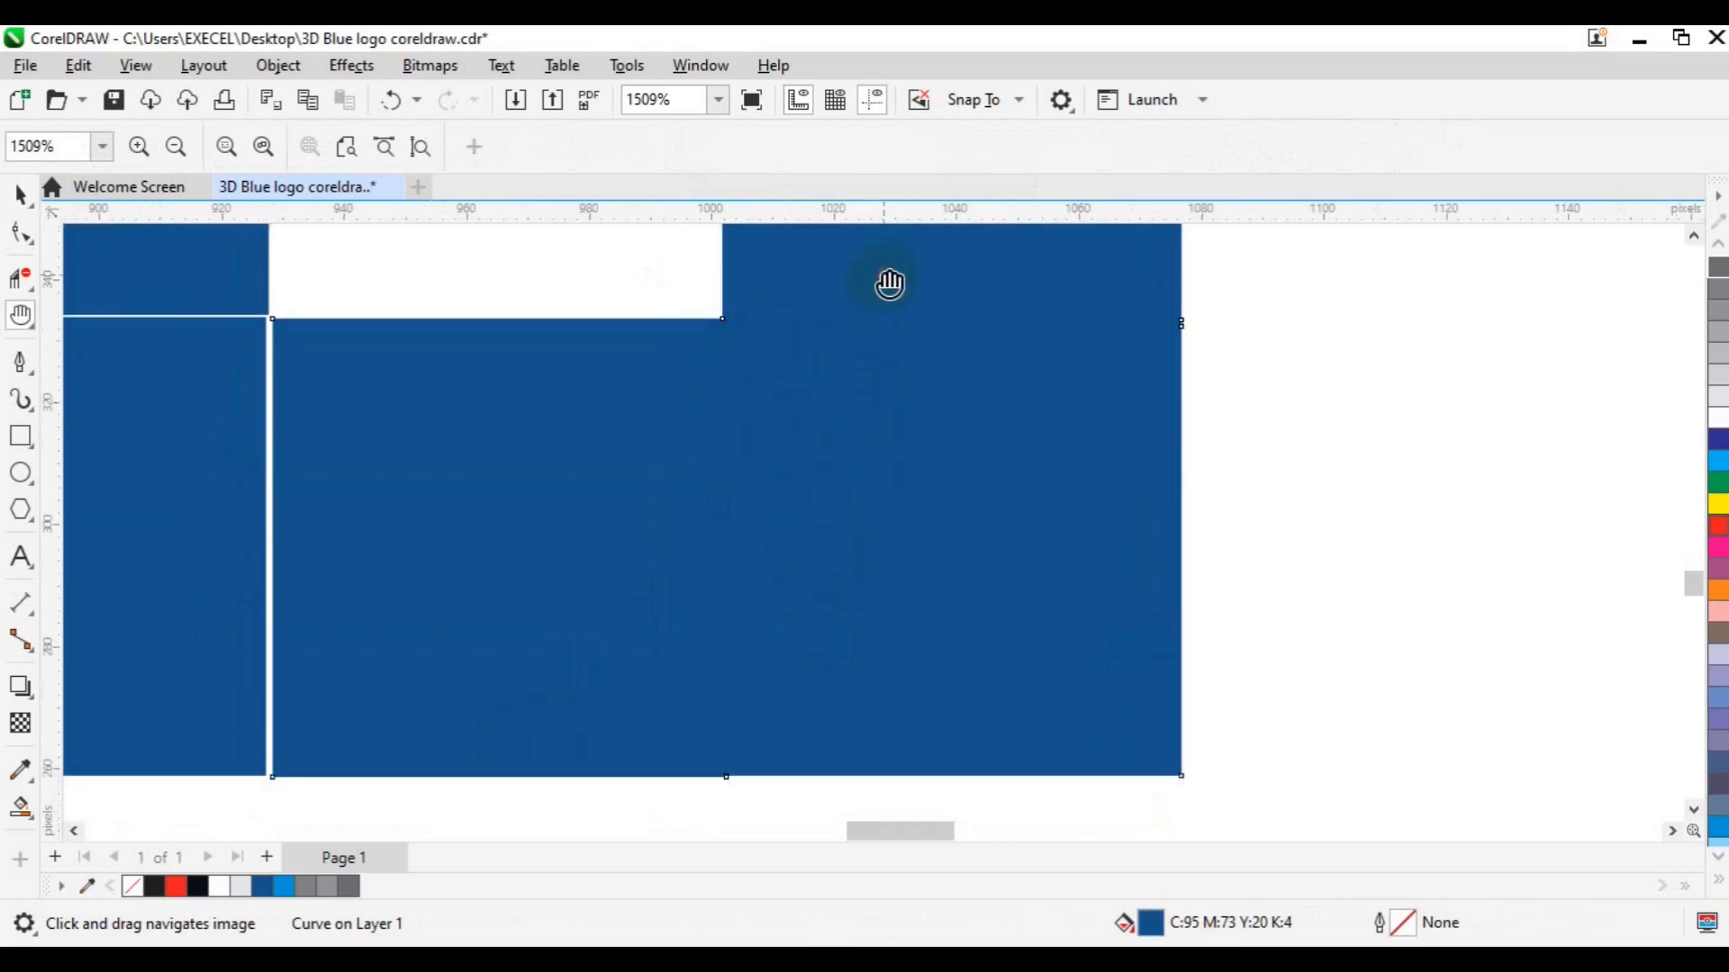
{"action": "key", "text": "space"}
{"action": "left_click", "coordinate": [238, 558]}
{"action": "left_click_drag", "start_coordinate": [238, 554], "coordinate": [248, 555]}
{"action": "left_click", "coordinate": [468, 574], "text": "shift"}
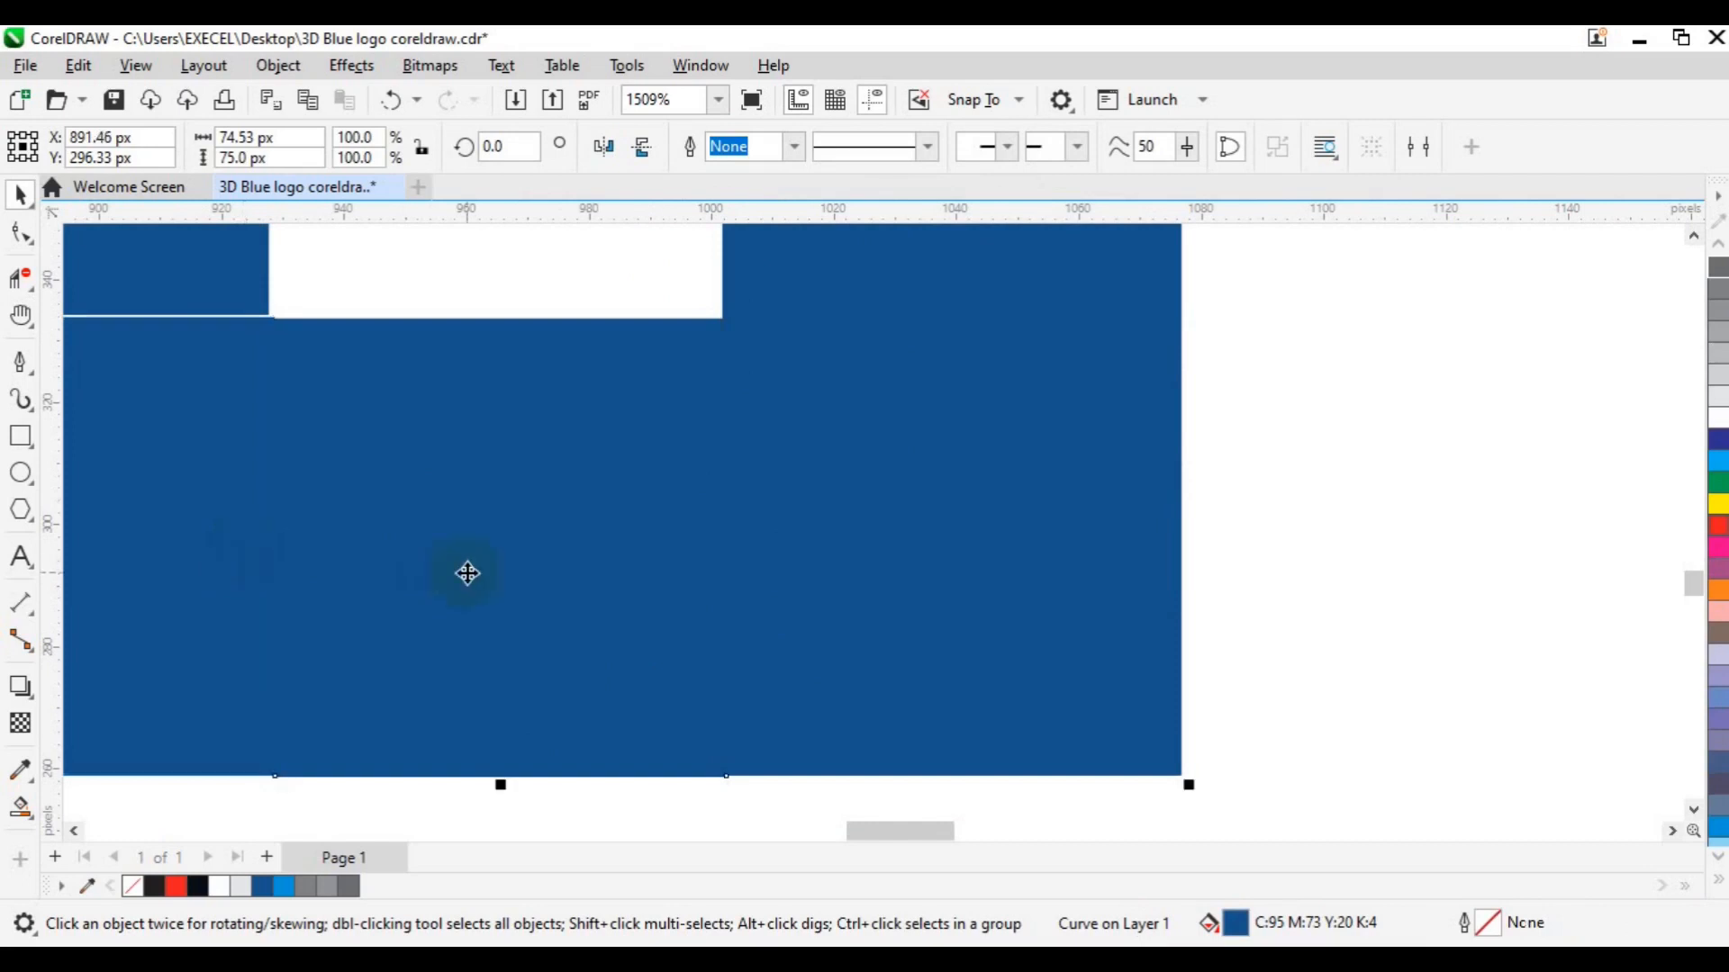
{"action": "left_click", "coordinate": [742, 160]}
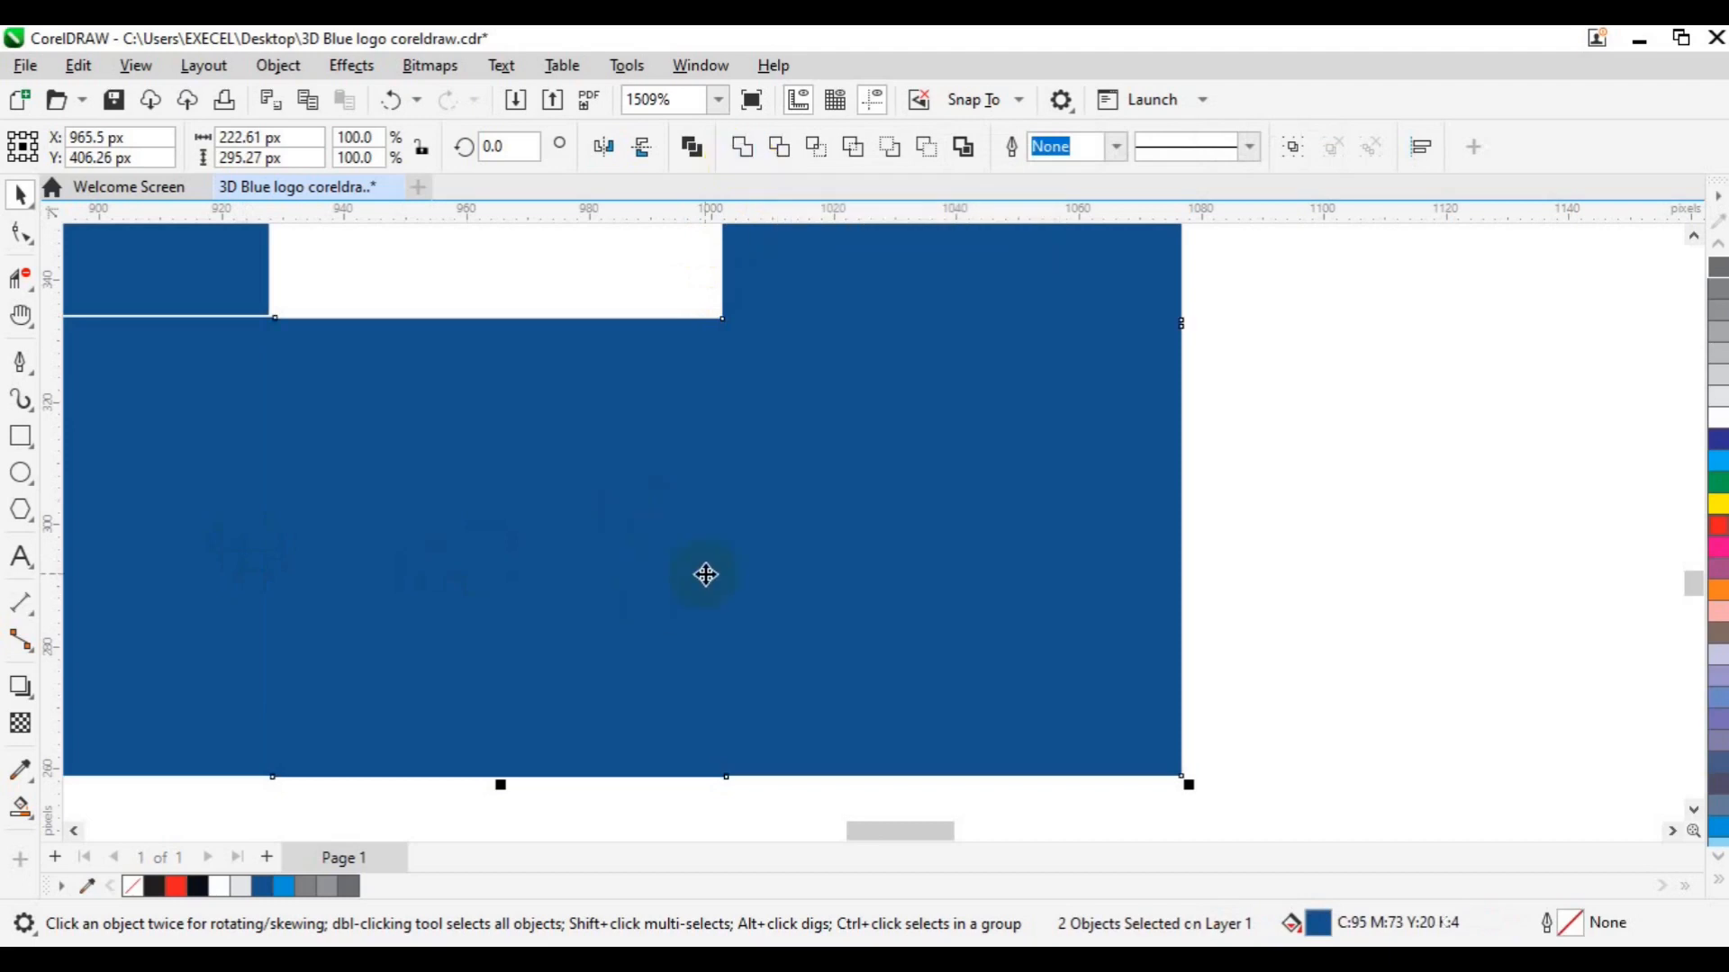
Step: Draw a narrow rectangle about 3 px wide and 15 px tall over the square's left sliver protruding past the L-shaped piece
{"action": "scroll", "coordinate": [706, 574], "scroll_direction": "down", "scroll_amount": 2}
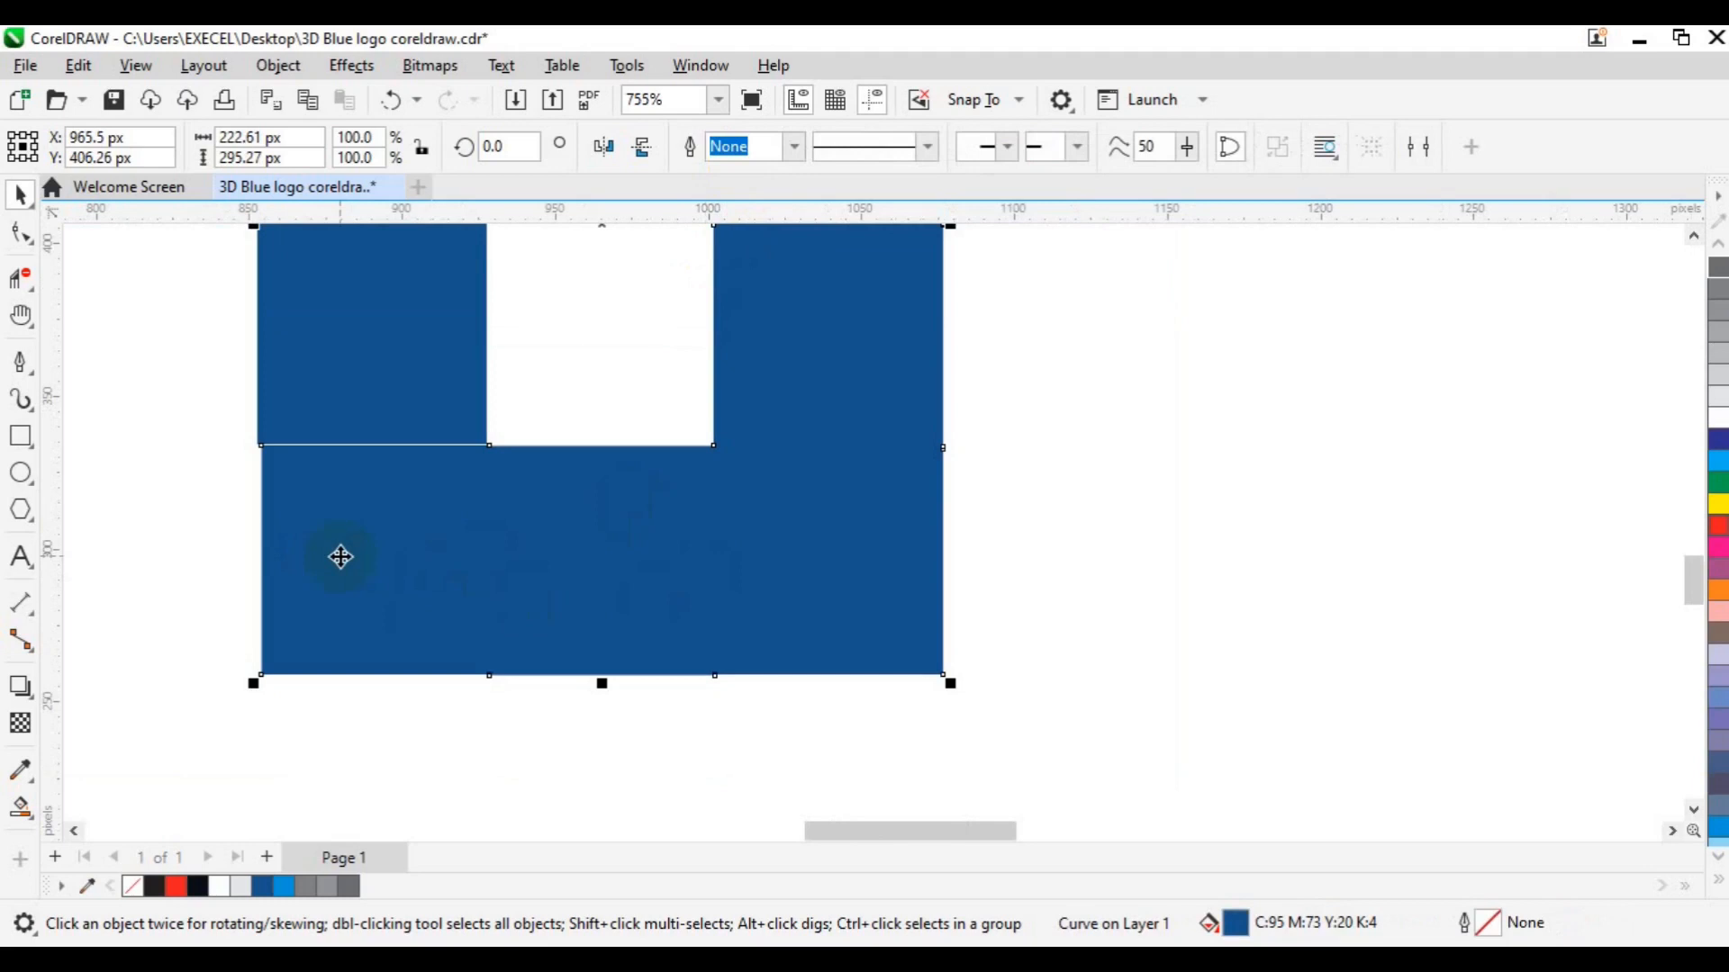
{"action": "scroll", "coordinate": [340, 556], "scroll_direction": "up", "scroll_amount": 2}
{"action": "scroll", "coordinate": [342, 558], "scroll_direction": "up", "scroll_amount": 2}
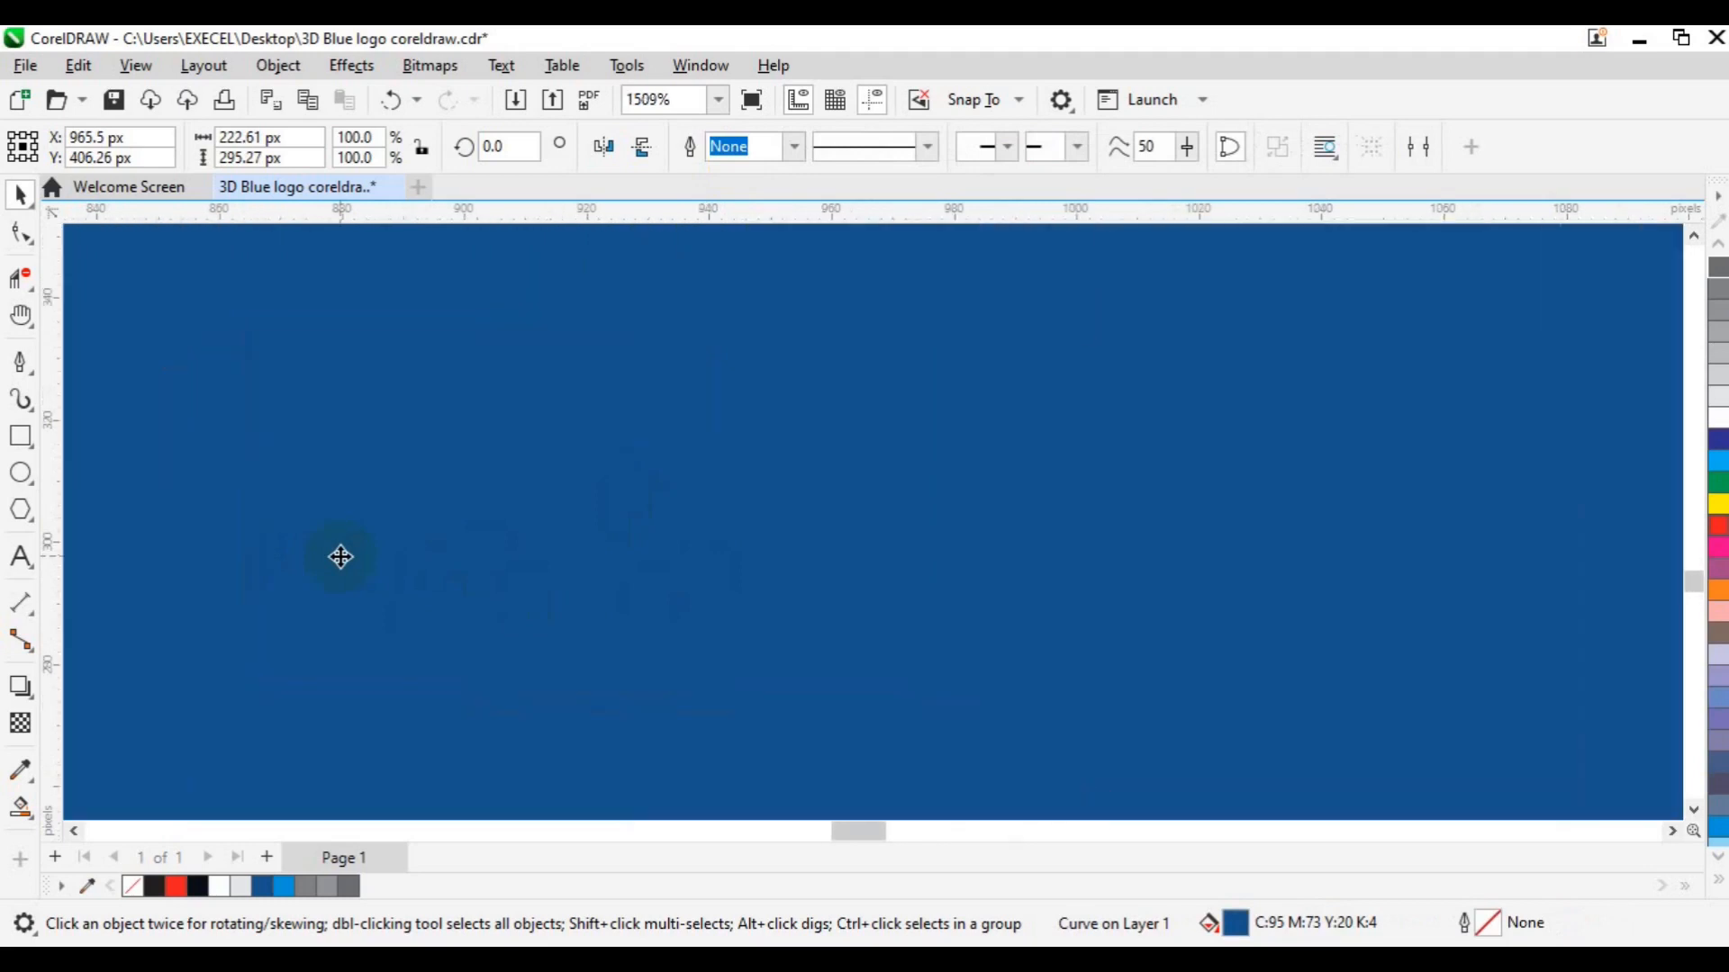
{"action": "key", "text": "h"}
{"action": "left_click_drag", "start_coordinate": [327, 552], "coordinate": [644, 629]}
{"action": "left_click_drag", "start_coordinate": [672, 402], "coordinate": [698, 811]}
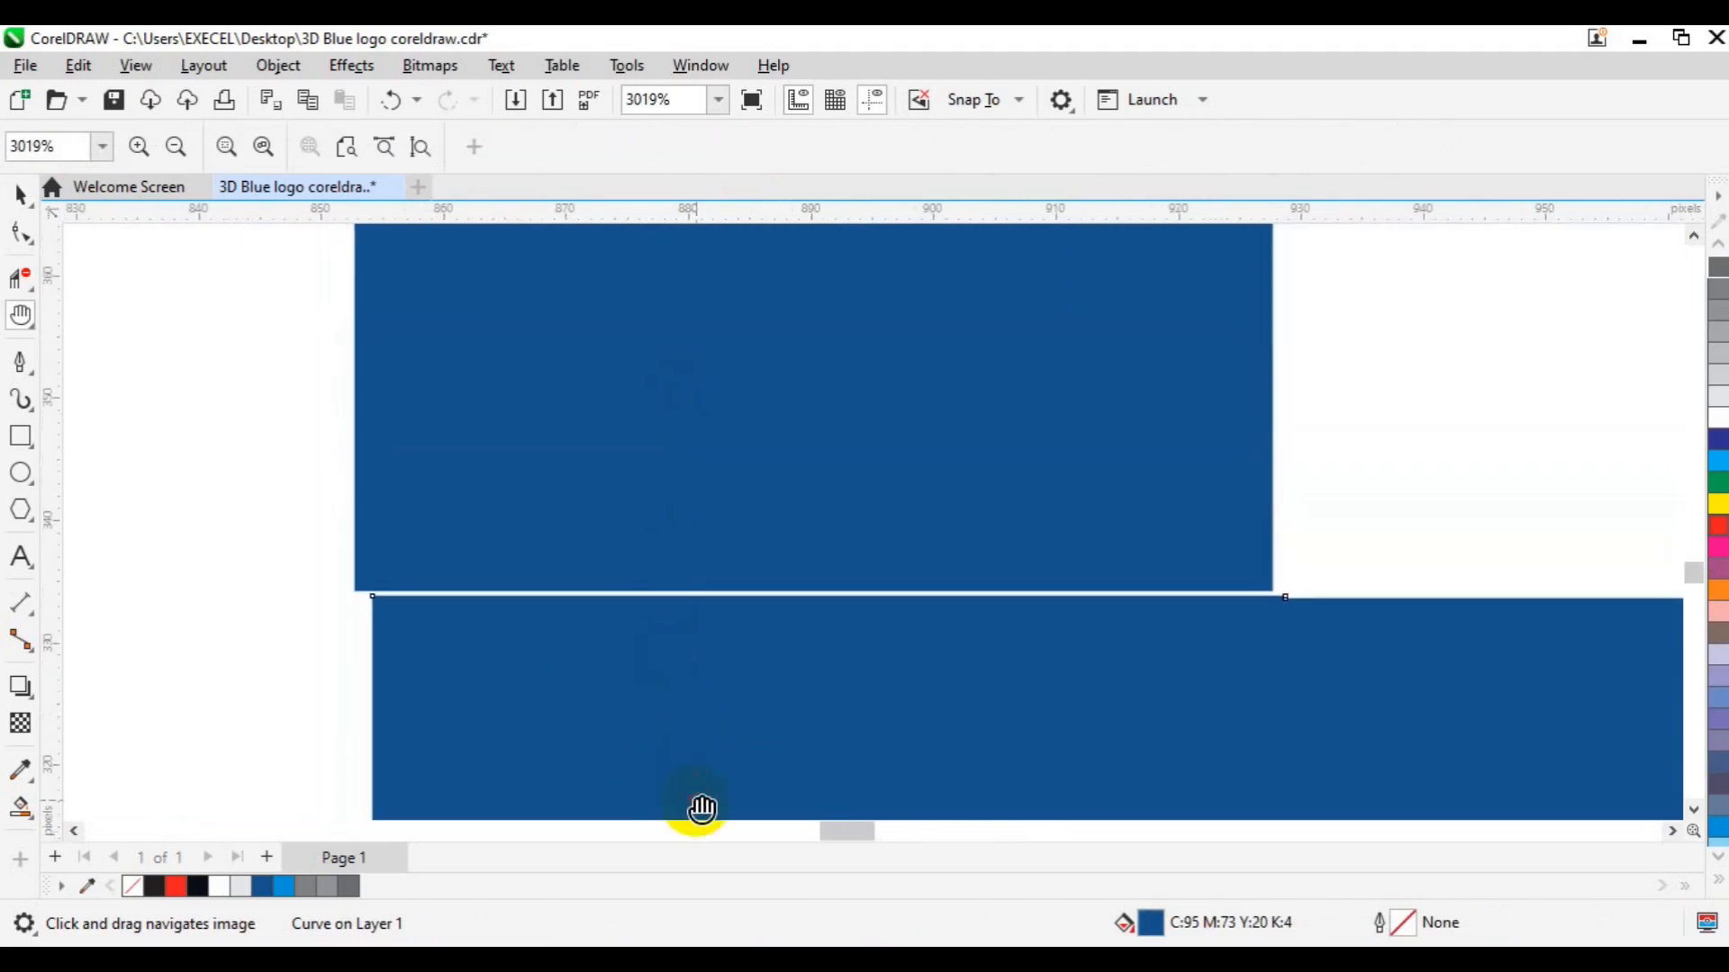
{"action": "left_click_drag", "start_coordinate": [729, 521], "coordinate": [738, 636]}
{"action": "left_click", "coordinate": [21, 436]}
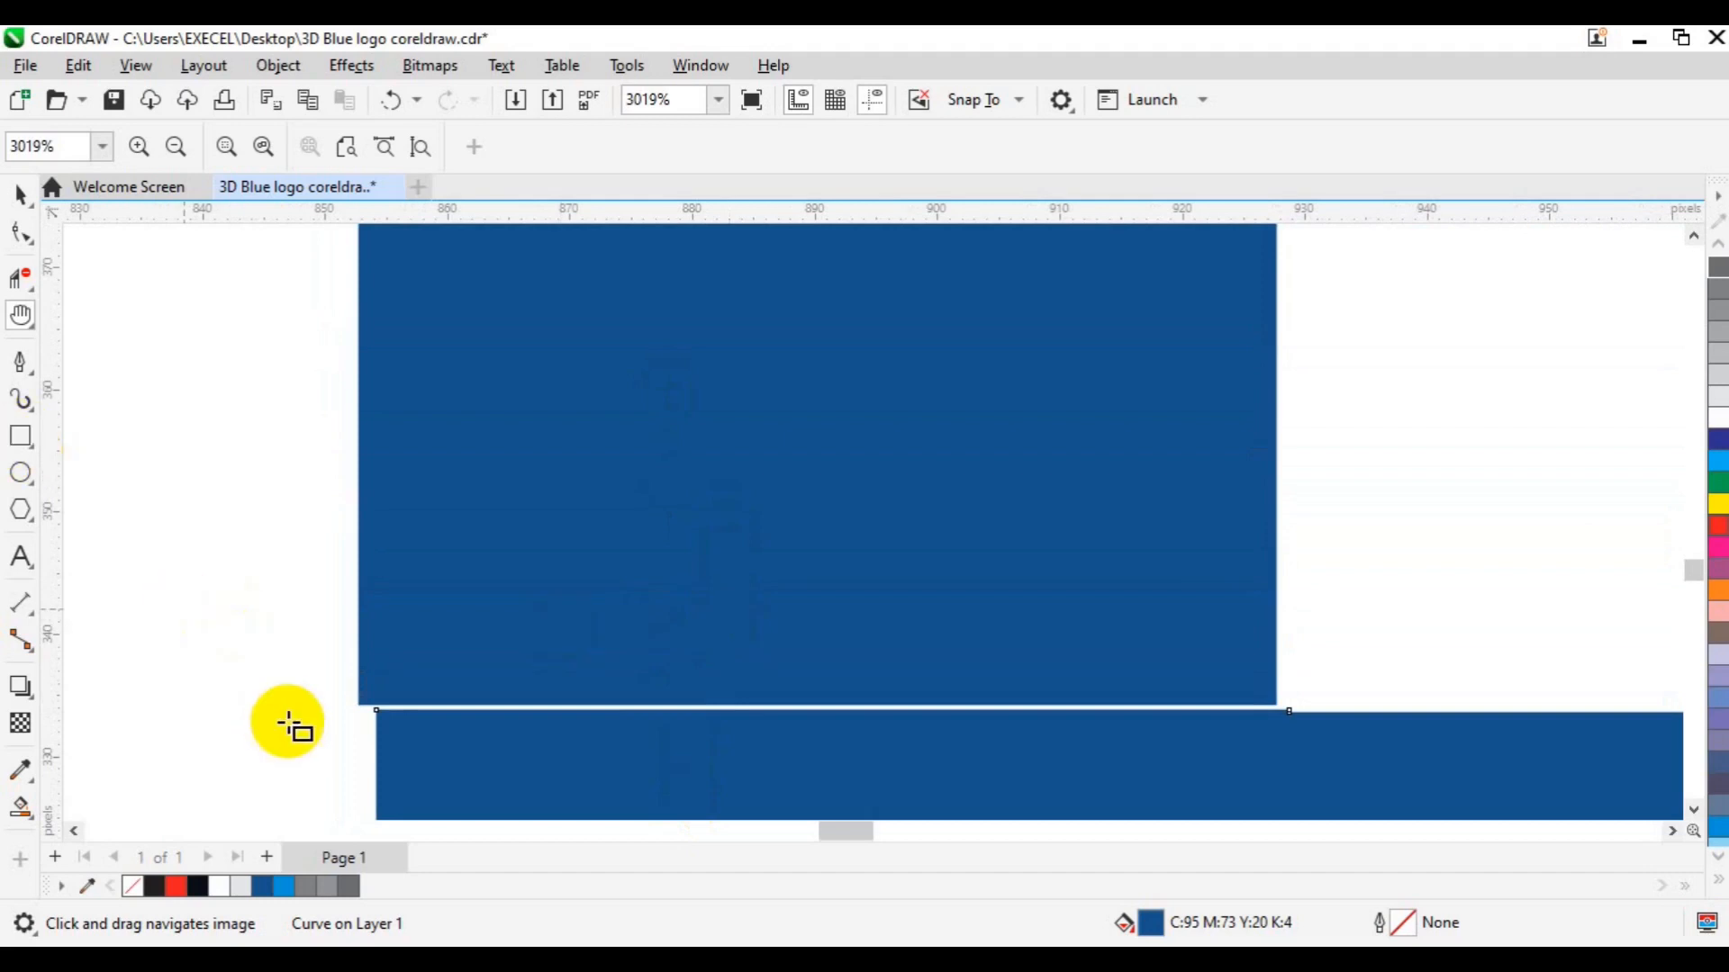
{"action": "left_click_drag", "start_coordinate": [376, 766], "coordinate": [351, 590]}
{"action": "key", "text": "space"}
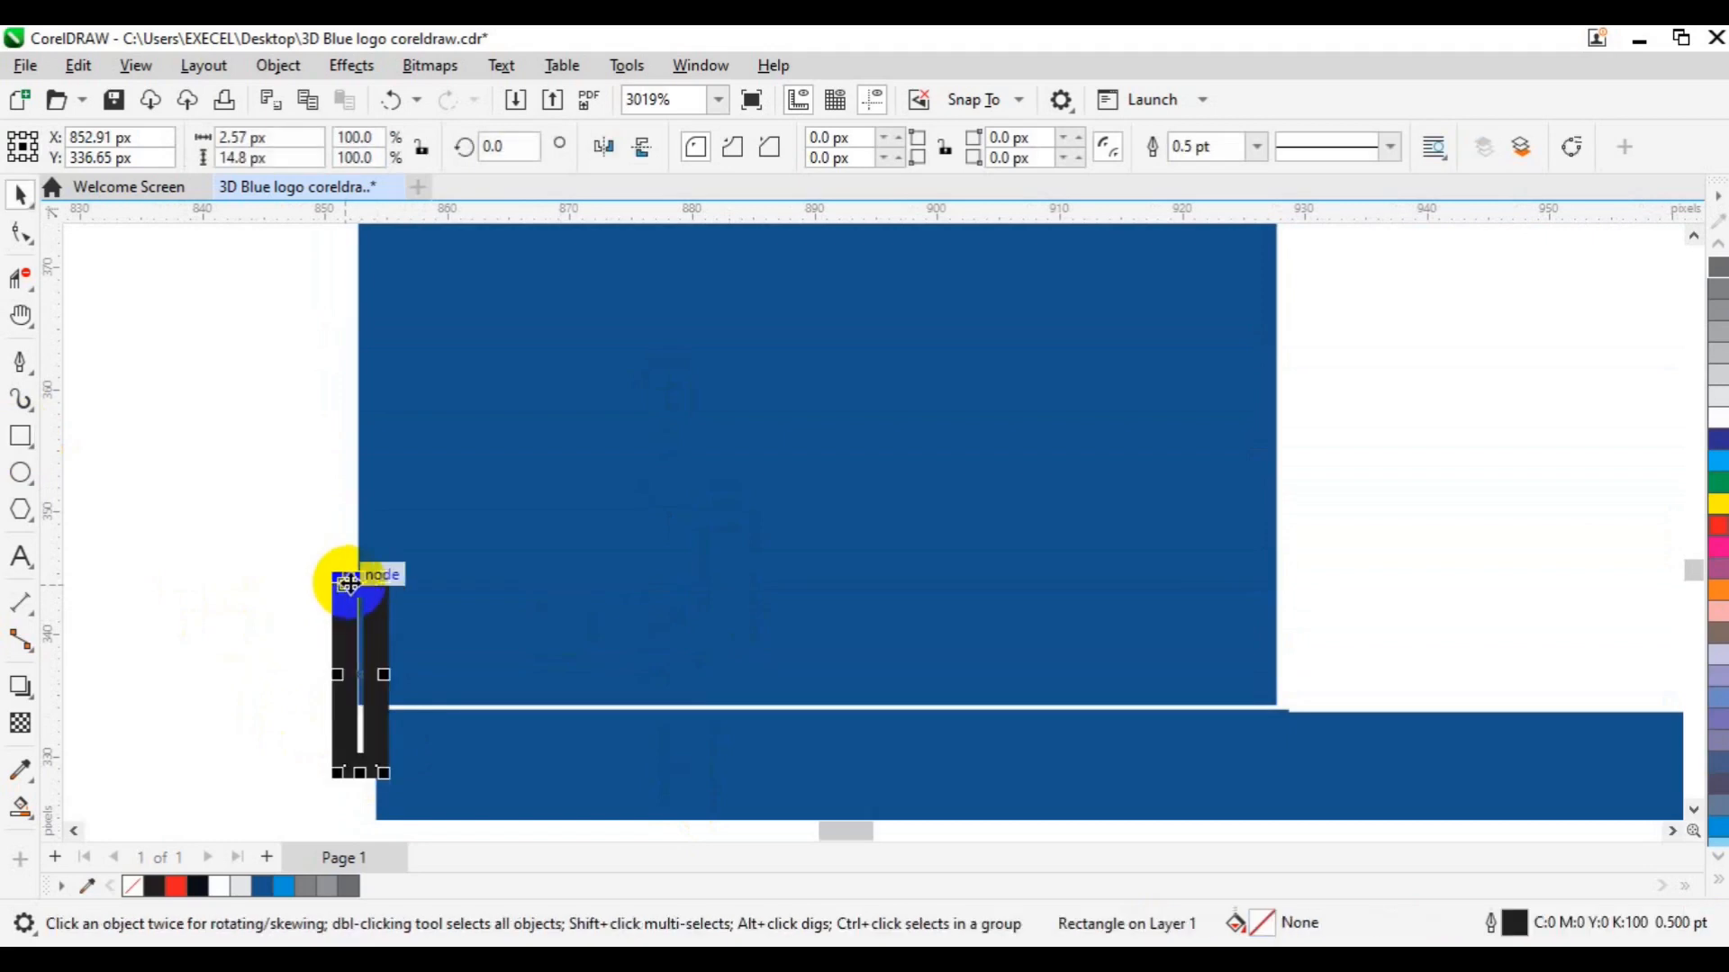
Step: Set the narrow rectangle's outline to Hairline and stretch it upward past the square's top edge, to about 83 px tall
{"action": "left_click", "coordinate": [1254, 155]}
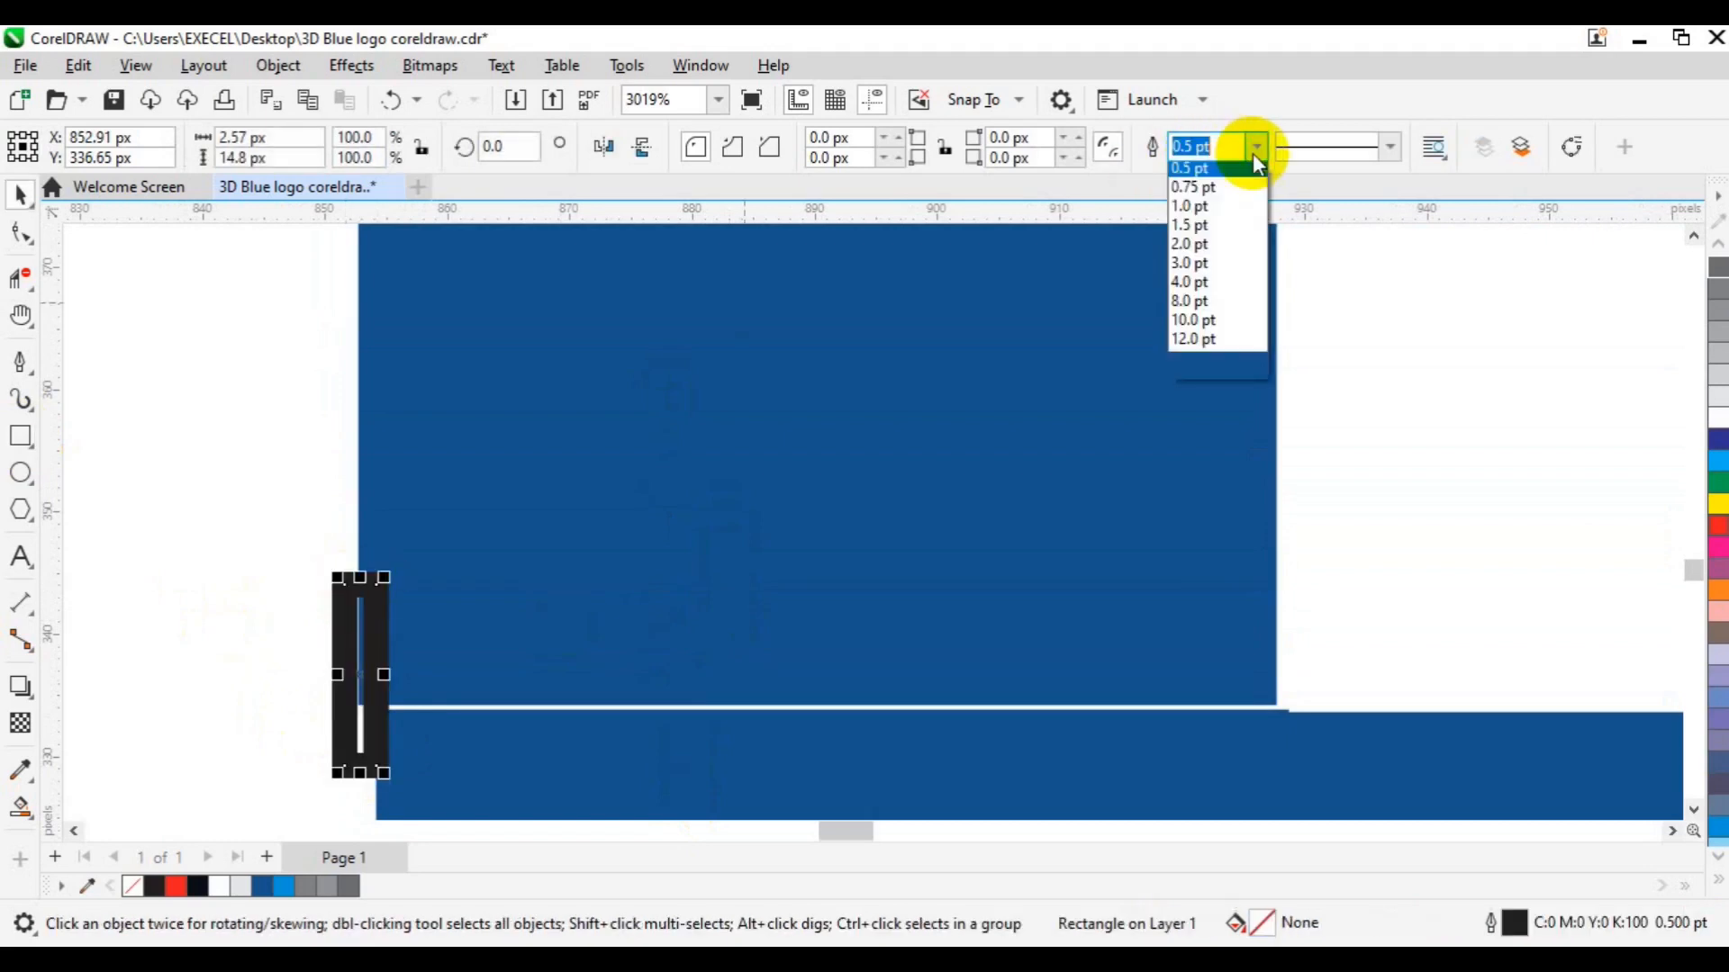
{"action": "left_click", "coordinate": [1235, 193]}
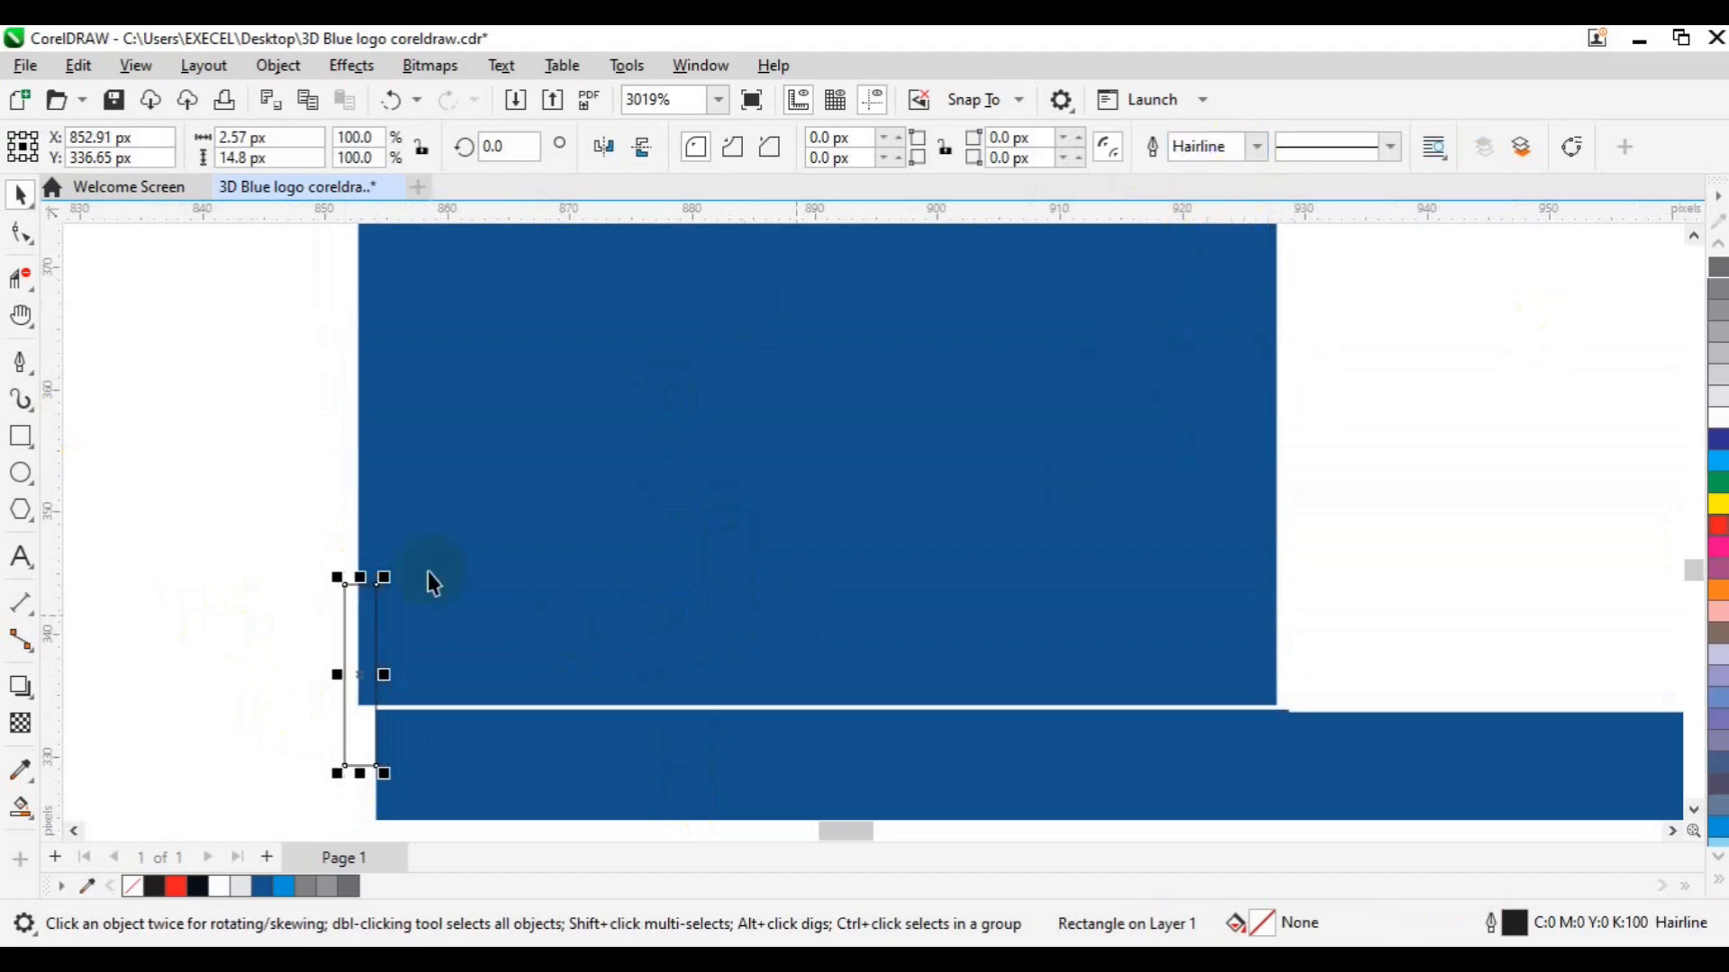
{"action": "left_click_drag", "start_coordinate": [358, 578], "coordinate": [356, 253]}
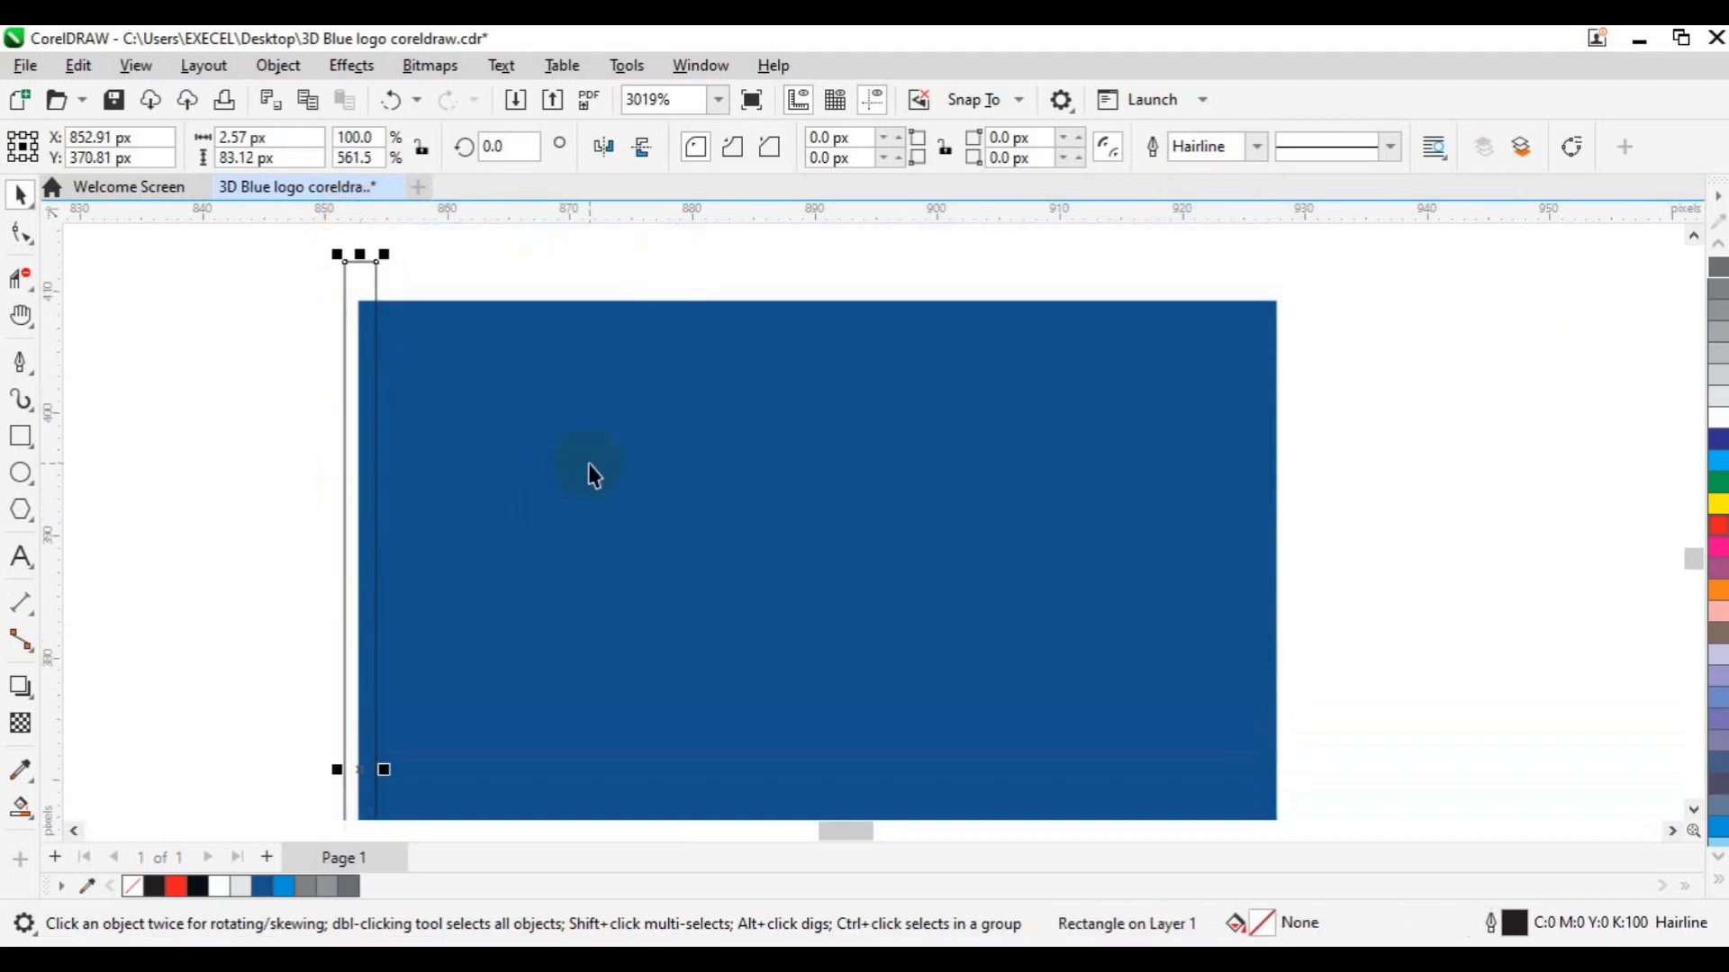
Step: Trim the protruding left edge off the square using the narrow rectangle and delete the rectangle
{"action": "left_click", "coordinate": [706, 316], "text": "shift"}
{"action": "left_click", "coordinate": [743, 147]}
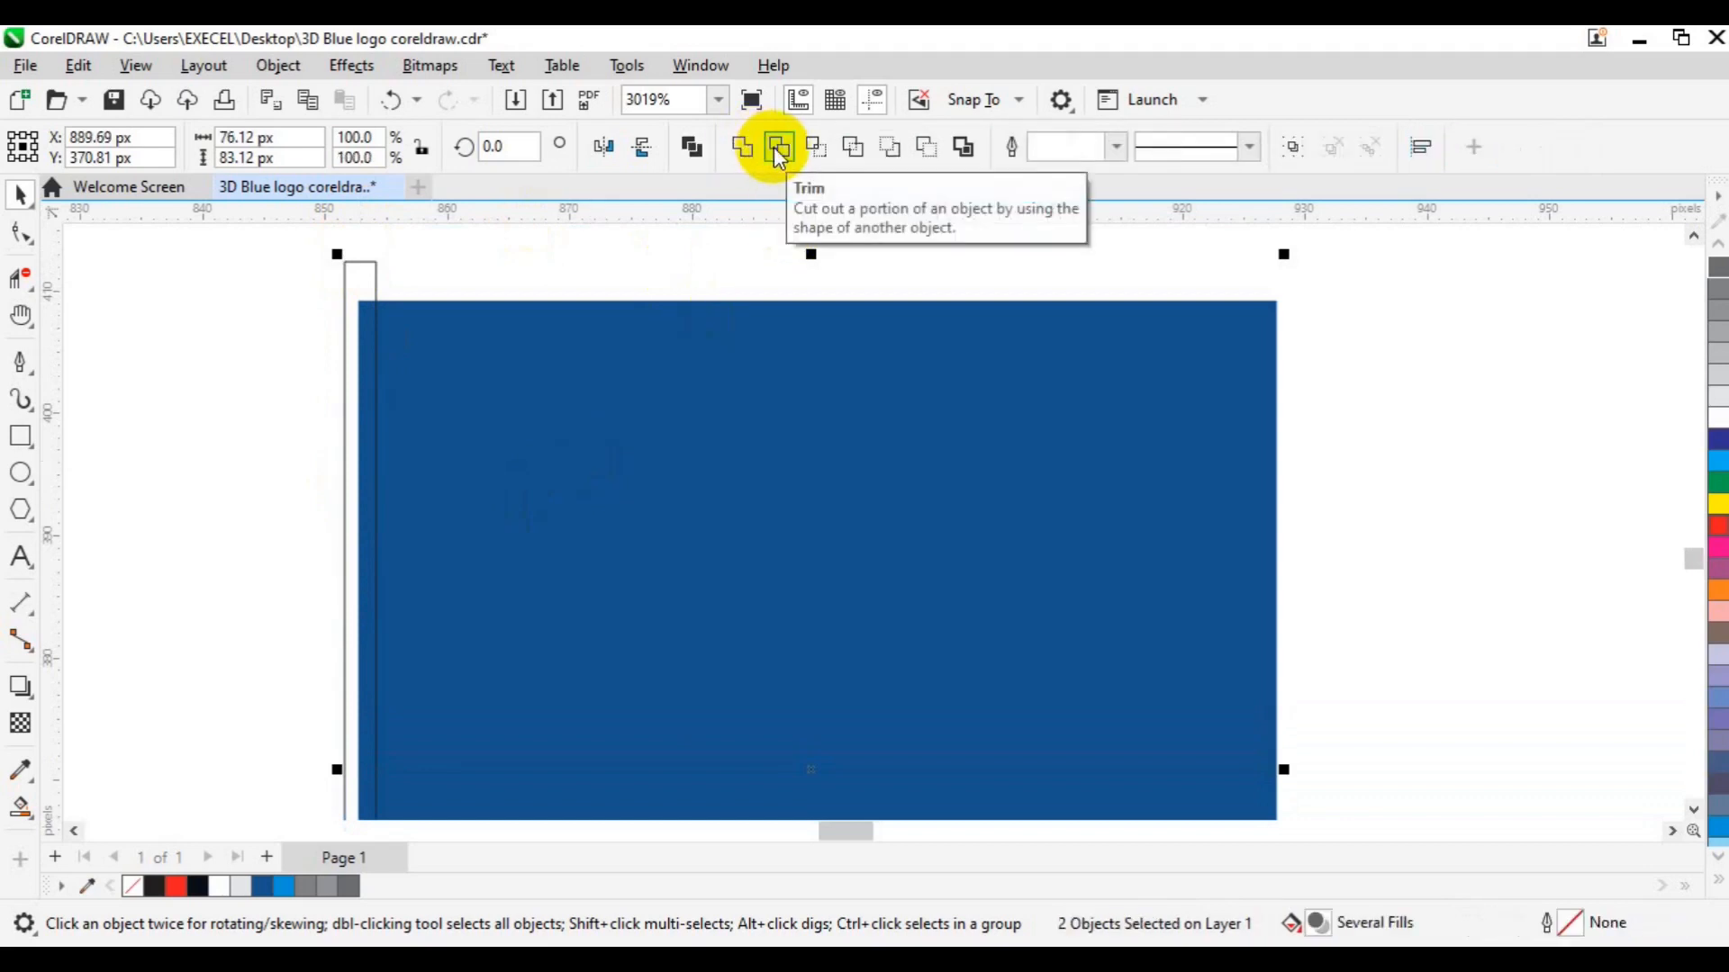
{"action": "left_click", "coordinate": [777, 149]}
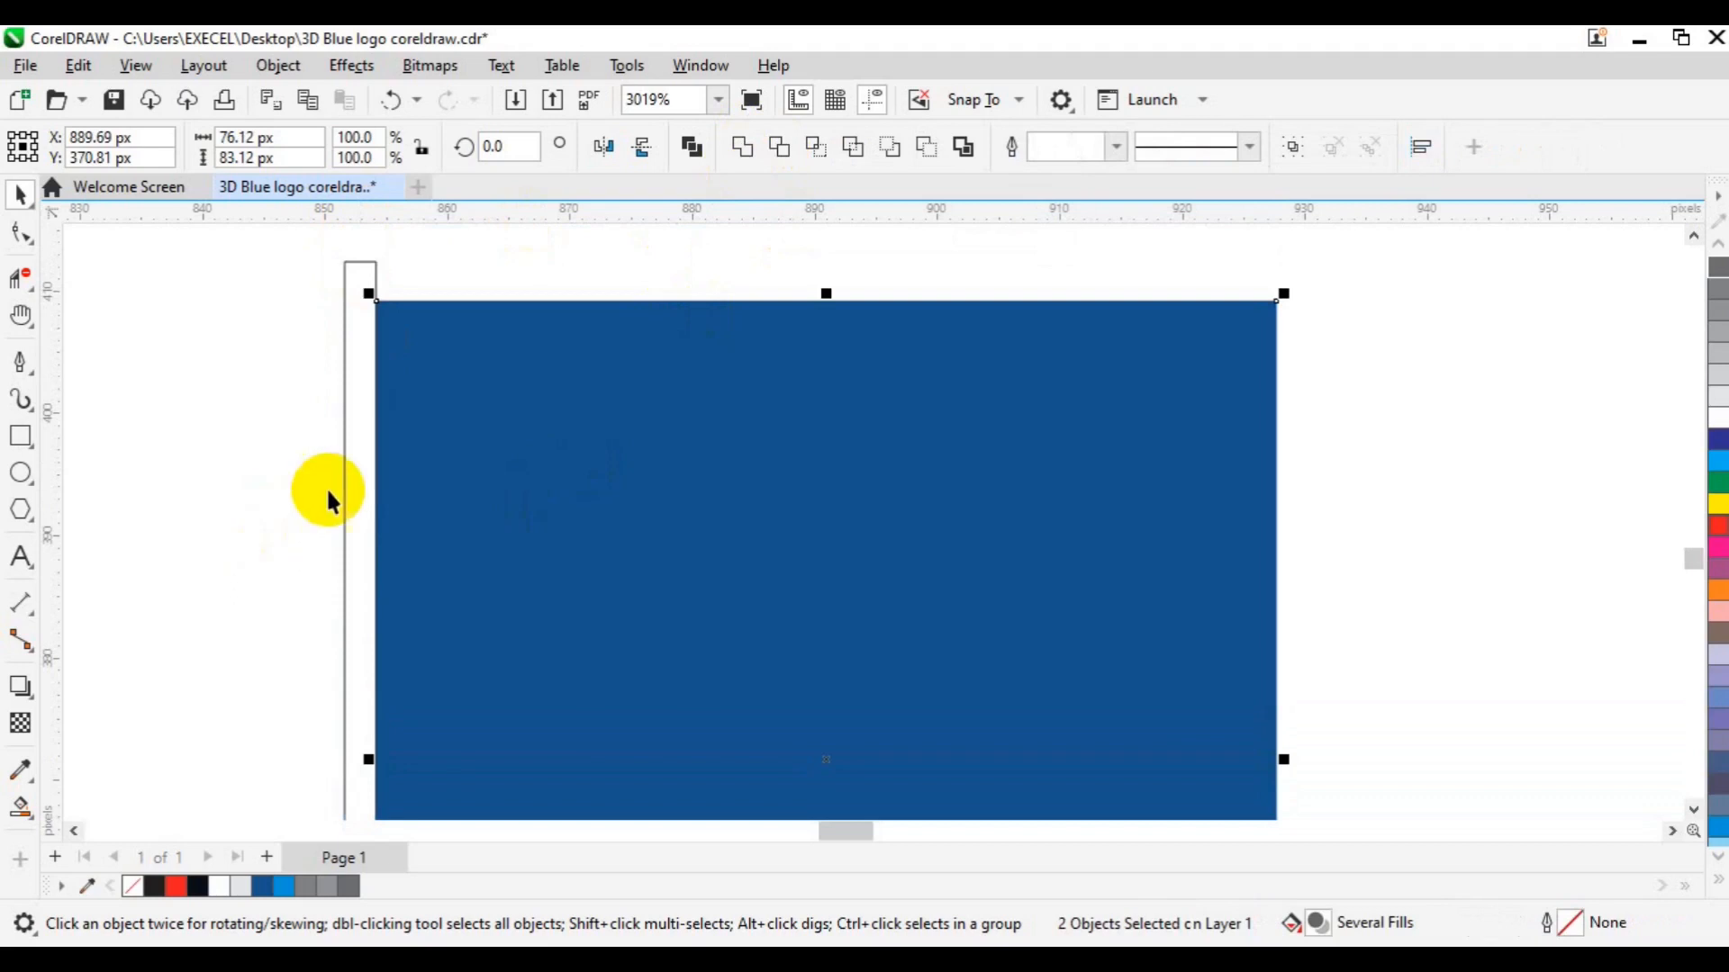
{"action": "left_click", "coordinate": [352, 488]}
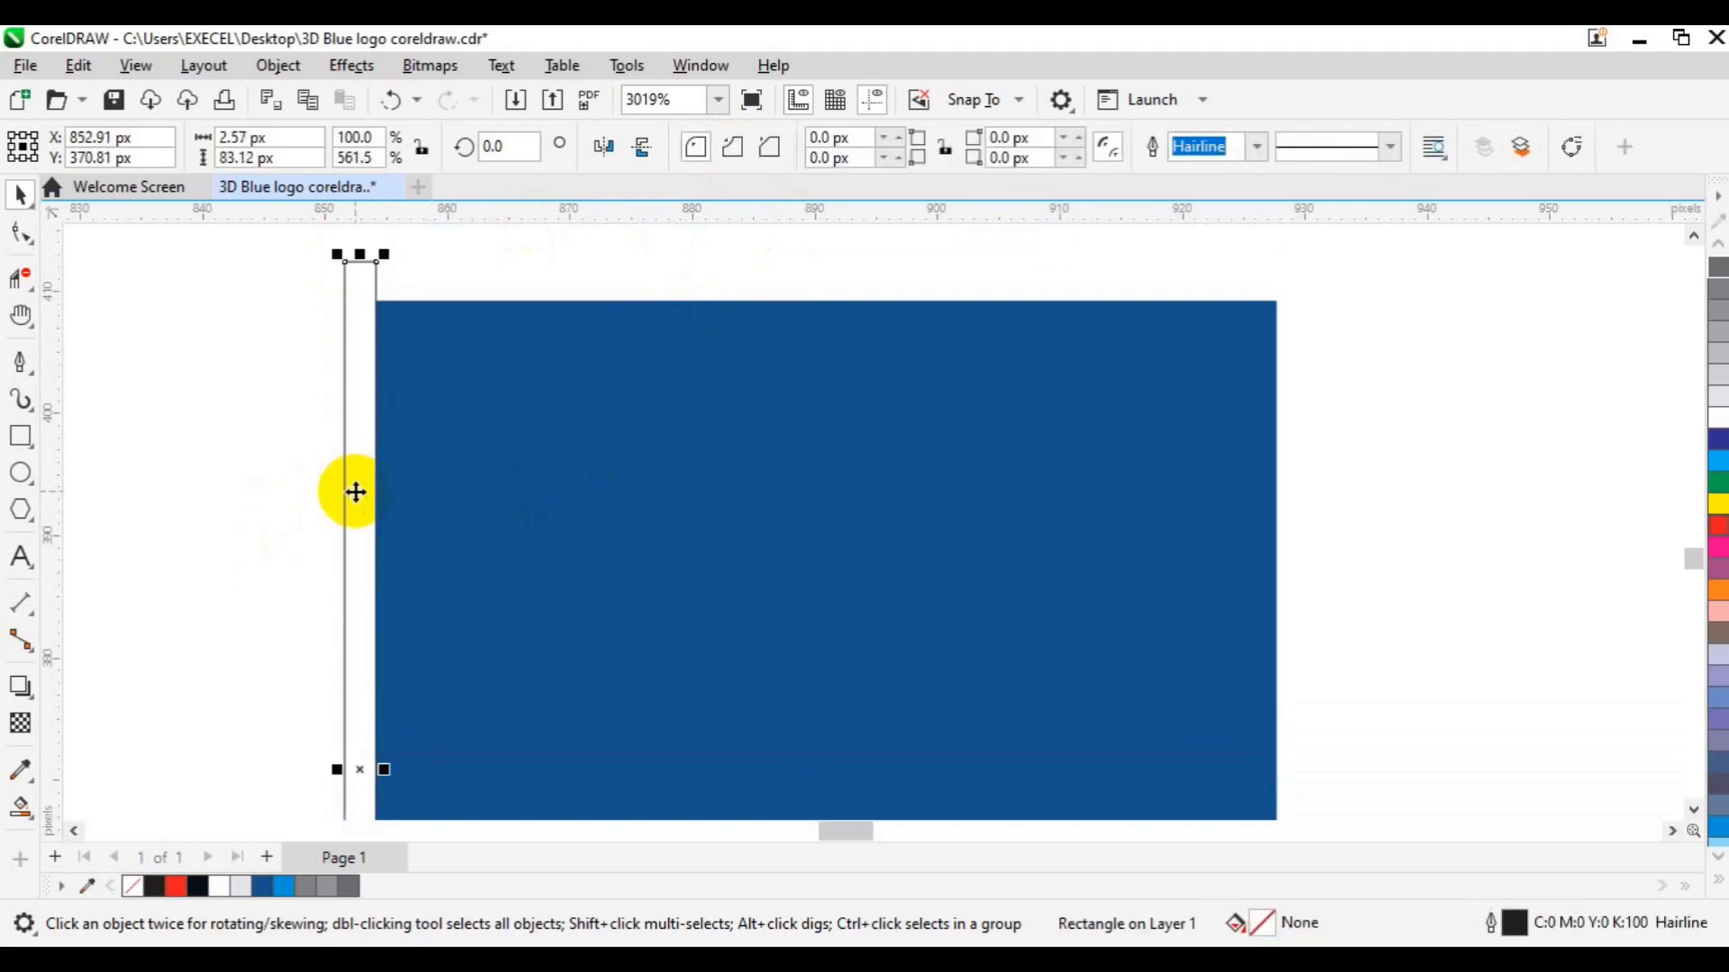
{"action": "key", "text": "Delete"}
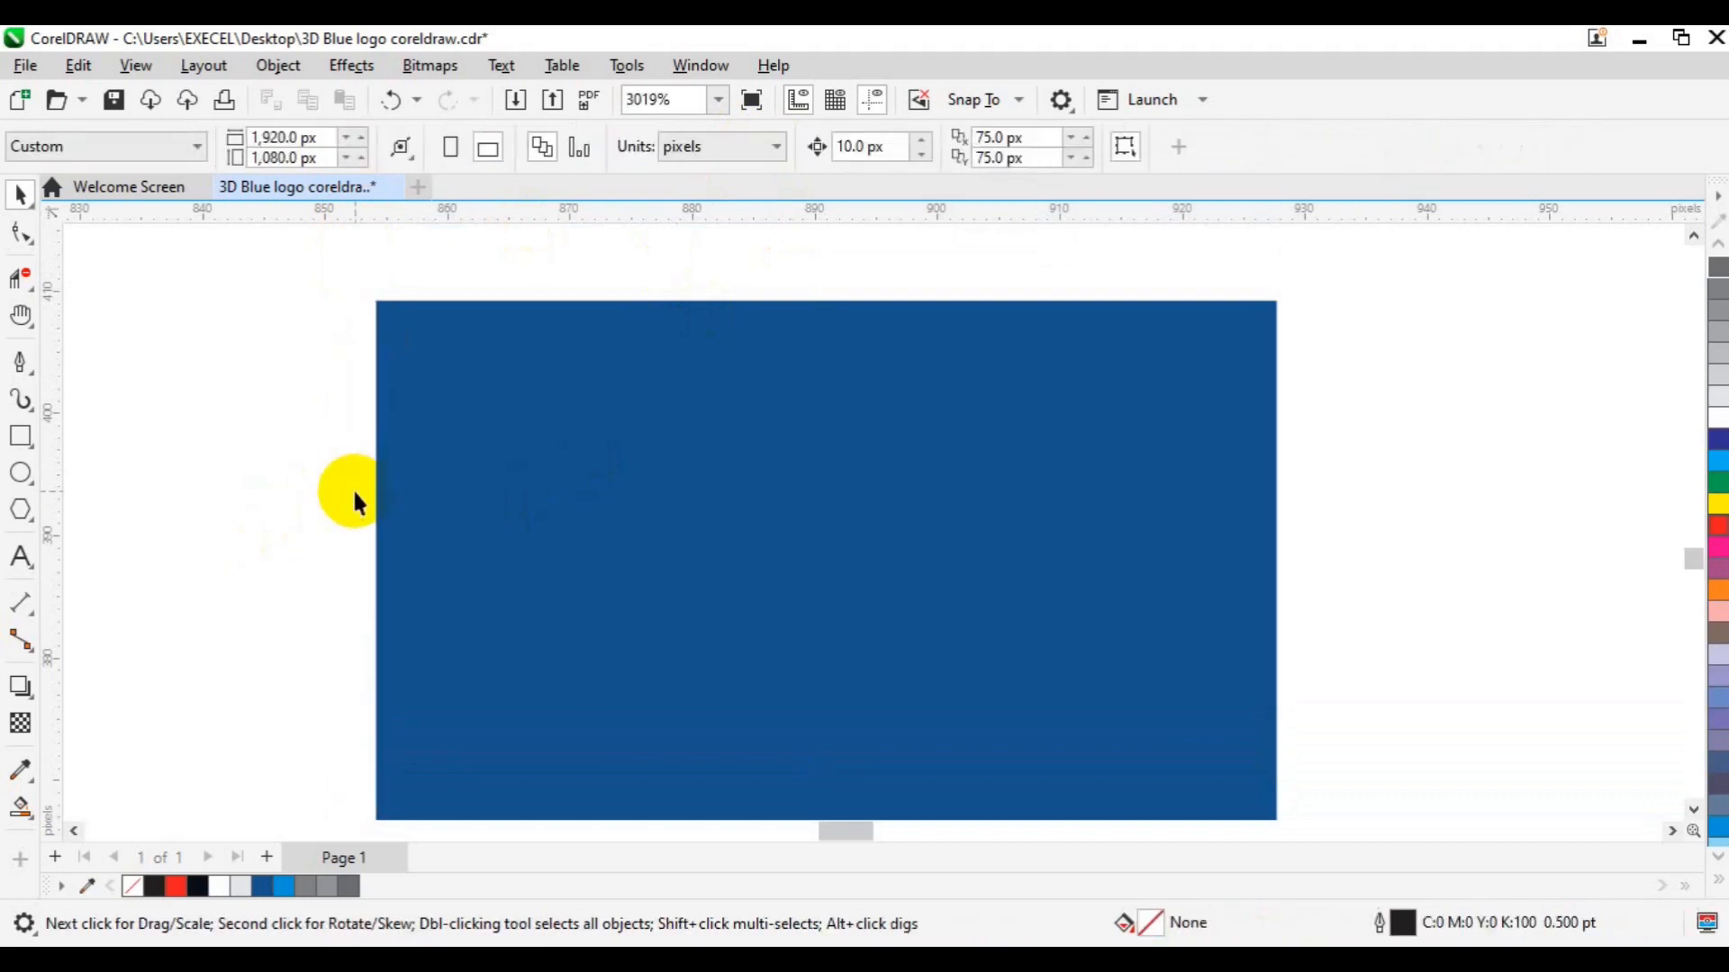
Step: Move the trimmed square slightly down to close the gap above the L-shaped piece
{"action": "scroll", "coordinate": [353, 488], "scroll_direction": "down", "scroll_amount": 1}
{"action": "scroll", "coordinate": [355, 501], "scroll_direction": "down", "scroll_amount": 2}
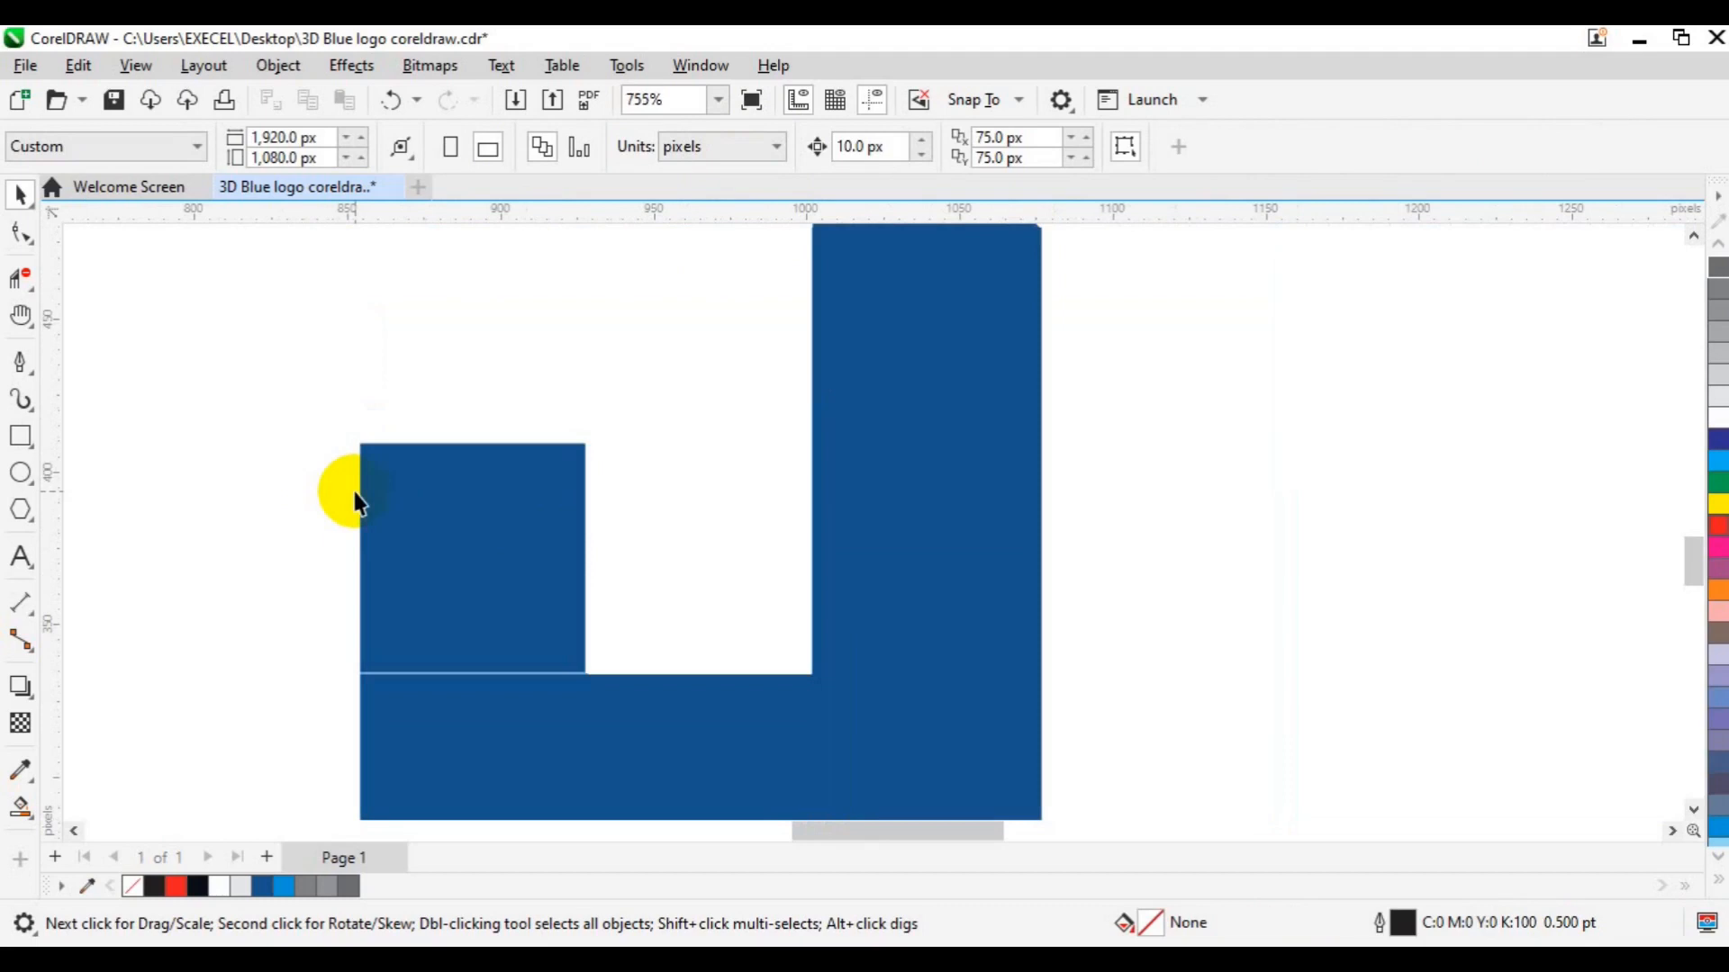
{"action": "left_click", "coordinate": [475, 512]}
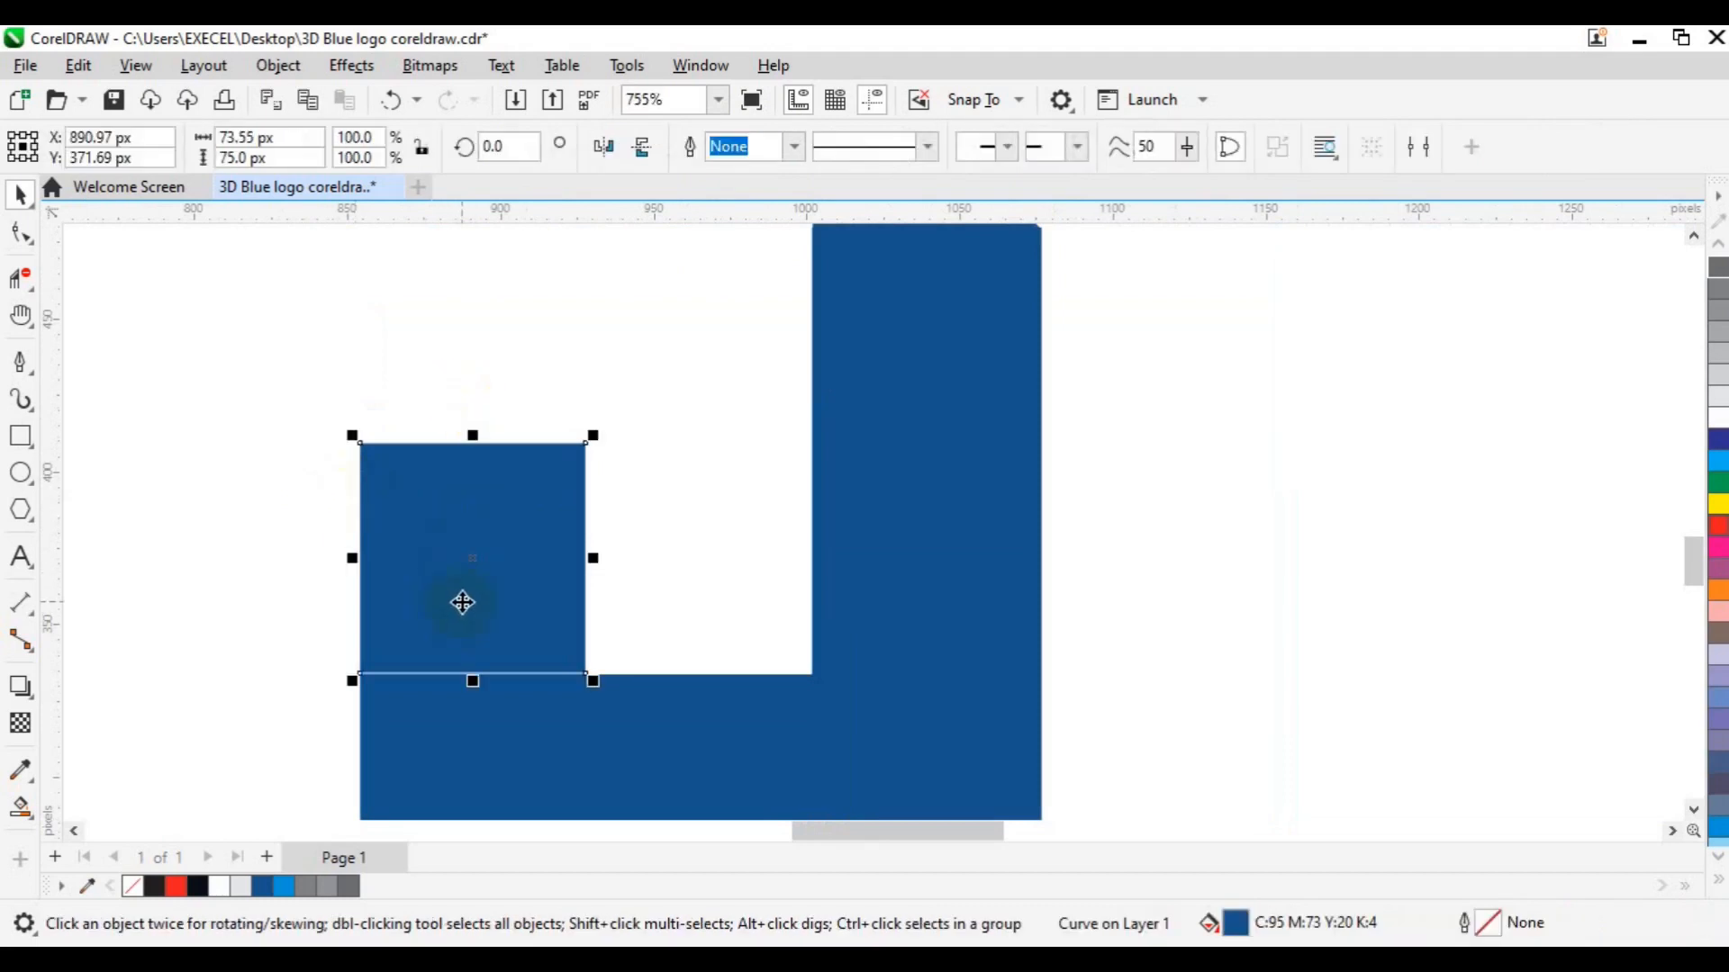
{"action": "left_click_drag", "start_coordinate": [463, 602], "coordinate": [462, 604]}
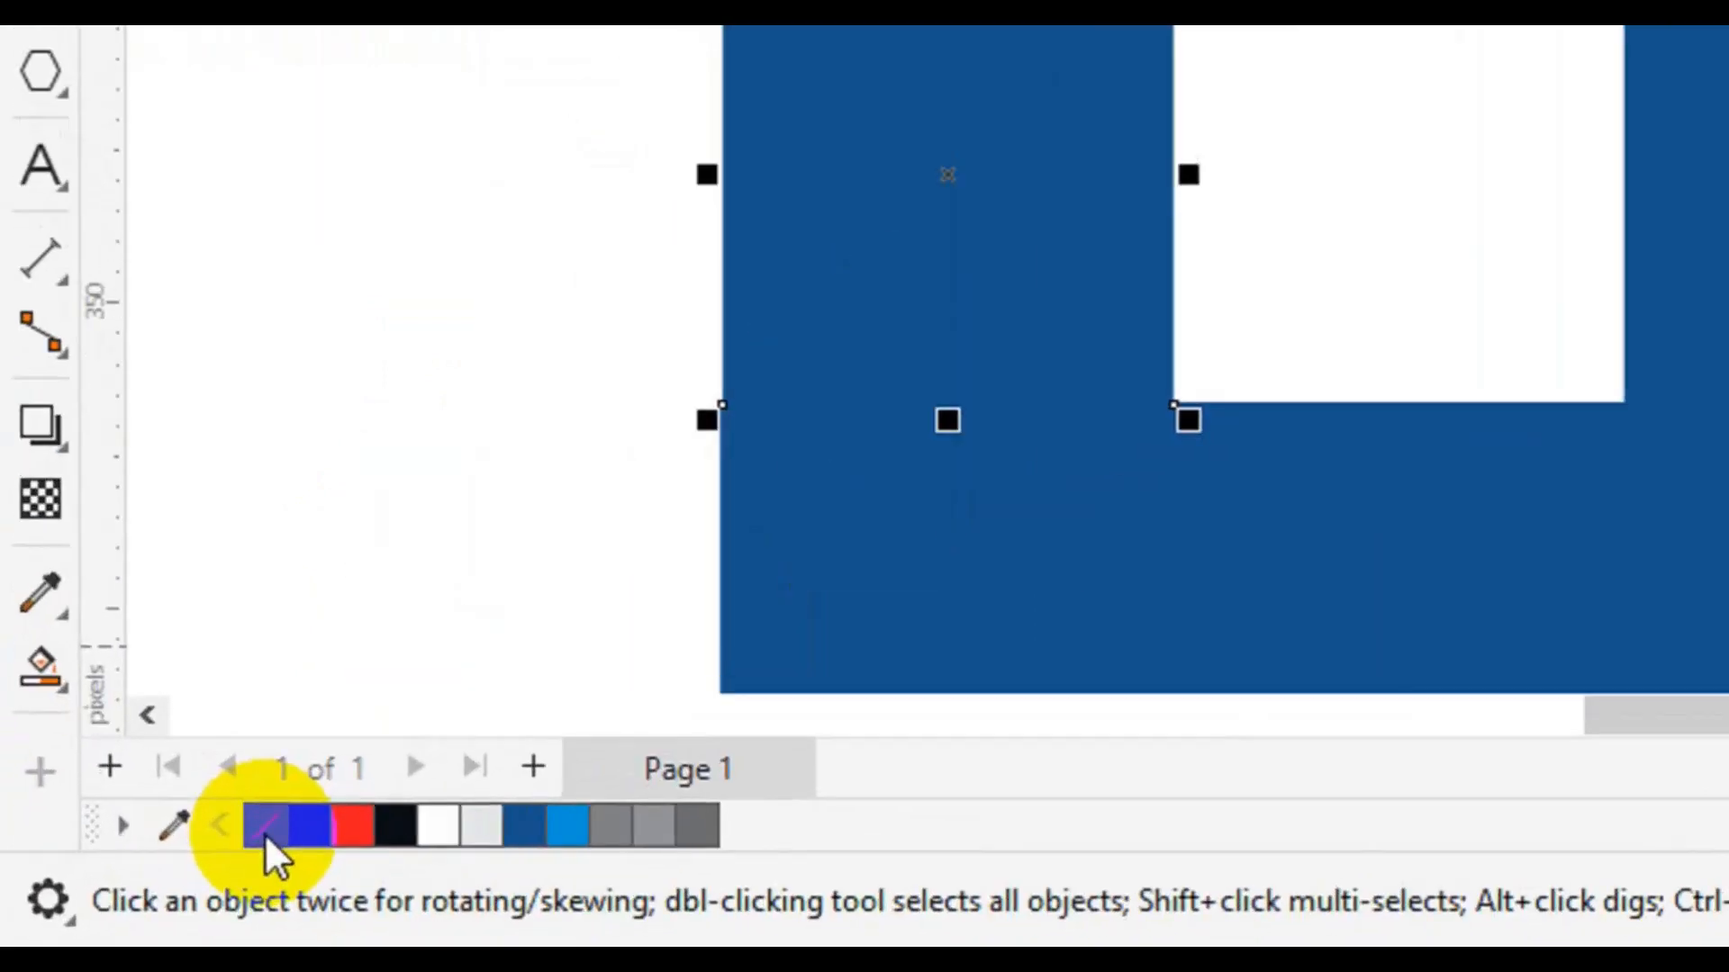
Step: Remove the small square's fill and give it a black Hairline outline
{"action": "left_click", "coordinate": [265, 833]}
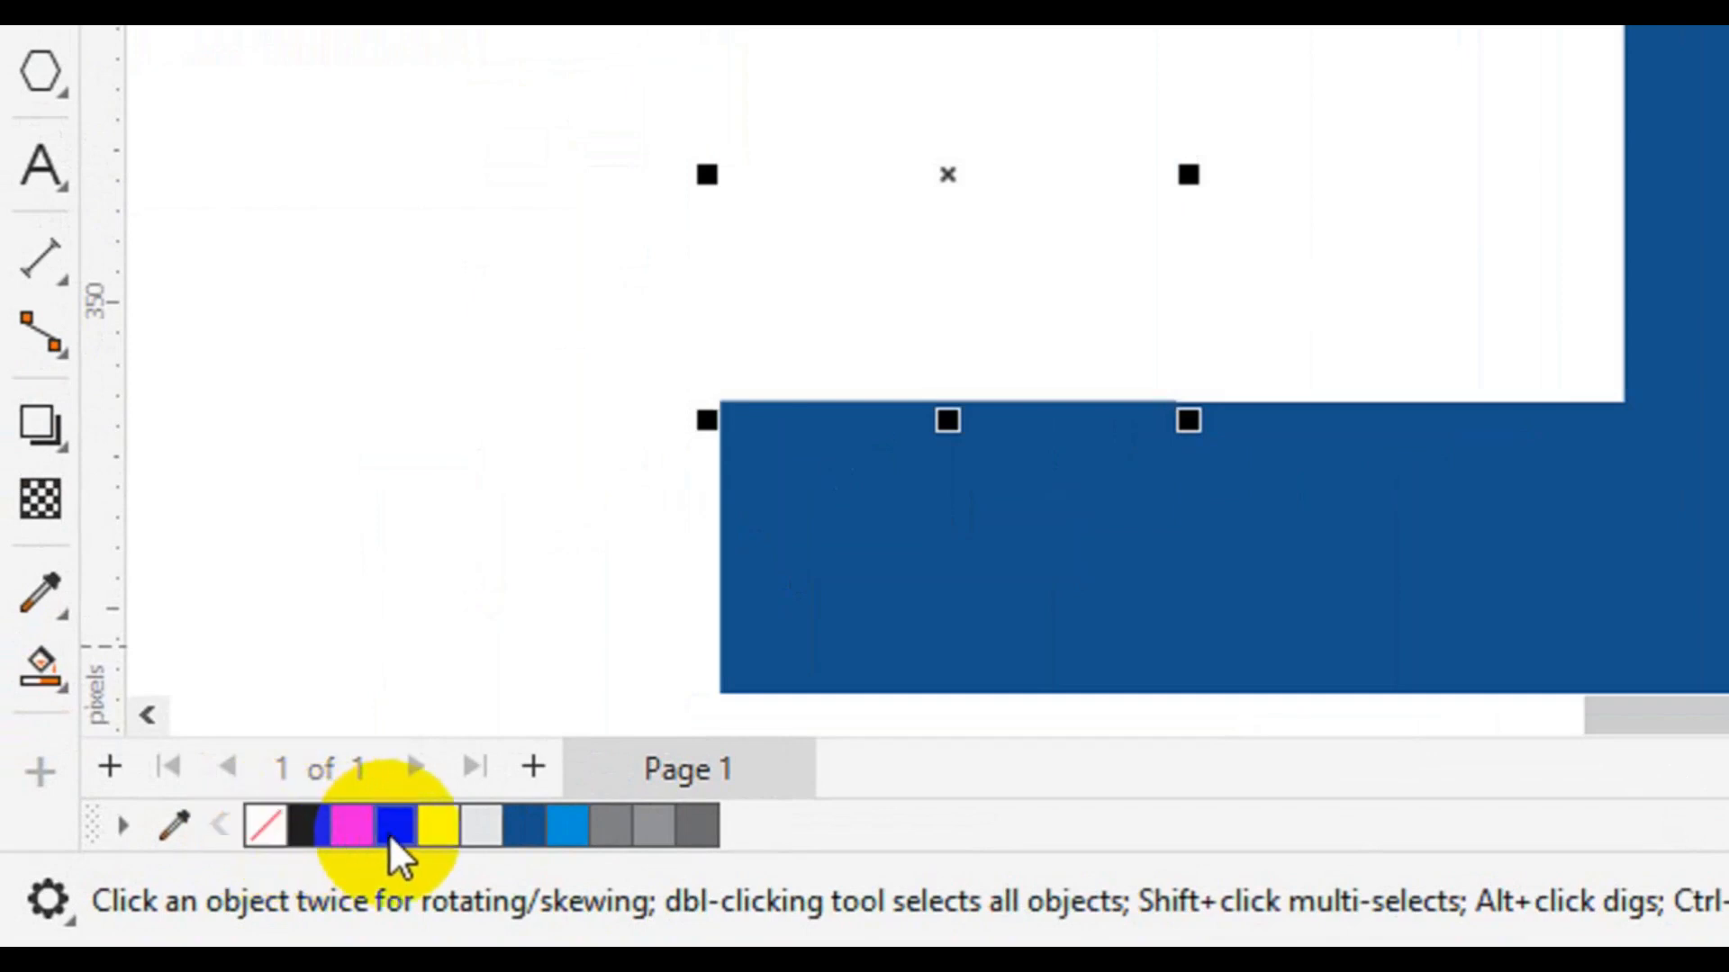
{"action": "right_click", "coordinate": [389, 837]}
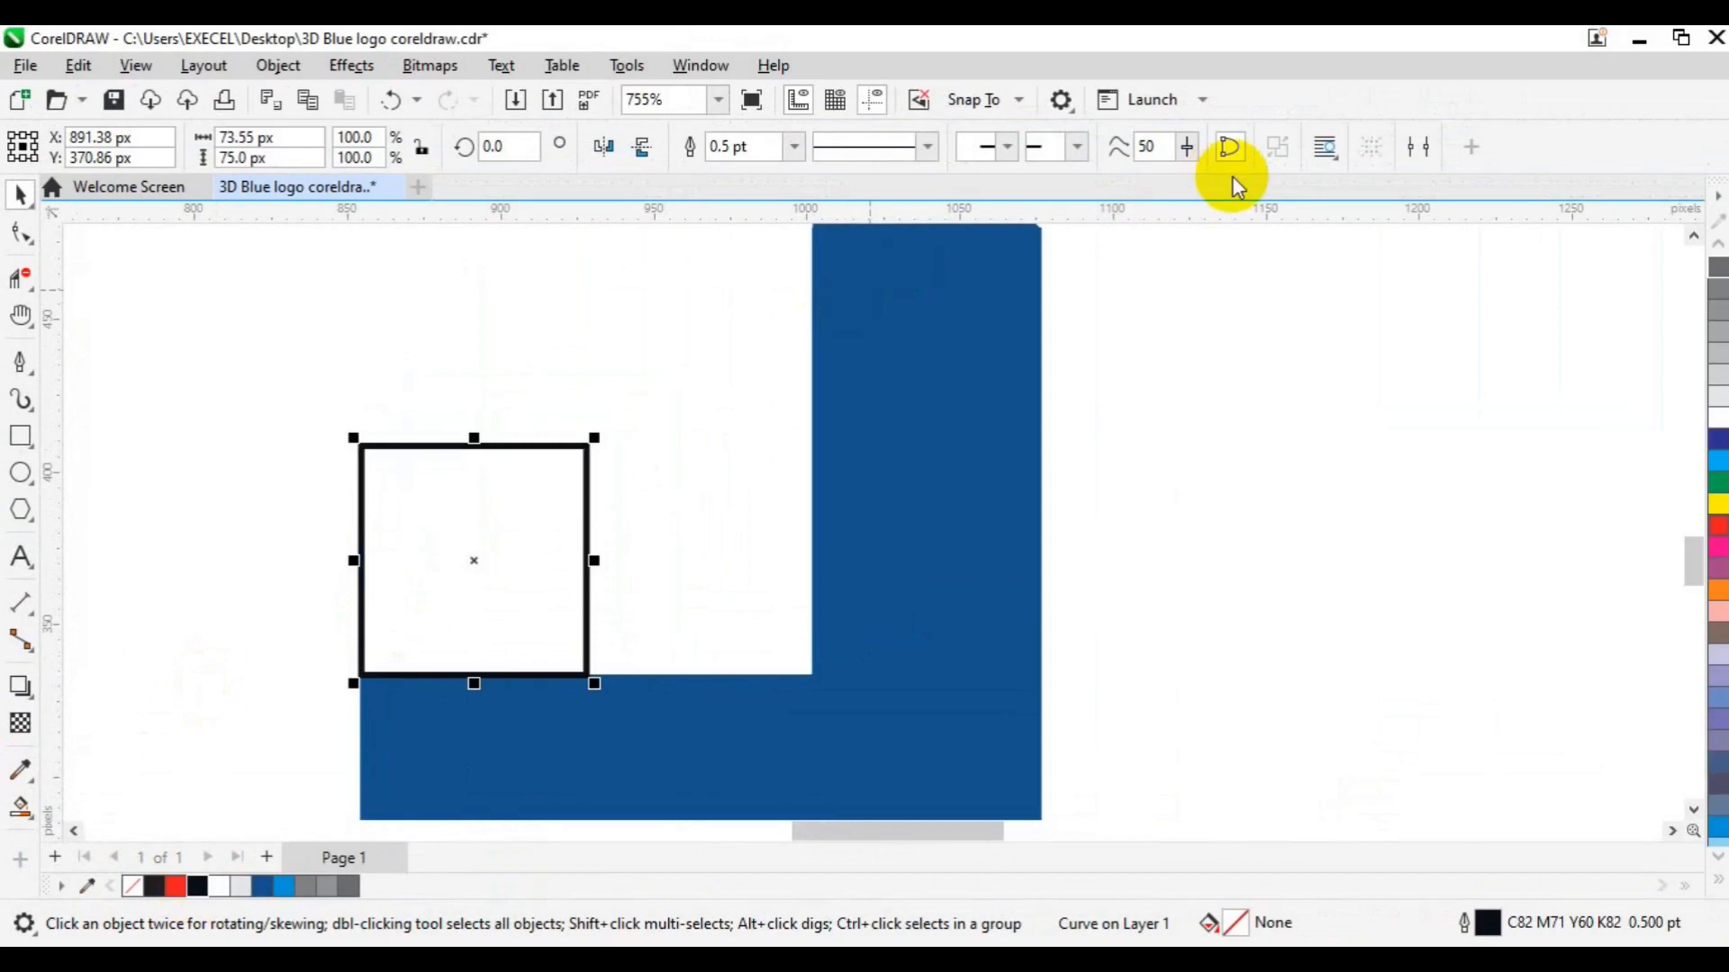
{"action": "left_click", "coordinate": [796, 147]}
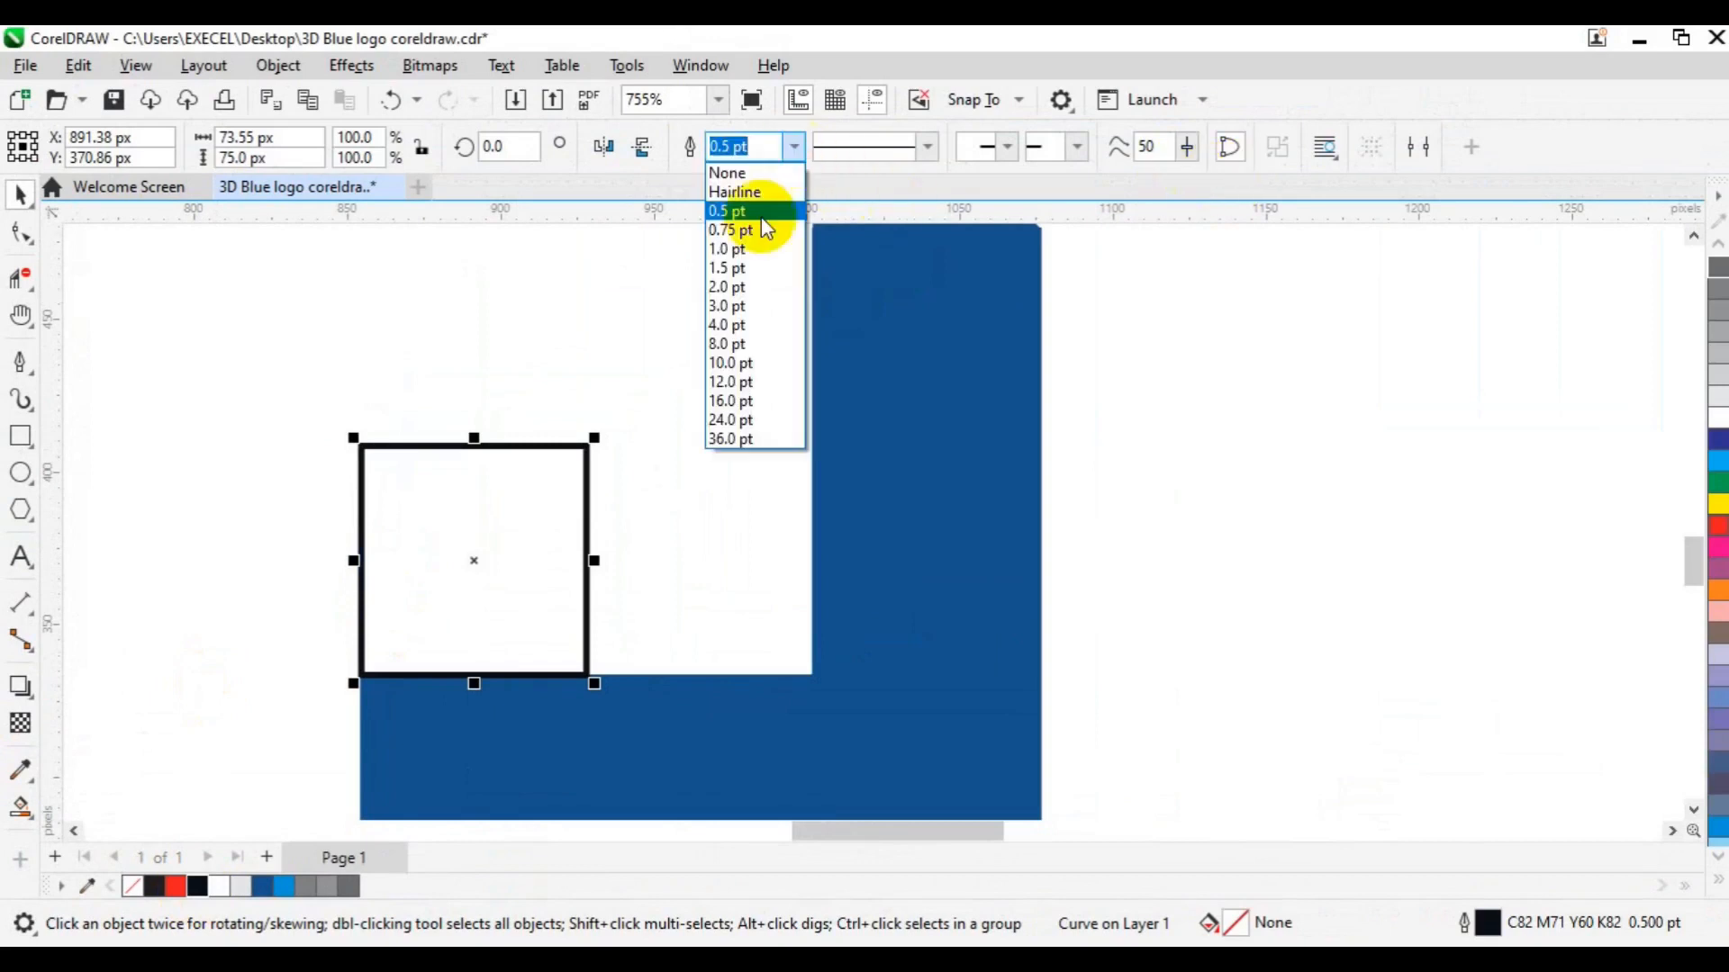
{"action": "left_click", "coordinate": [770, 194]}
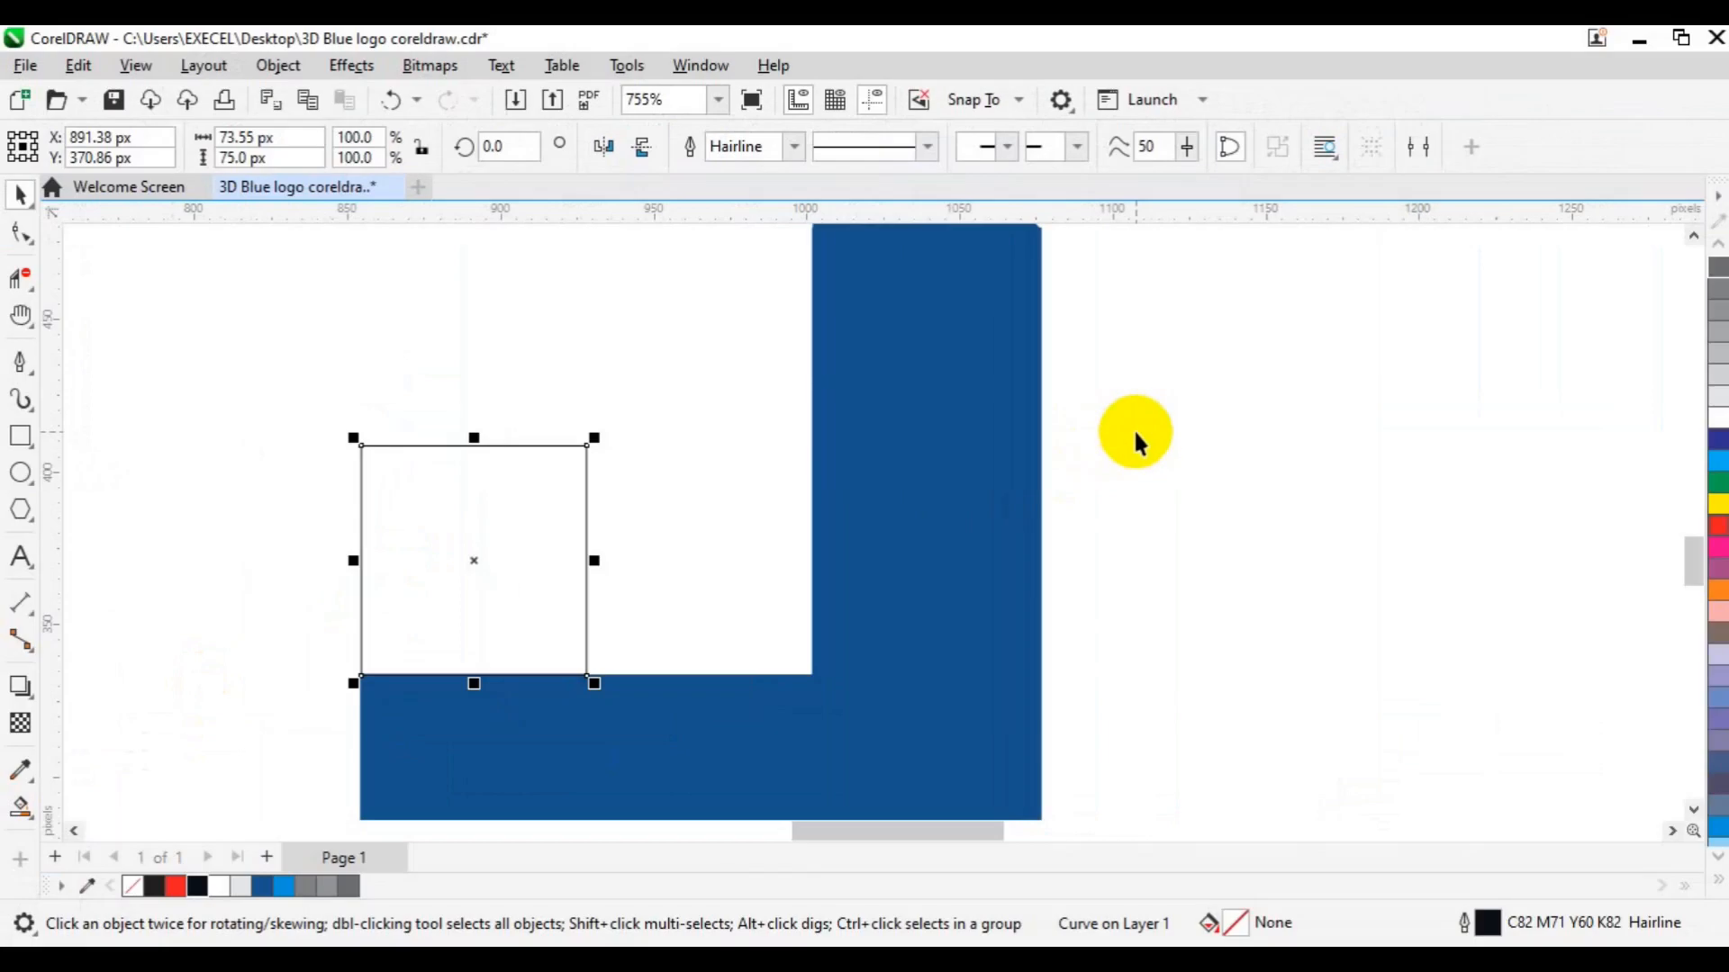
Step: Apply a fountain fill to the L-shaped piece with Interactive Fill and copy the blue gradient onto it from the reference logo
{"action": "scroll", "coordinate": [1133, 429], "scroll_direction": "down", "scroll_amount": 2}
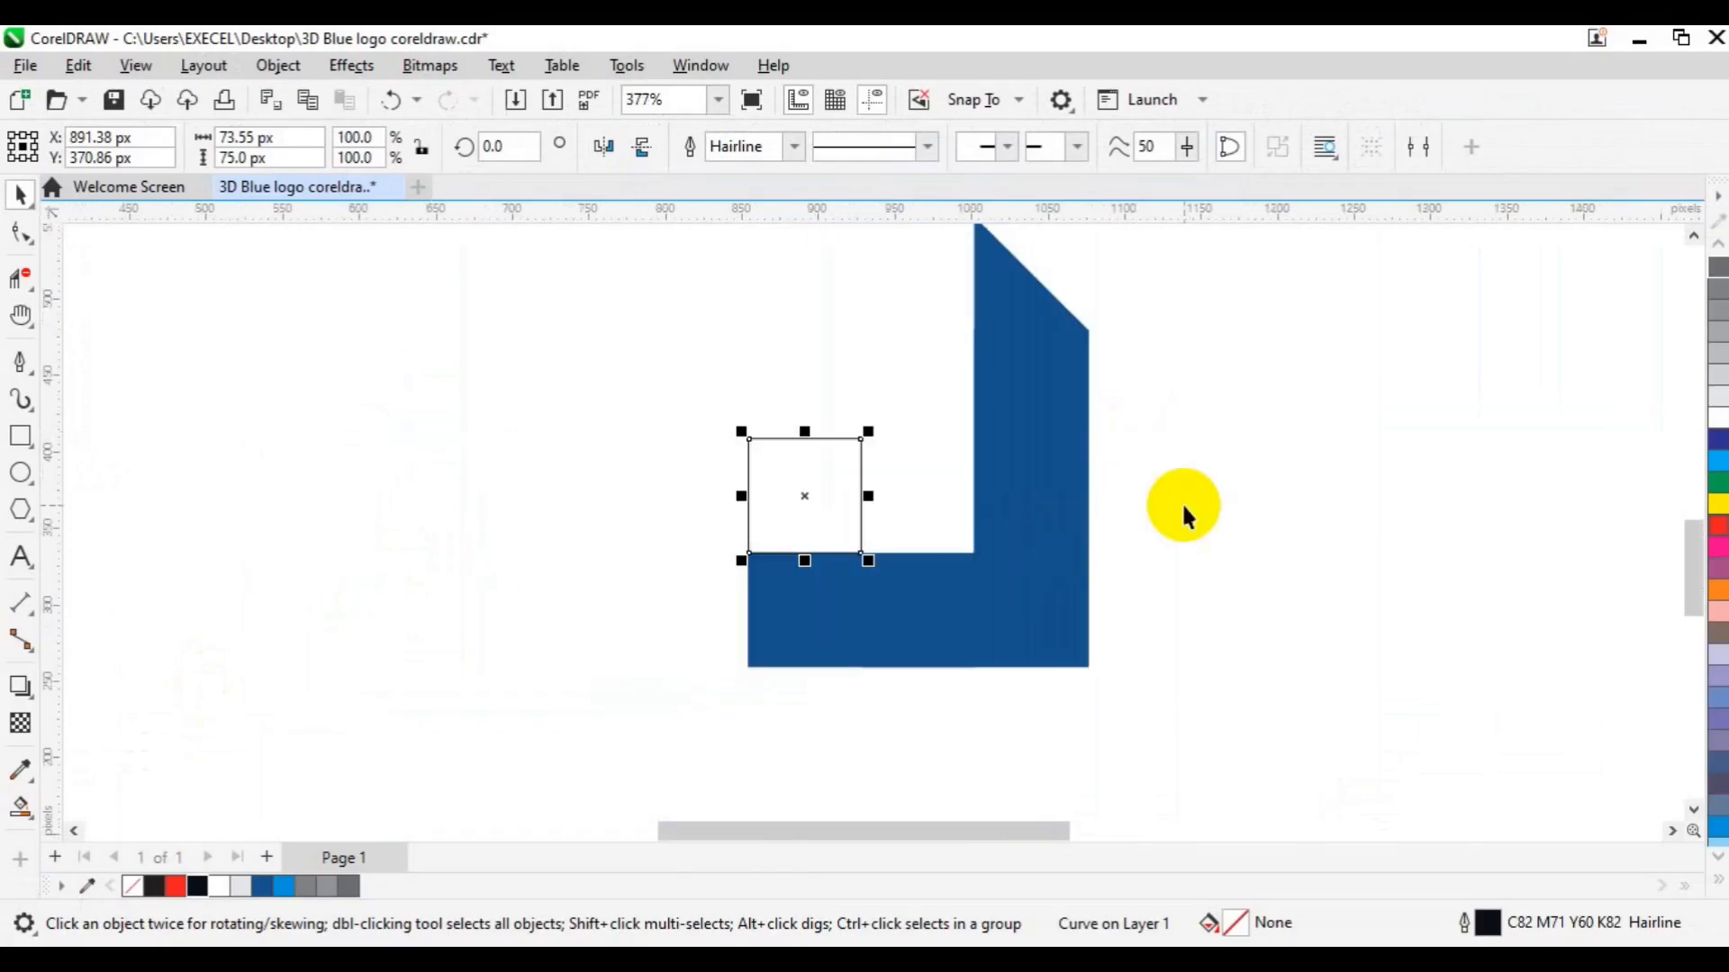
{"action": "scroll", "coordinate": [1181, 501], "scroll_direction": "down", "scroll_amount": 2}
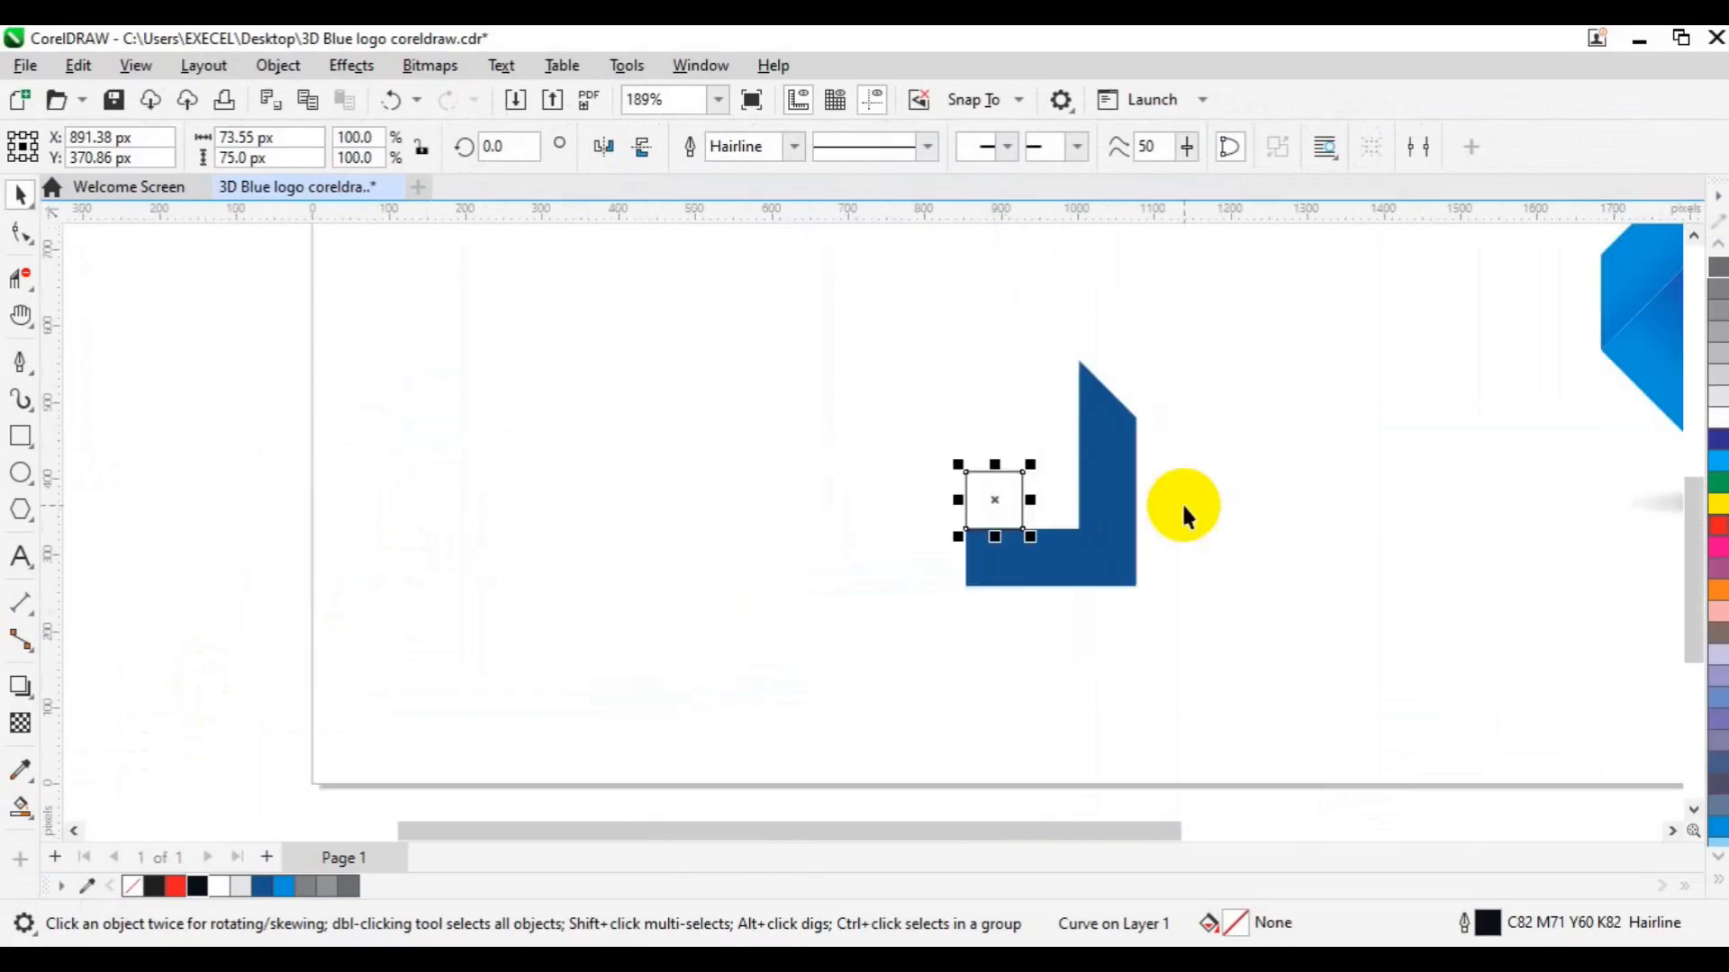
{"action": "left_click", "coordinate": [1110, 595]}
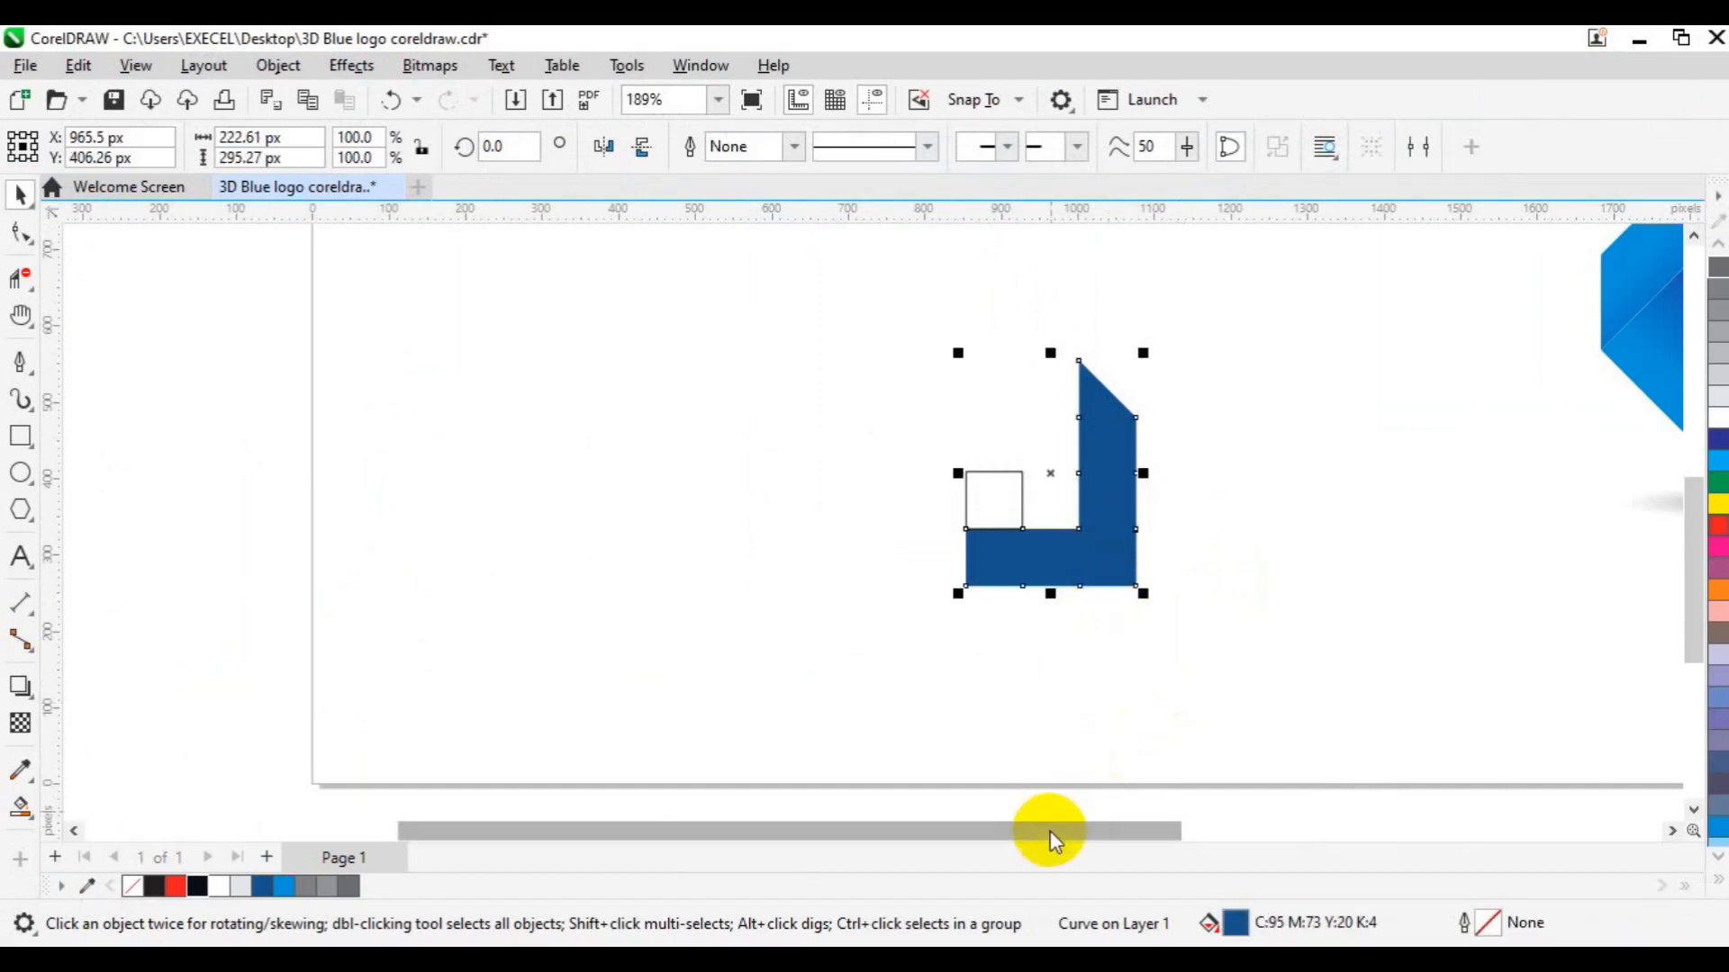
{"action": "left_click_drag", "start_coordinate": [1048, 840], "coordinate": [1110, 846]}
{"action": "left_click_drag", "start_coordinate": [1148, 840], "coordinate": [1158, 840]}
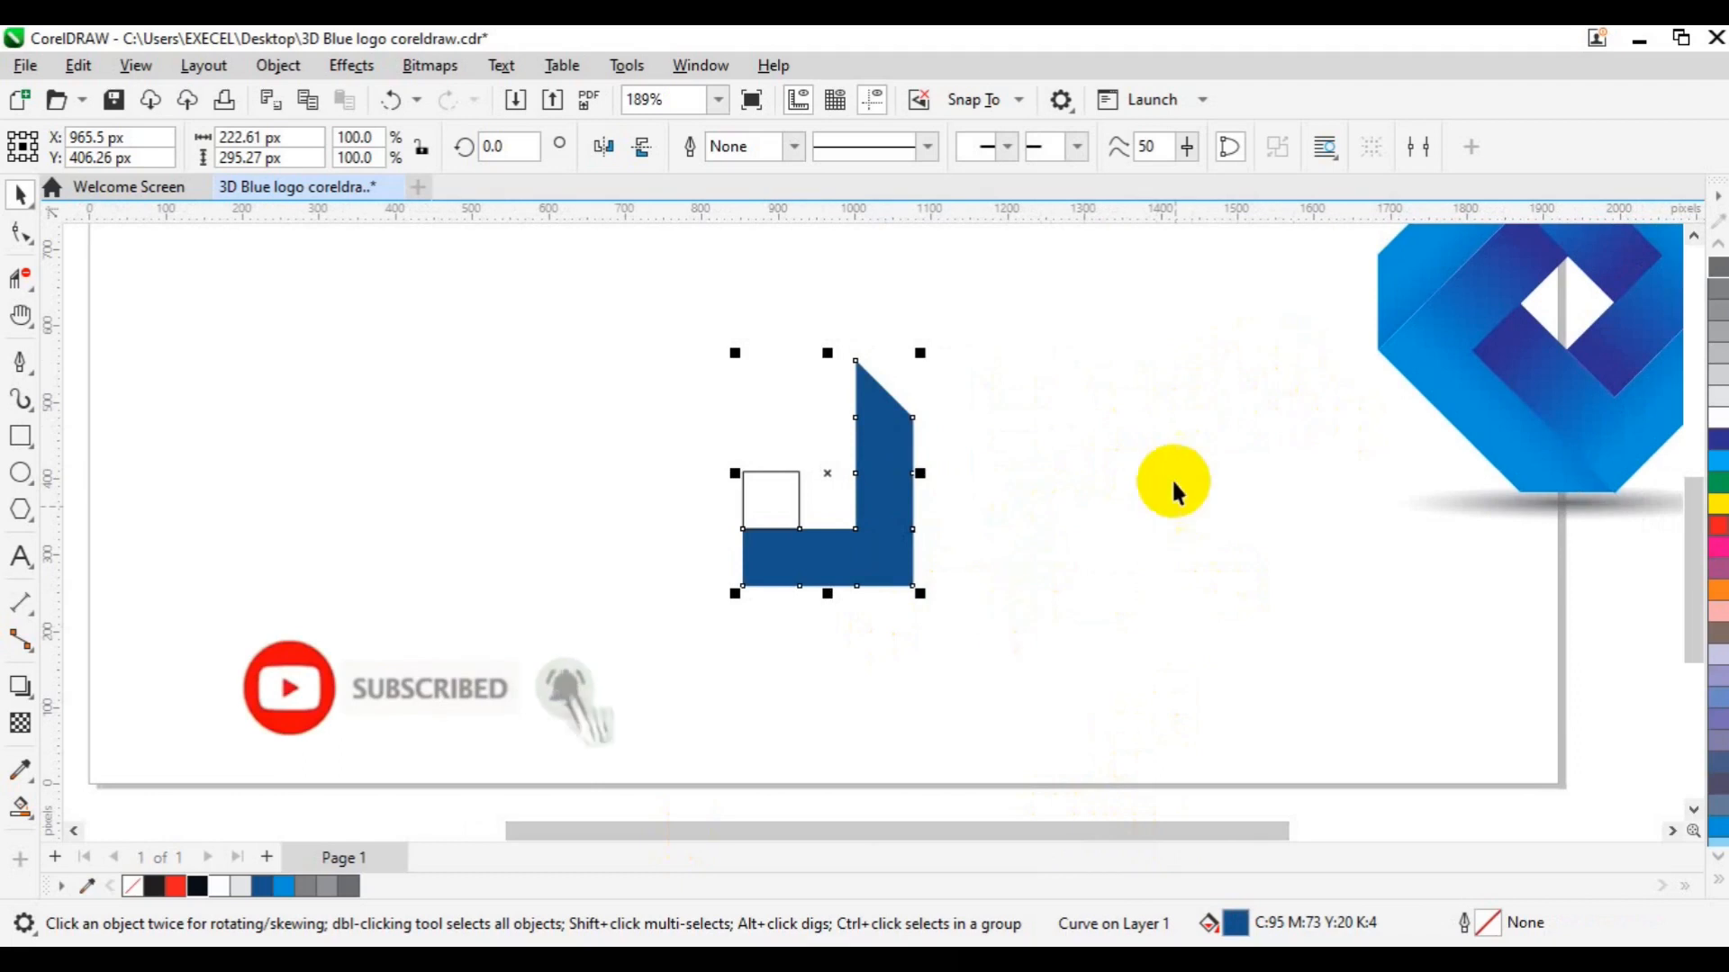
{"action": "left_click", "coordinate": [419, 669]}
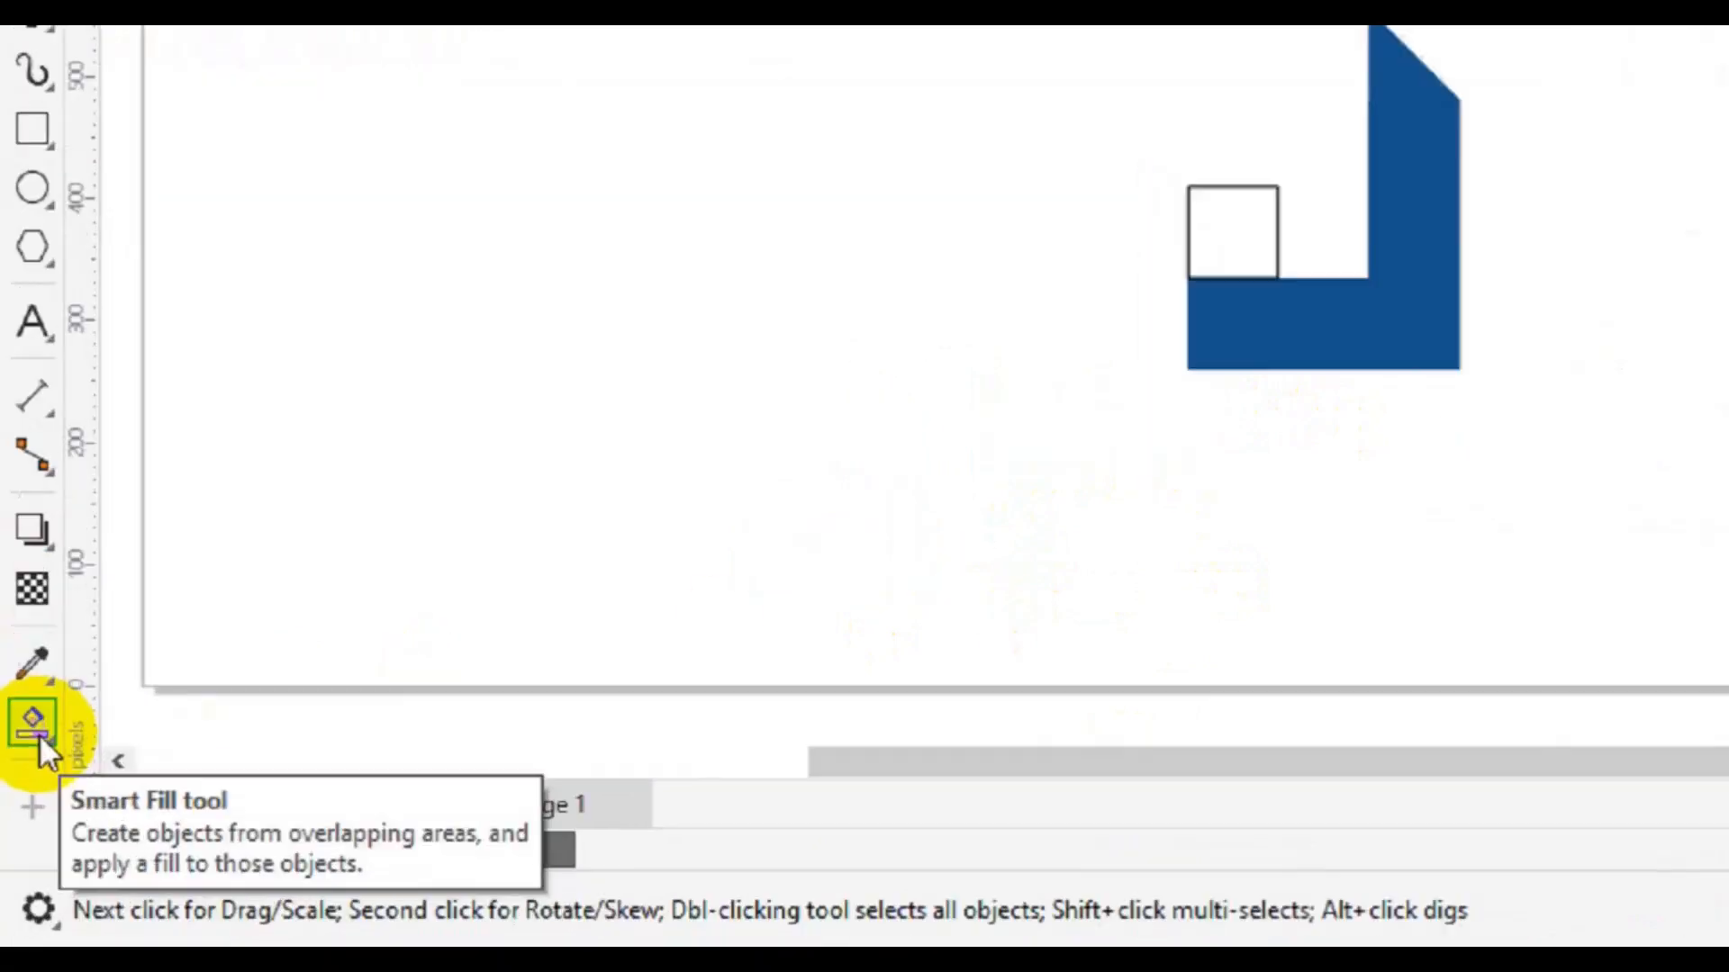
{"action": "left_click", "coordinate": [36, 727]}
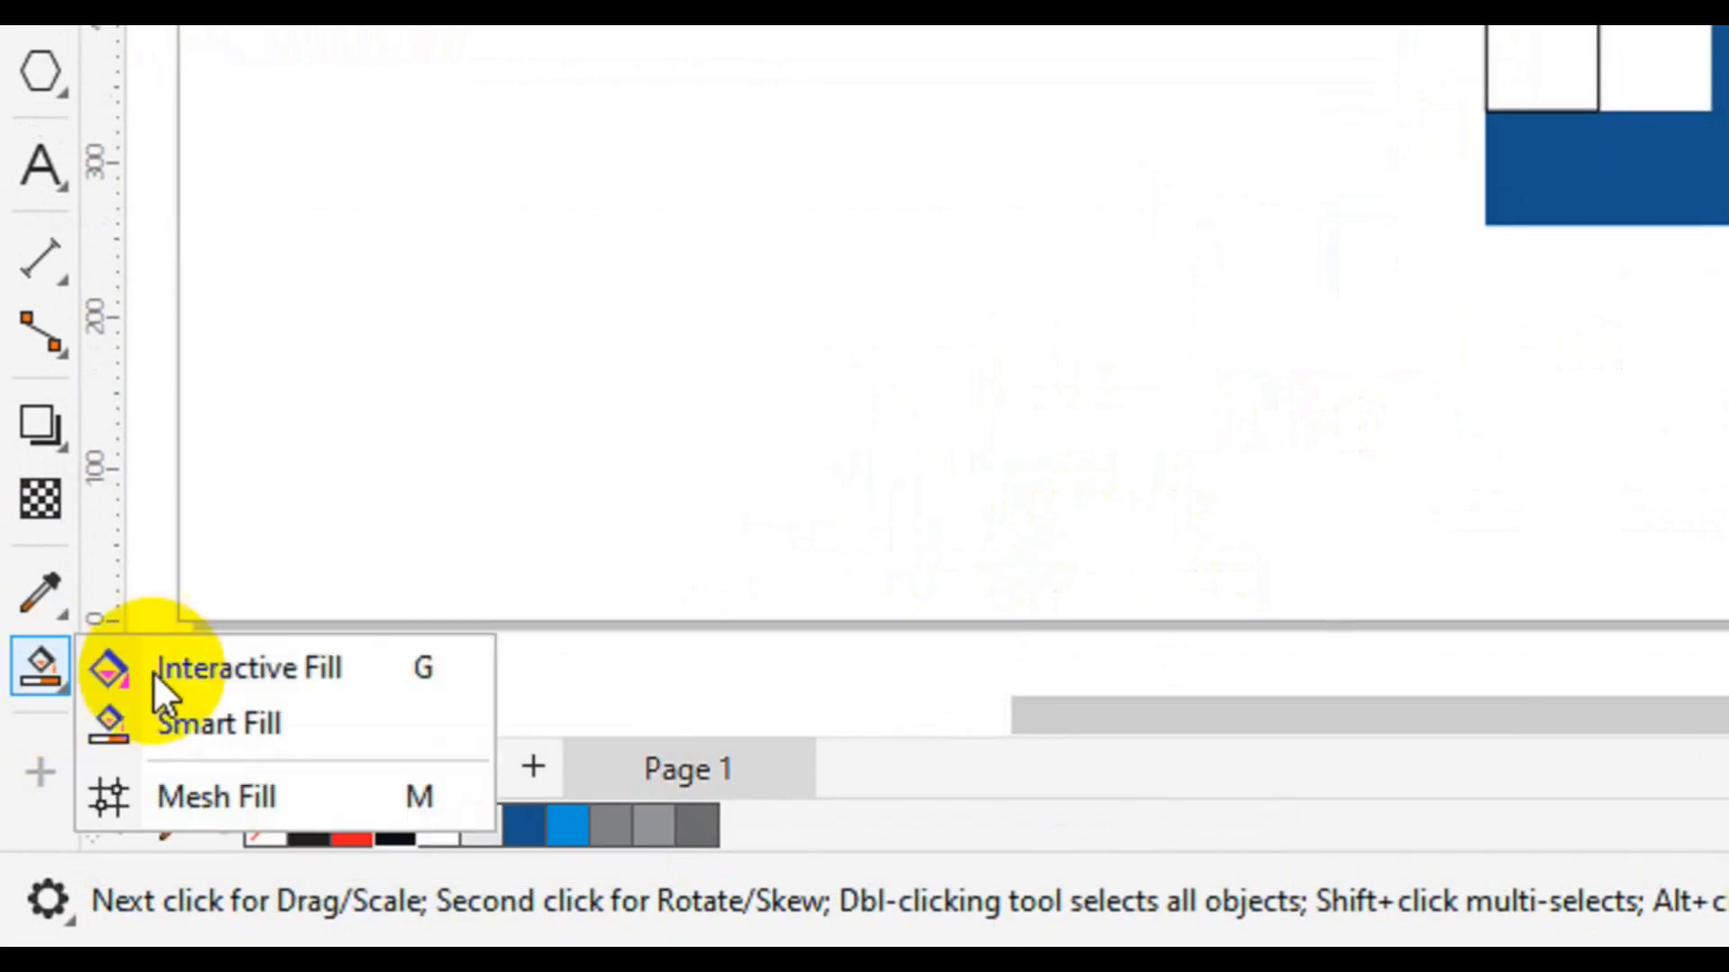
{"action": "left_click", "coordinate": [216, 673]}
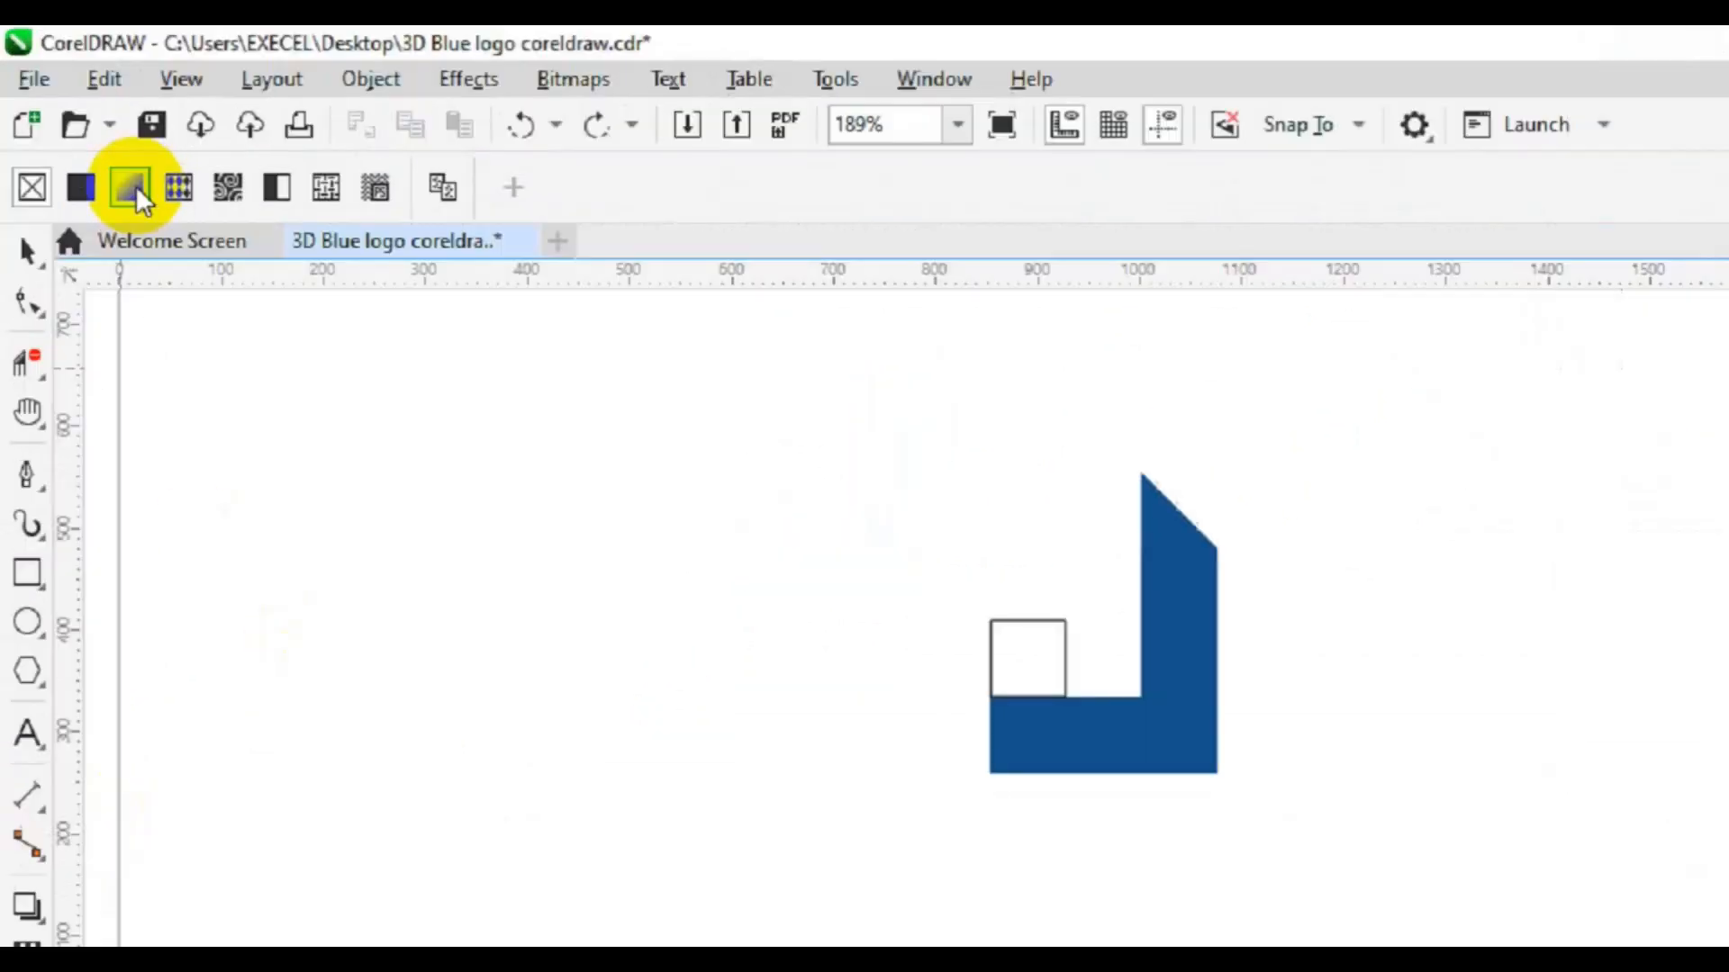
{"action": "left_click", "coordinate": [203, 266]}
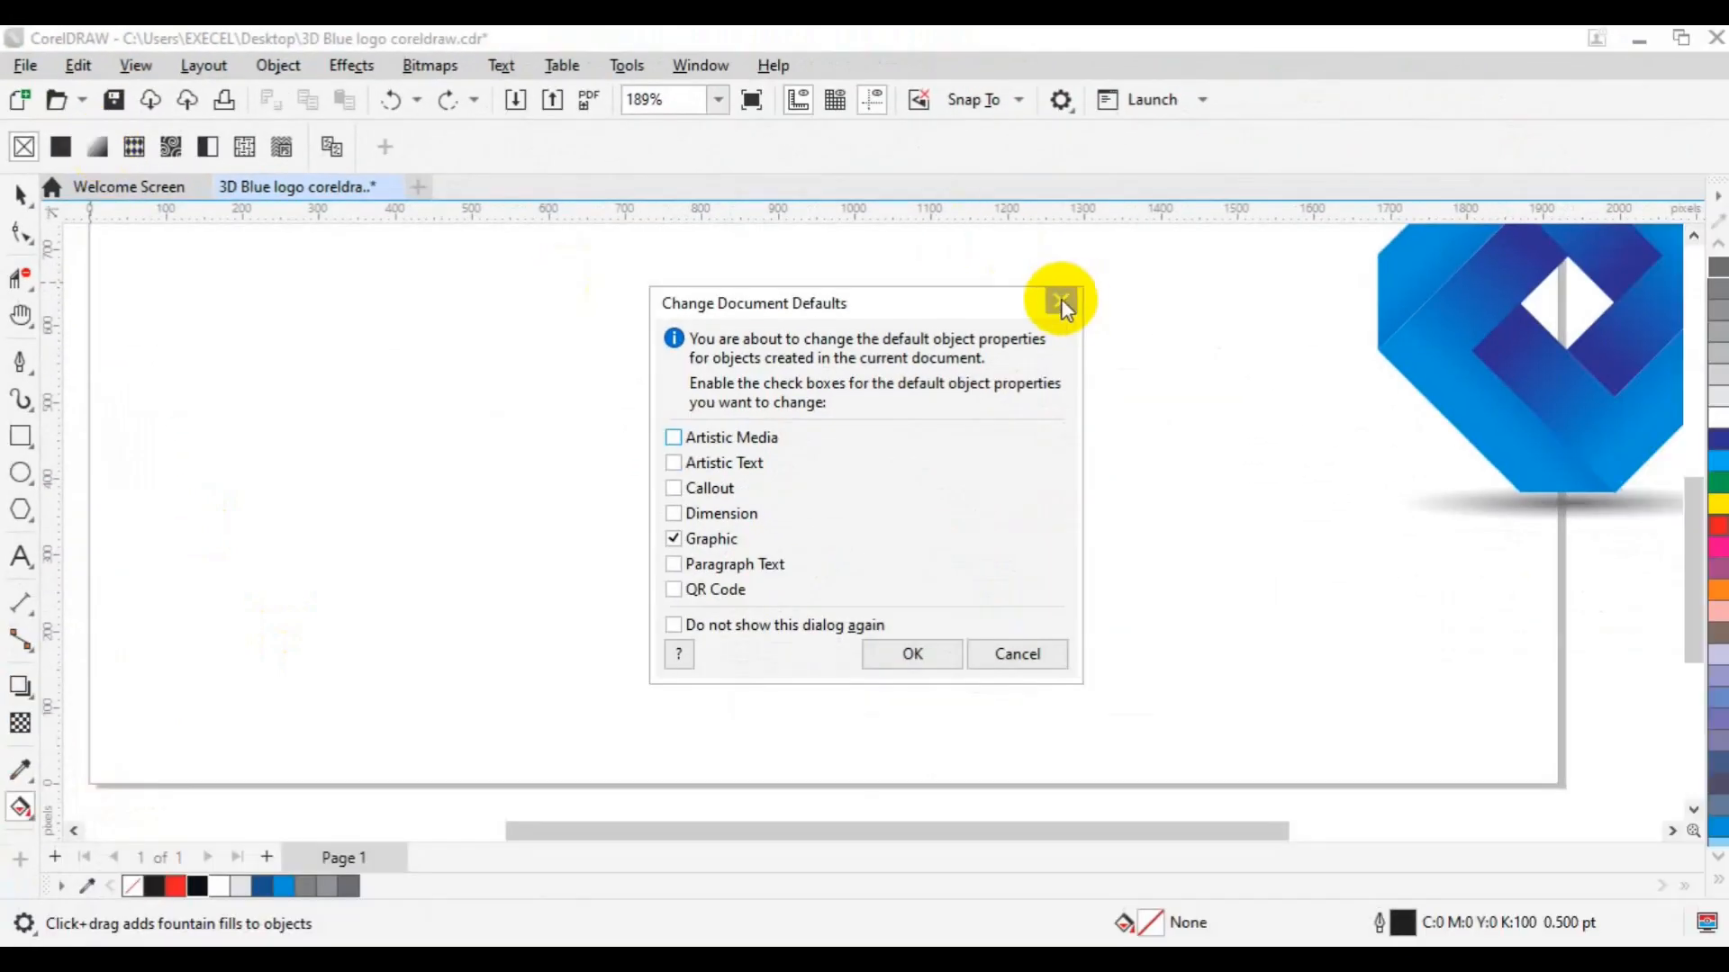
{"action": "left_click", "coordinate": [1061, 302]}
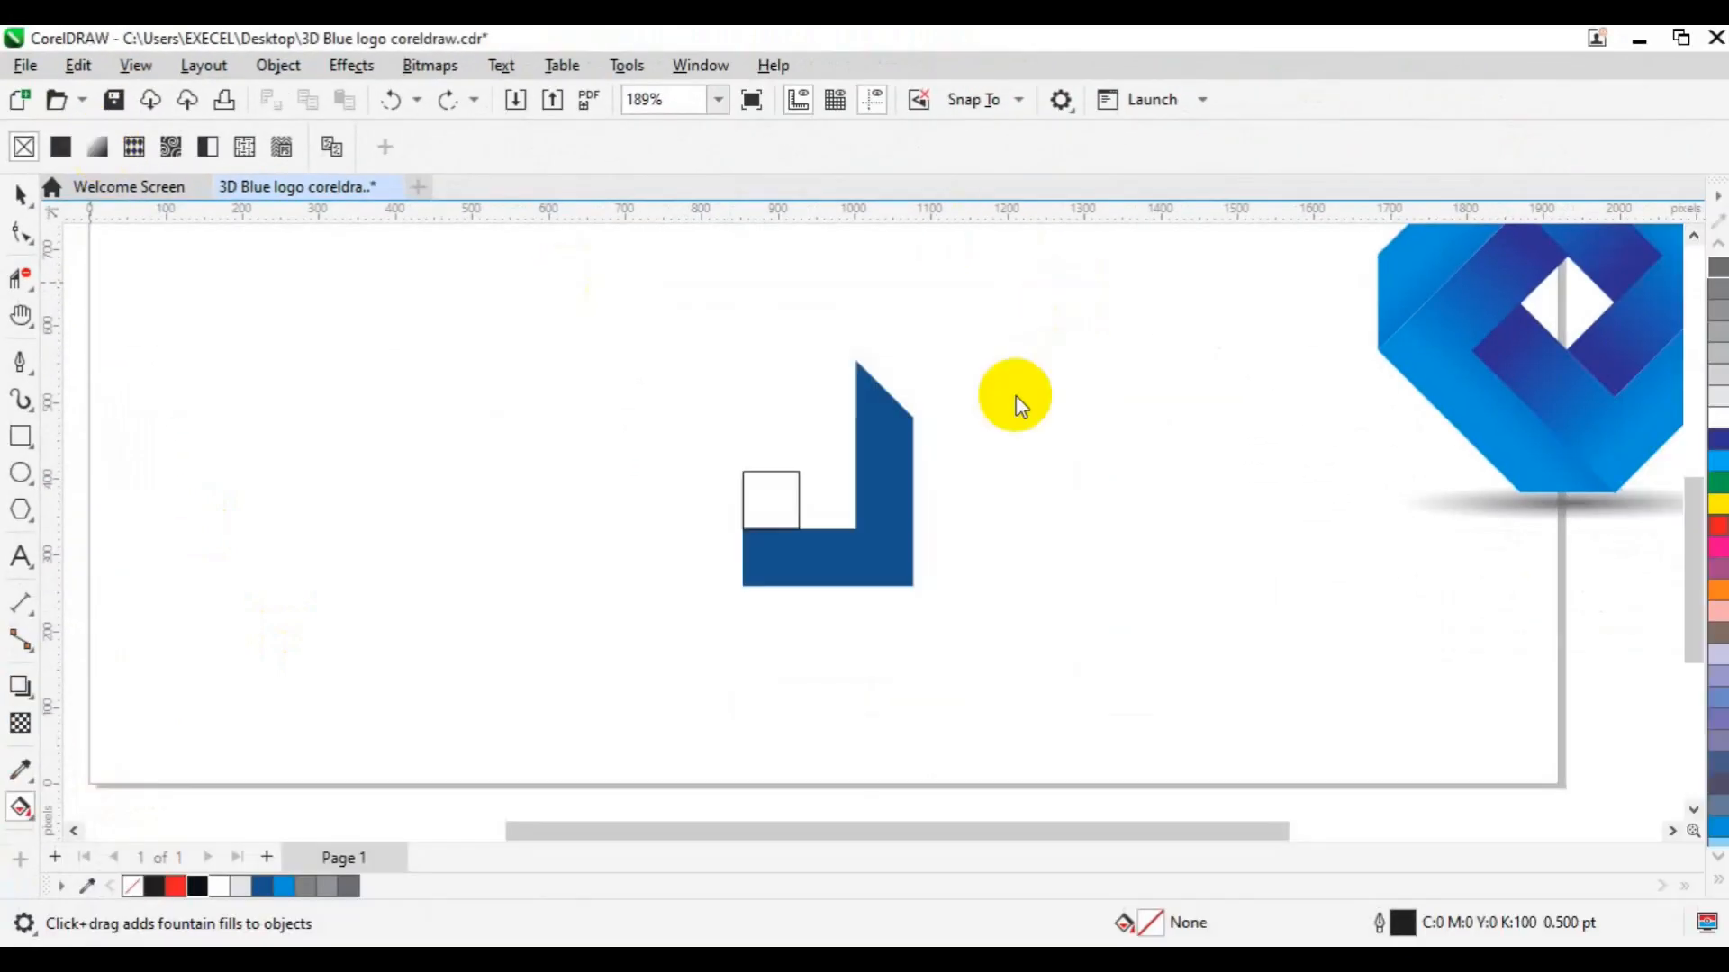
{"action": "left_click", "coordinate": [907, 542]}
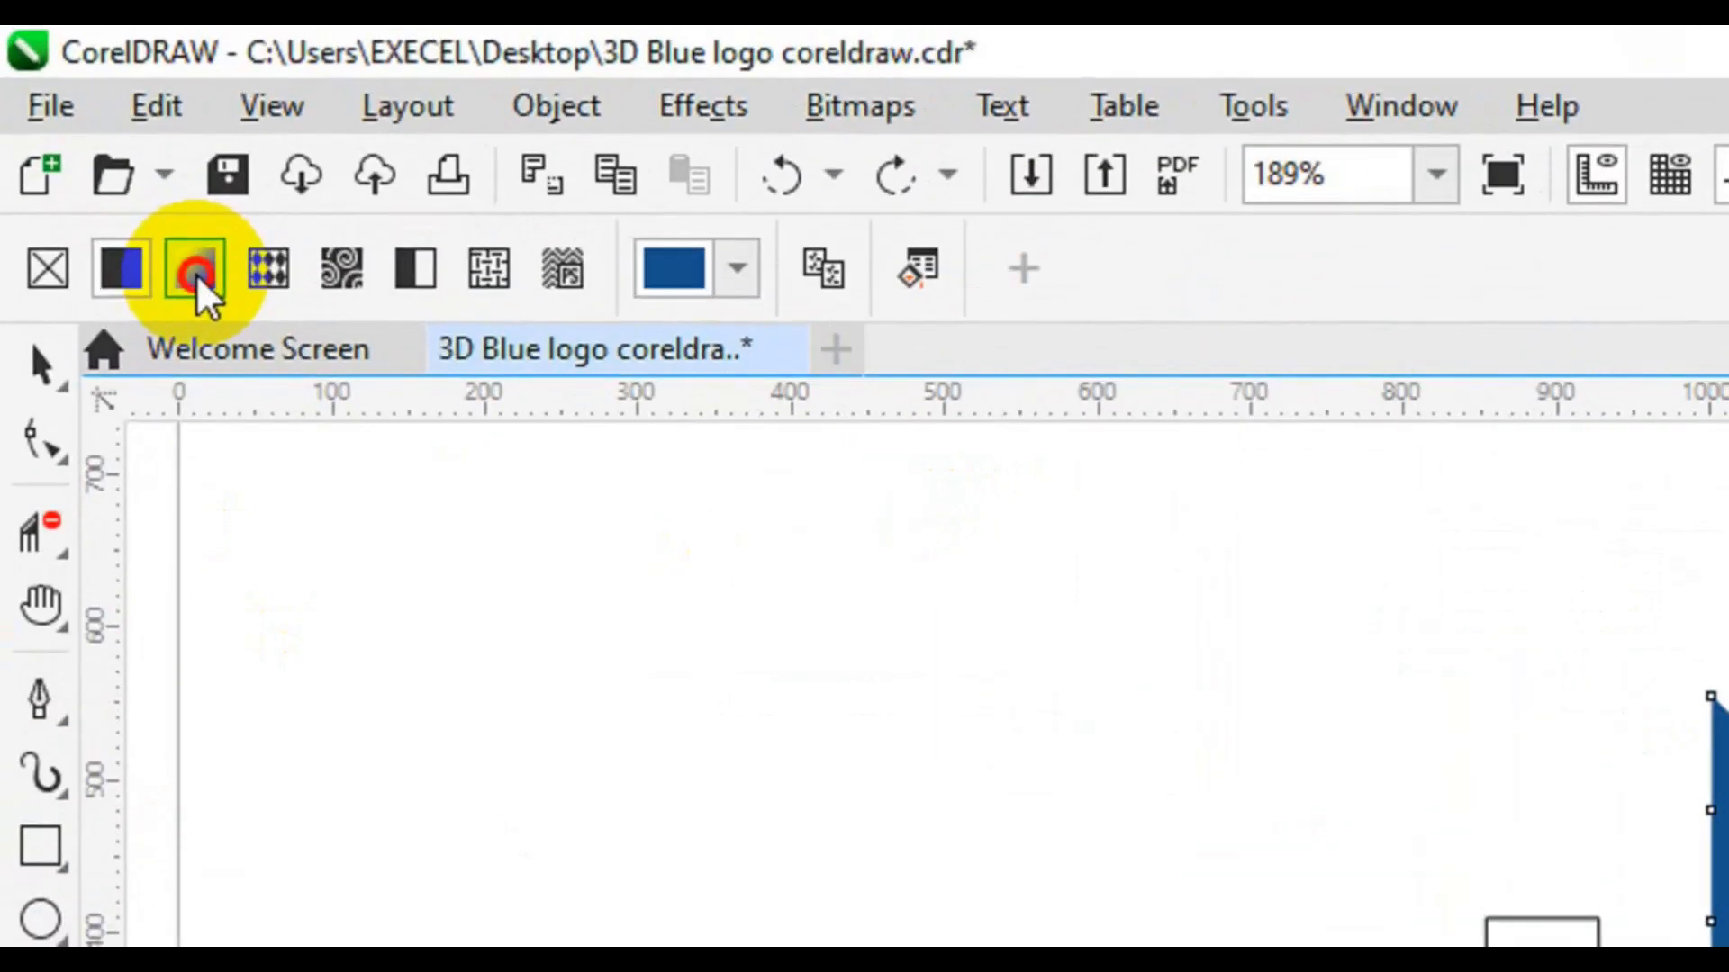
{"action": "left_click", "coordinate": [196, 273]}
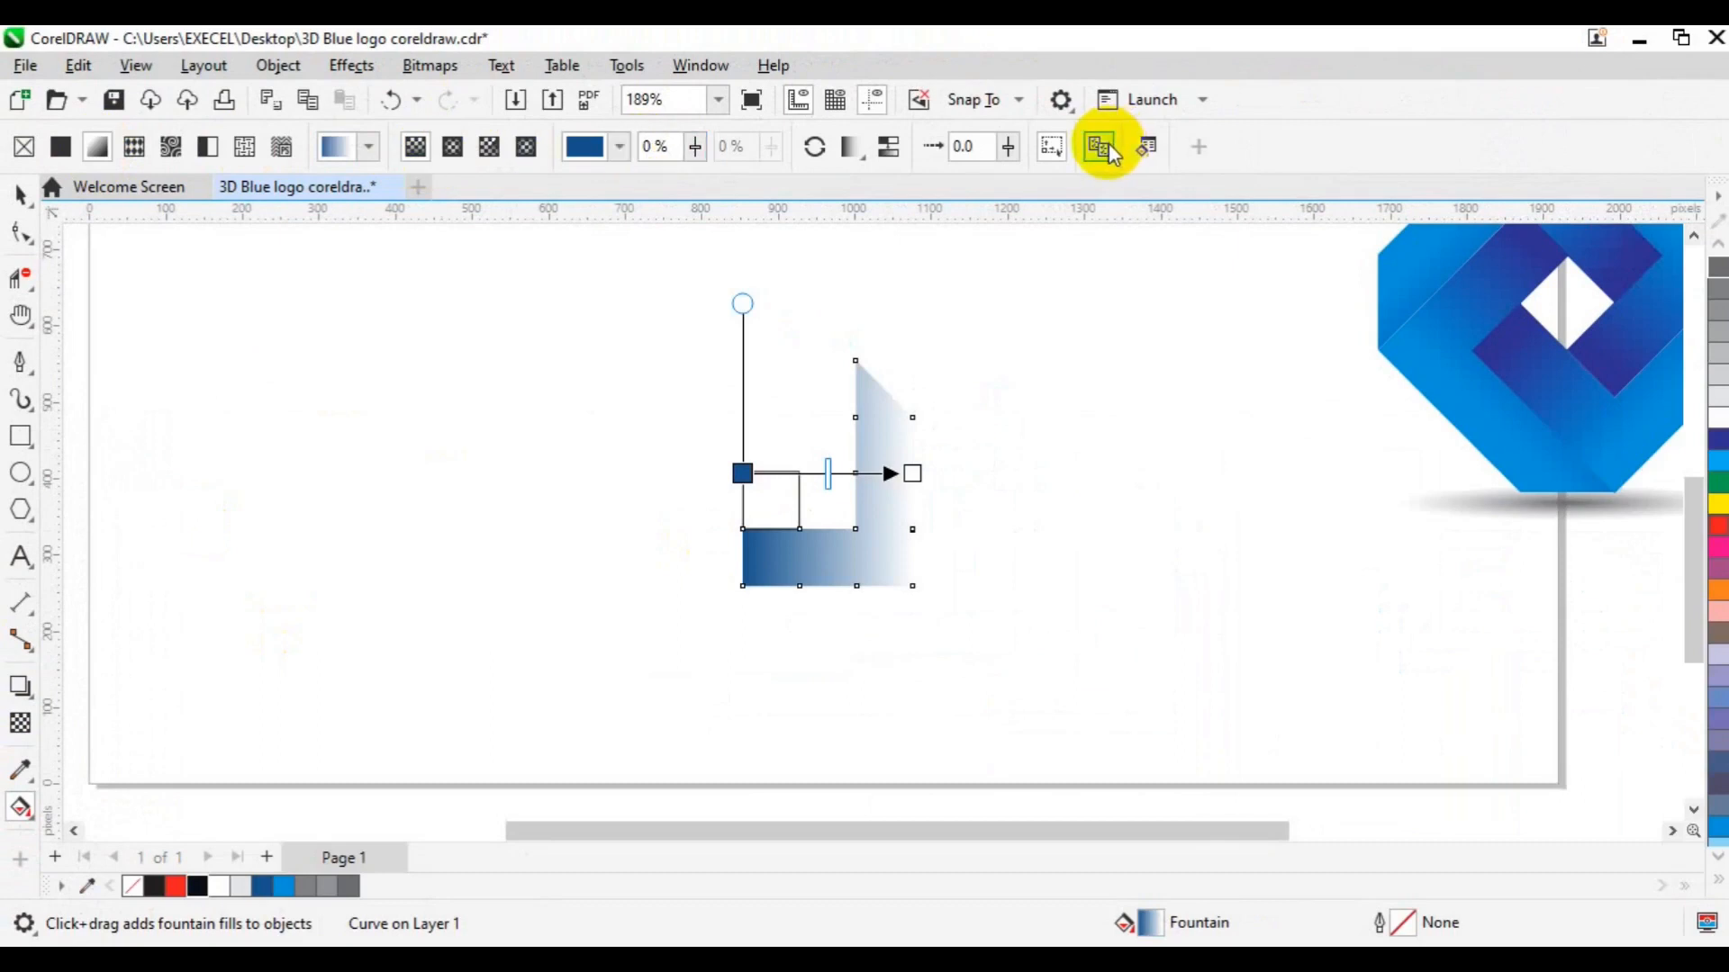
{"action": "left_click", "coordinate": [1404, 277]}
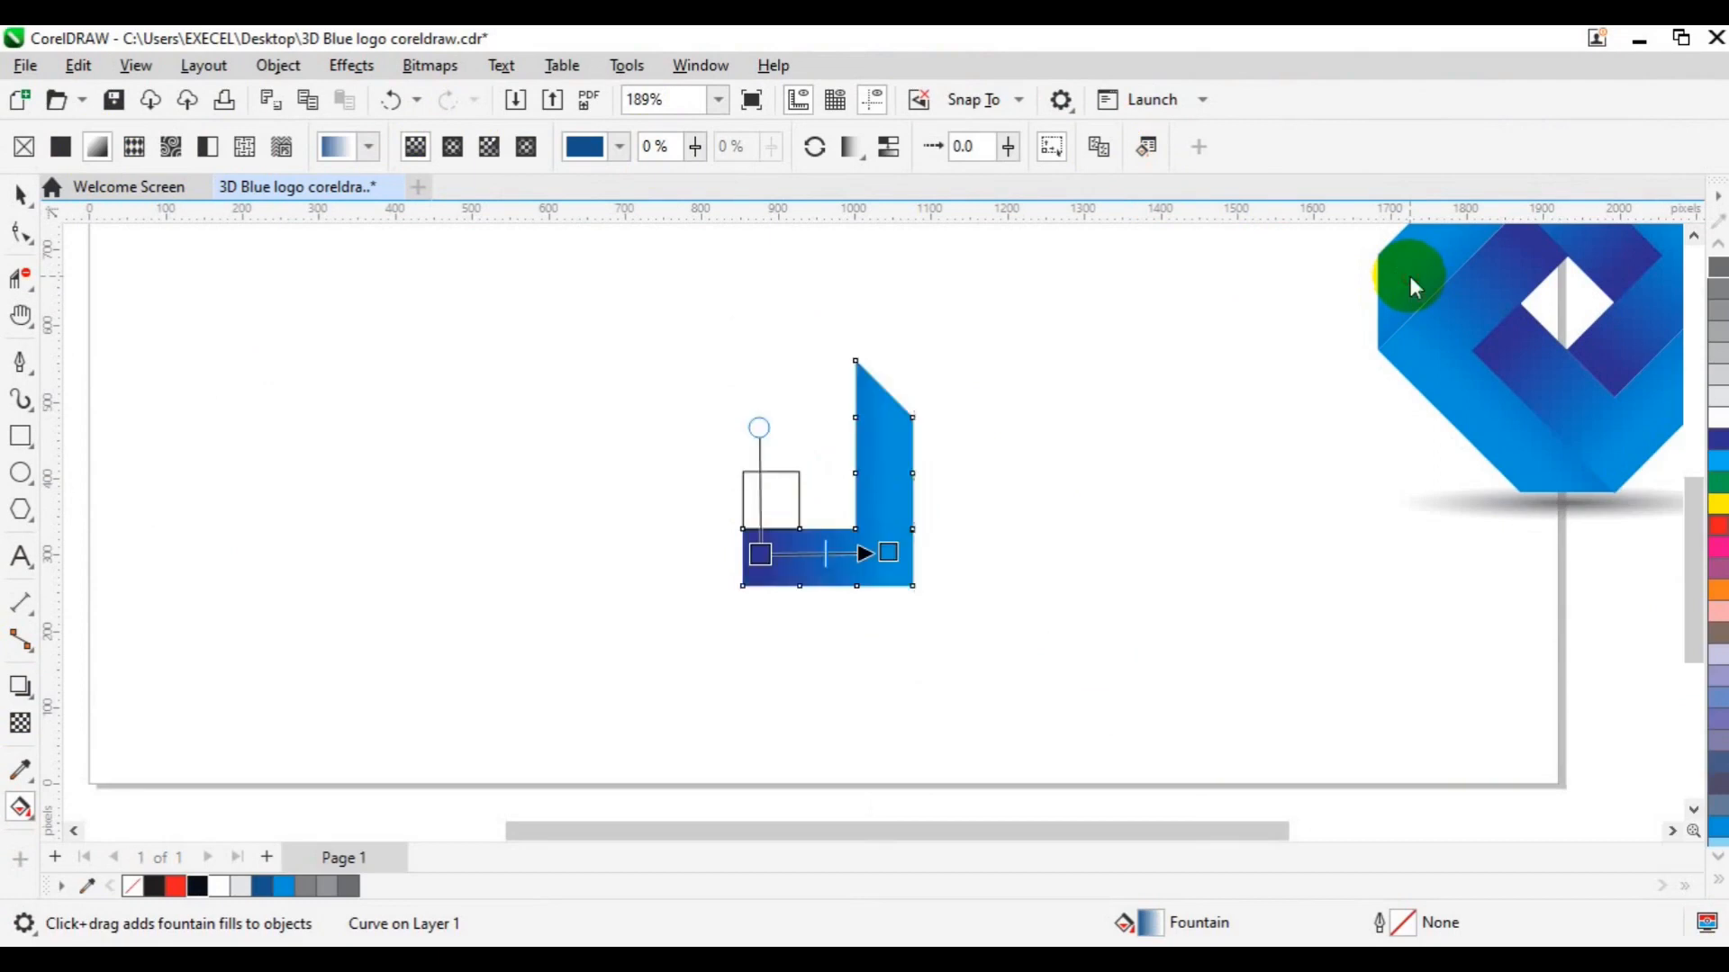
Step: Move the arm's rotation centre to the middle of the small square and rotate a copy a quarter turn counterclockwise around it
{"action": "key", "text": "space"}
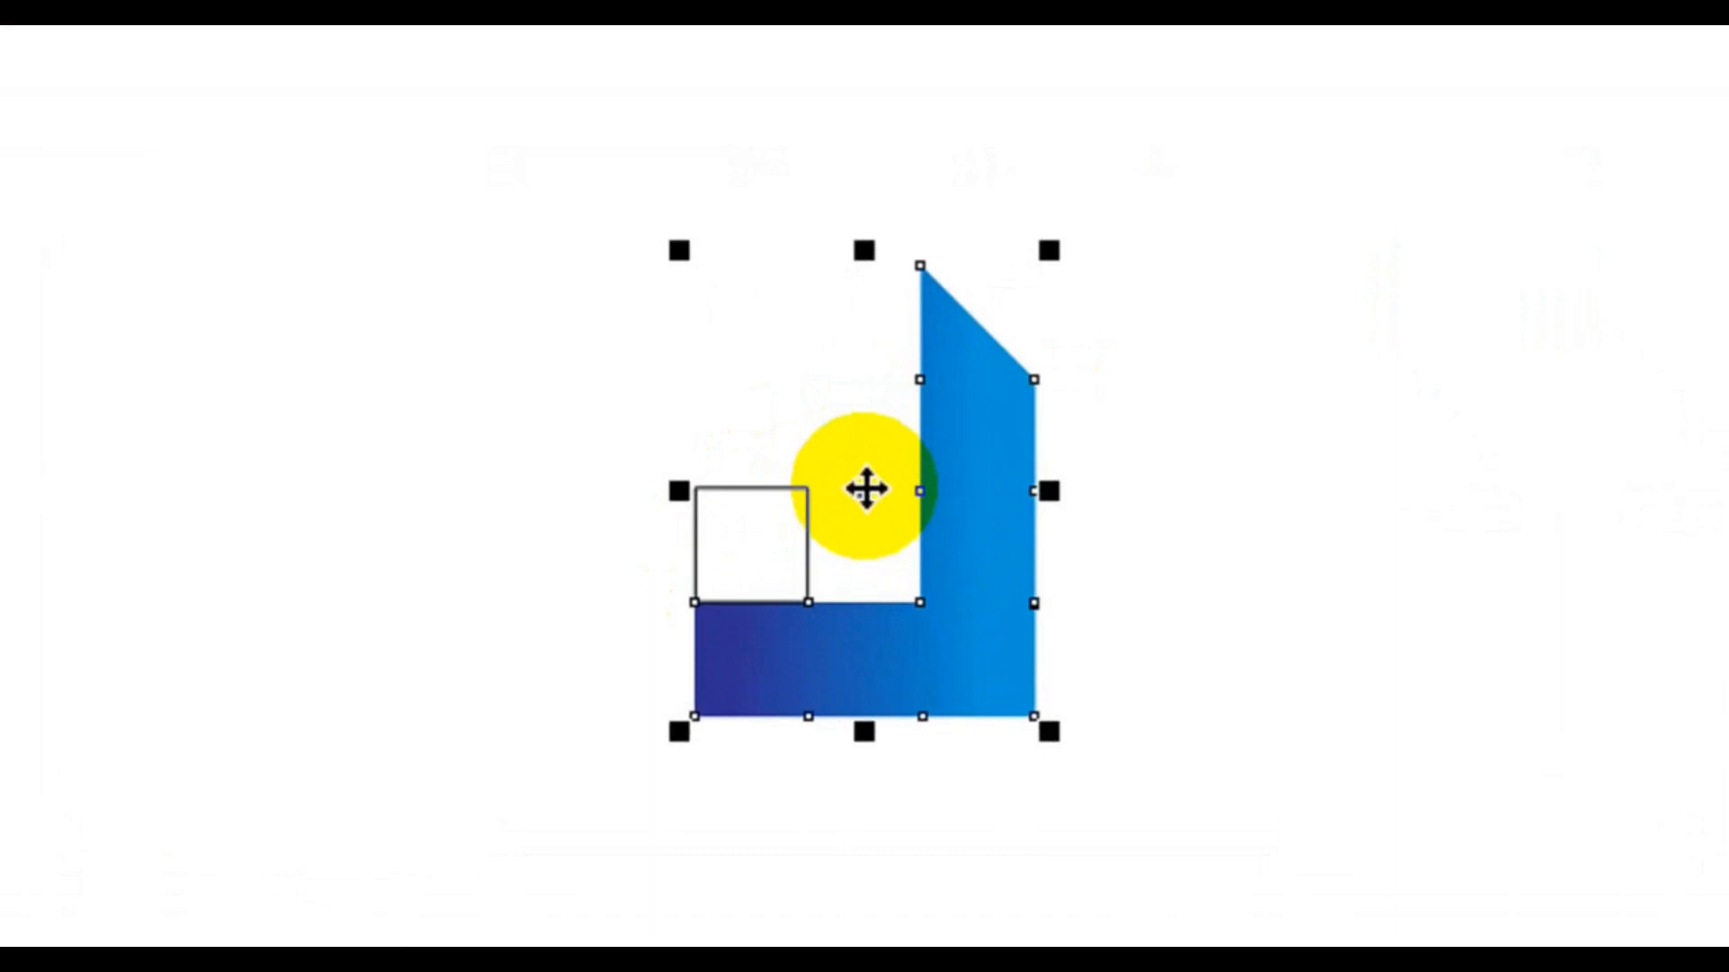
{"action": "left_click", "coordinate": [865, 489]}
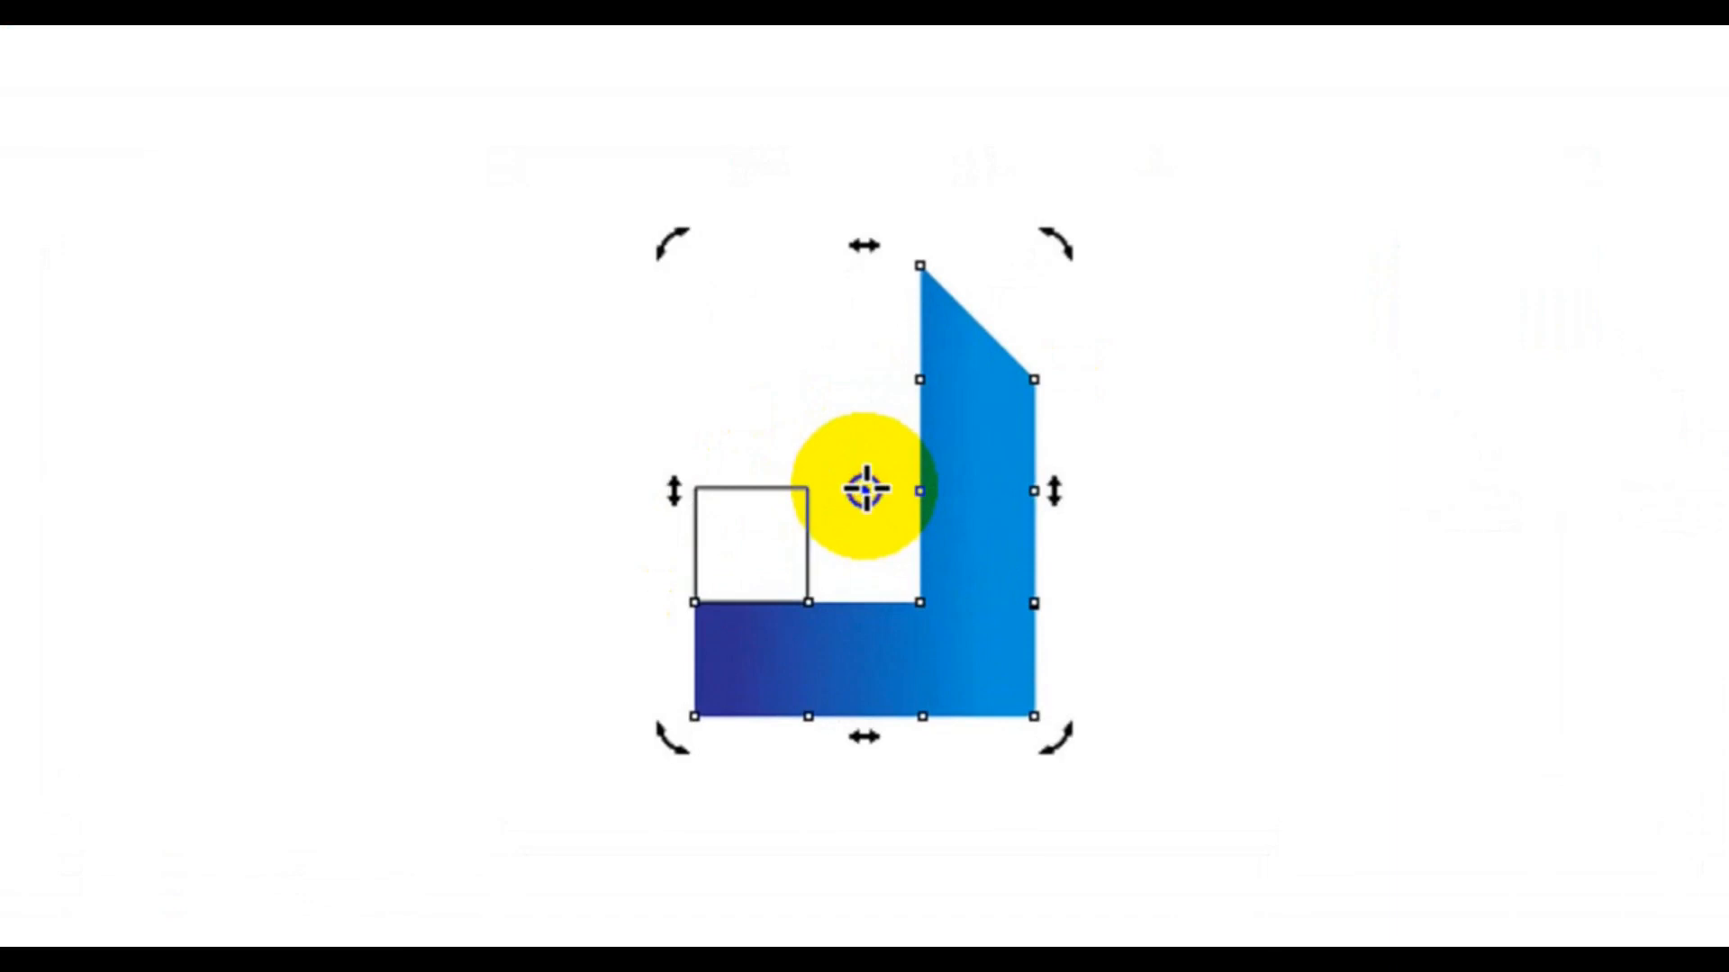
{"action": "left_click_drag", "start_coordinate": [865, 489], "coordinate": [765, 534]}
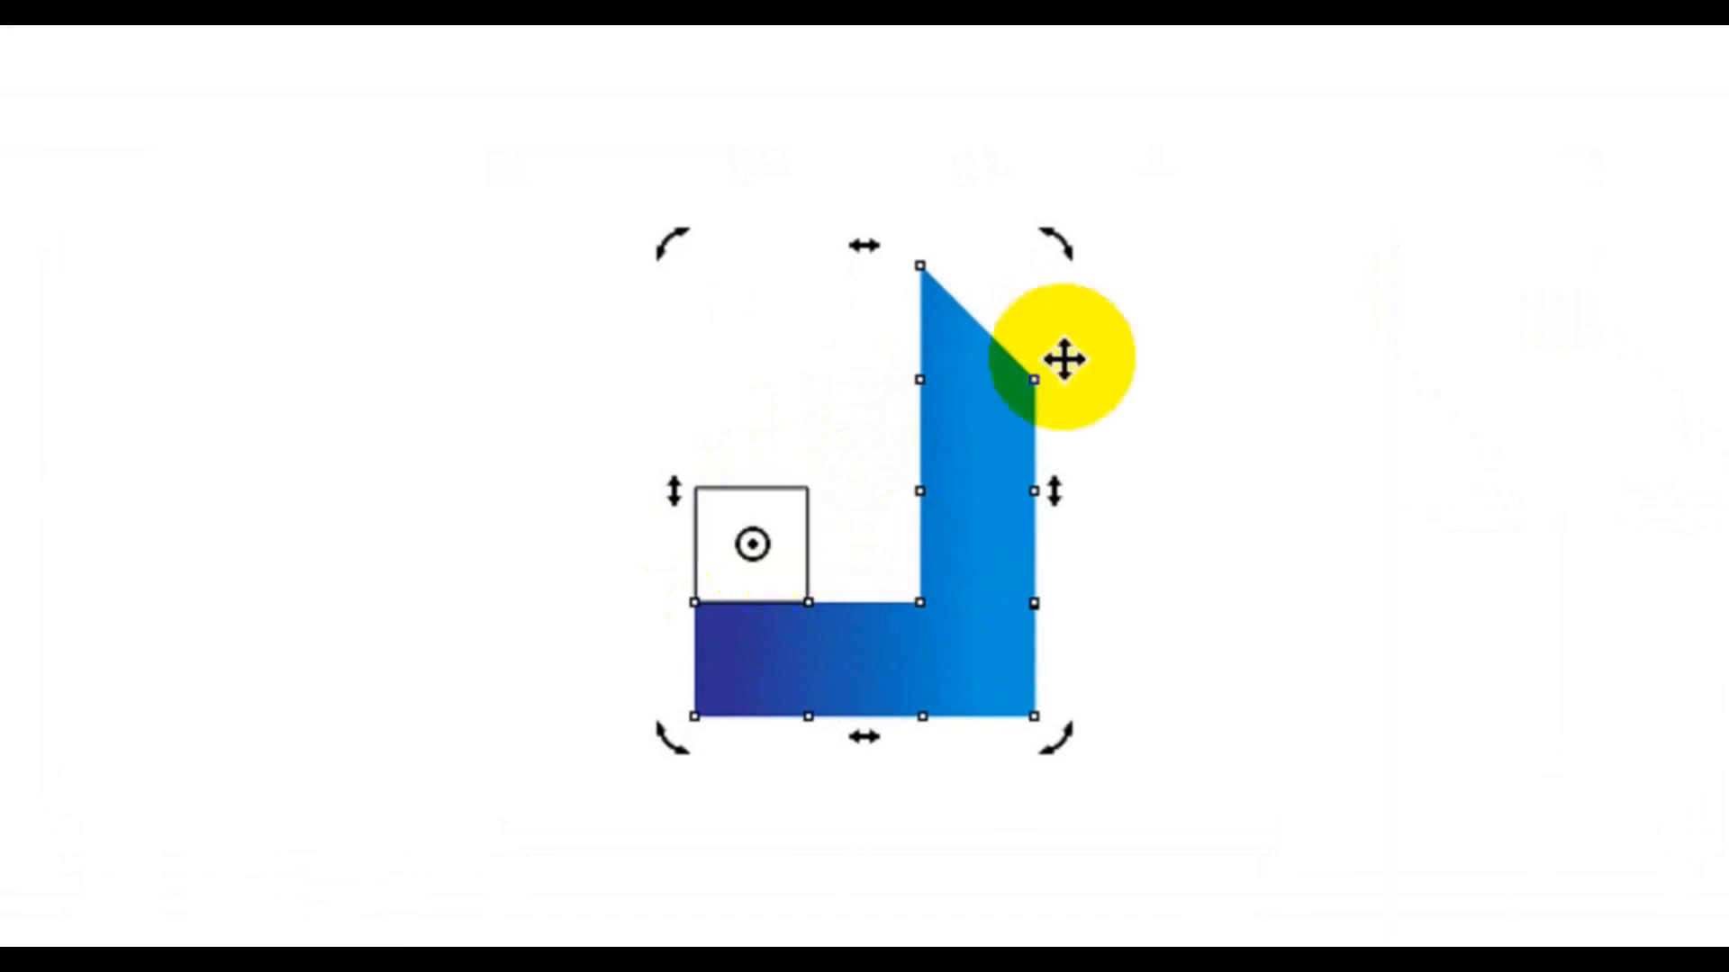
{"action": "left_click_drag", "start_coordinate": [1071, 259], "coordinate": [439, 317]}
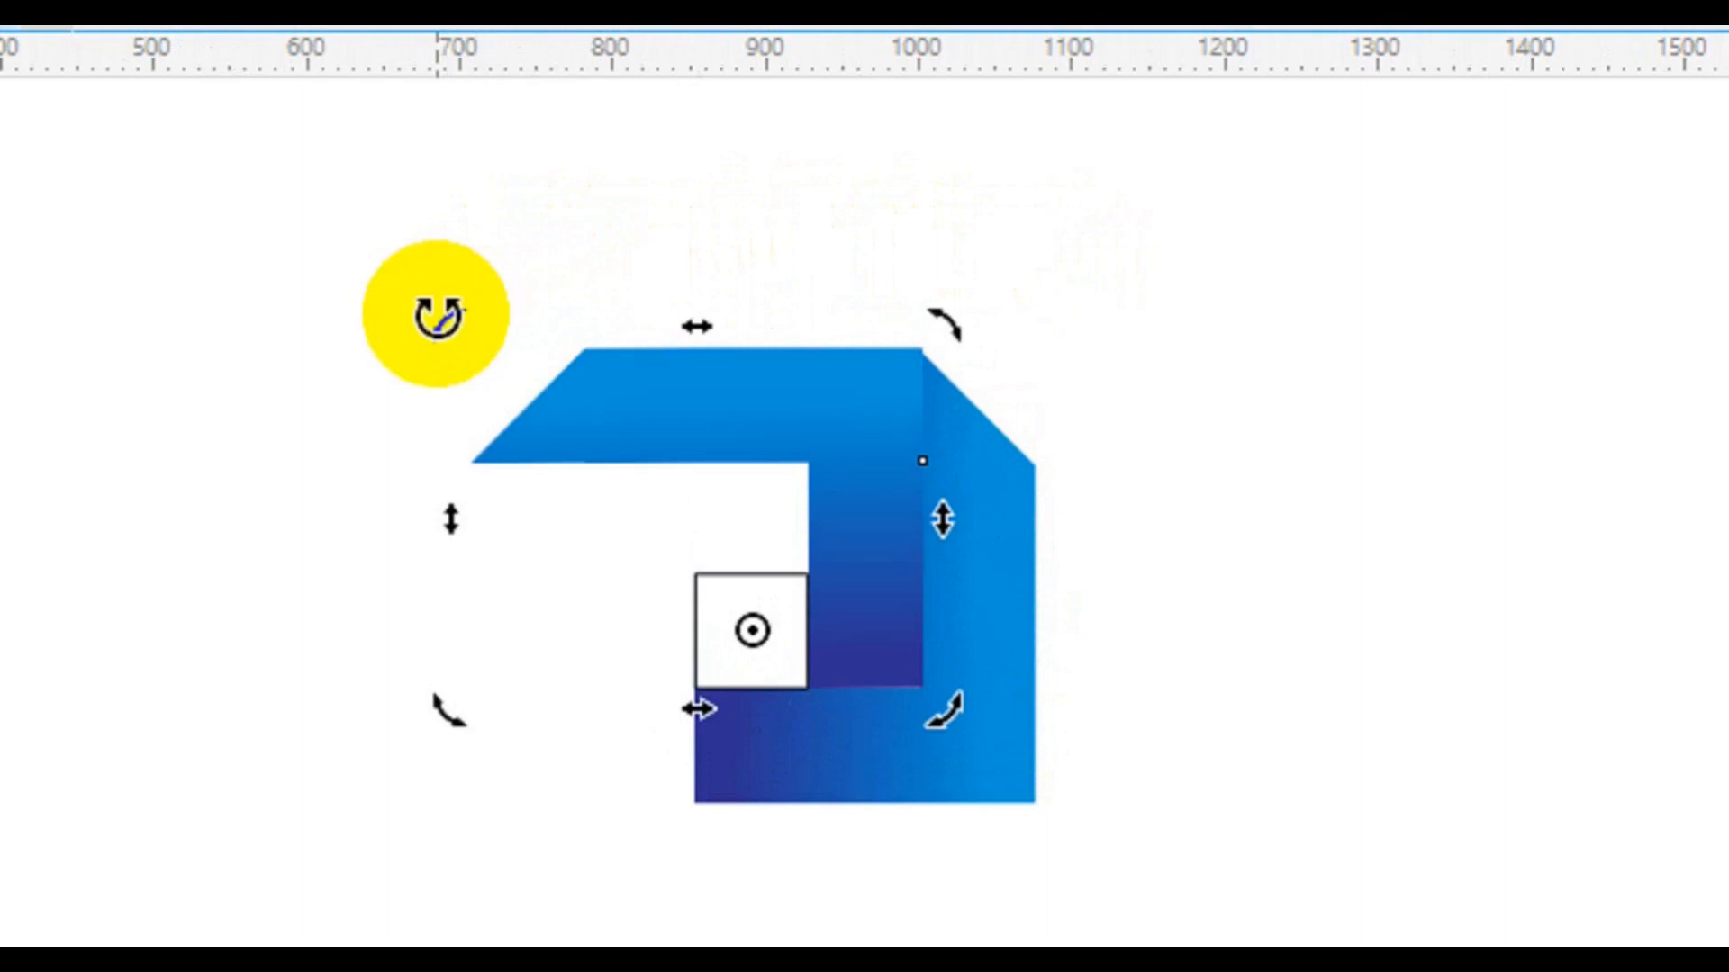
Step: Repeat the quarter-turn rotated copy twice to complete the ring of four arms, and delete the small central square
{"action": "key", "text": "ctrl+r"}
{"action": "key", "text": "ctrl+r"}
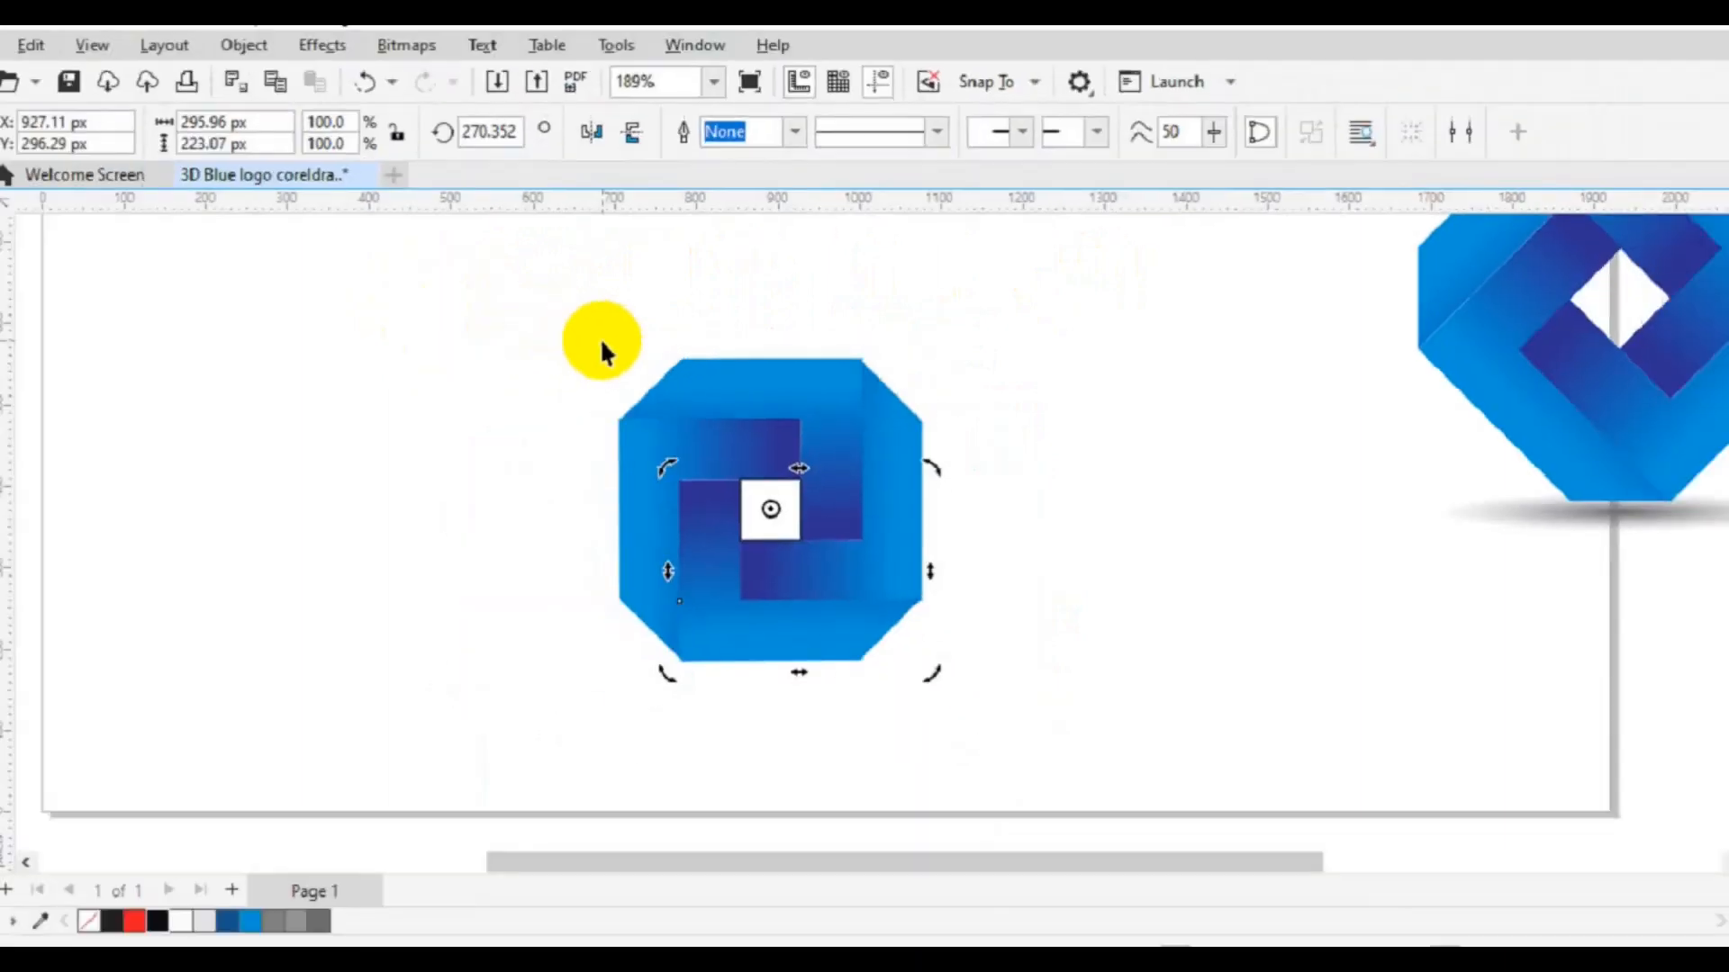
{"action": "left_click", "coordinate": [435, 317]}
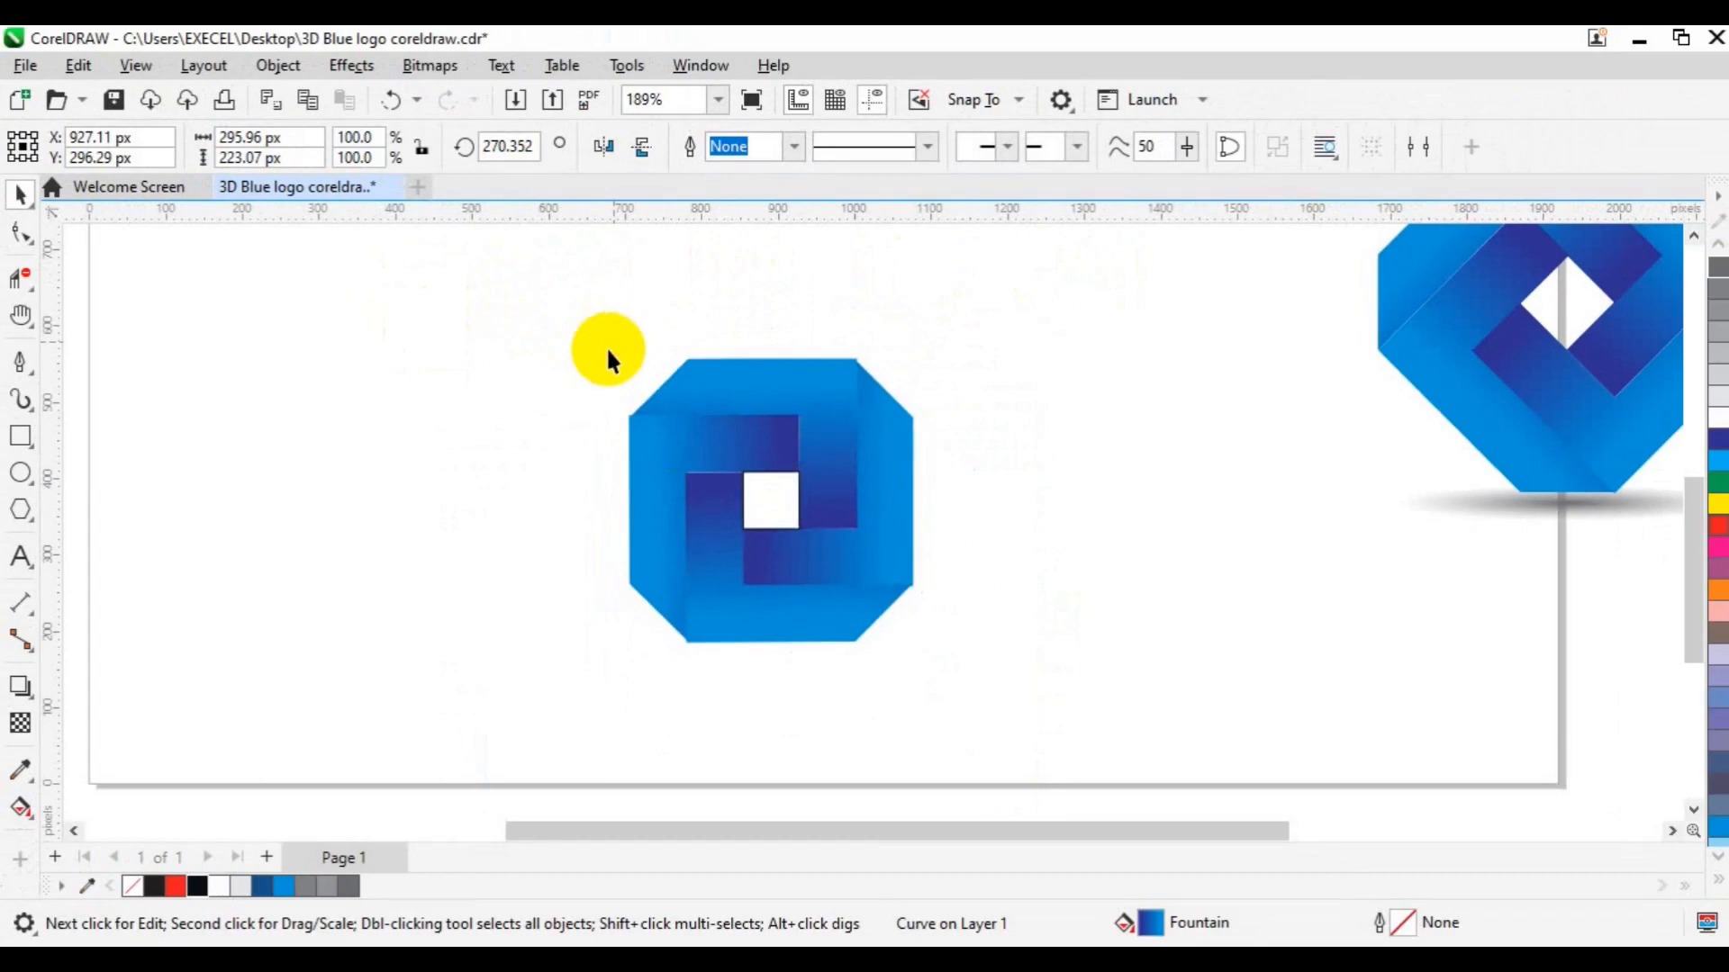
{"action": "left_click", "coordinate": [776, 499]}
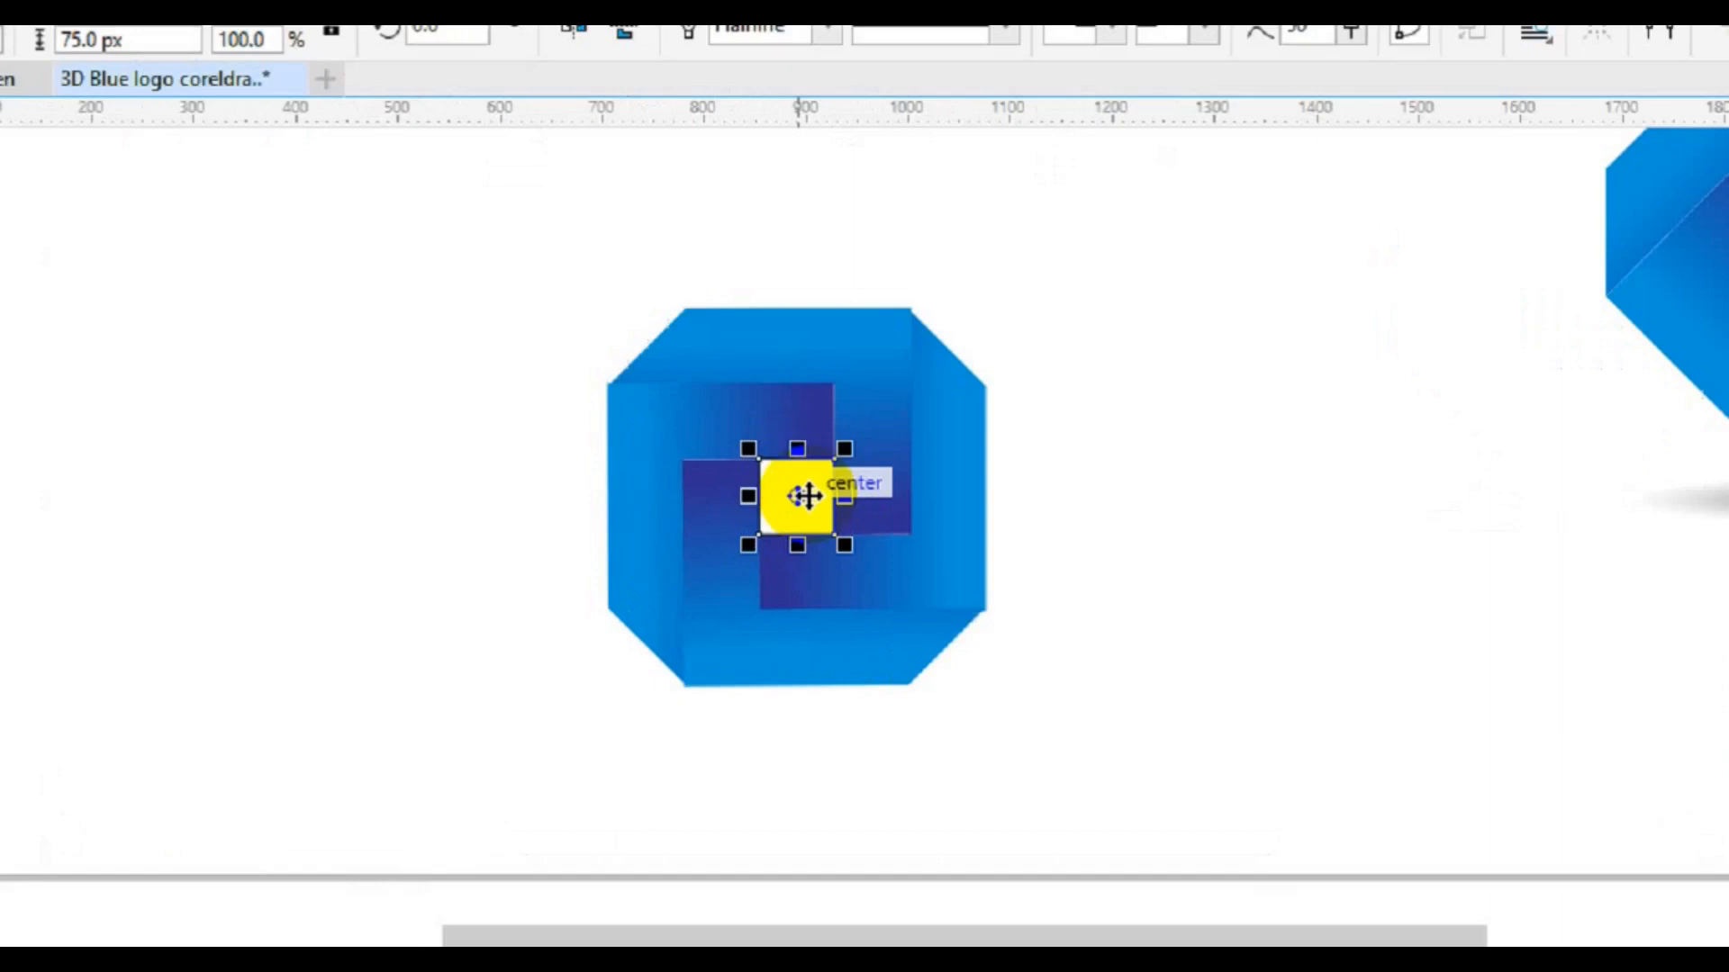
{"action": "key", "text": "Delete"}
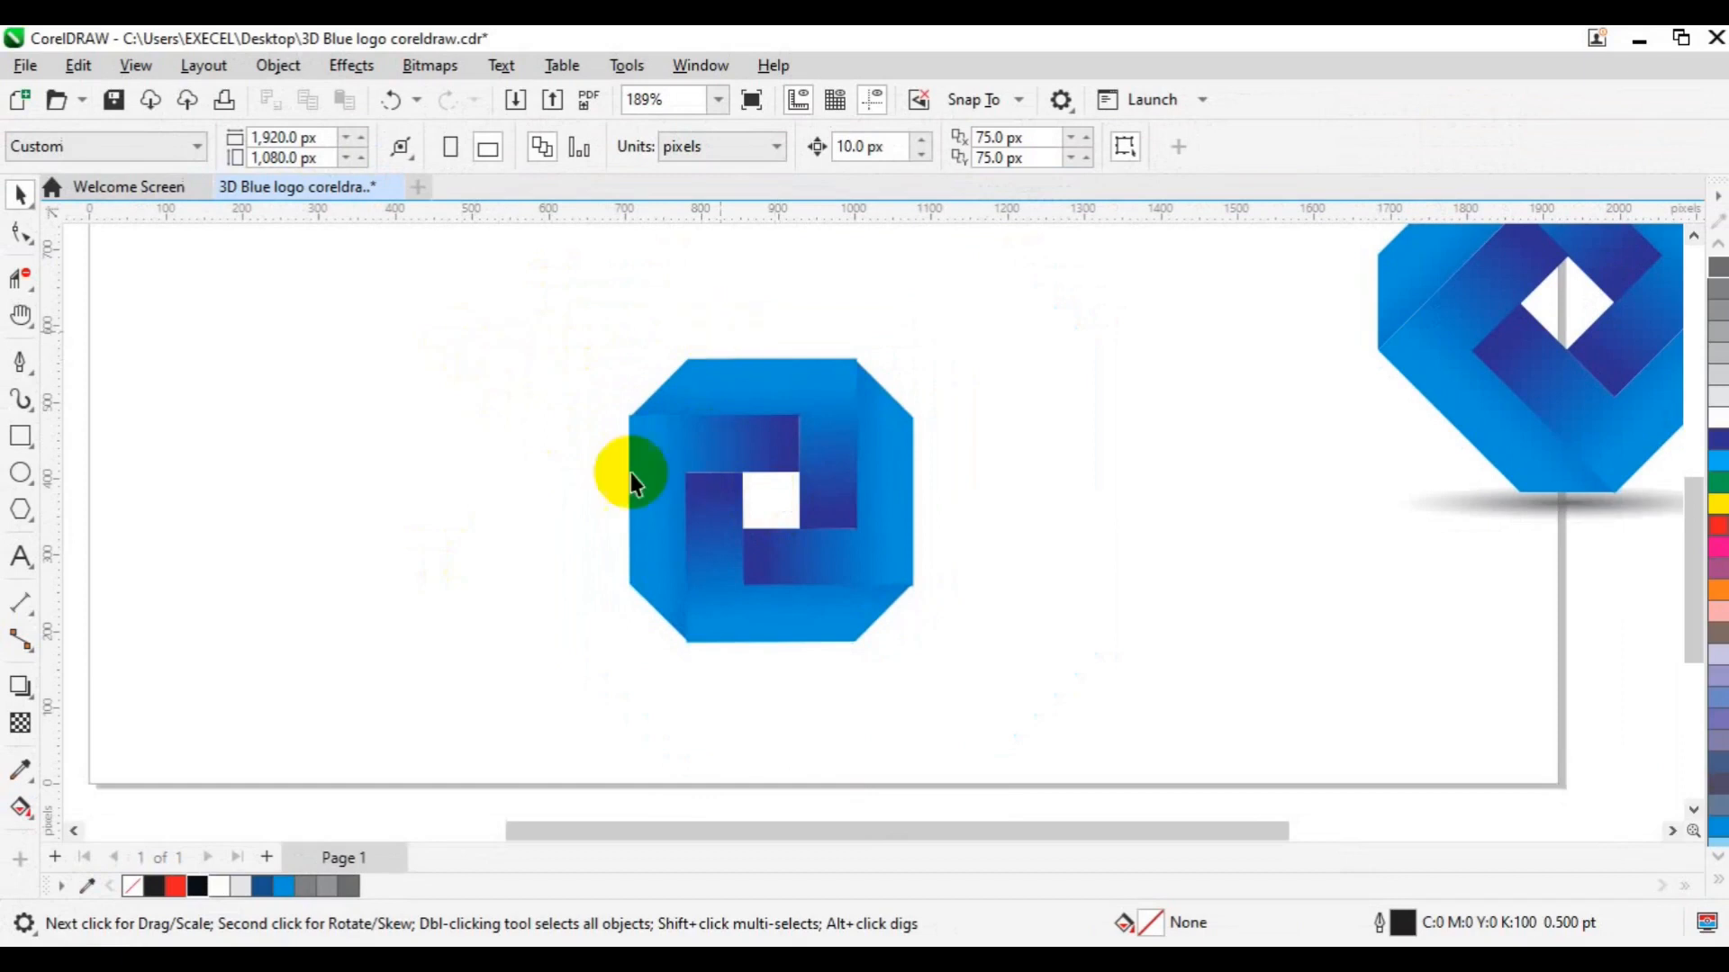
Step: Select all four gradient arms of the new logo and group them
{"action": "left_click", "coordinate": [718, 484]}
{"action": "scroll", "coordinate": [632, 486], "scroll_direction": "left", "scroll_amount": 2}
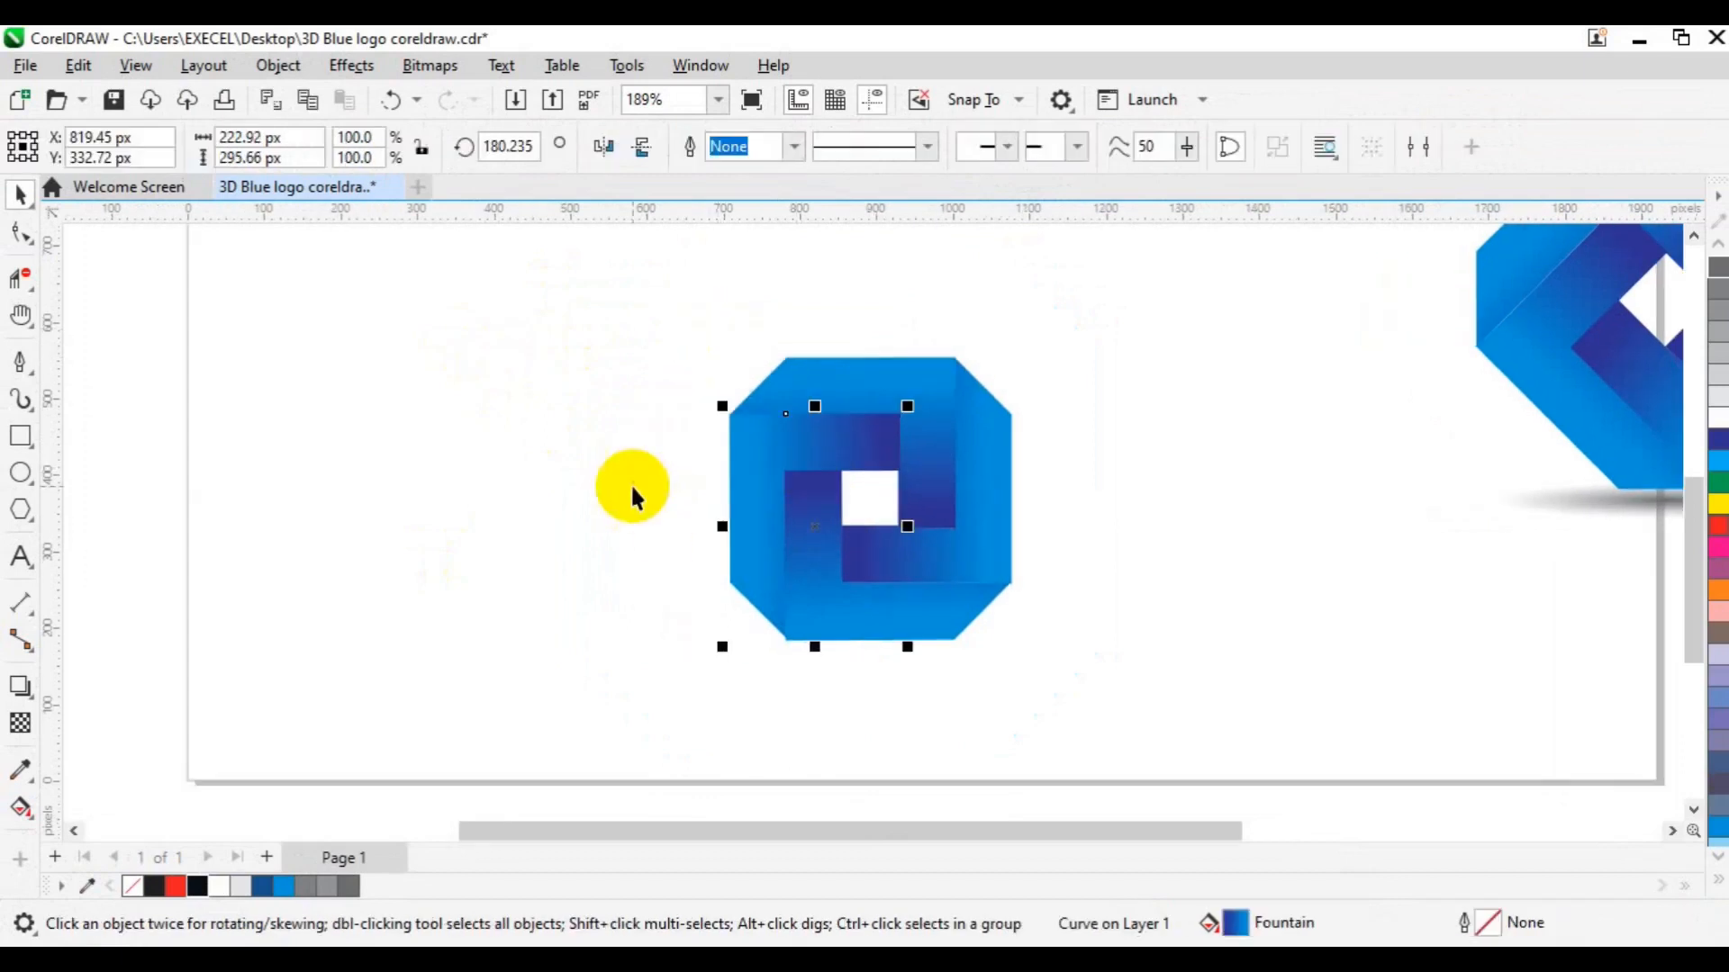
{"action": "left_click_drag", "start_coordinate": [575, 336], "coordinate": [1159, 657]}
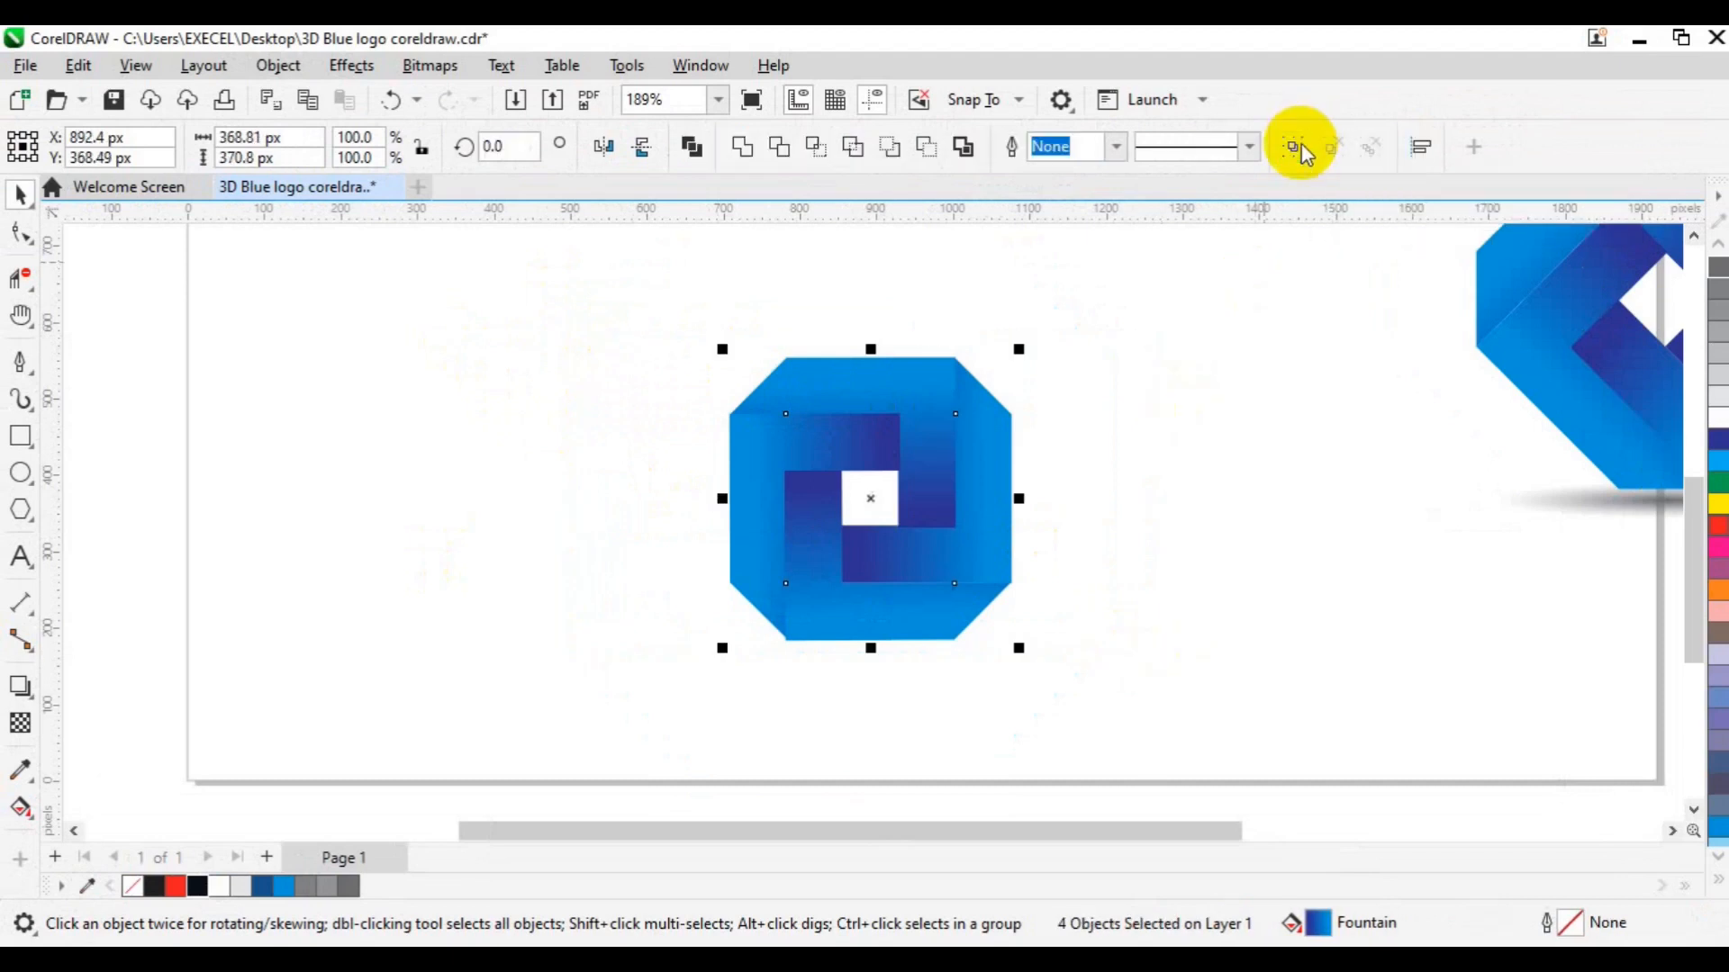
{"action": "left_click", "coordinate": [1302, 147]}
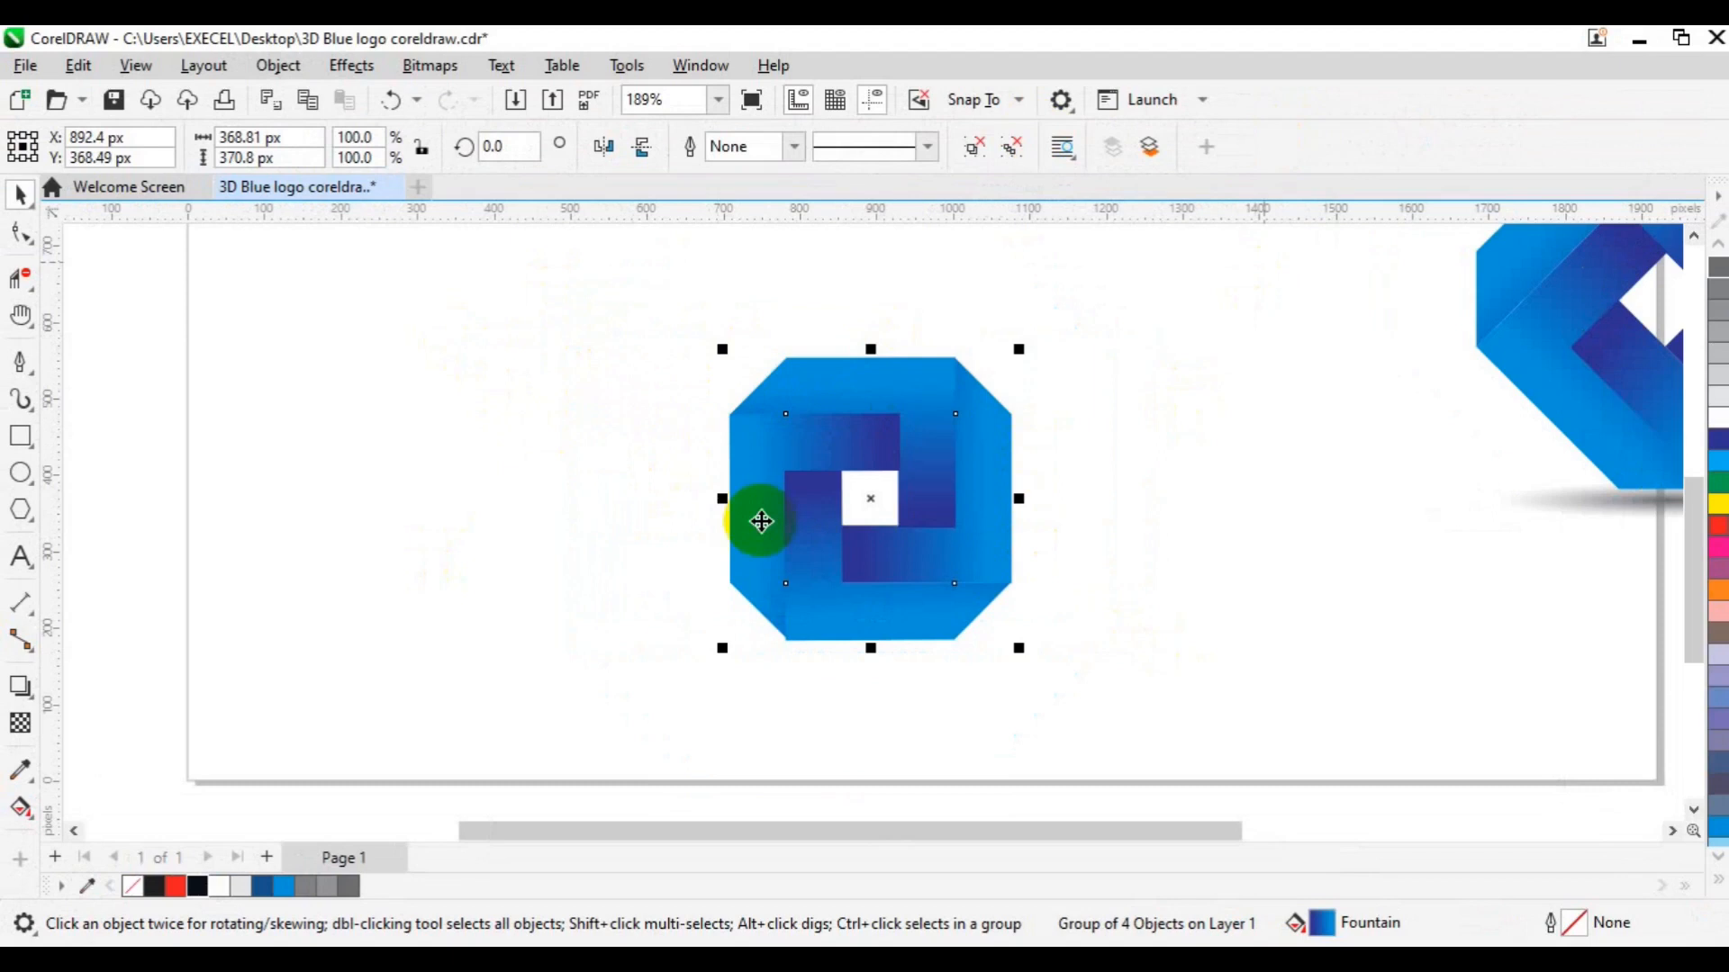
Step: Rotate the grouped logo by 45 degrees and deselect it
{"action": "left_click", "coordinate": [869, 497]}
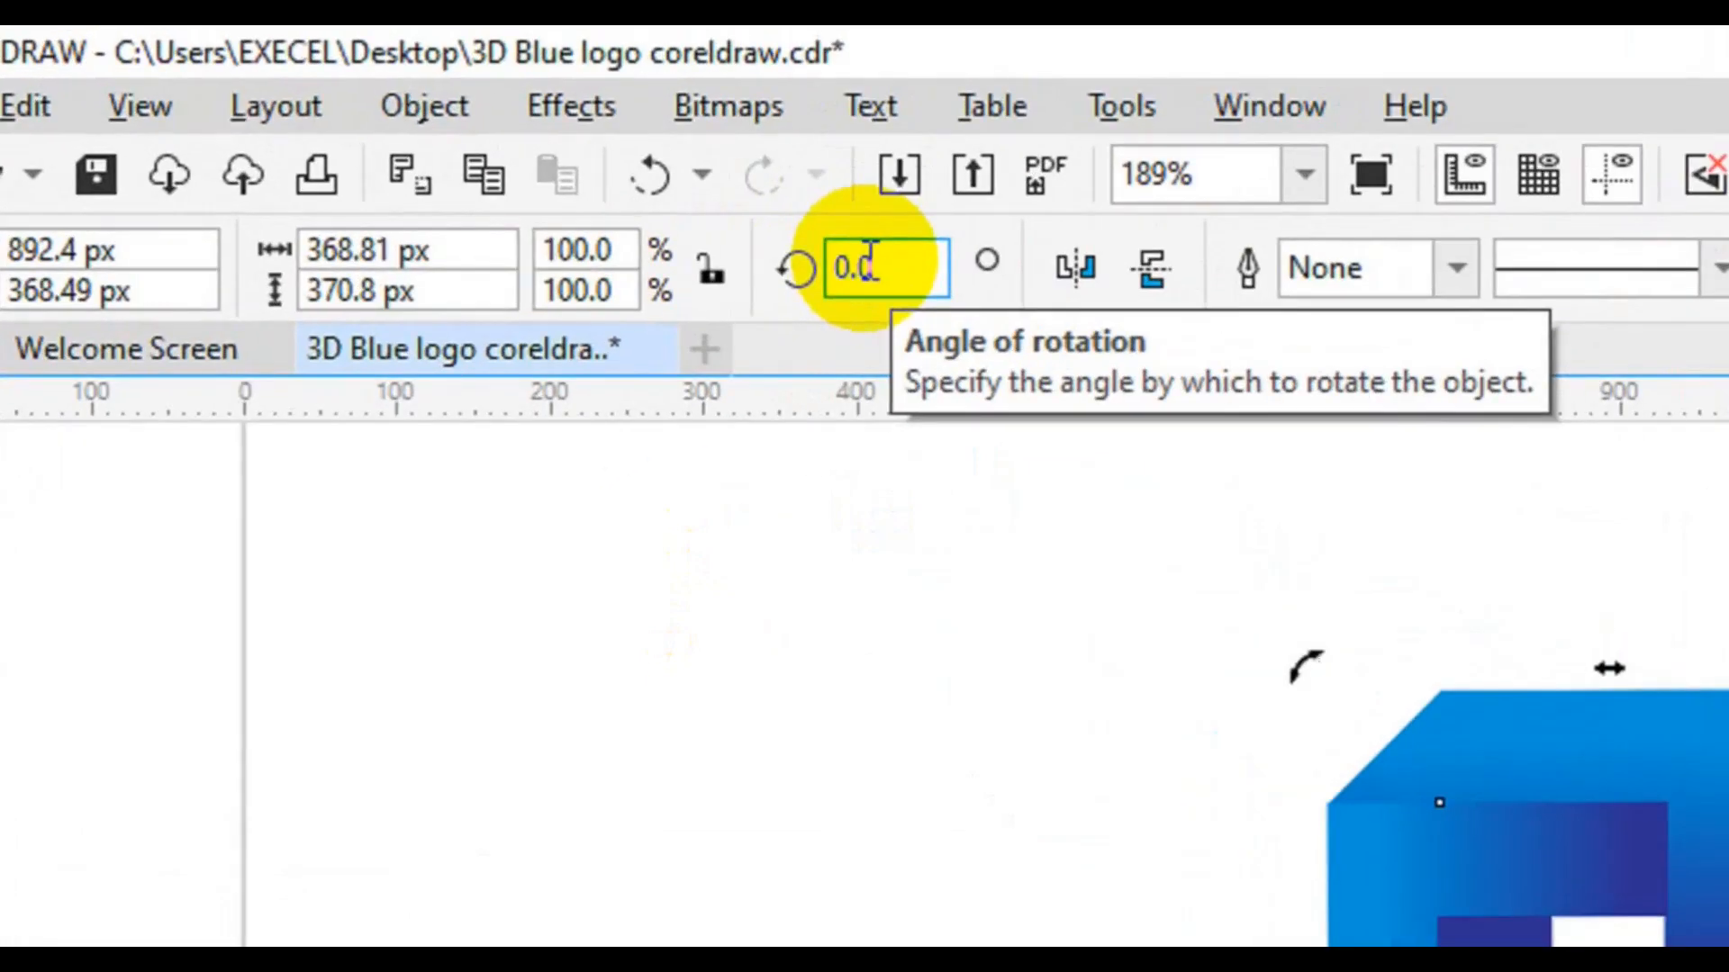
{"action": "left_click", "coordinate": [870, 254]}
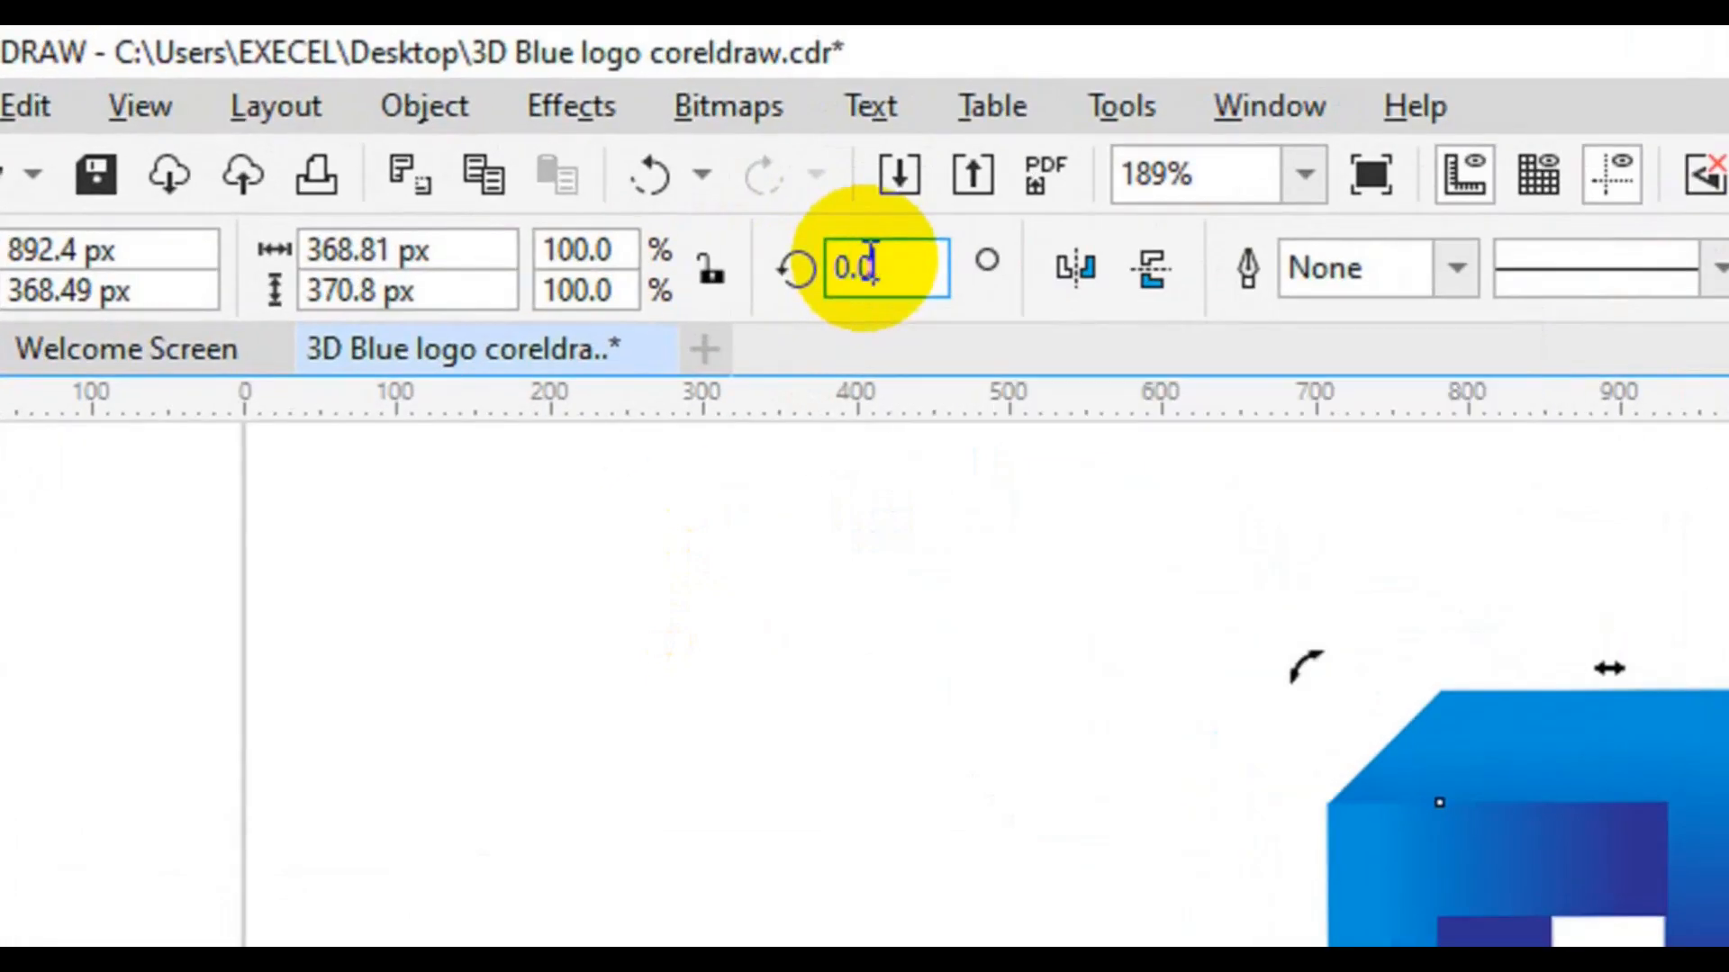
{"action": "double_click", "coordinate": [870, 254]}
{"action": "type", "text": "45"}
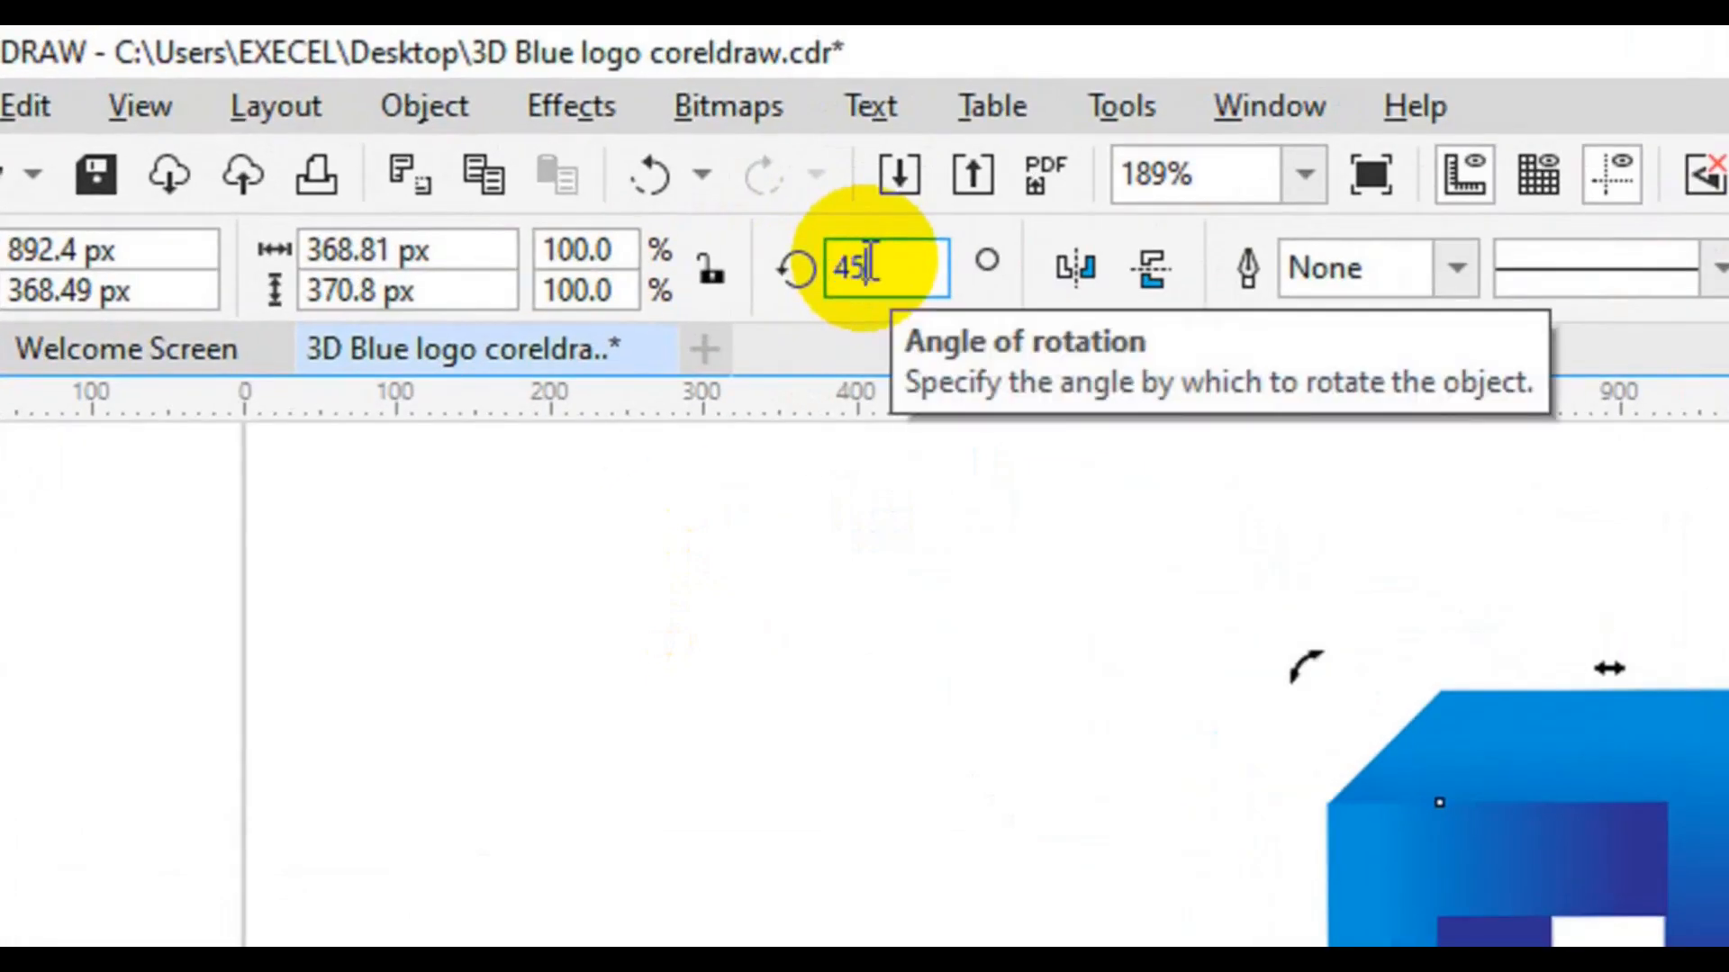
{"action": "key", "text": "Return"}
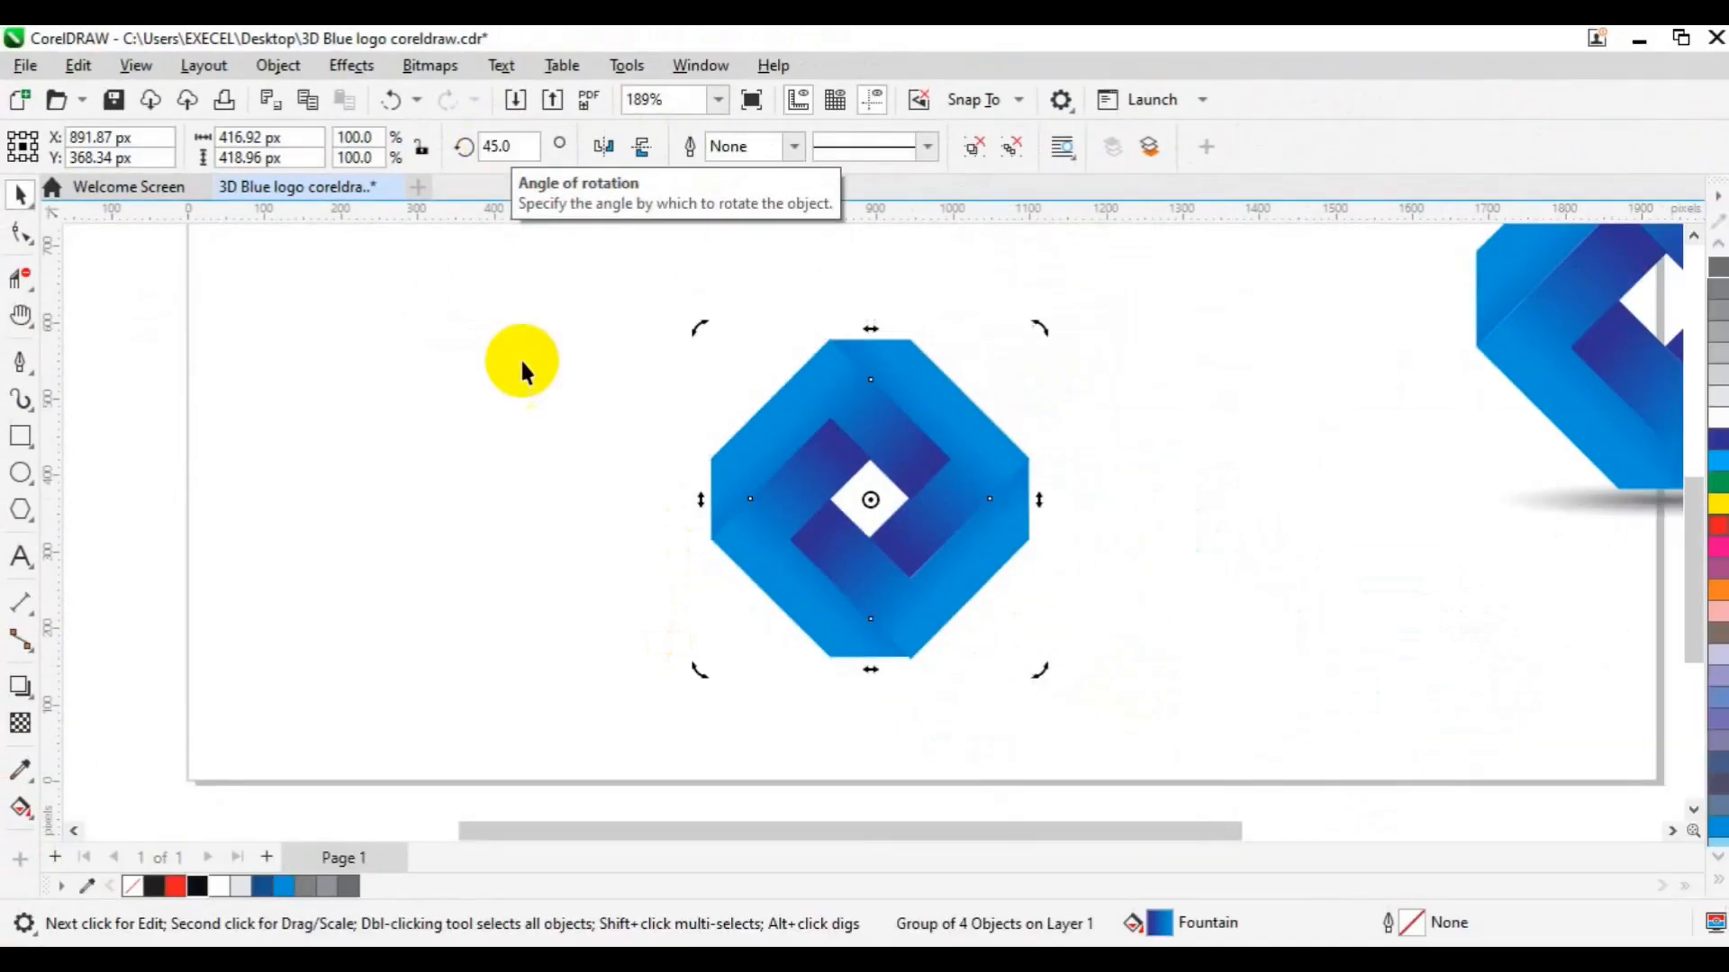
{"action": "left_click", "coordinate": [913, 699]}
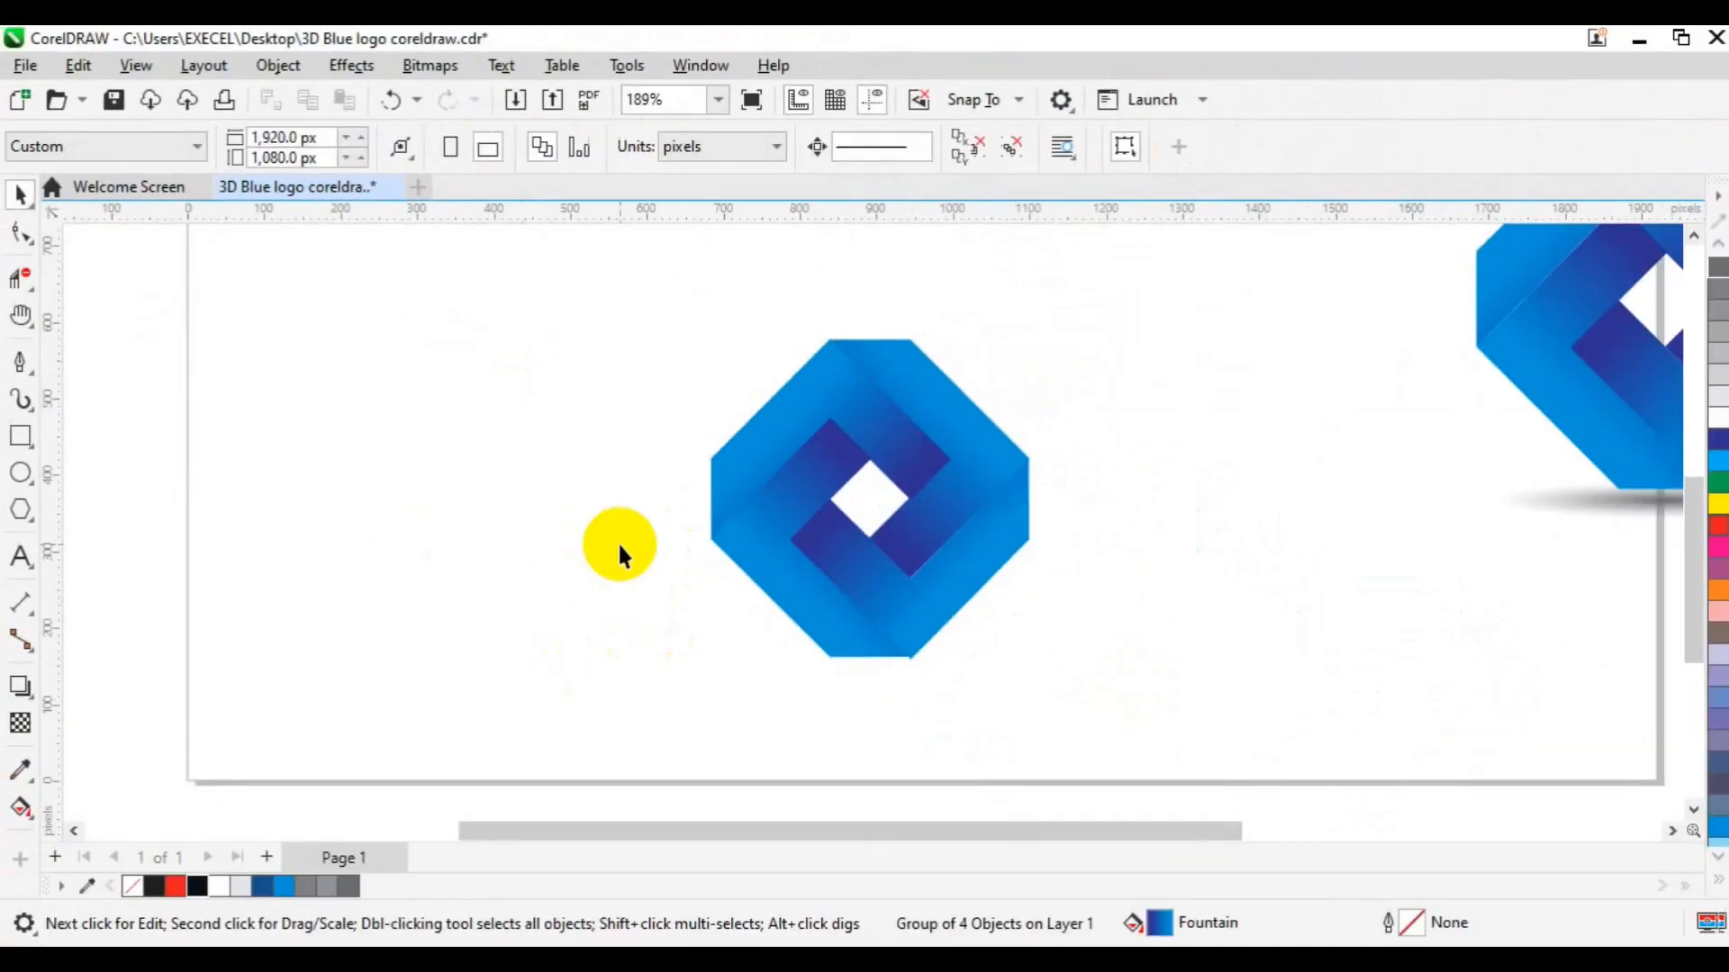
Step: Draw a flat ellipse about 268 px wide and 23 px high across the logo's bottom edge
{"action": "left_click", "coordinate": [18, 484]}
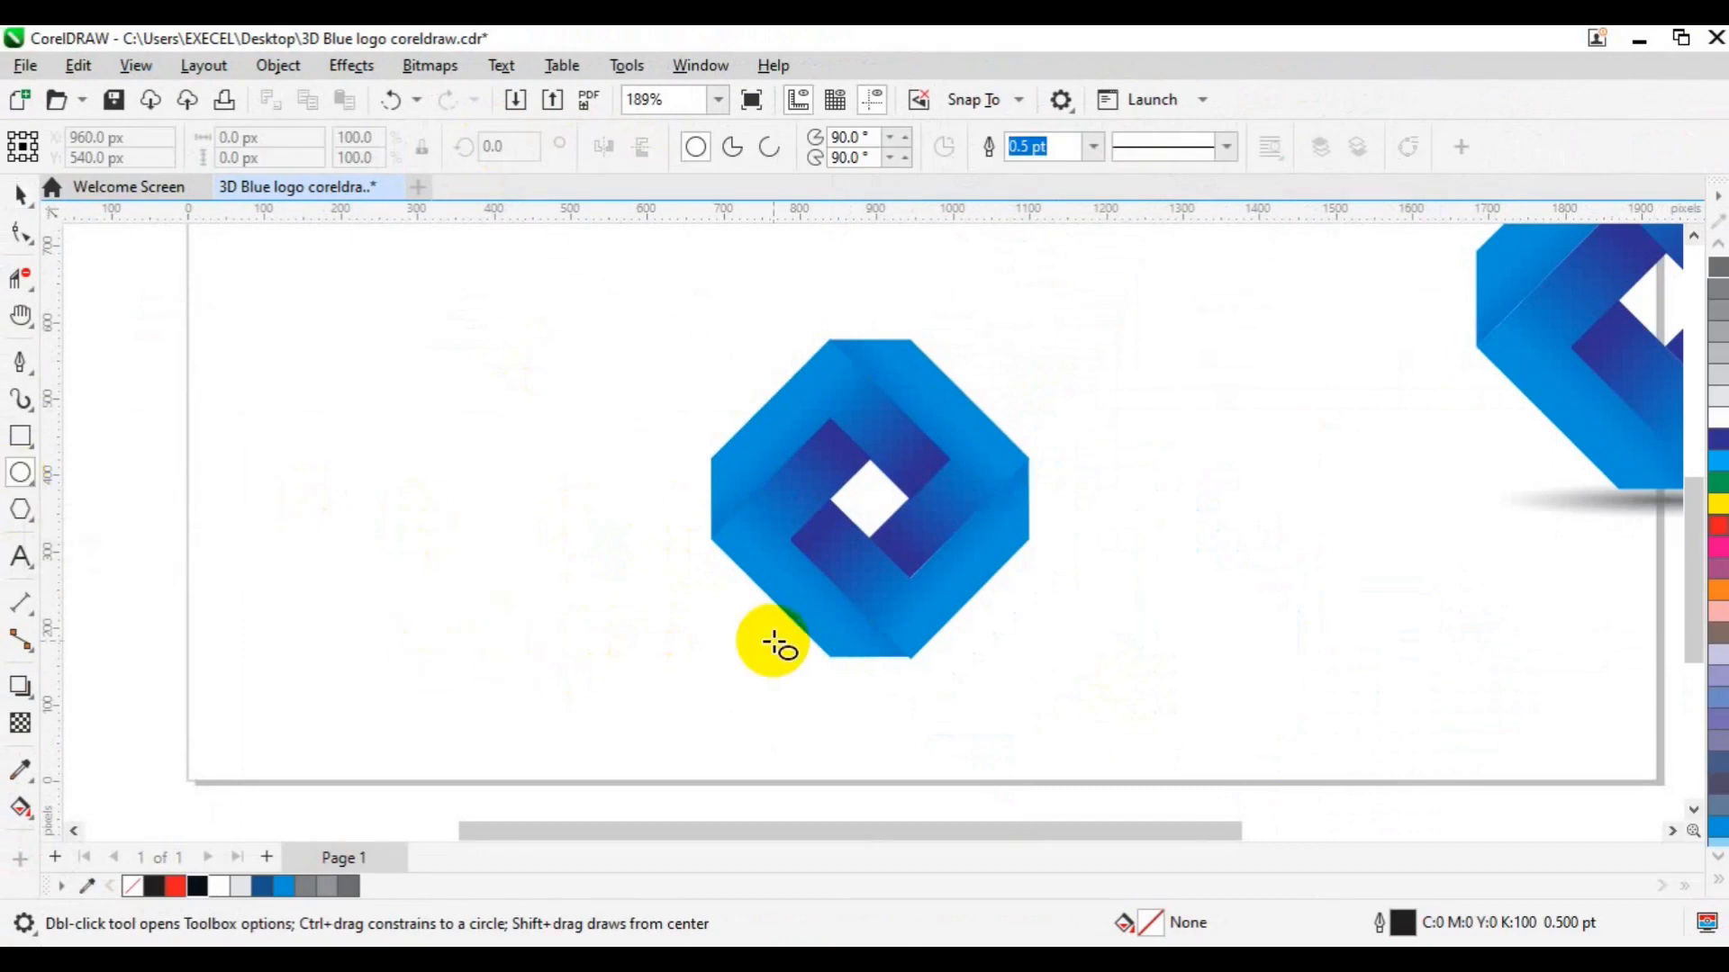
{"action": "left_click_drag", "start_coordinate": [771, 654], "coordinate": [980, 670]}
{"action": "key", "text": "space"}
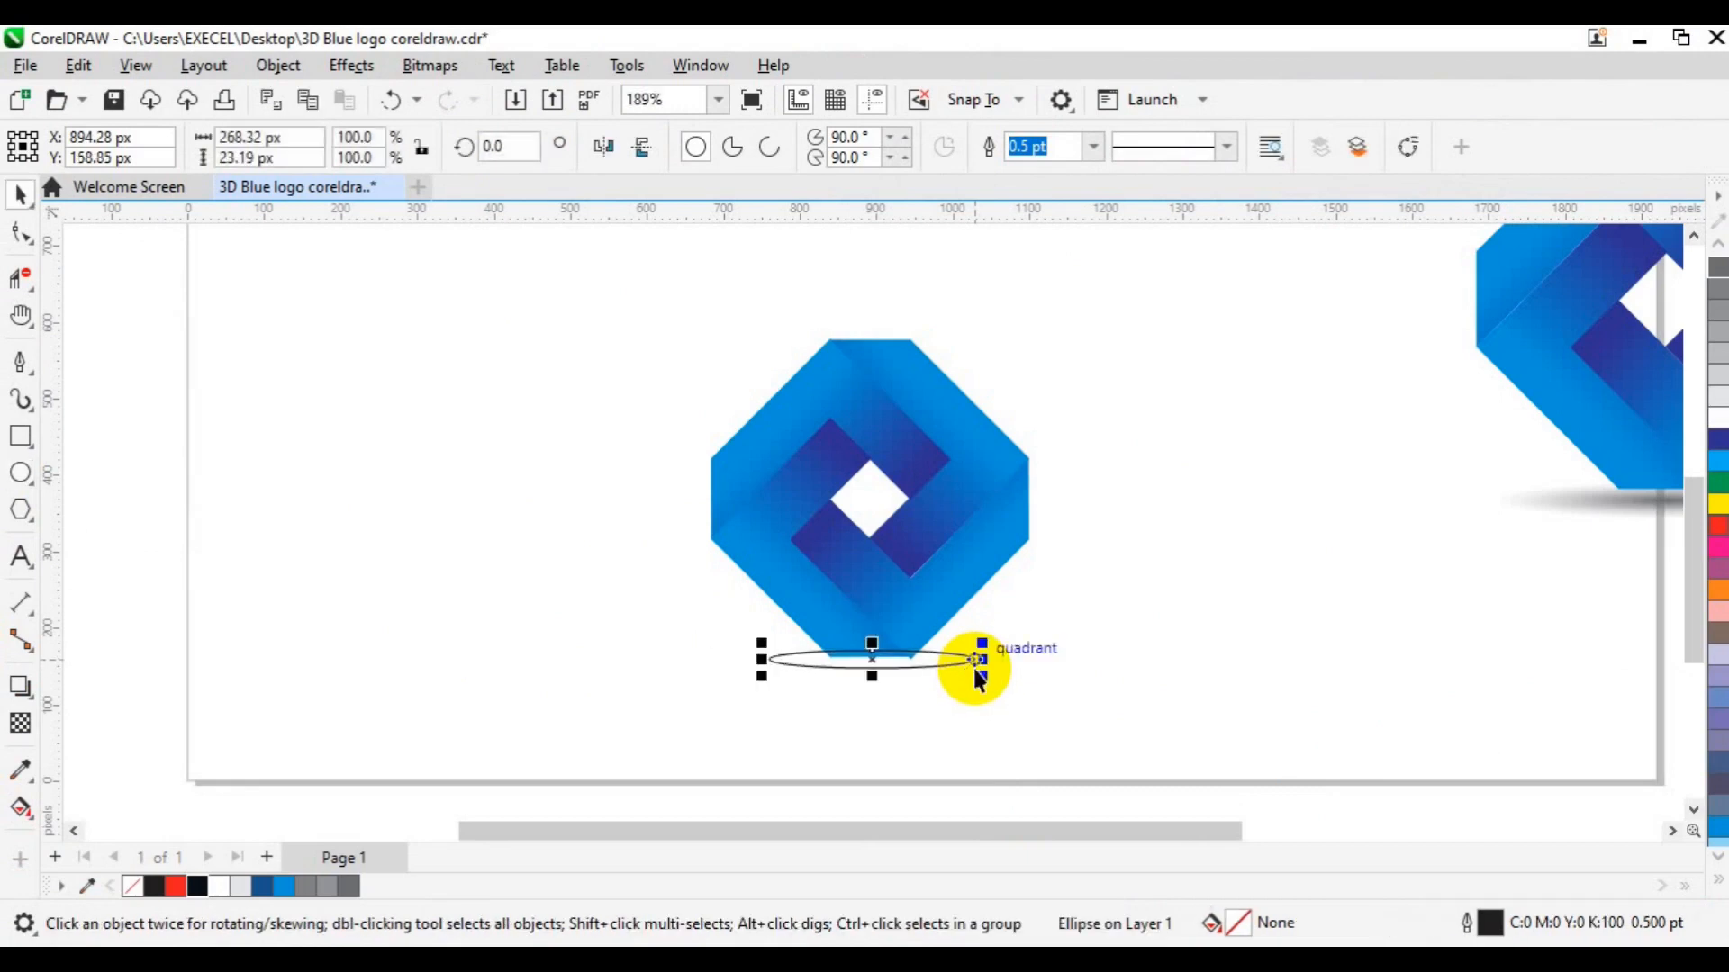
Step: Apply an elliptical fountain transparency to the flat ellipse and fill it black to form a soft shadow
{"action": "left_click", "coordinate": [22, 724]}
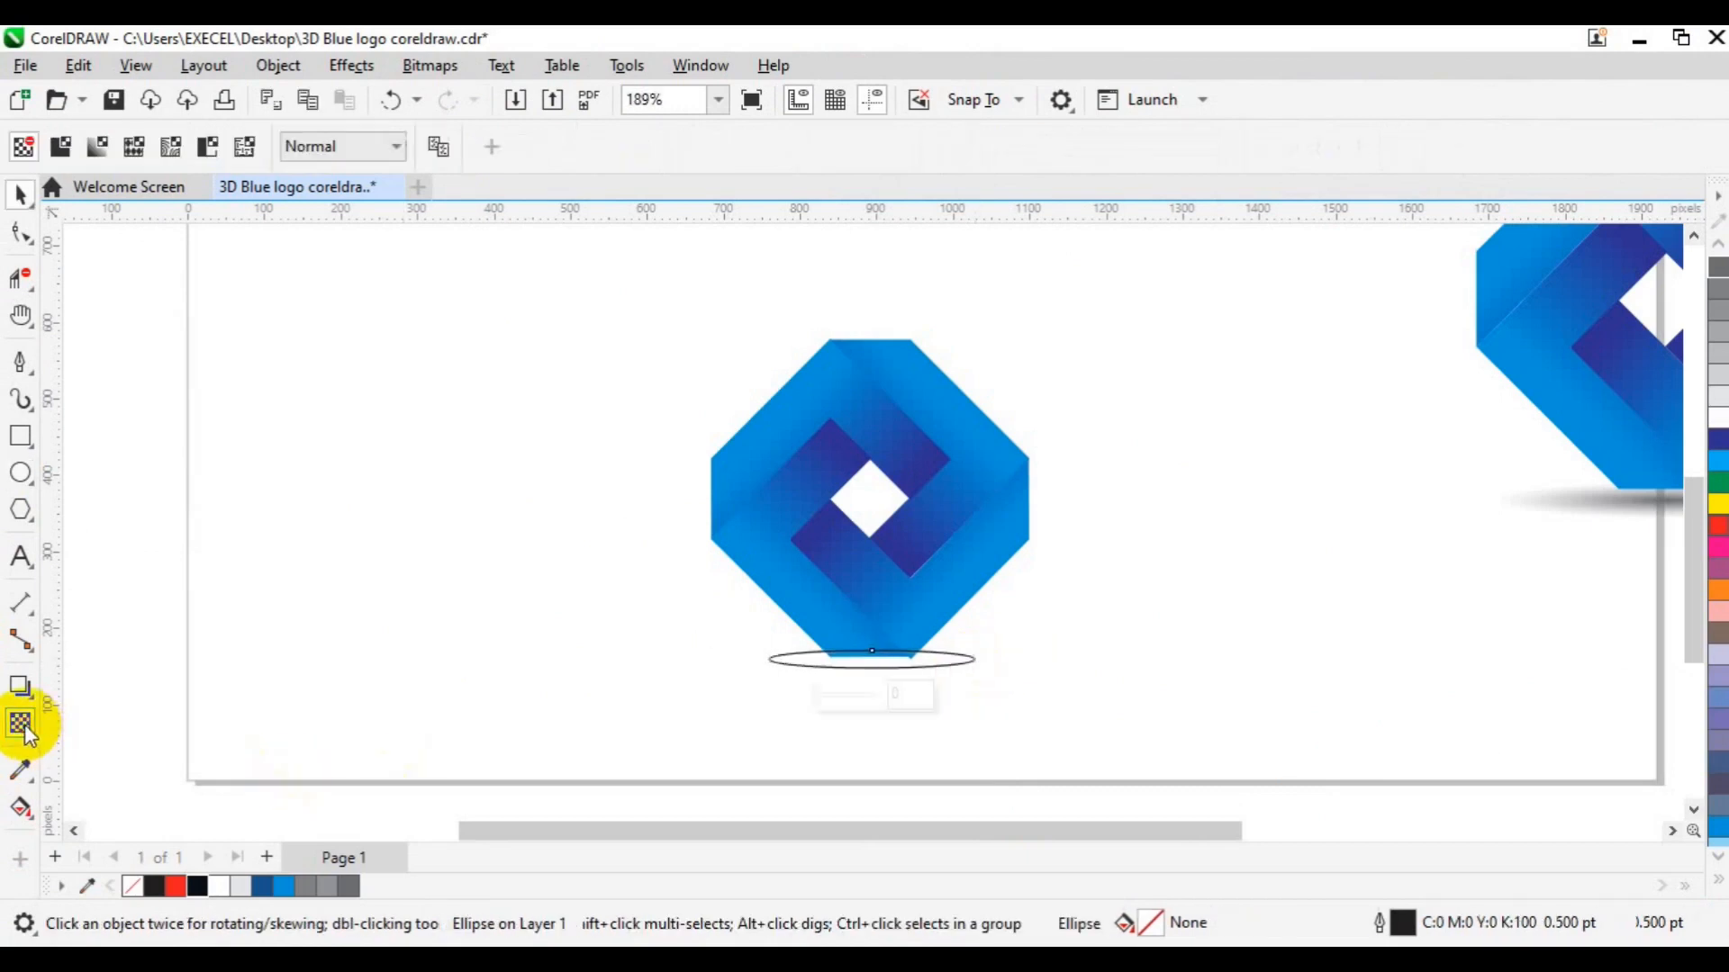
{"action": "left_click", "coordinate": [97, 148]}
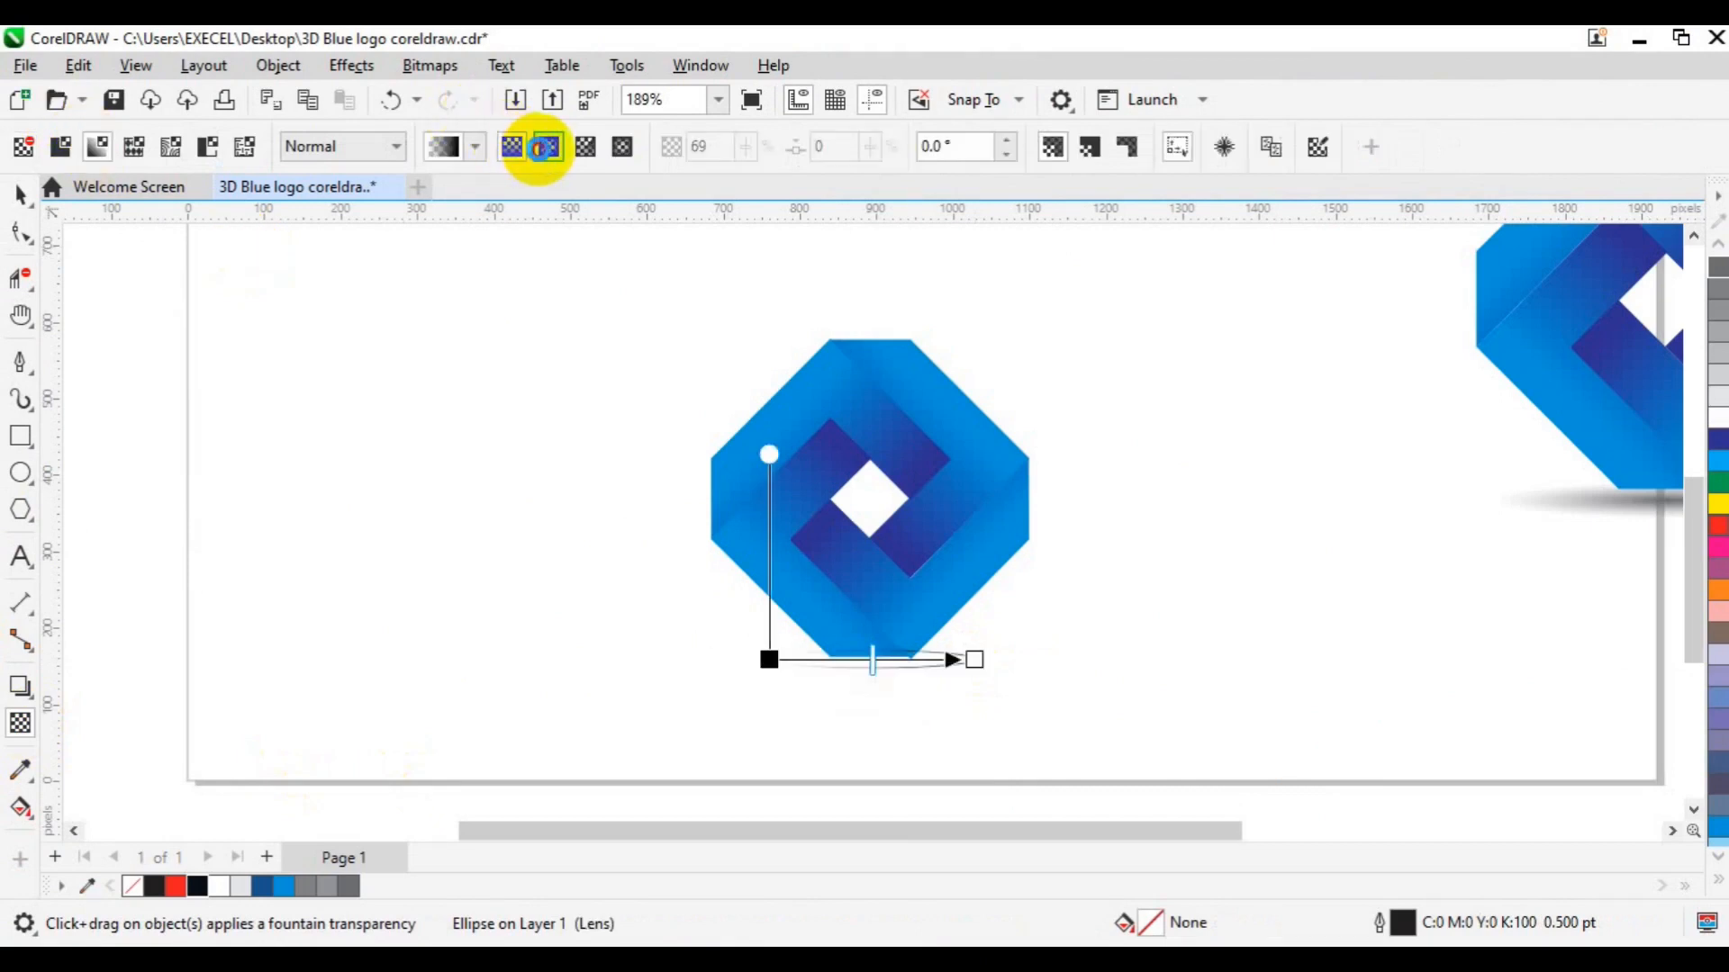
{"action": "left_click", "coordinate": [545, 159]}
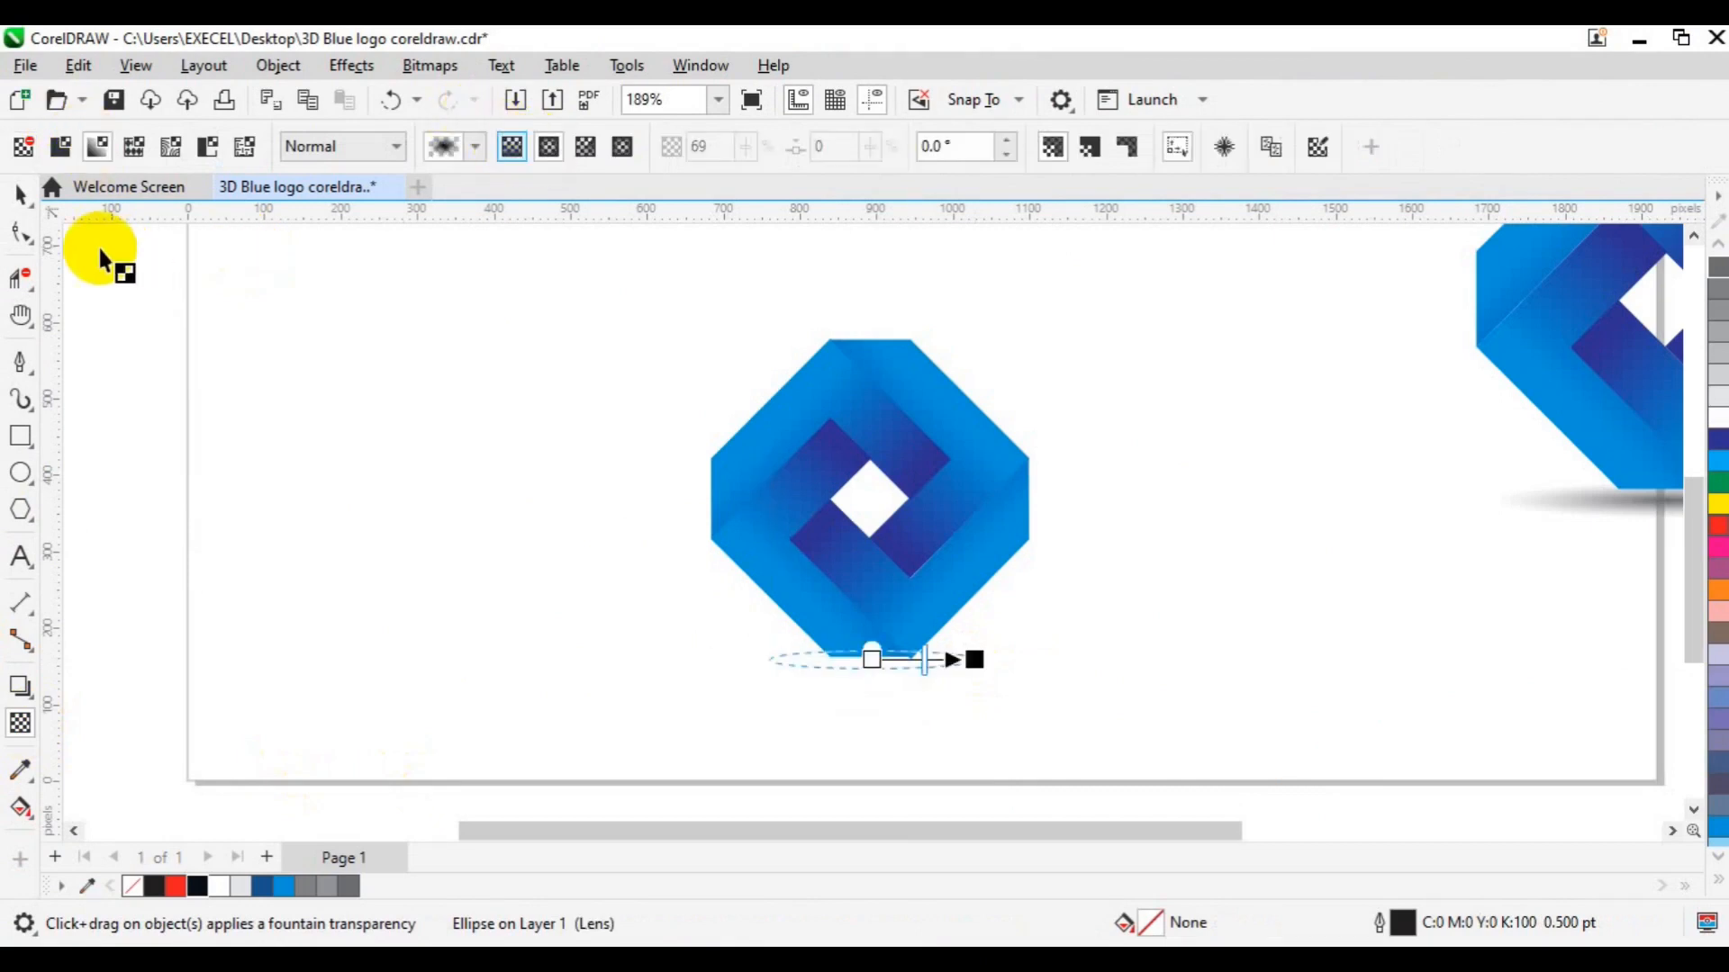
{"action": "left_click", "coordinate": [19, 194]}
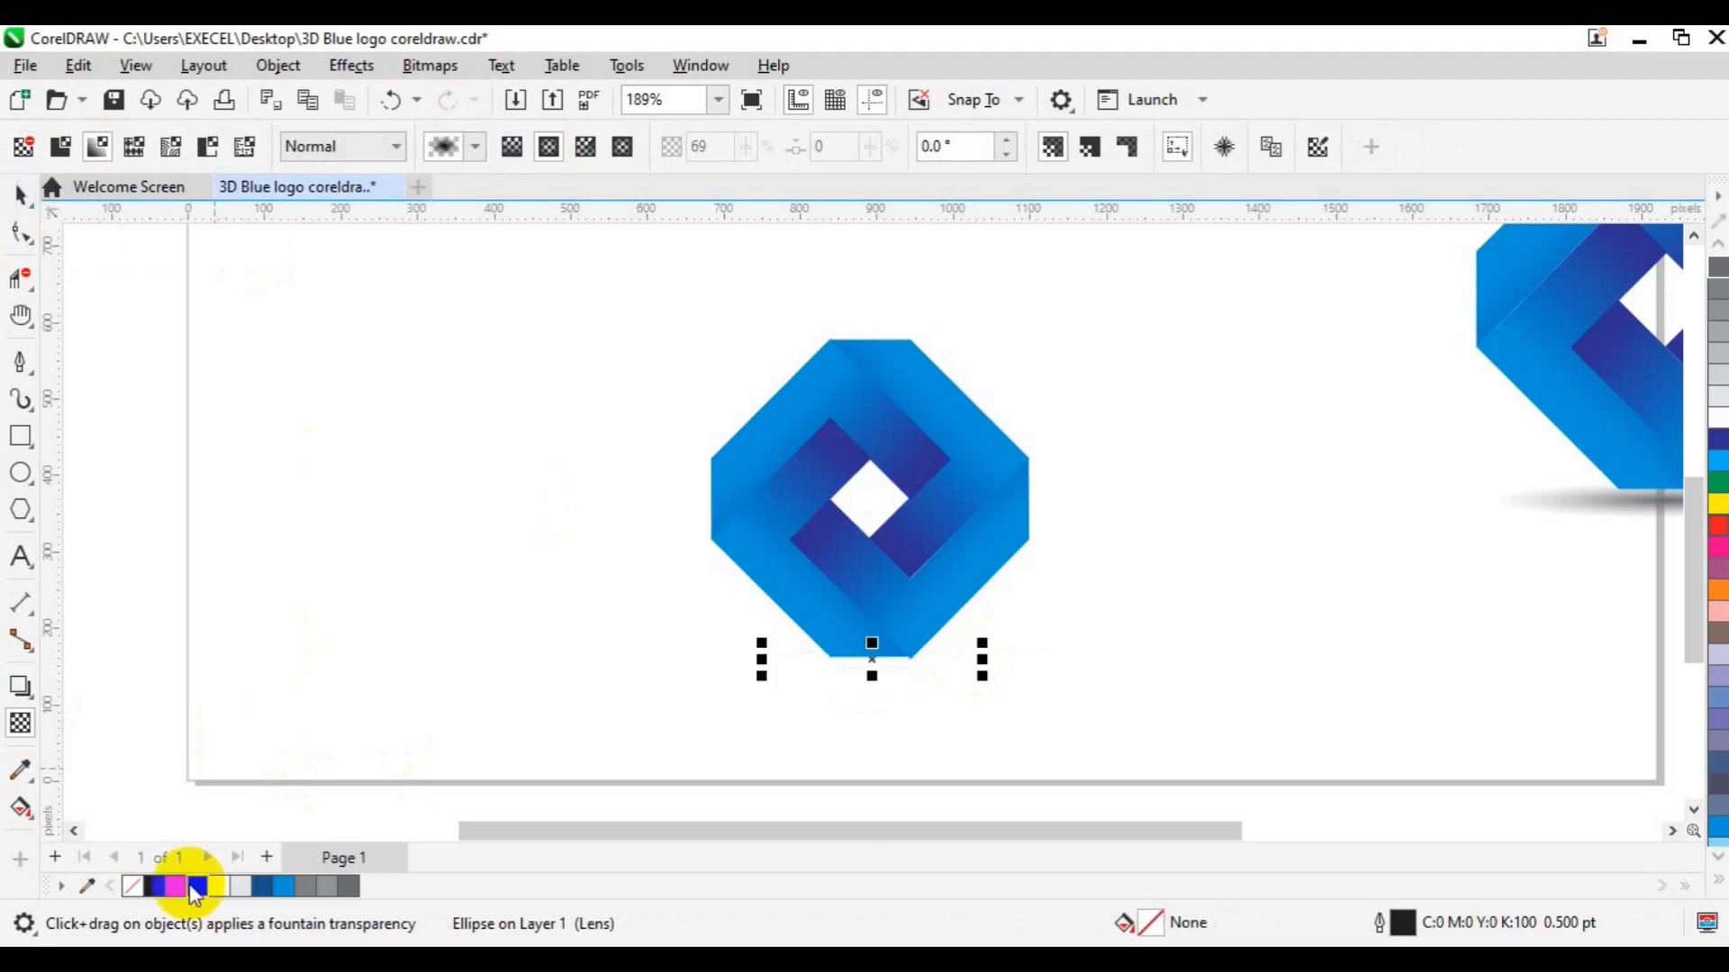
{"action": "left_click", "coordinate": [196, 887]}
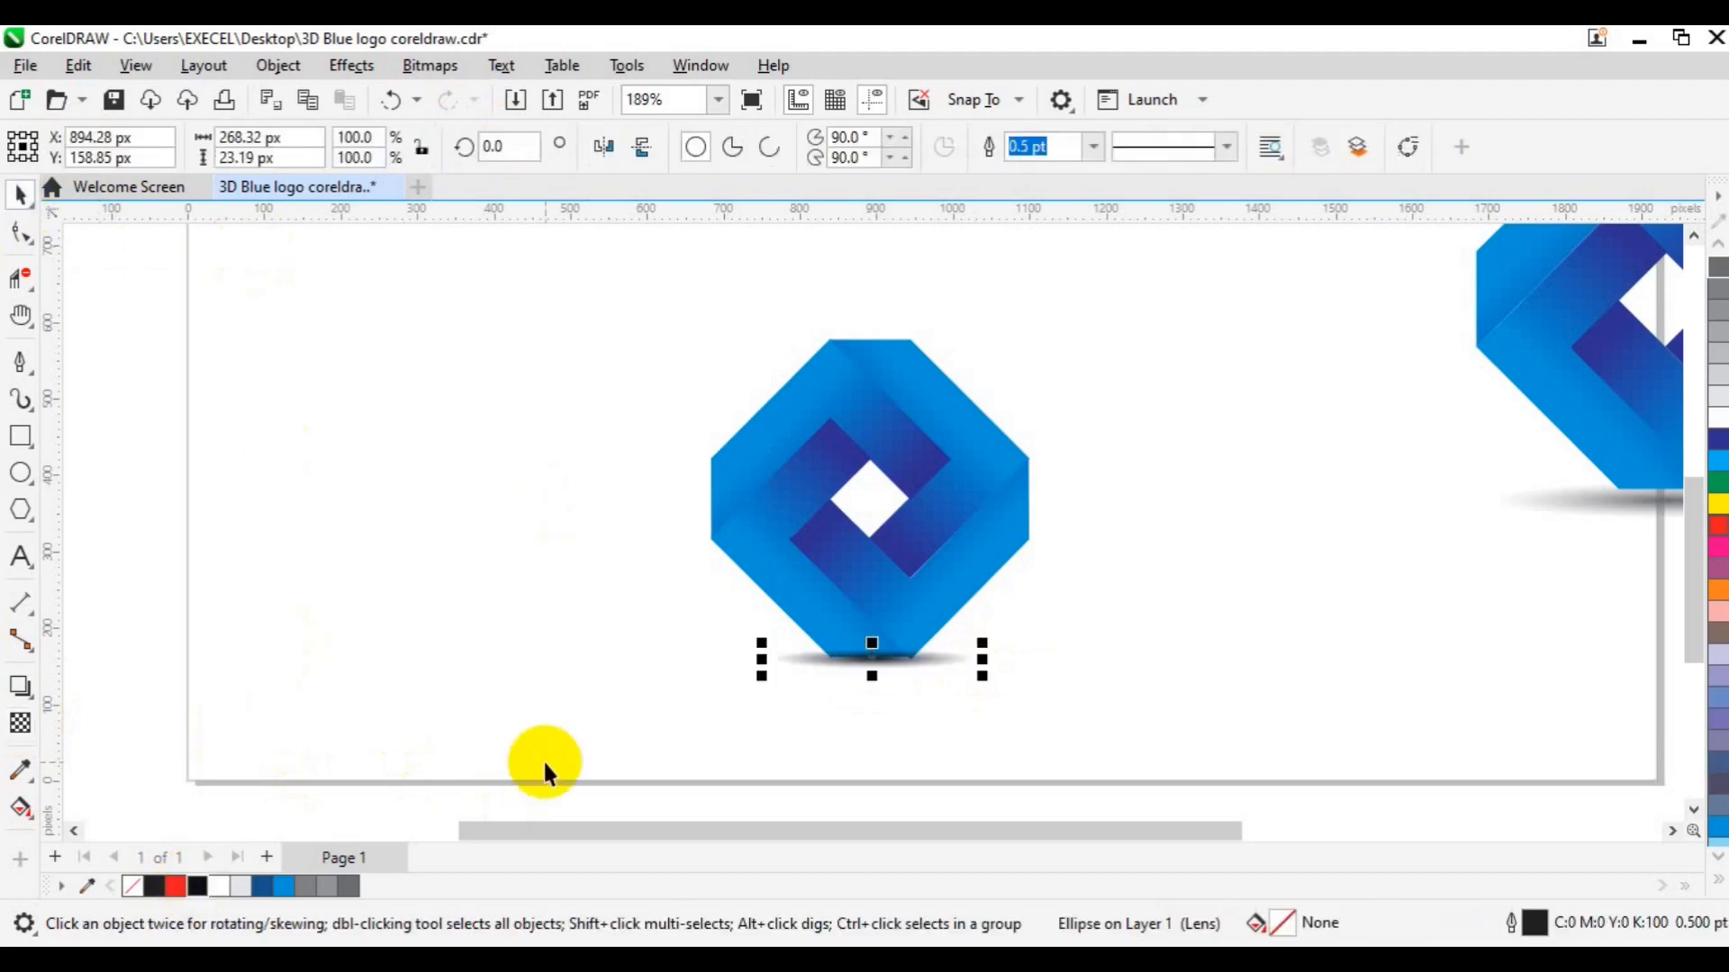
Step: Bring the logo group to the front of the page and nudge it up 10 px above the shadow
{"action": "left_click", "coordinate": [852, 614]}
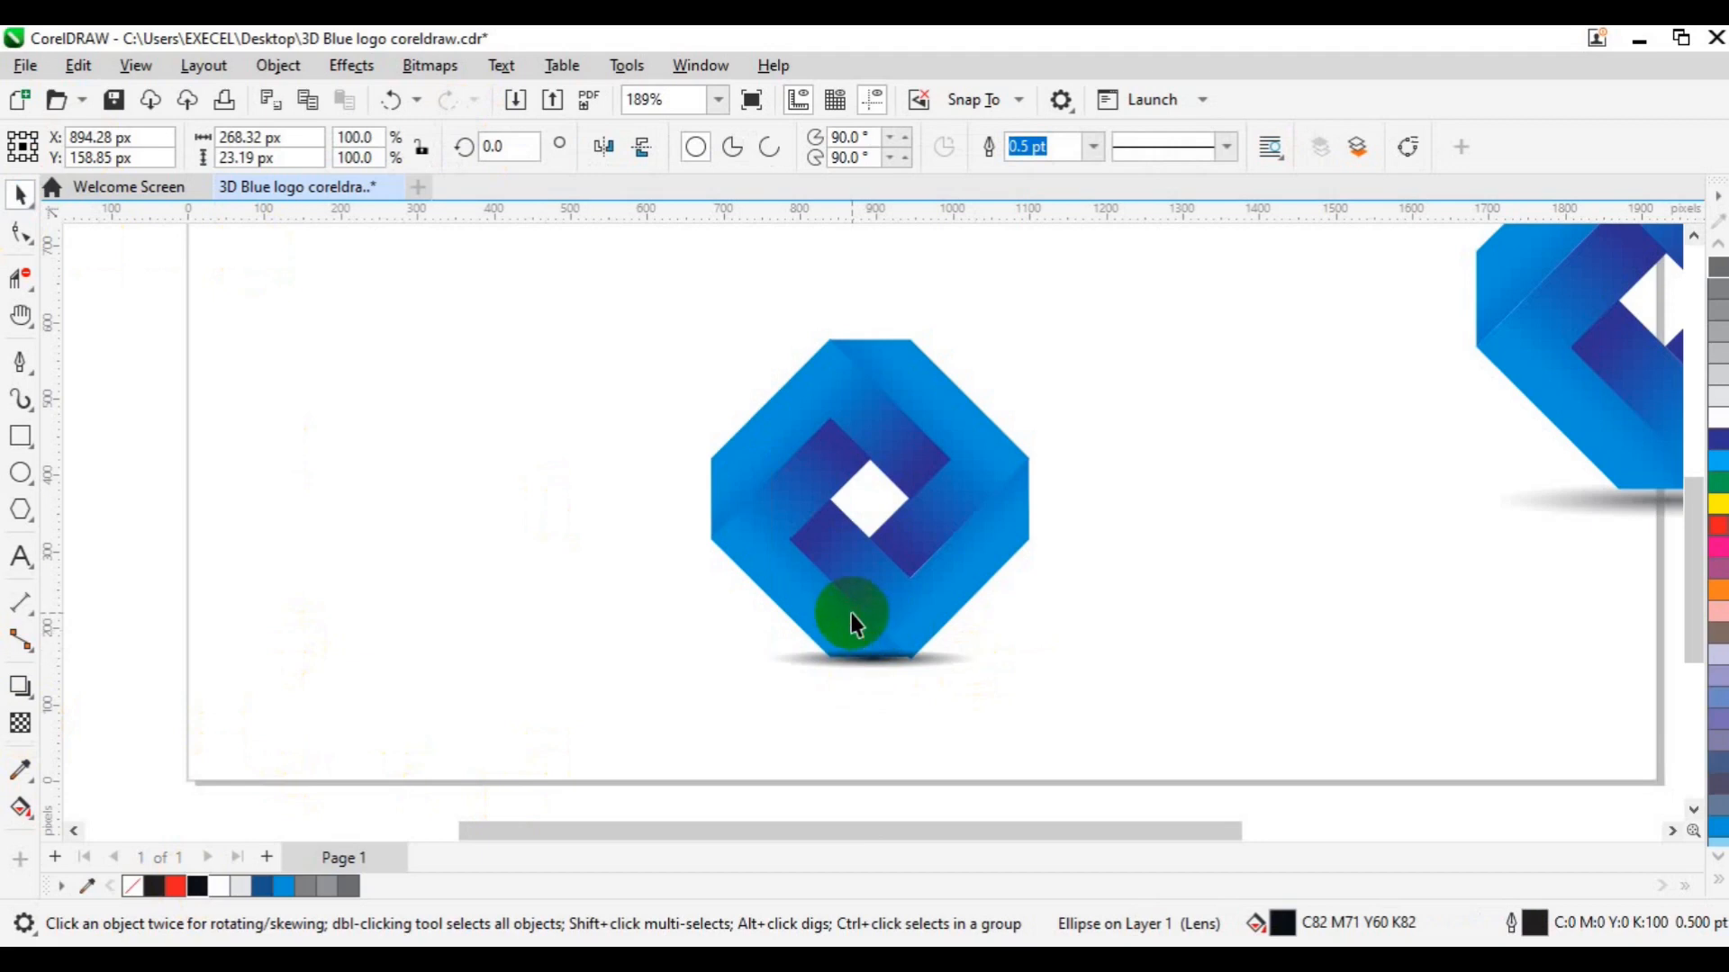
{"action": "right_click", "coordinate": [852, 614]}
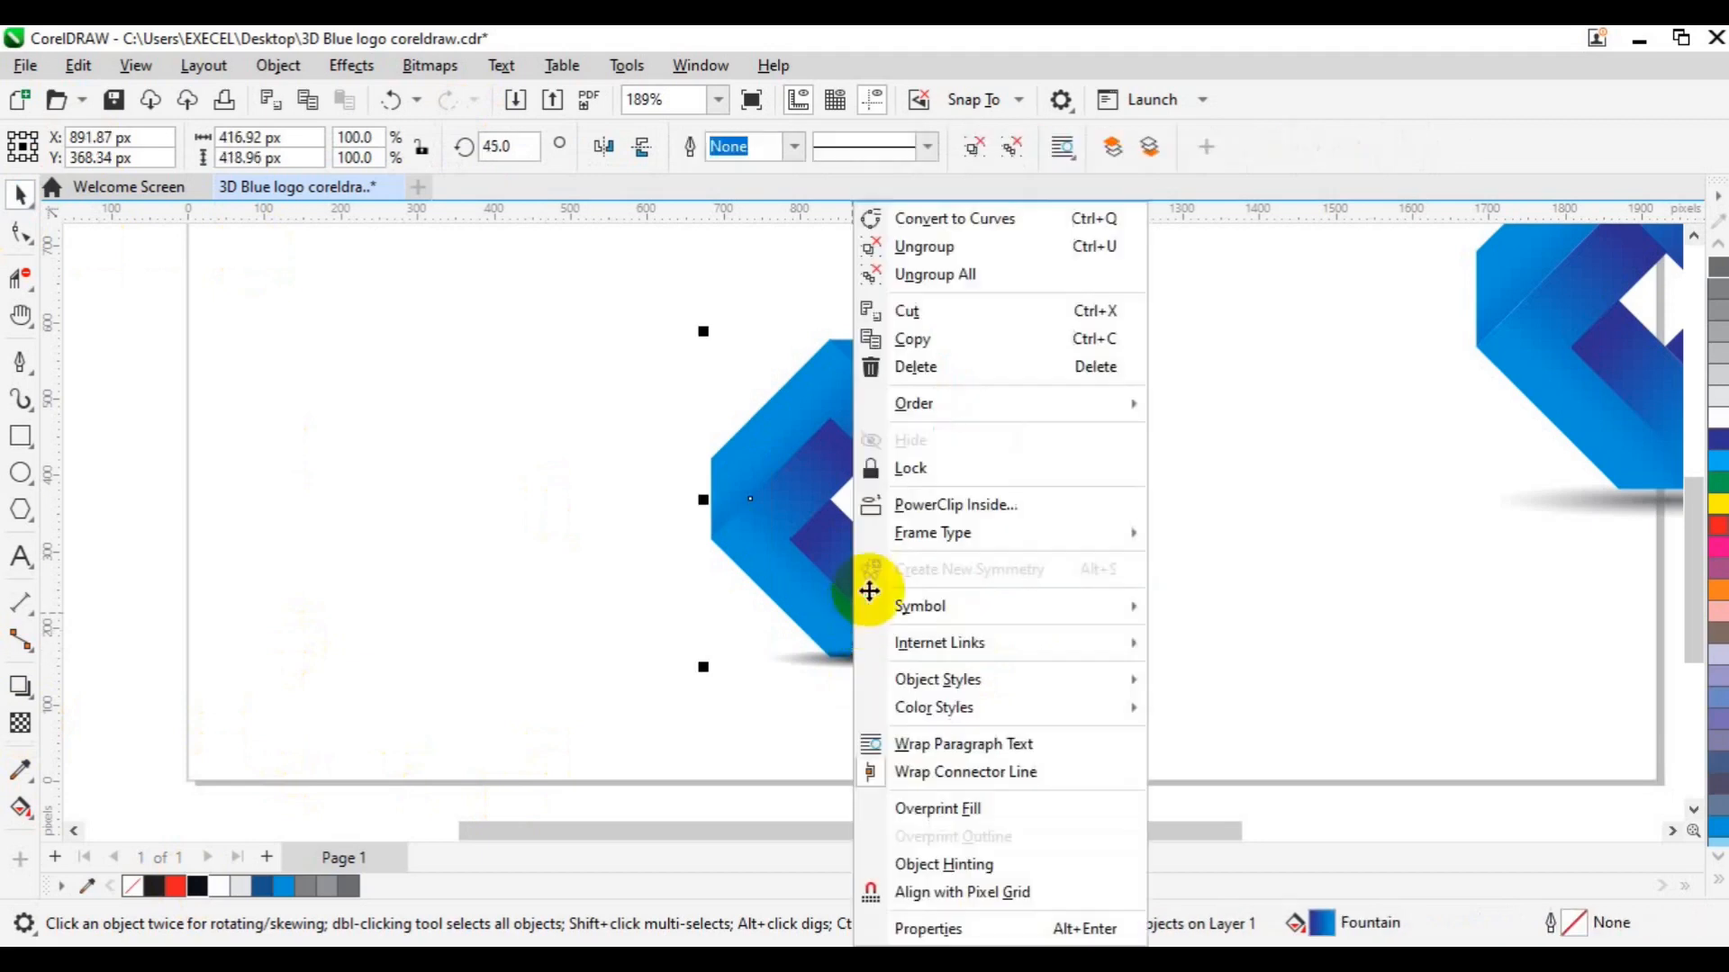
{"action": "mouse_move", "coordinate": [984, 413]}
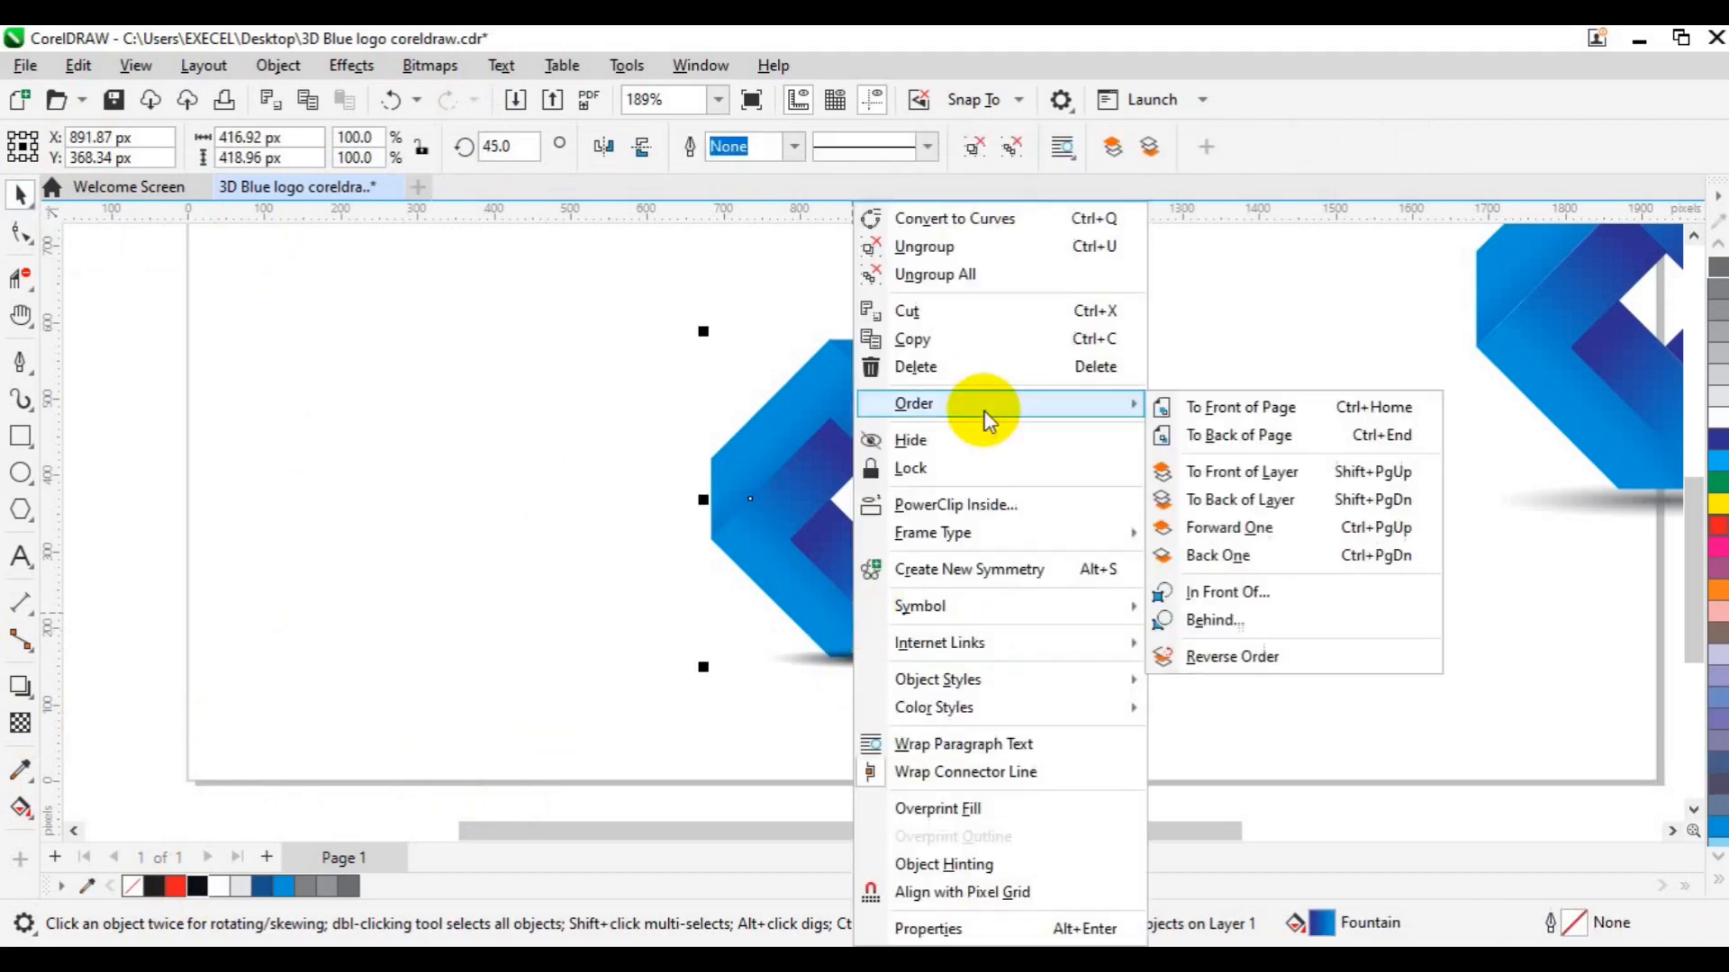
{"action": "left_click", "coordinate": [1231, 419]}
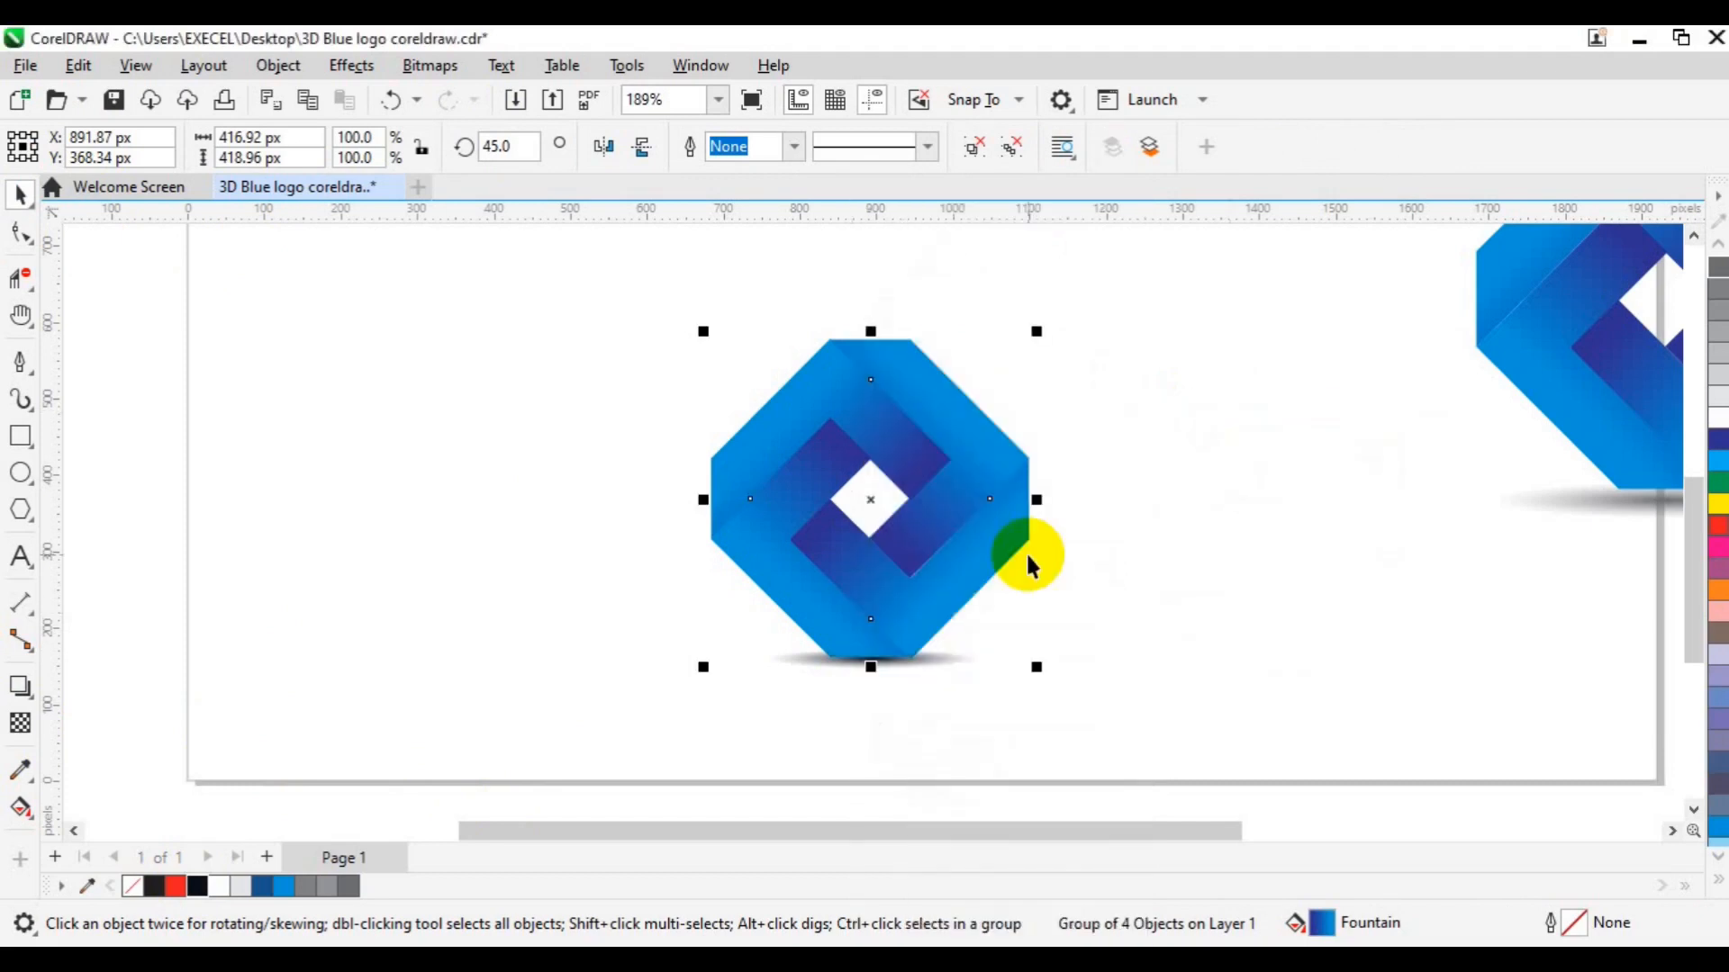
{"action": "key", "text": "Up"}
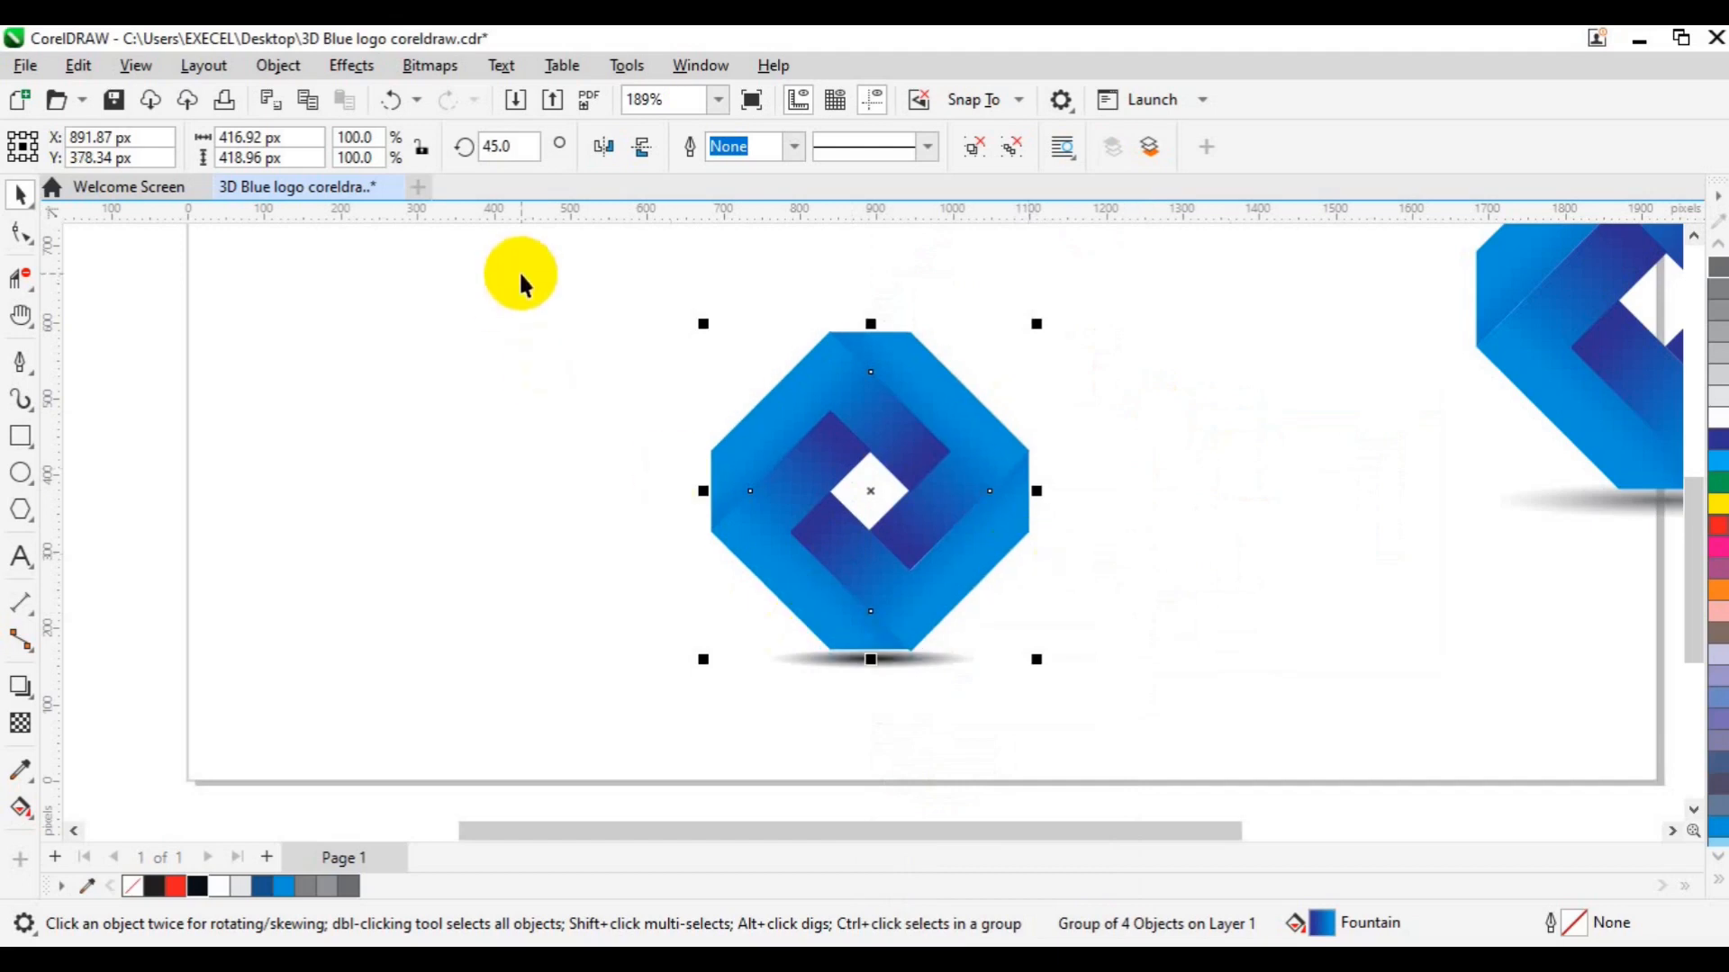
Step: Group the logo with its shadow, enlarge the group from its centre to about 132%, and deselect it
{"action": "left_click_drag", "start_coordinate": [579, 322], "coordinate": [1229, 717]}
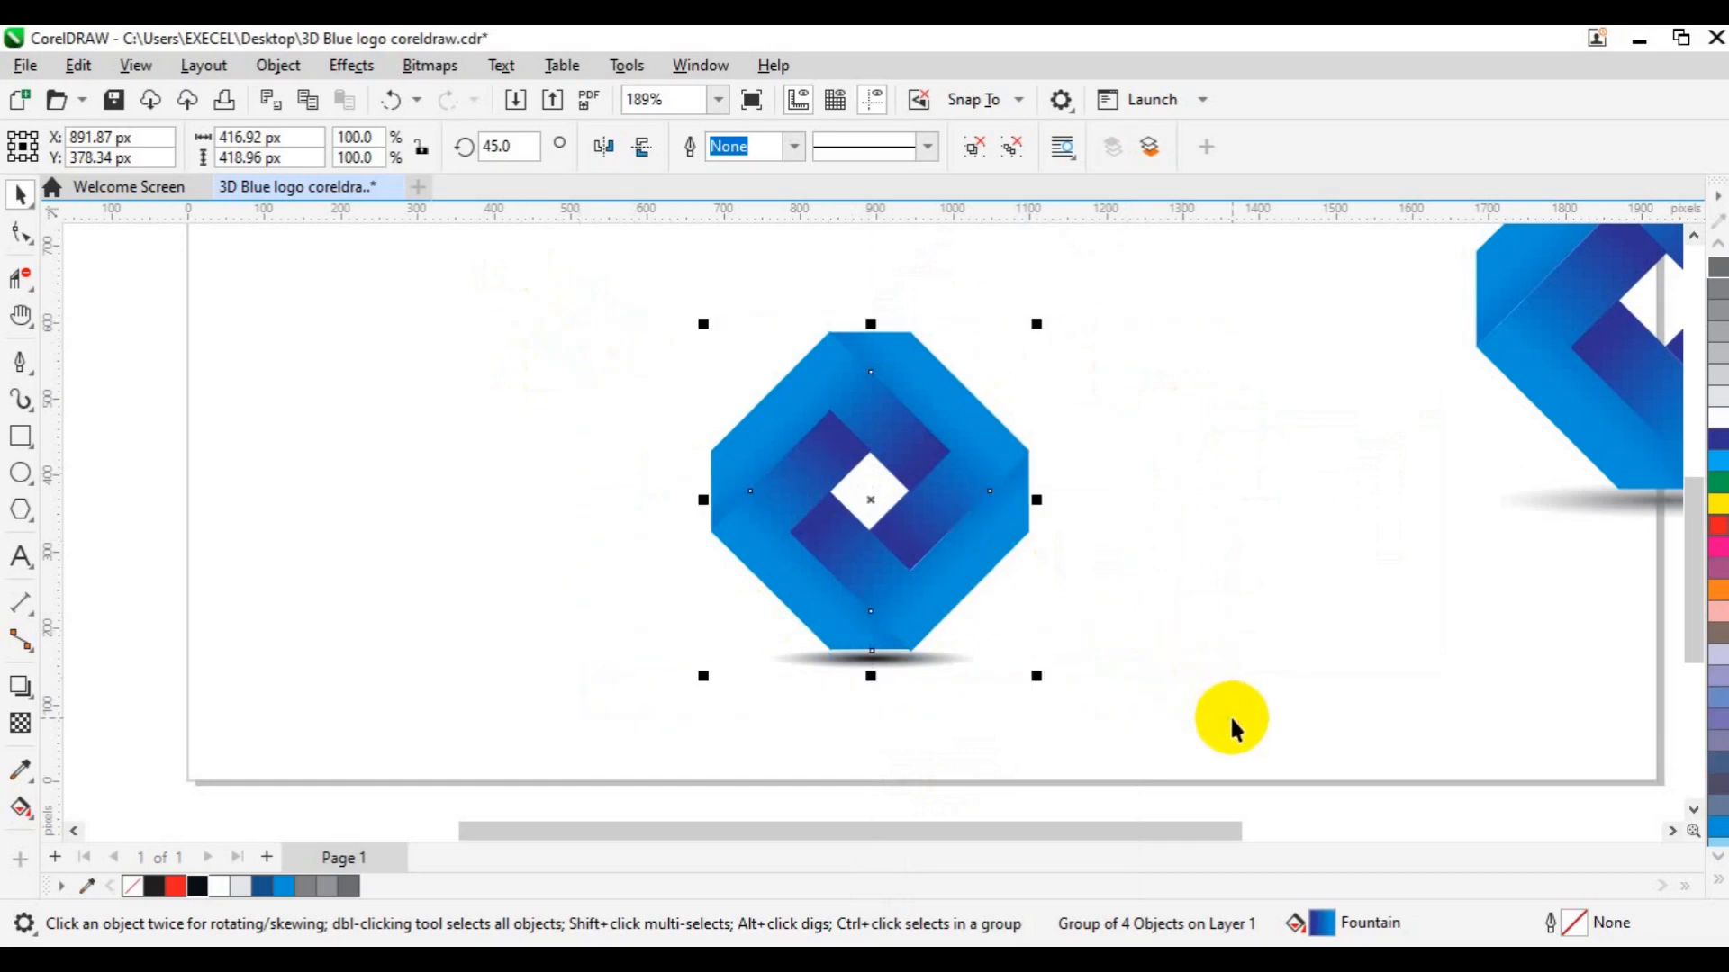
{"action": "key", "text": "ctrl+g"}
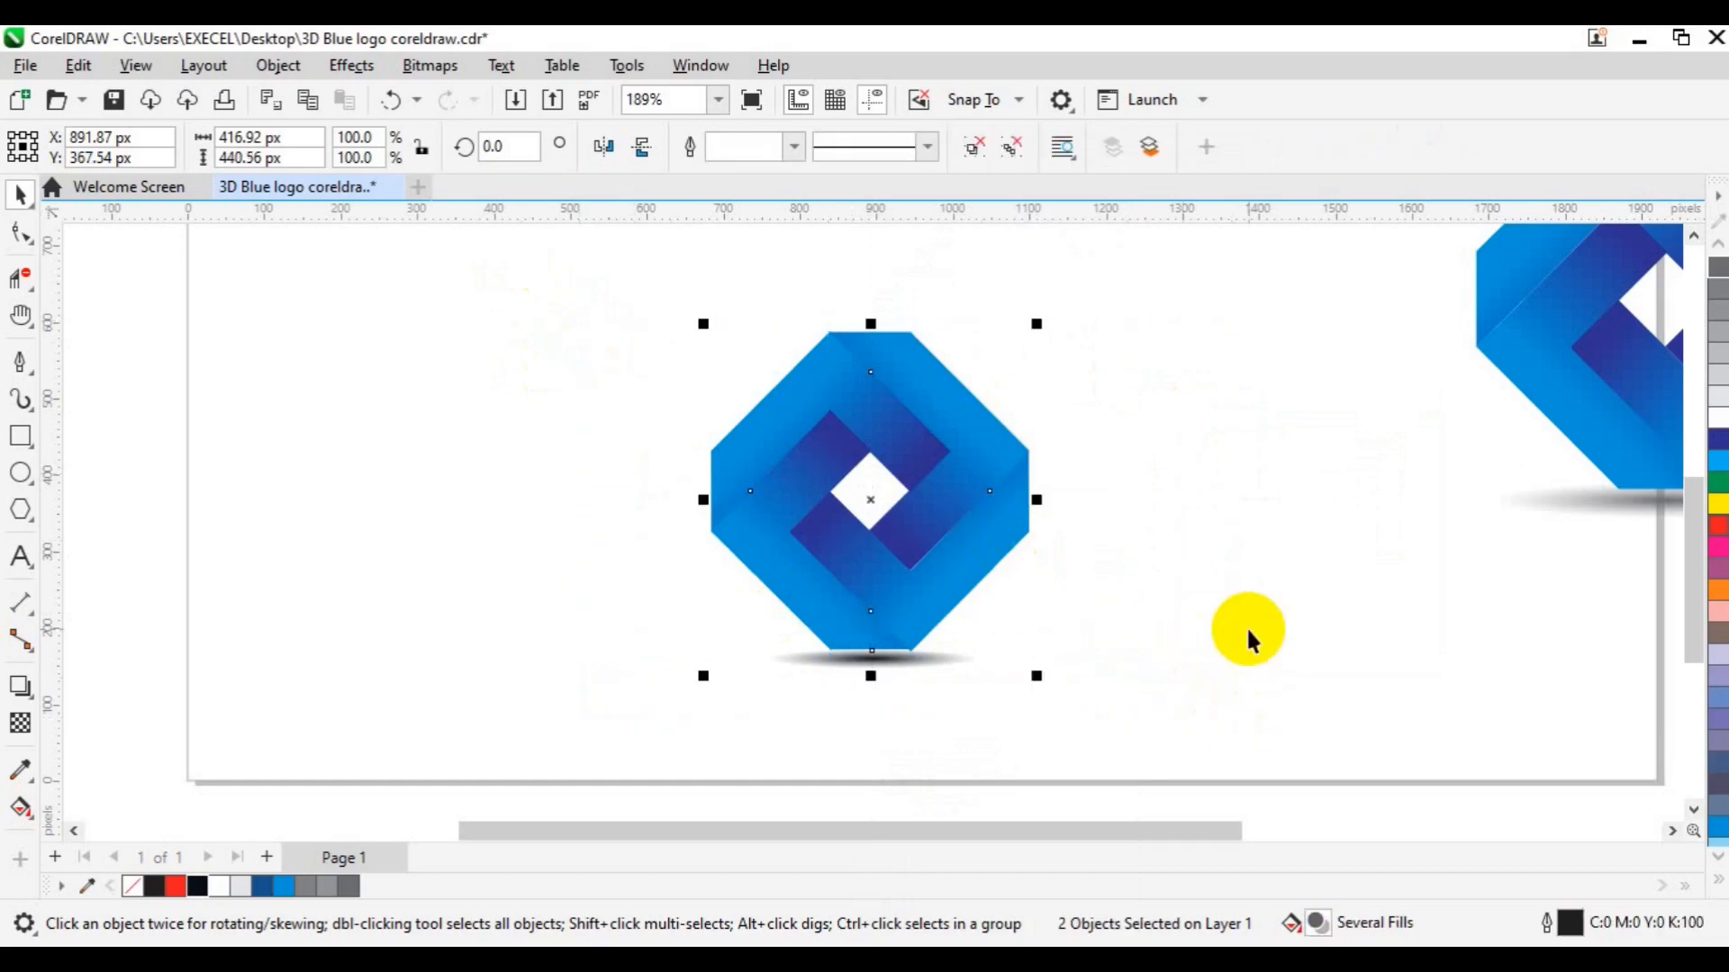
{"action": "scroll", "coordinate": [1246, 624], "scroll_direction": "down", "scroll_amount": 2}
{"action": "left_click_drag", "start_coordinate": [1146, 656], "coordinate": [1171, 684]}
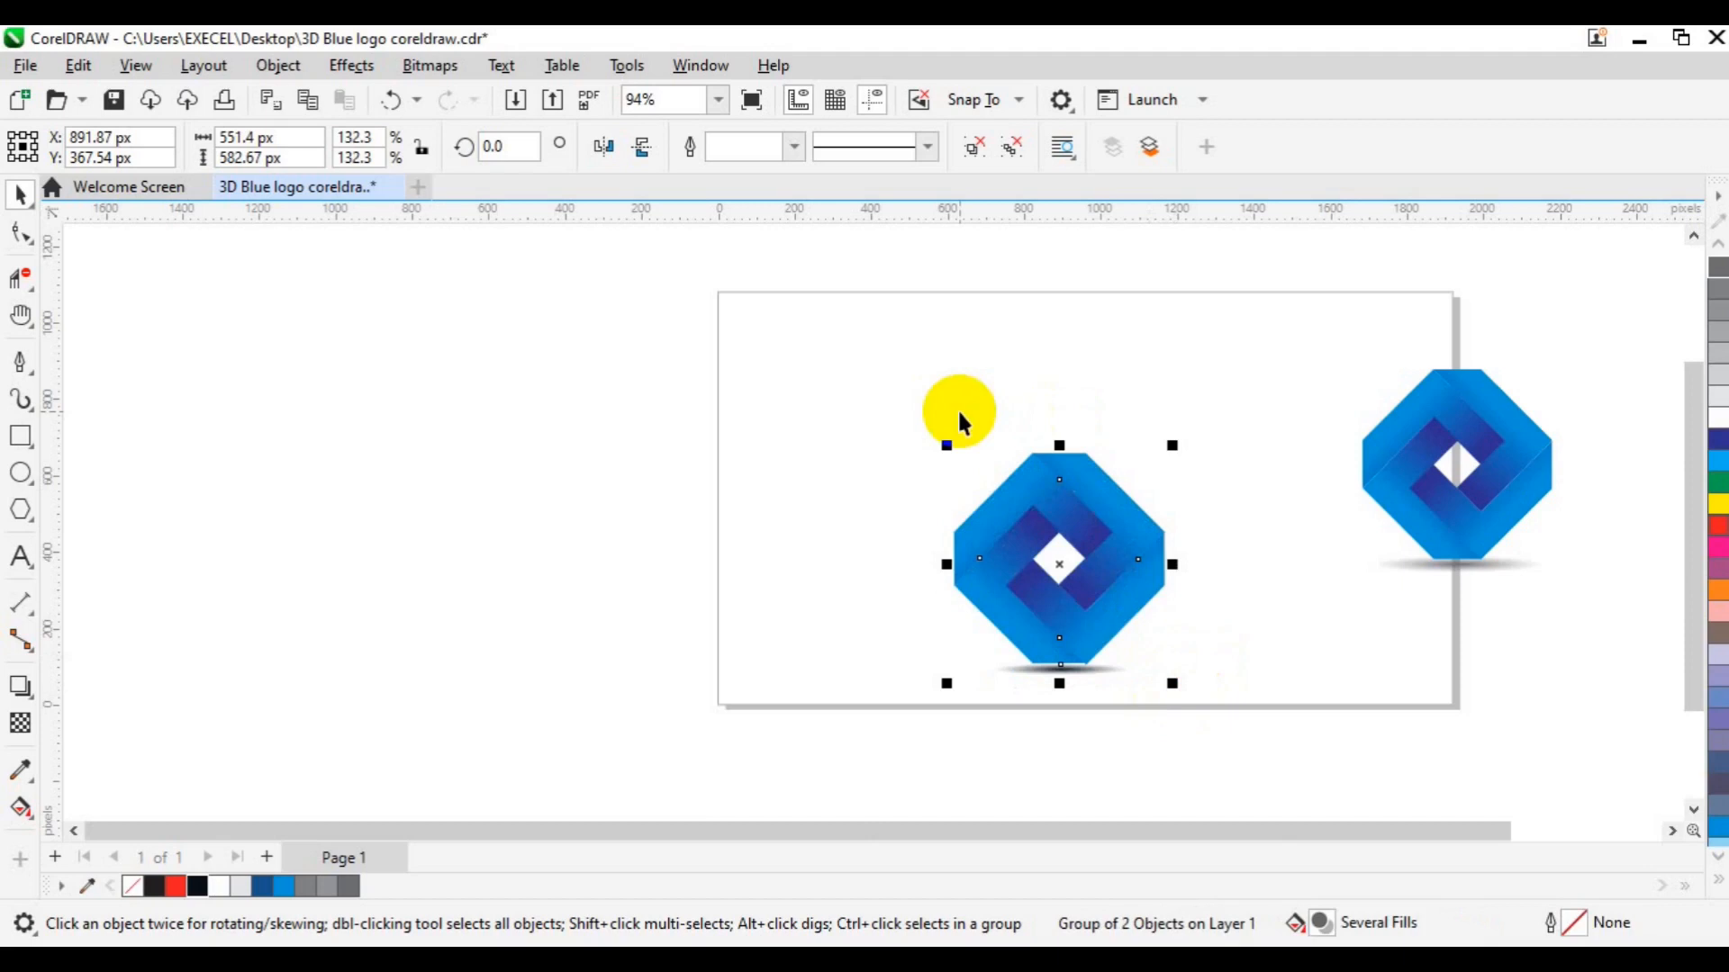
{"action": "left_click", "coordinate": [857, 367]}
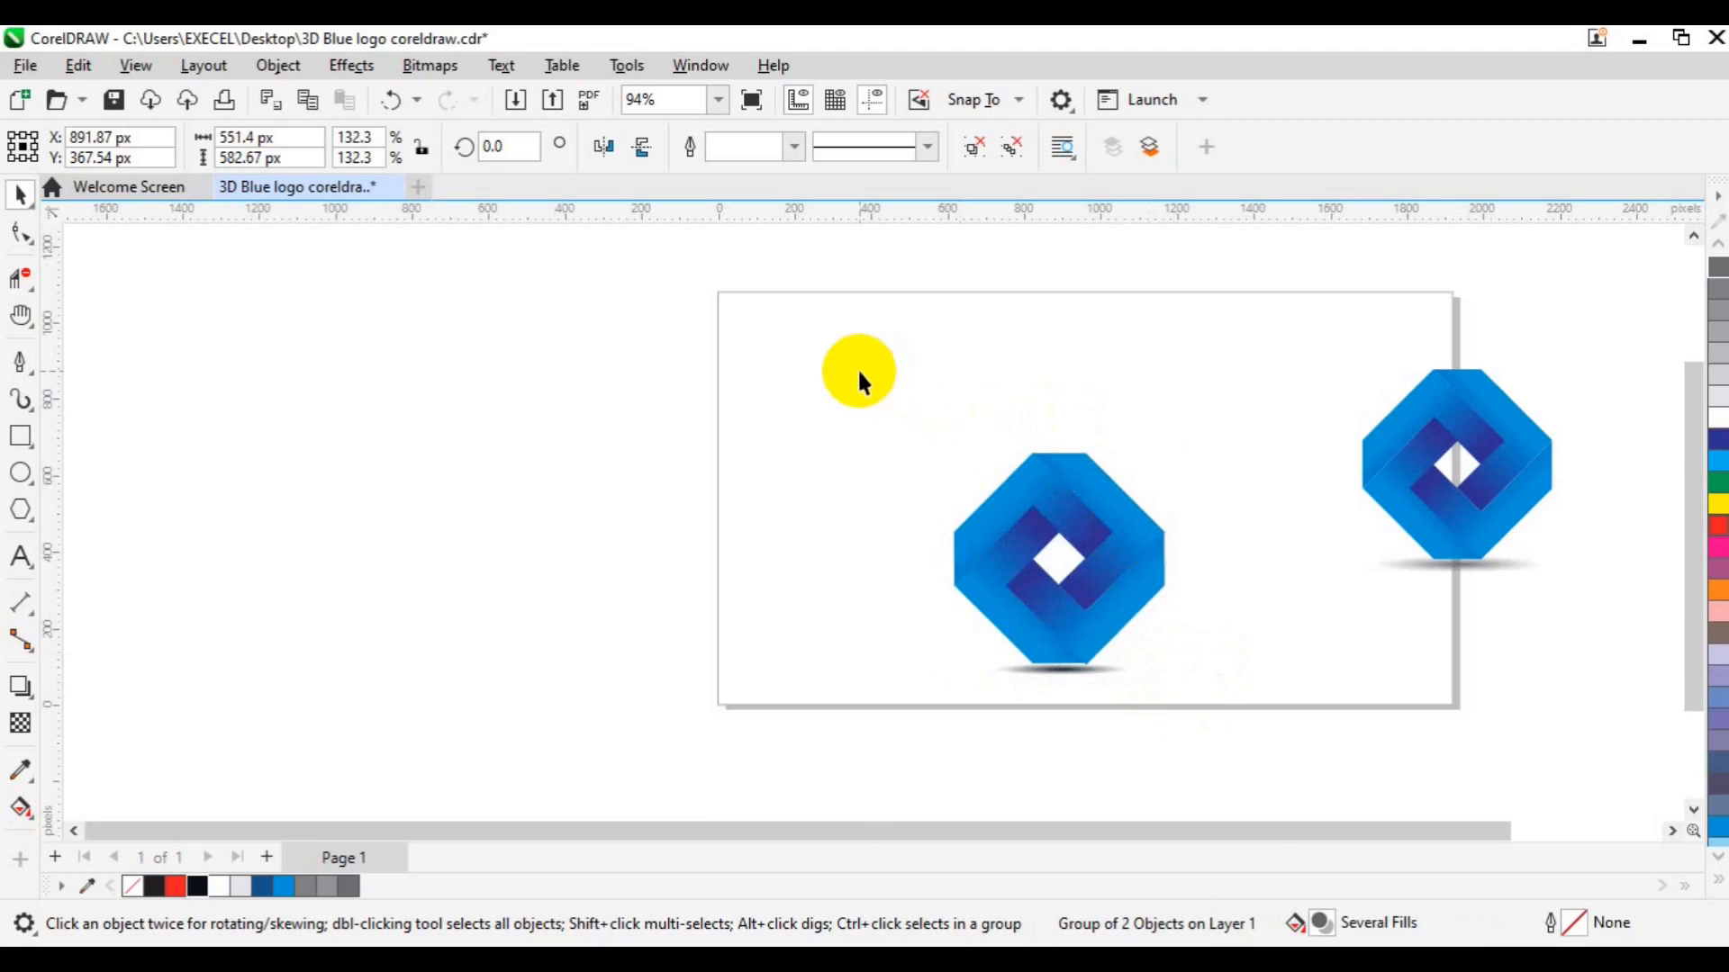